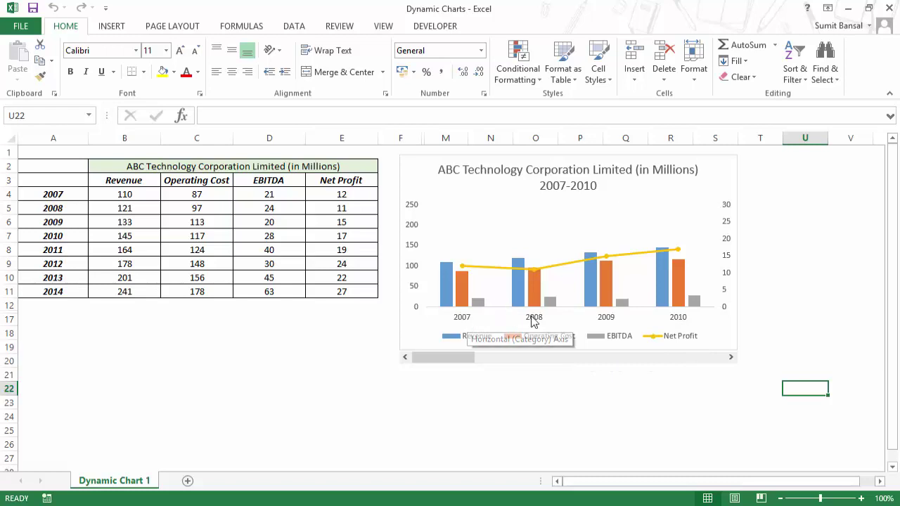
Scroll the finished chart forward to 2011-2014 and back to 2007-2010 to examine how it follows the year range
left_click(729, 359)
left_click(729, 358)
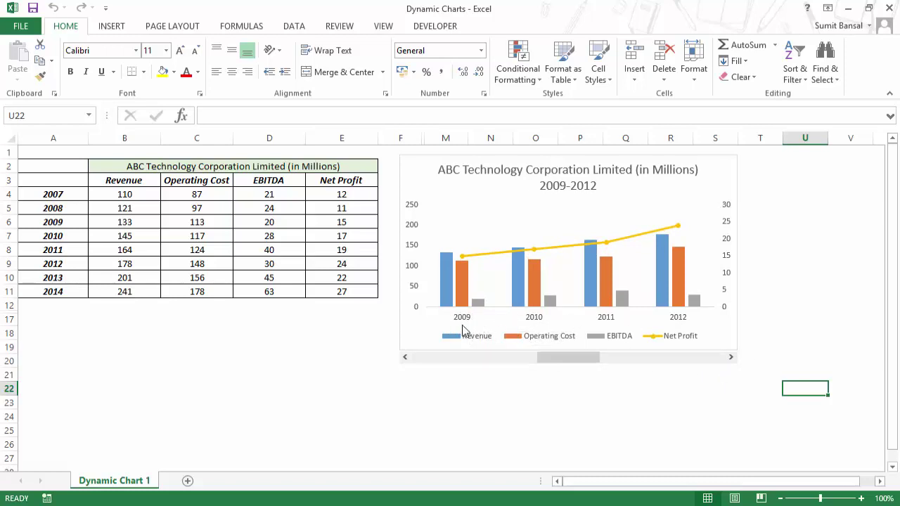
left_click(730, 358)
left_click(731, 358)
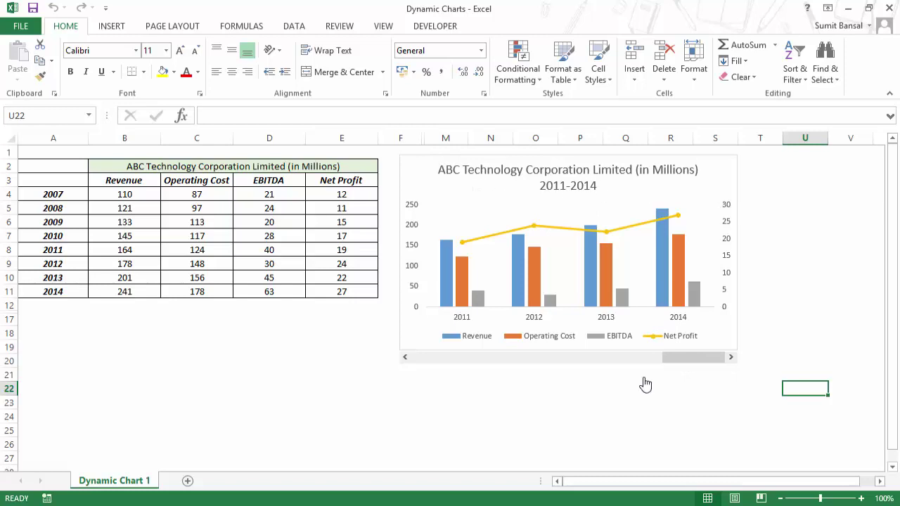
left_click(405, 358)
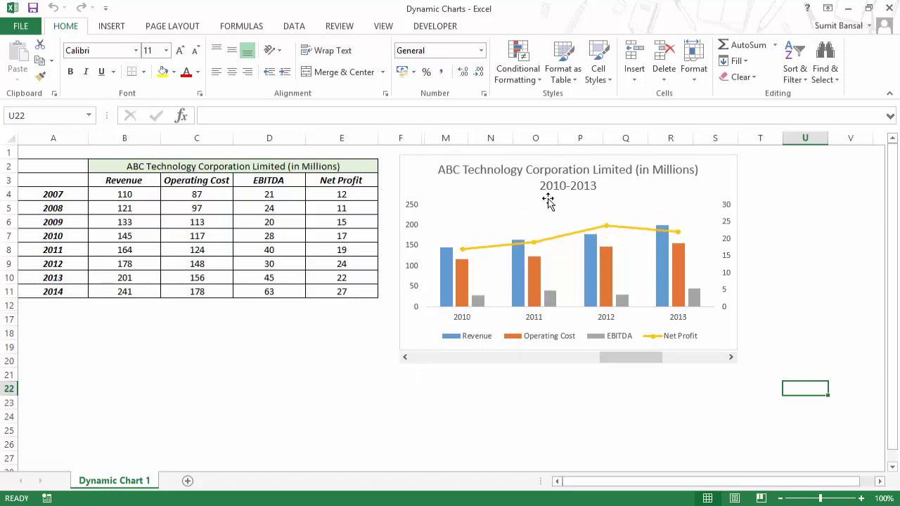
left_click(406, 359)
left_click(406, 358)
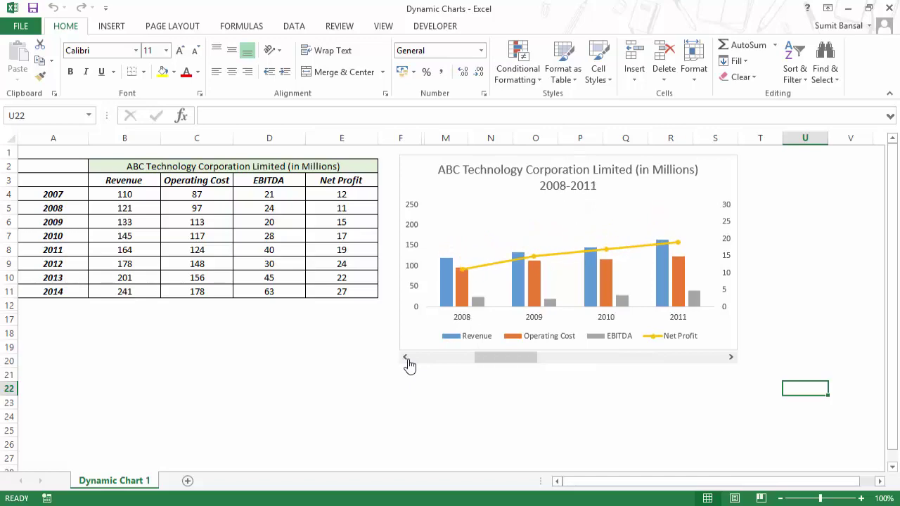
left_click(405, 358)
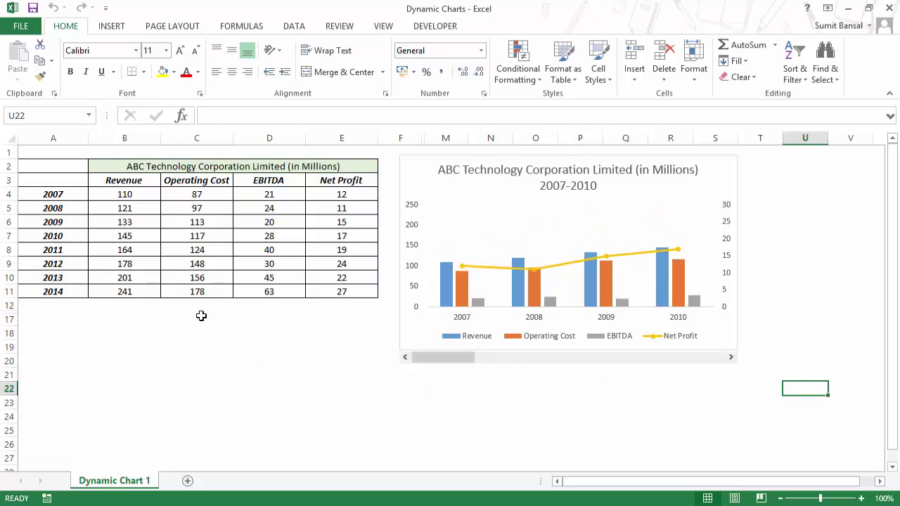
Add a new sheet and copy the ABC Technology table A2:E11 from Dynamic Chart 1 into it, starting at cell A2
left_click(187, 482)
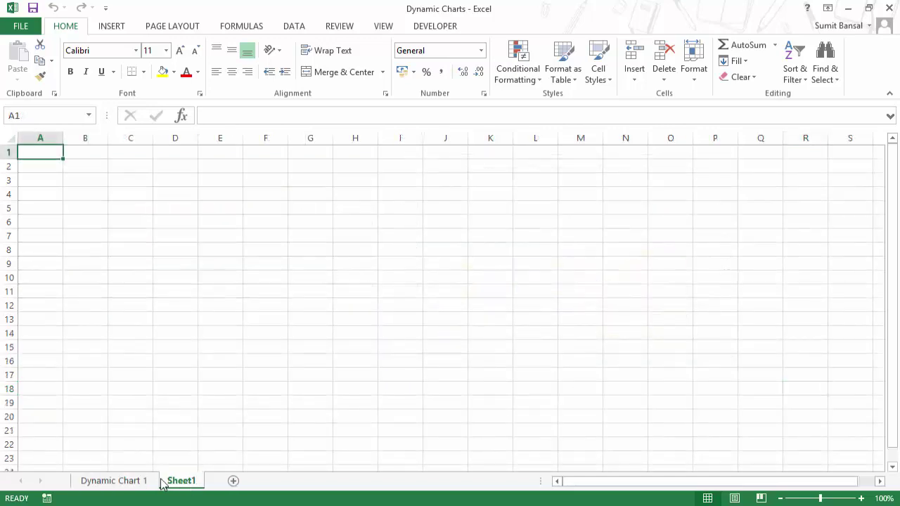
left_click(134, 481)
left_click(74, 184)
left_click_drag(74, 184, 376, 288)
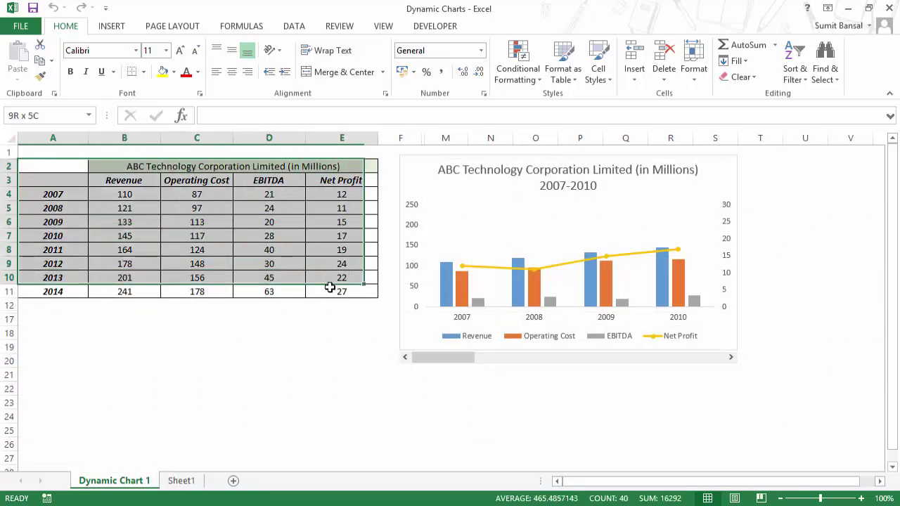
key("ctrl+c")
left_click(181, 480)
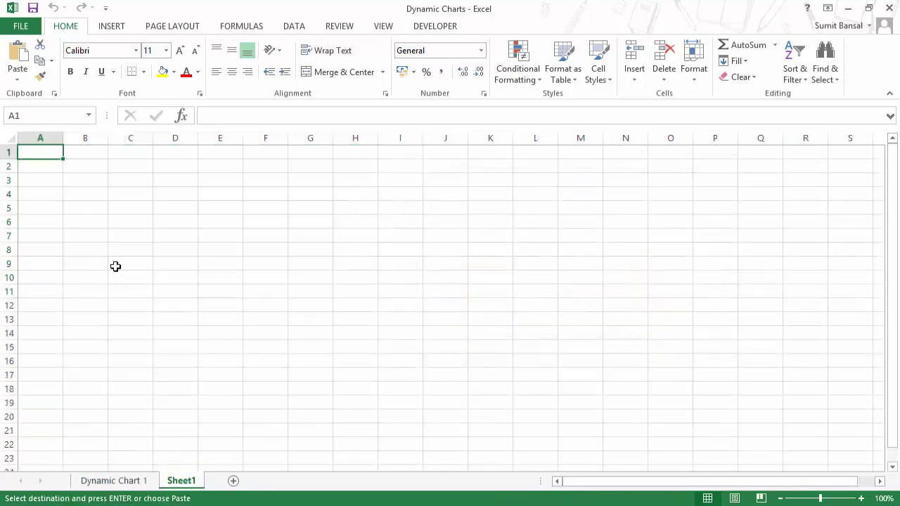
left_click(48, 169)
key("ctrl+v")
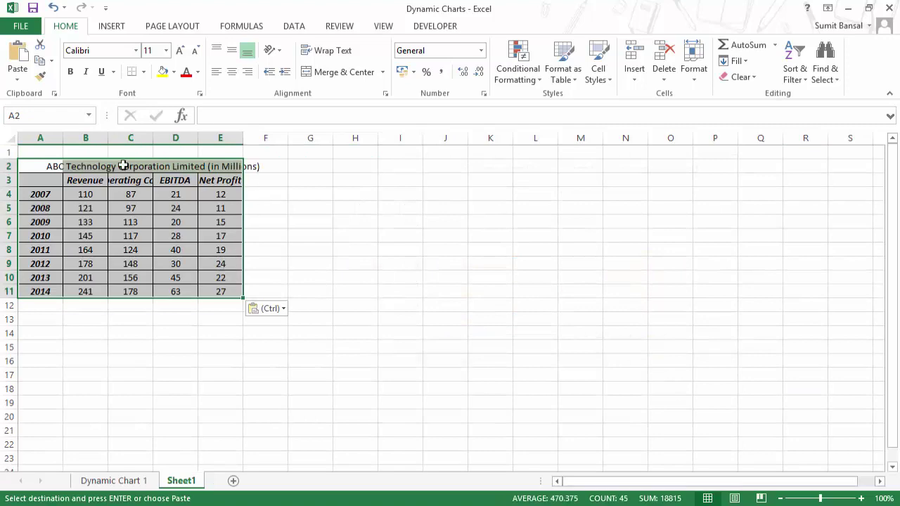
Apply the source table's column widths to the pasted table with Paste Special
key("alt+e")
key("s")
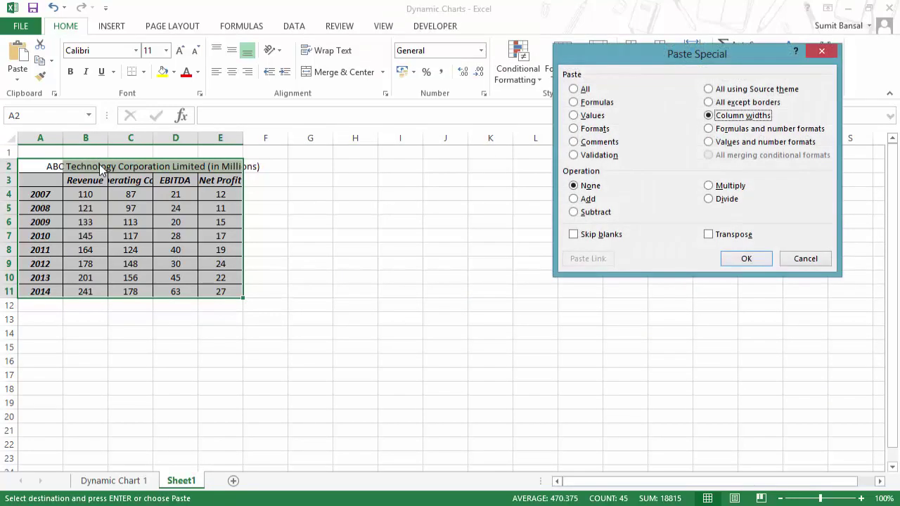
key("Return")
left_click(586, 289)
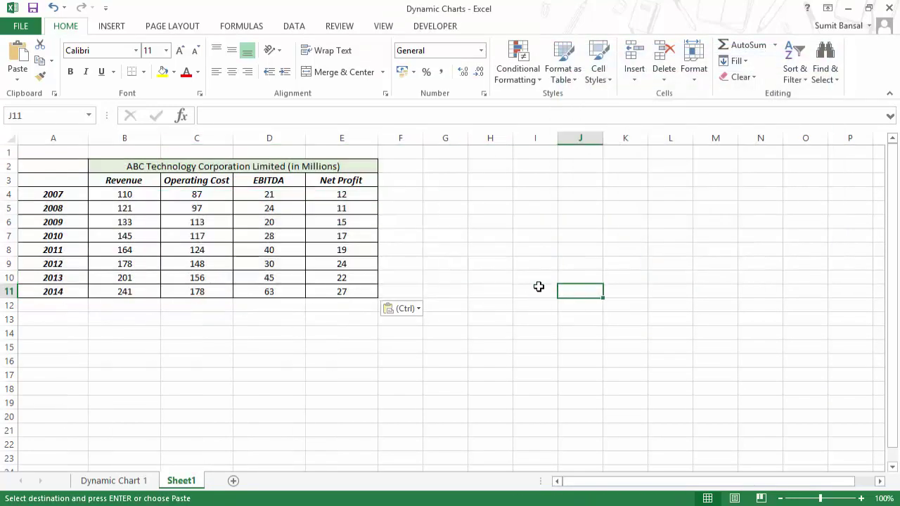
Revisit the Dynamic Chart 1 sheet, return to Sheet1, and check in the ribbon customization that Developer is enabled
left_click(156, 484)
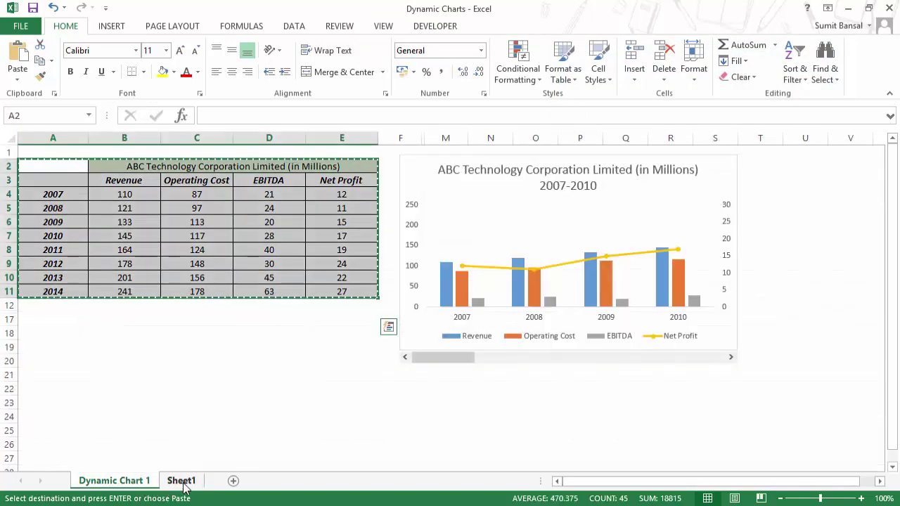
left_click(182, 481)
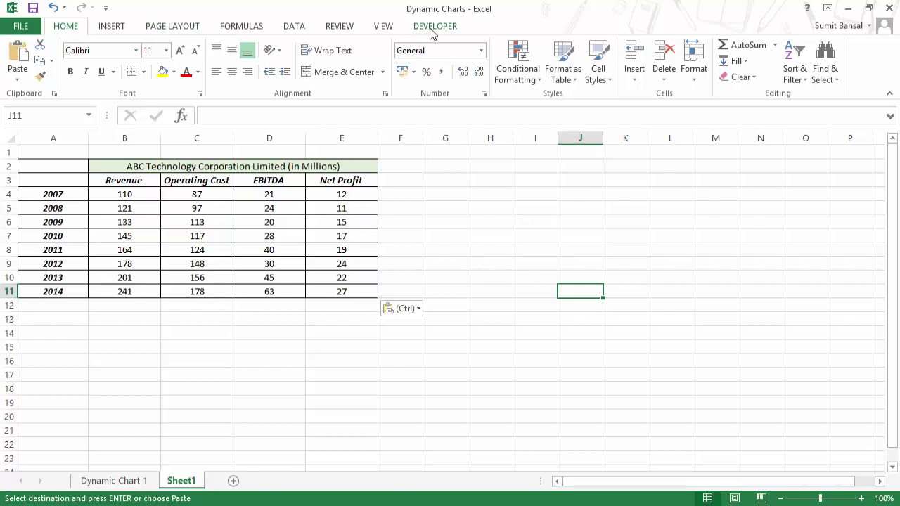
right_click(353, 27)
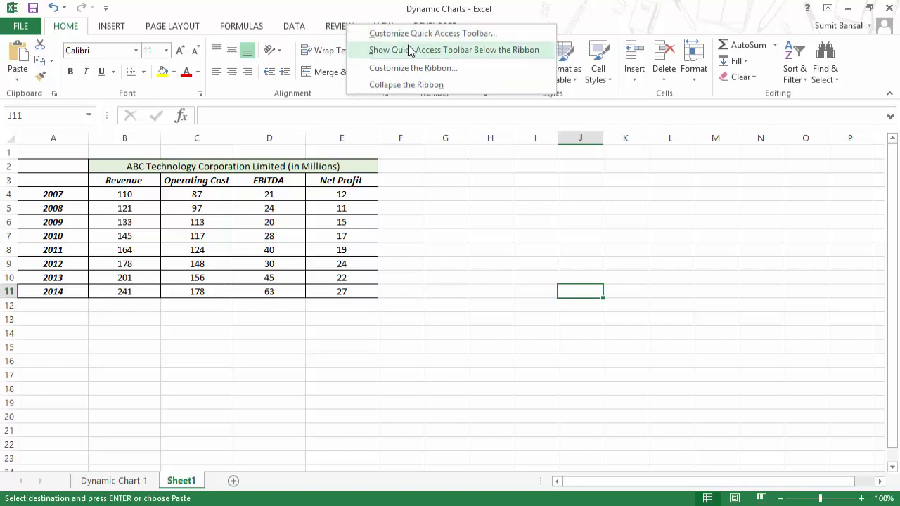
left_click(409, 71)
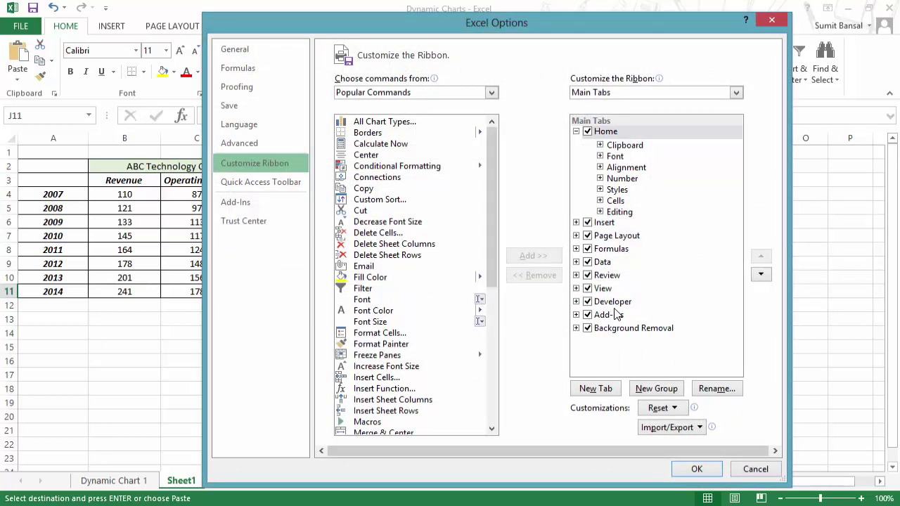
left_click(693, 476)
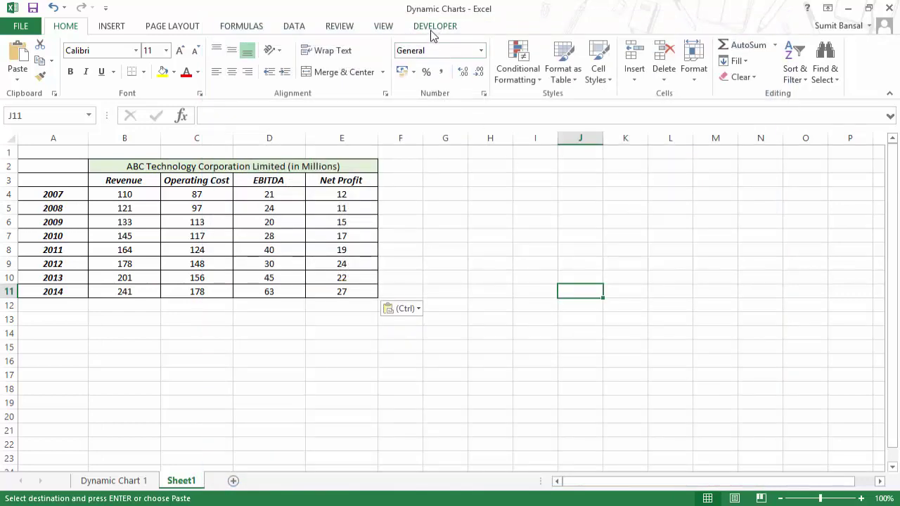
Draw a horizontal form-control scroll bar, place it in row 17 roughly across columns G to N, and try its arrows
left_click(433, 28)
left_click(266, 84)
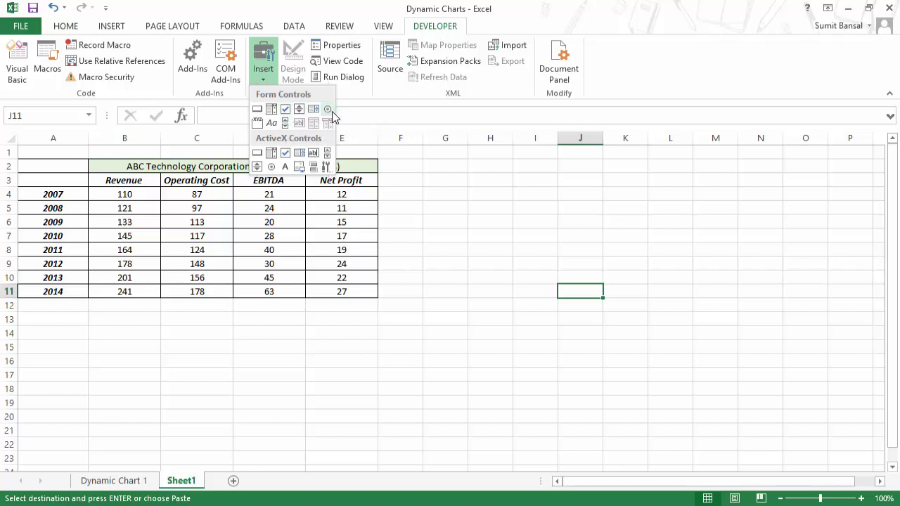
left_click(285, 127)
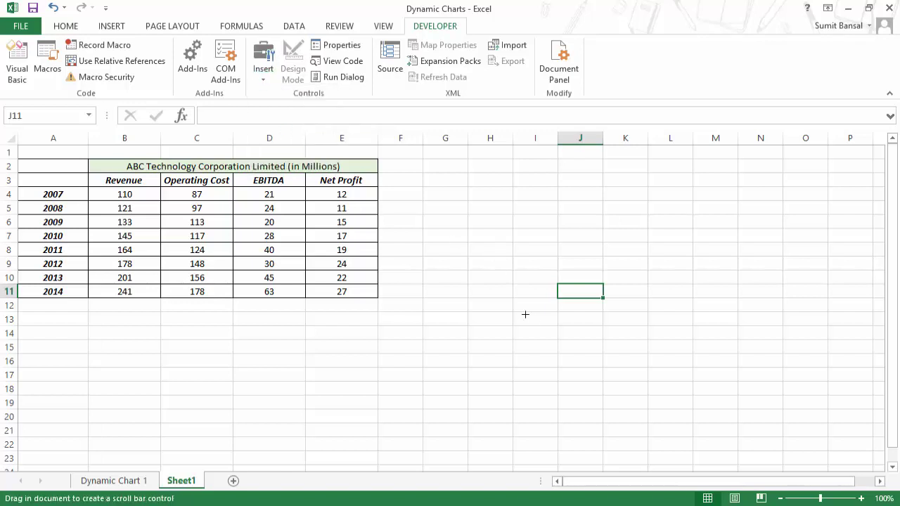
left_click_drag(433, 239, 804, 253)
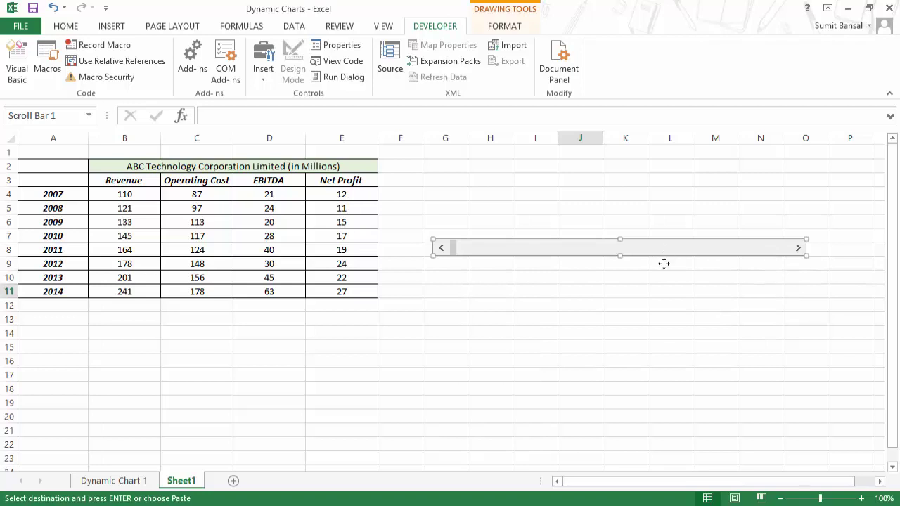
left_click_drag(662, 257, 642, 383)
left_click(599, 318)
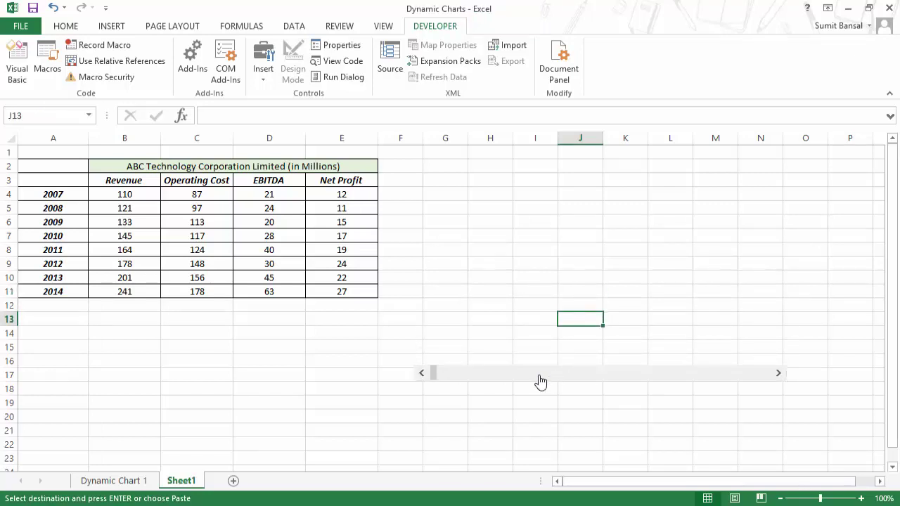
left_click(778, 380)
left_click(421, 377)
In the scroll bar's control settings, set the minimum value to 1, the maximum value to 5 and the page change to 1
right_click(472, 376)
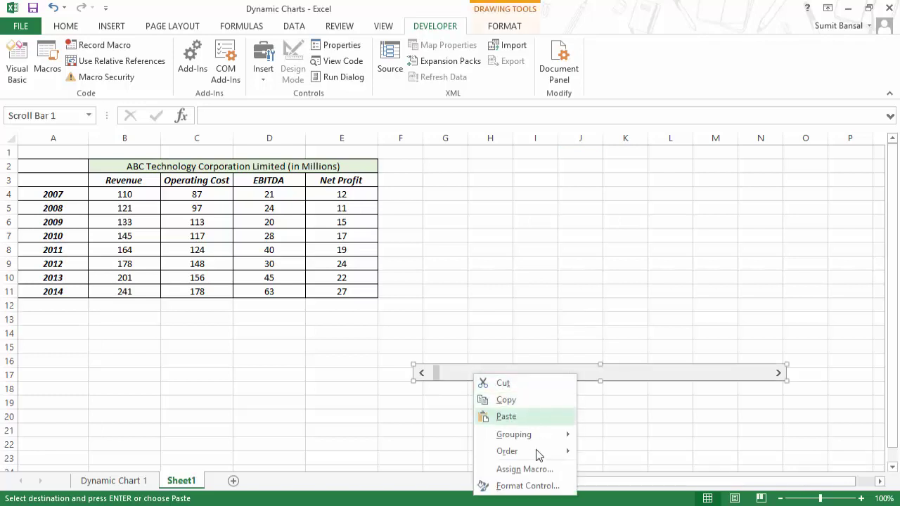
left_click(527, 486)
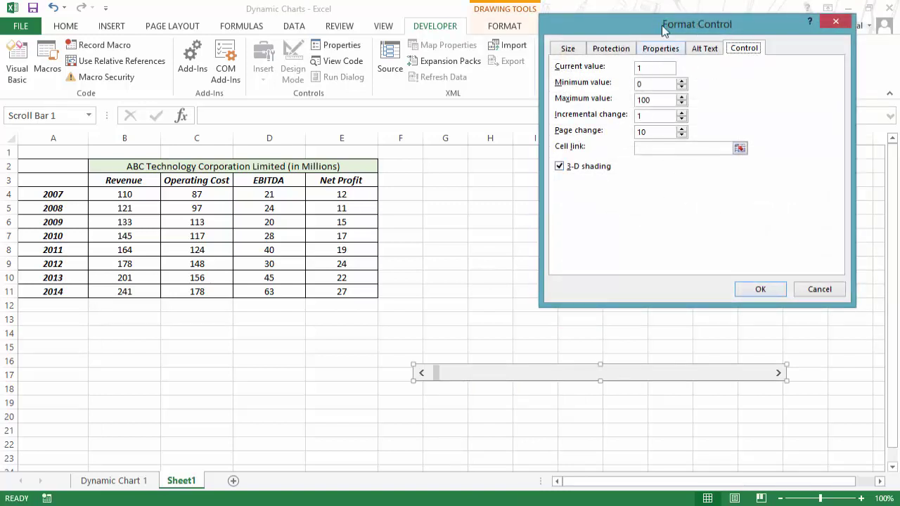
left_click_drag(661, 25, 601, 55)
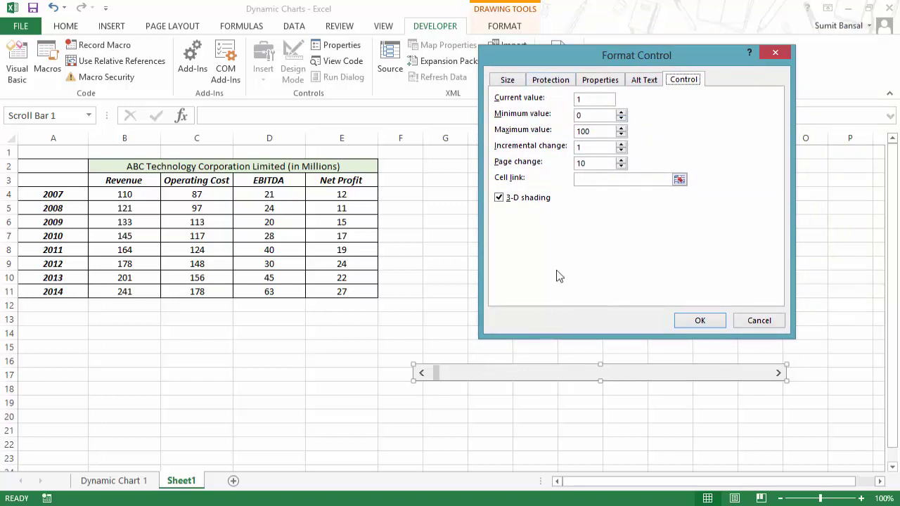
left_click_drag(589, 115, 546, 133)
type("1")
type("5")
left_click(620, 167)
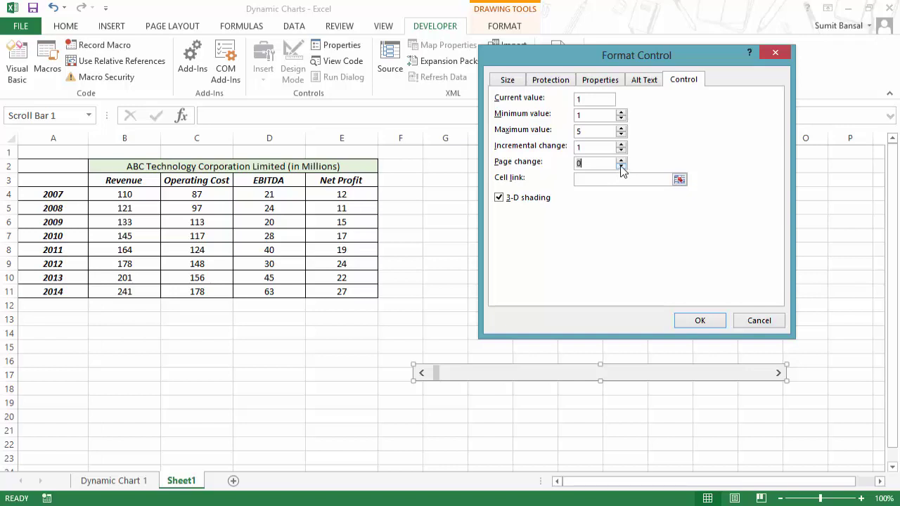
left_click(621, 166)
Link the scroll bar to cell $A$13 and apply the control settings
left_click(679, 180)
left_click(52, 320)
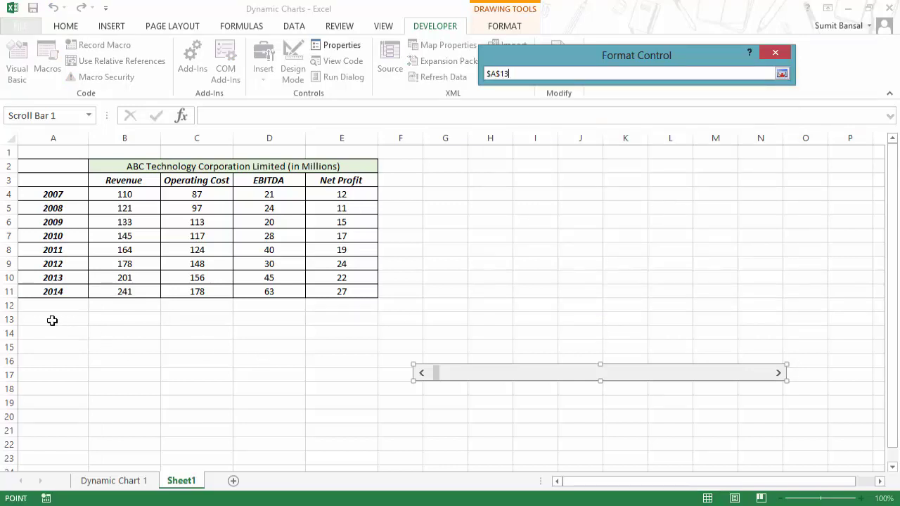
left_click(781, 74)
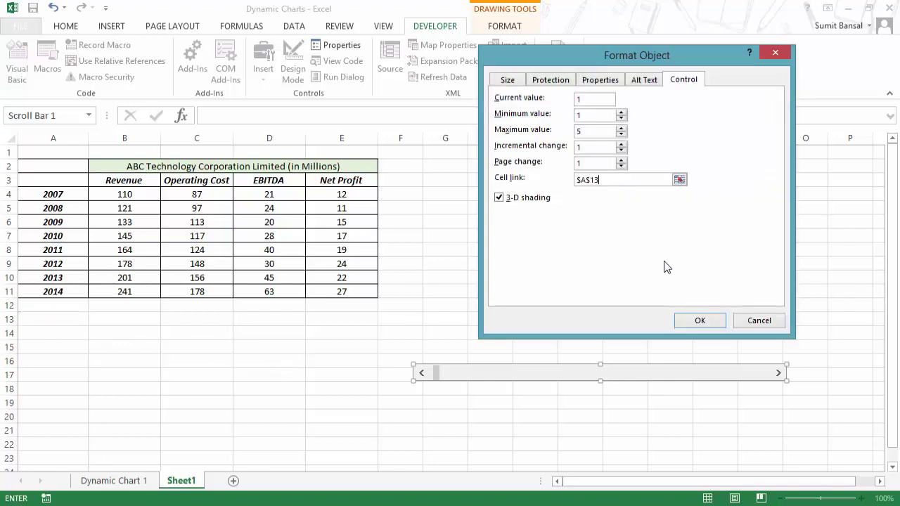
left_click(689, 321)
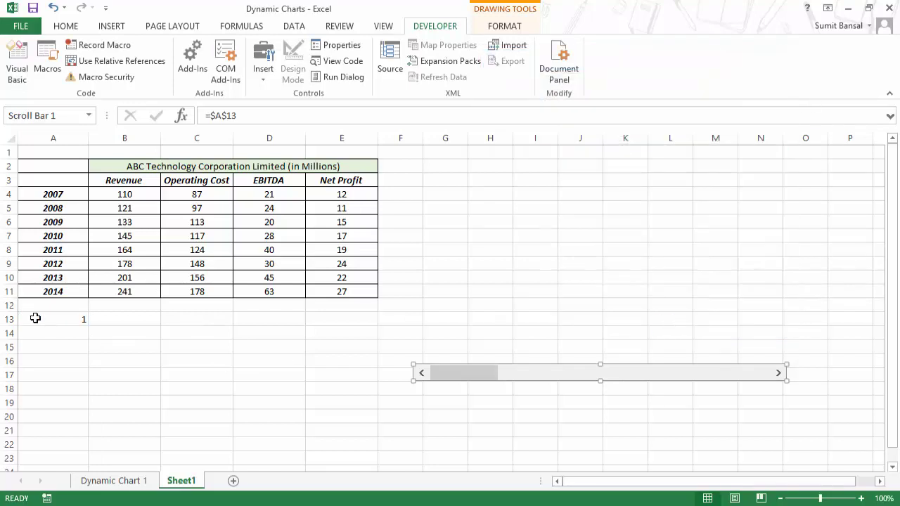
Run the scroll bar through its full range and back twice to examine how cell A13 responds
left_click(63, 318)
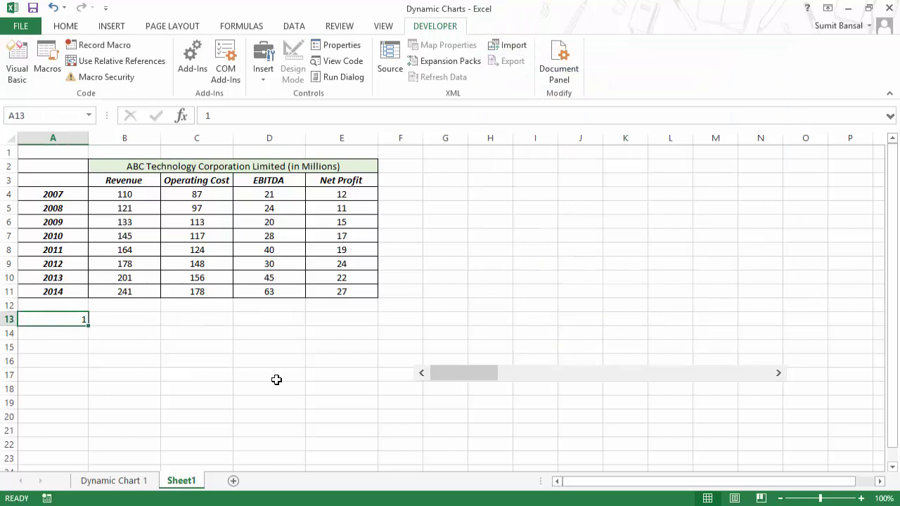
left_click(778, 375)
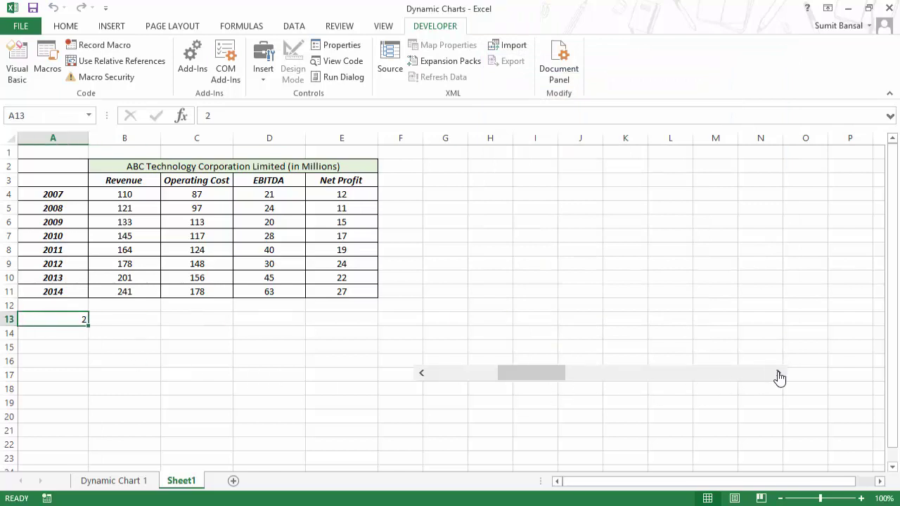
left_click(778, 375)
left_click(778, 375)
left_click(778, 375)
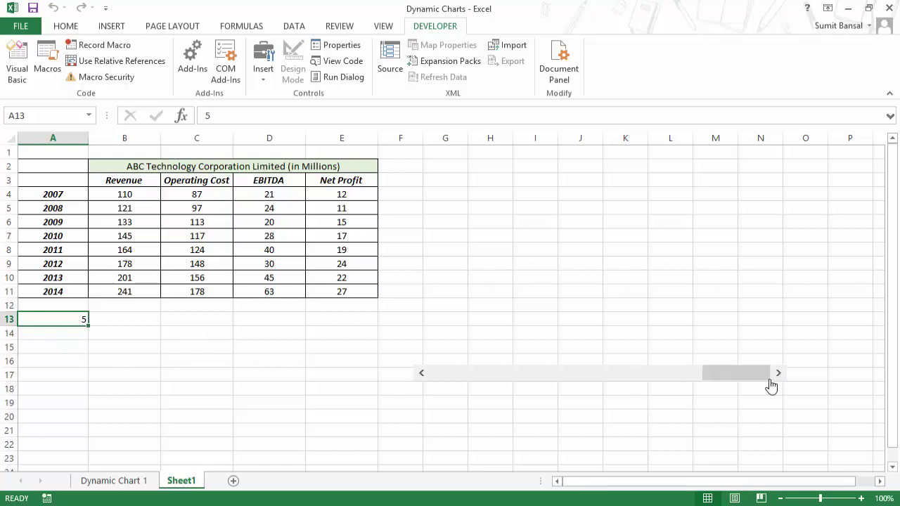
left_click(418, 377)
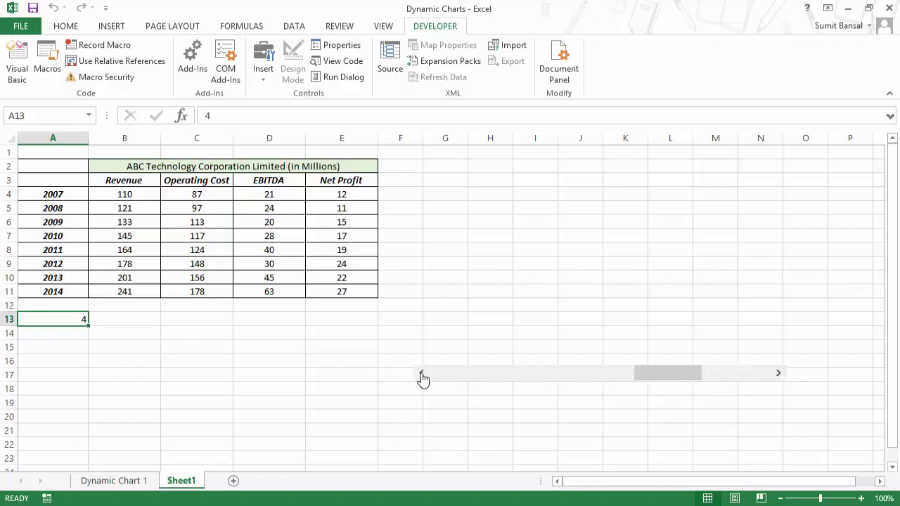
left_click(417, 378)
left_click(417, 378)
left_click(418, 378)
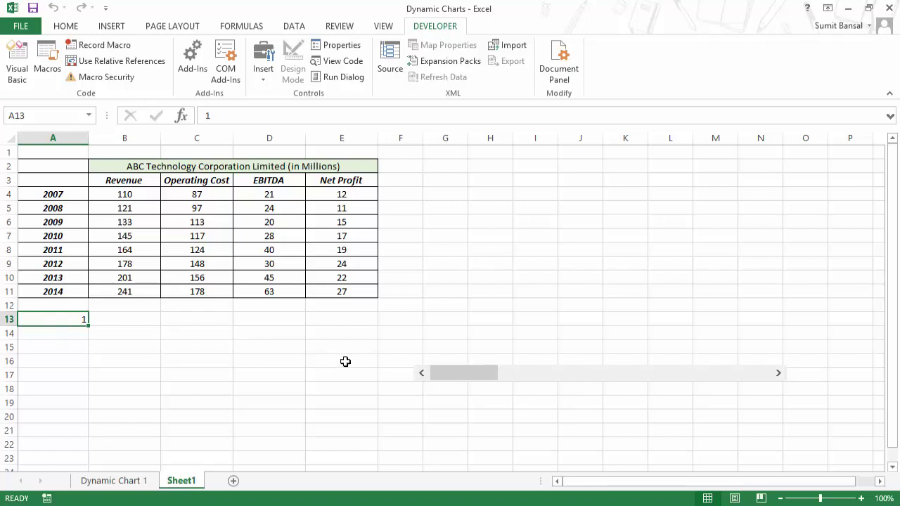
left_click(777, 373)
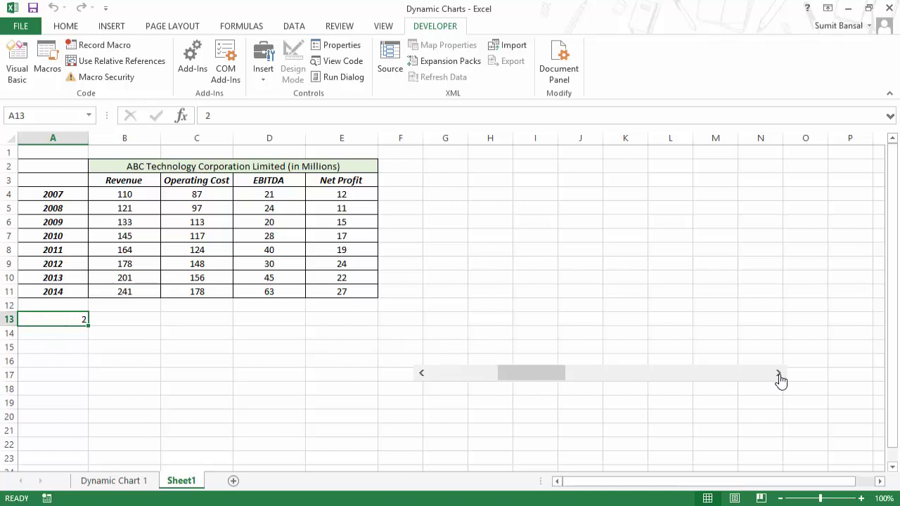
left_click(777, 373)
left_click(777, 373)
left_click(777, 373)
left_click(422, 373)
left_click(422, 373)
left_click(422, 373)
left_click(421, 374)
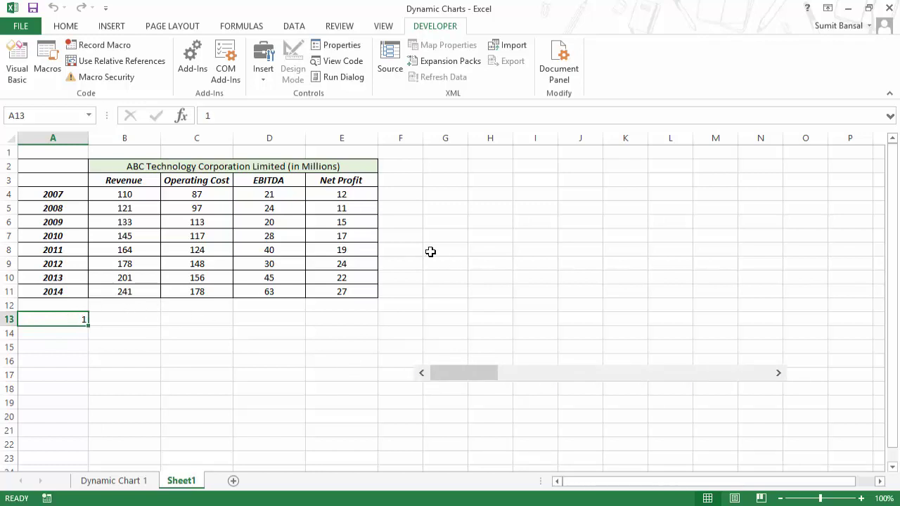
Copy the table section A2:E7 to G2 and carry over the source column widths
left_click_drag(47, 166, 332, 234)
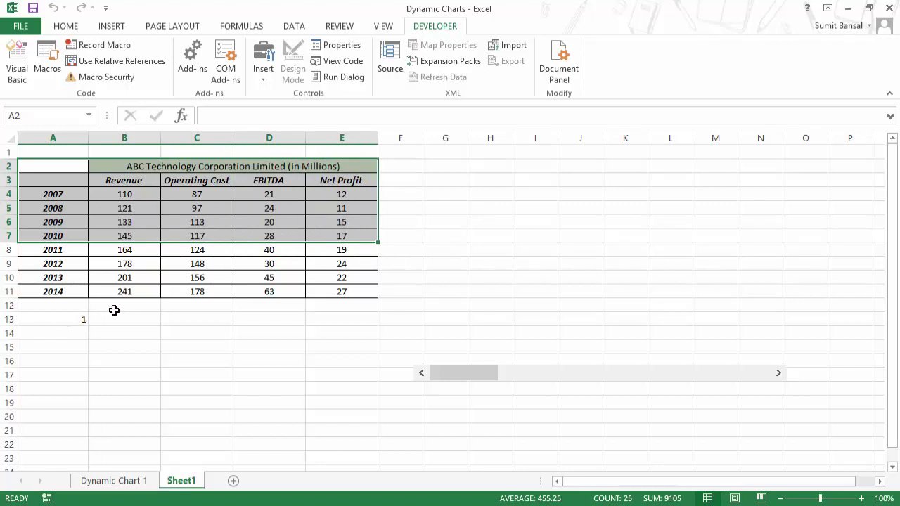
key("ctrl+c")
left_click(454, 167)
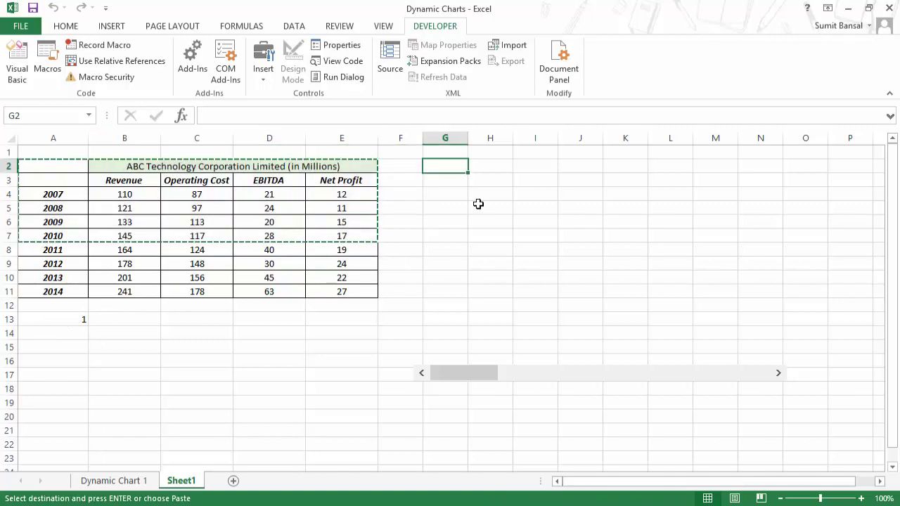
key("ctrl+v")
key("alt+e")
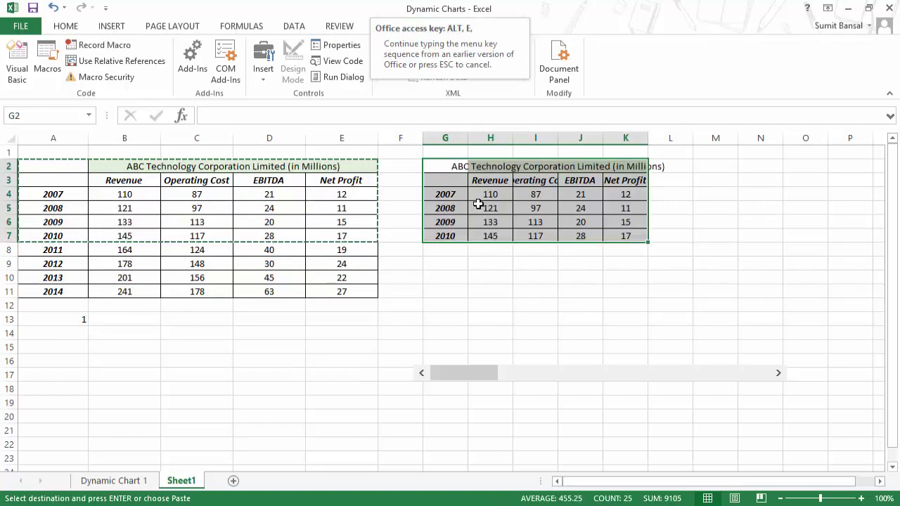
key("s")
key("w")
key("Return")
Clear the copied years and figures from G4:K7, keeping the headers and borders
left_click(531, 196)
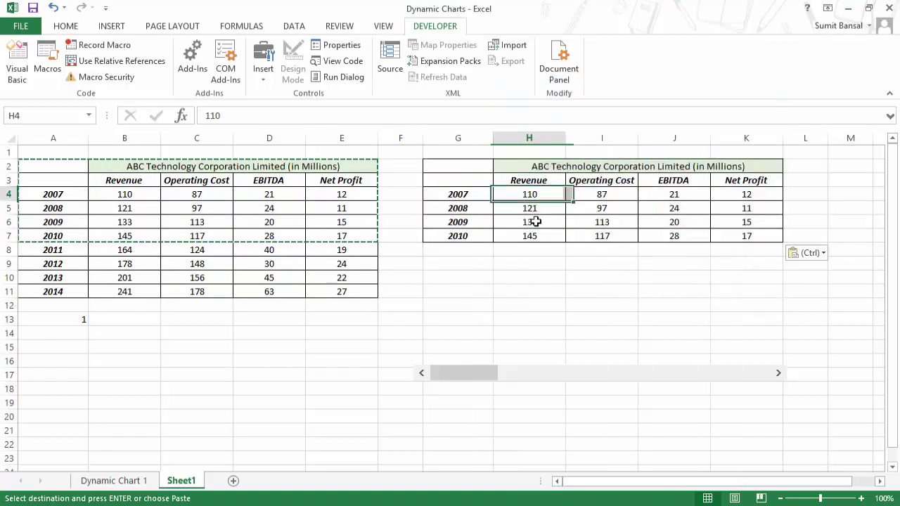
left_click_drag(536, 222, 725, 236)
left_click_drag(476, 194, 733, 237)
key("Delete")
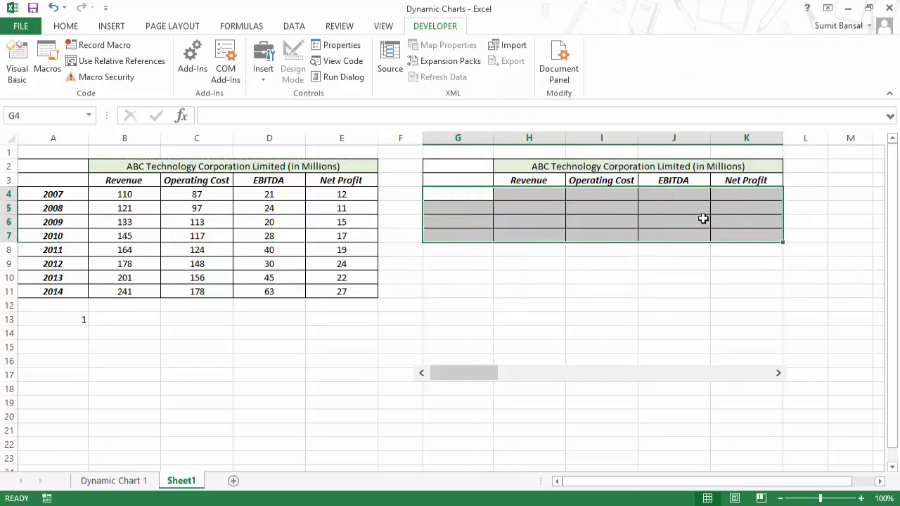
Start an INDEX formula in G4 with the array $A$4:$E$11 and $A$13 as the base of the row number
left_click(468, 195)
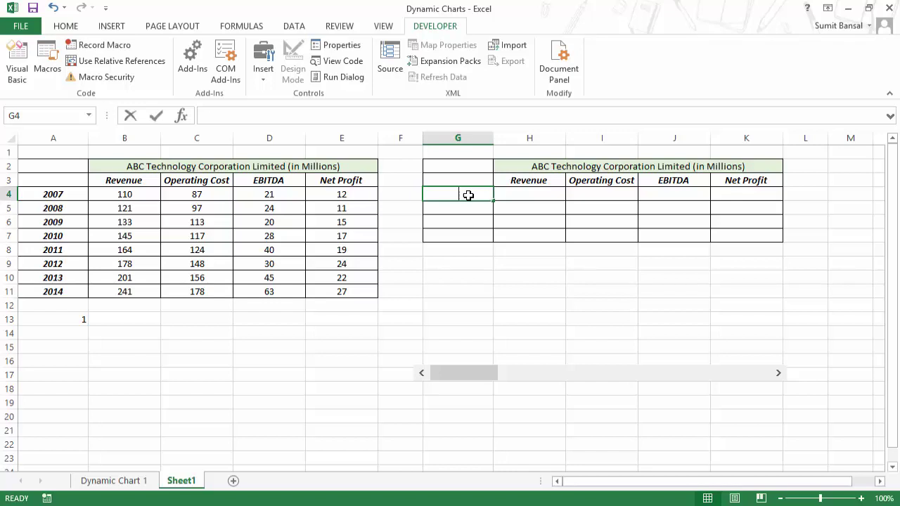
type("=ind")
key("Tab")
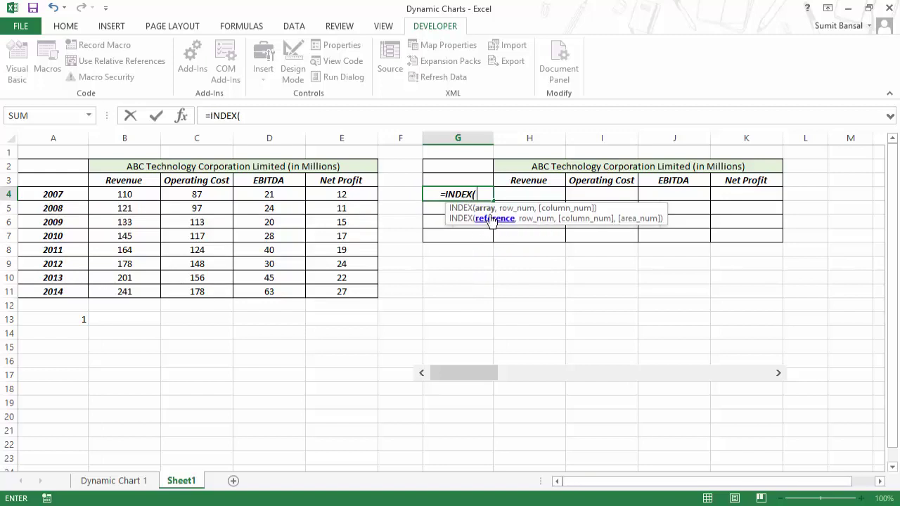
left_click_drag(52, 194, 330, 287)
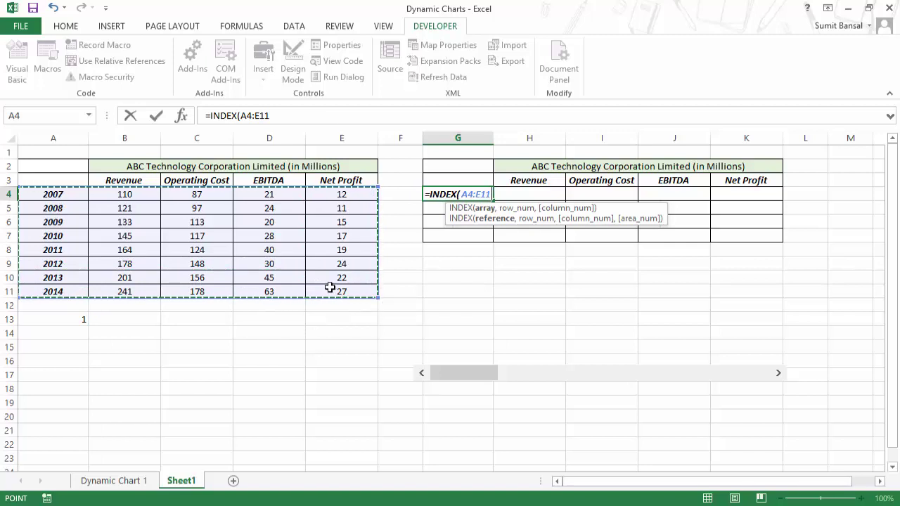
key("F4")
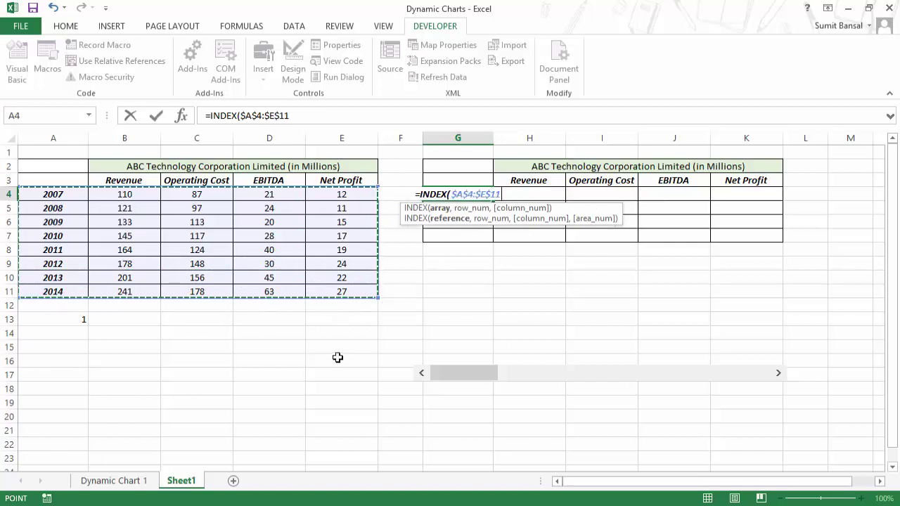
type(",")
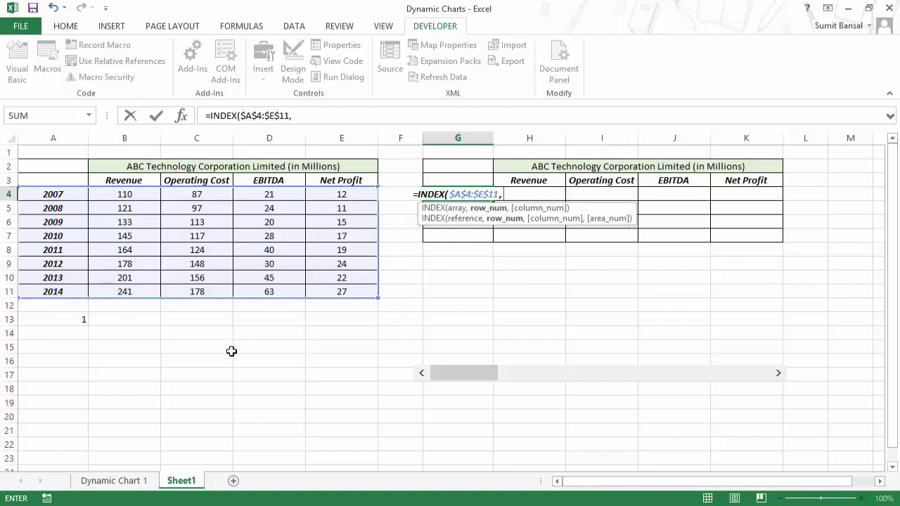
left_click(72, 320)
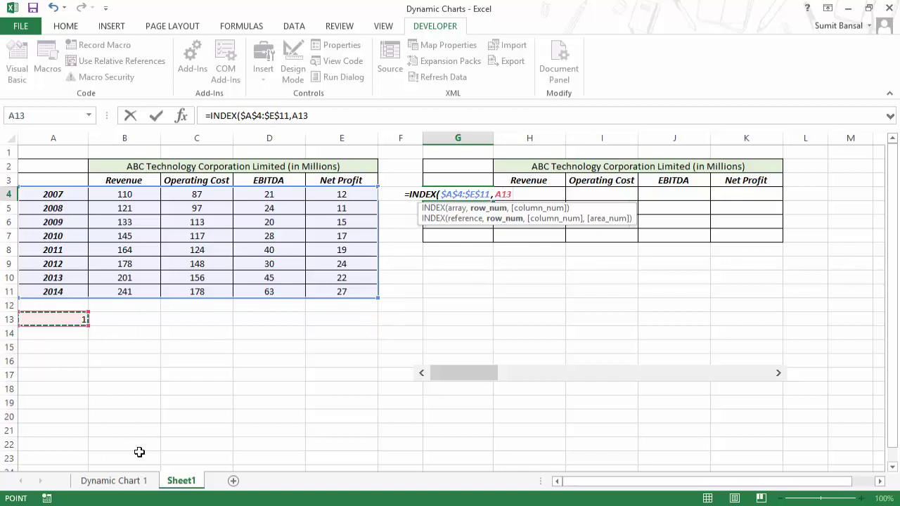
key("F4")
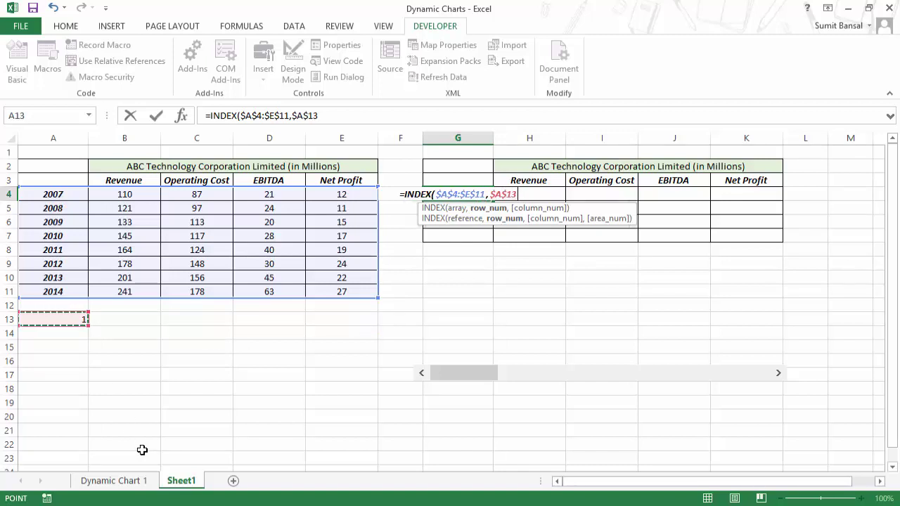
Extend the row number in G4's INDEX formula with +ROWS($F$4:F4)-1, anchoring only the first F4 reference
type("+rows(")
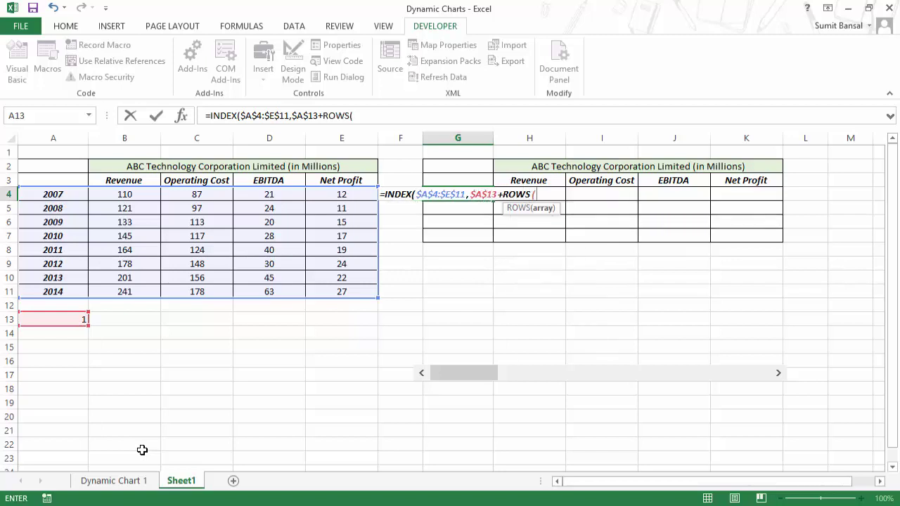
key("Left")
key("Right")
key("F8")
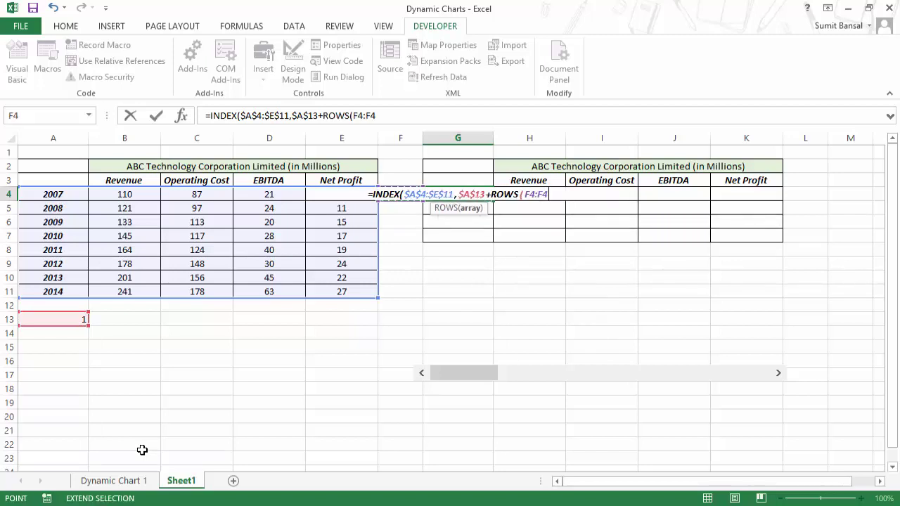
type(")")
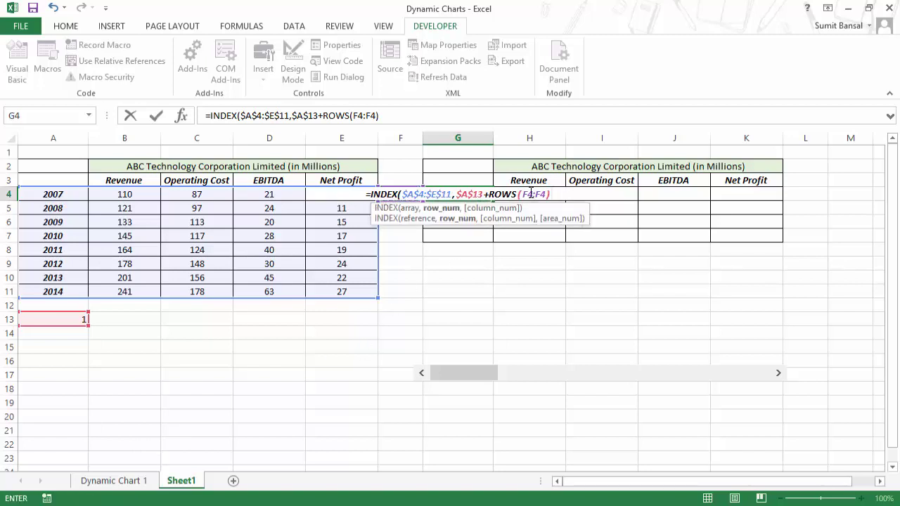
left_click(530, 194)
key("F4")
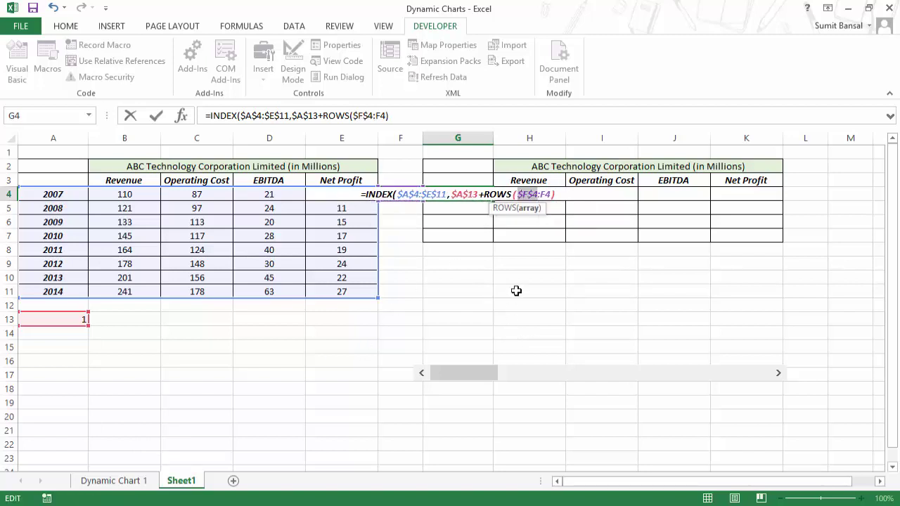
left_click(576, 194)
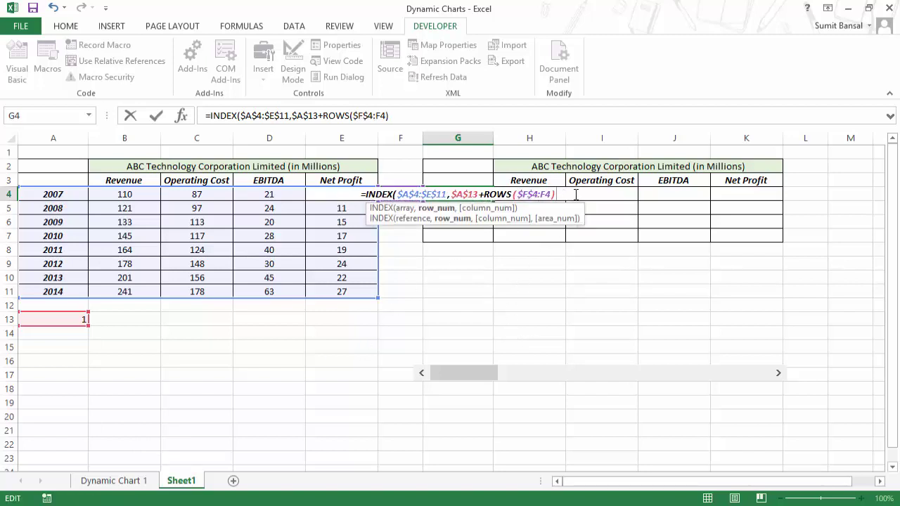
type("-1")
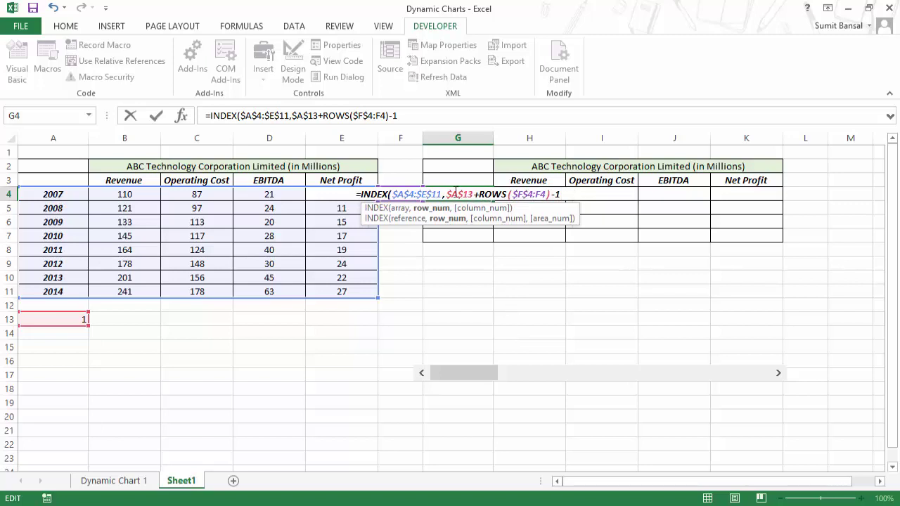
Evaluate the row-number expression $A$13+ROWS($F$4:F4)-1 inside G4's formula and restore the original expression
left_click_drag(453, 191, 557, 191)
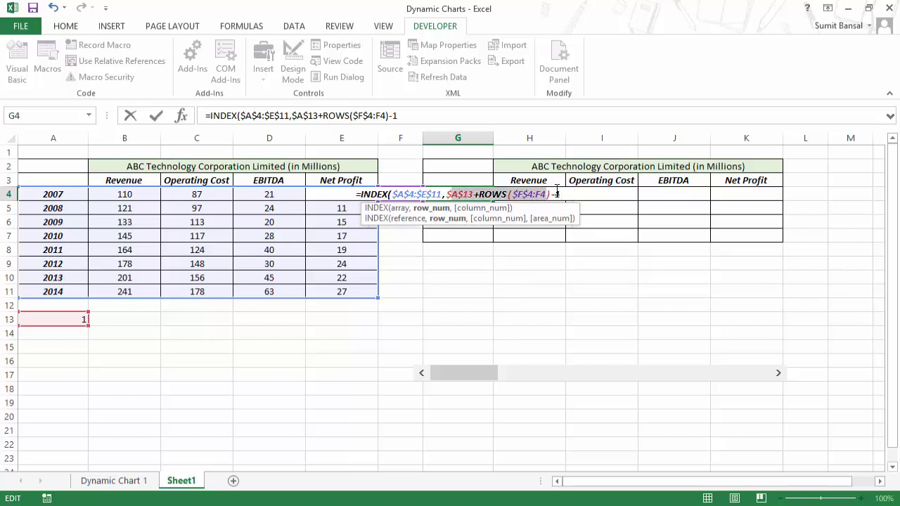
left_click_drag(447, 192, 563, 196)
key("F9")
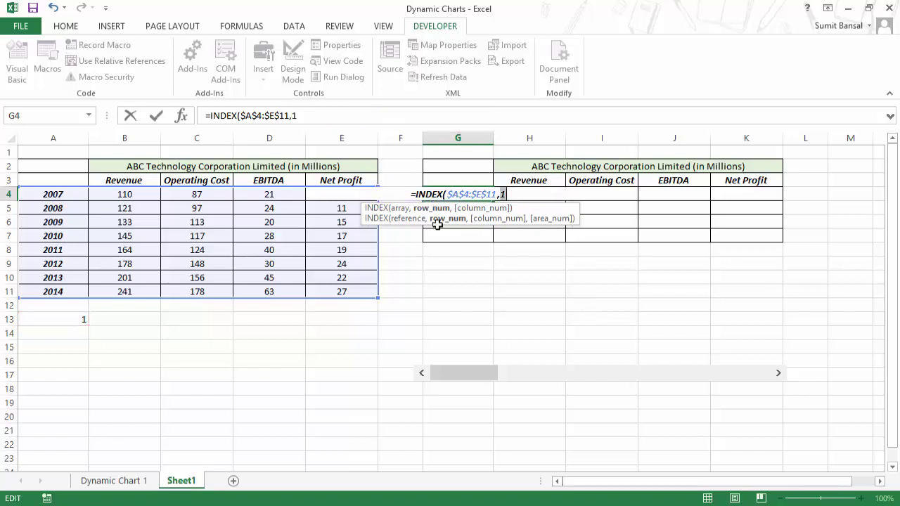
key("ctrl+z")
left_click_drag(447, 194, 521, 204)
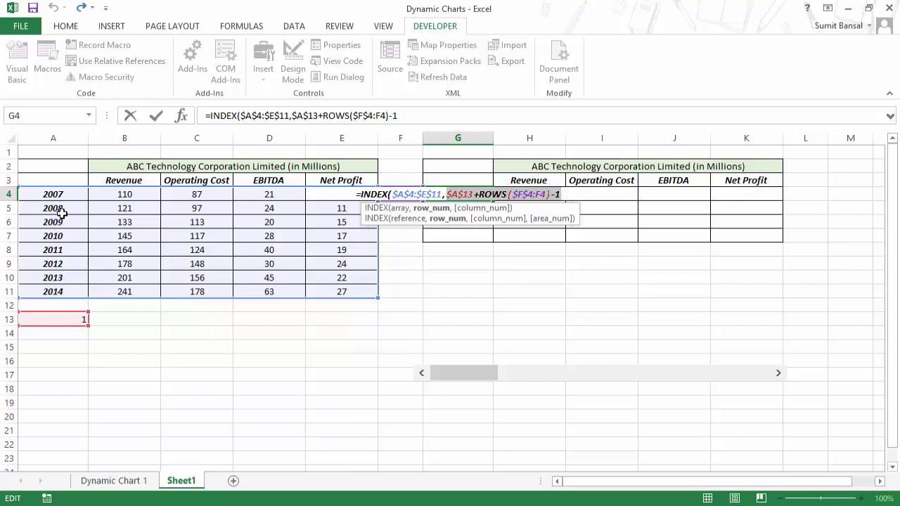
Complete G4's INDEX formula with column number 1 and fill it down through G7
left_click(589, 191)
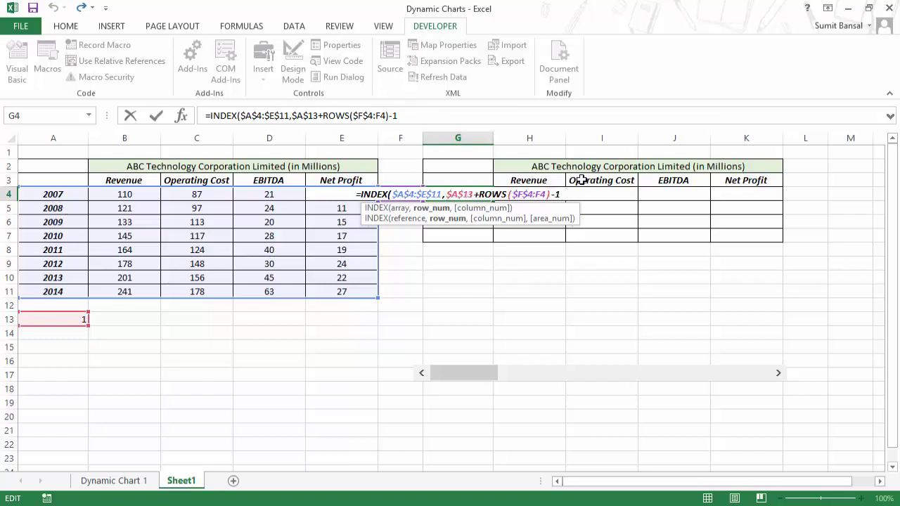
type(",1)")
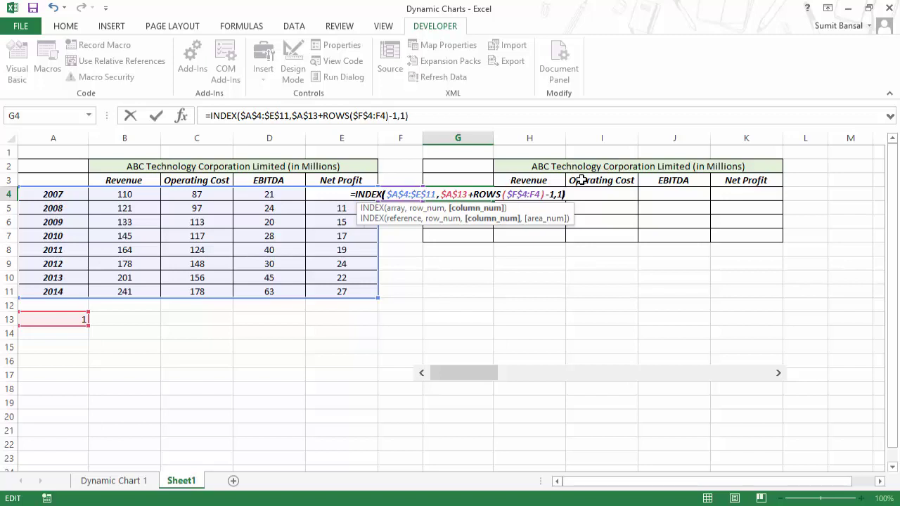
key("Return")
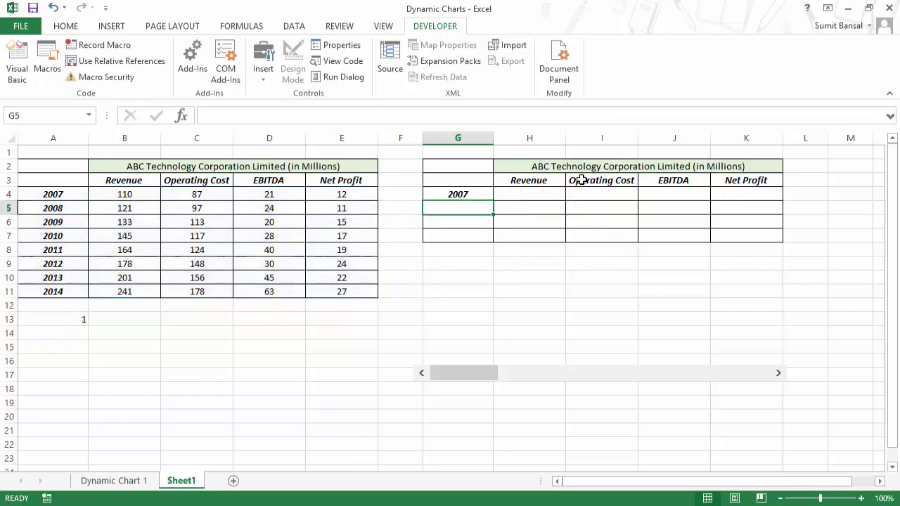
left_click(483, 195)
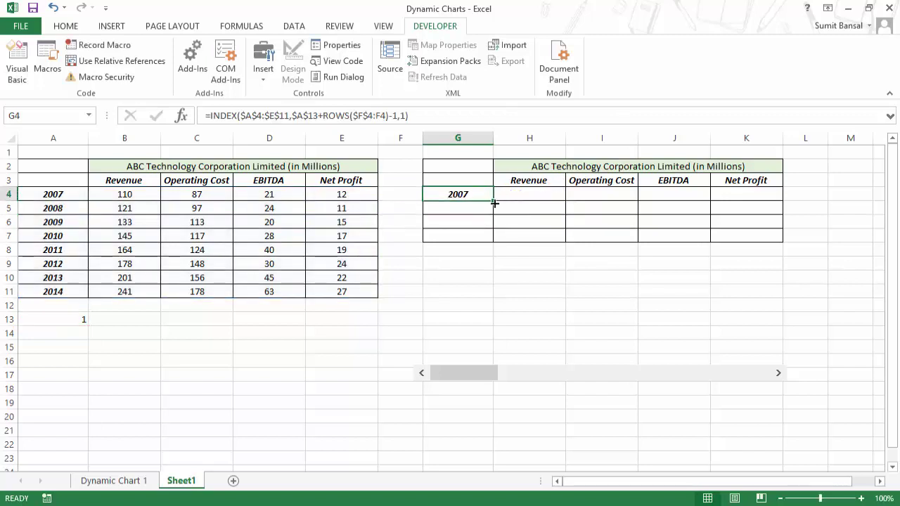
left_click_drag(493, 203, 491, 243)
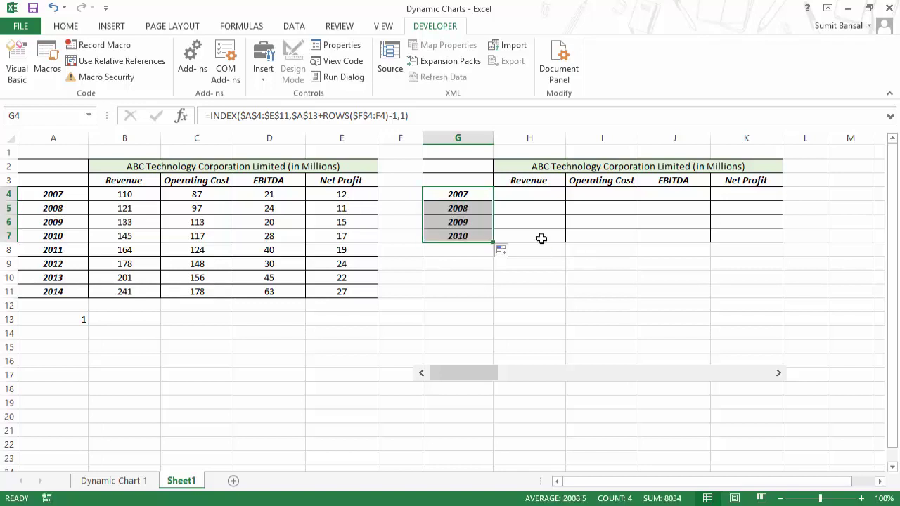
Examine the filled formulas in cells G4 to G7 one by one
left_click(482, 196)
left_click(476, 209)
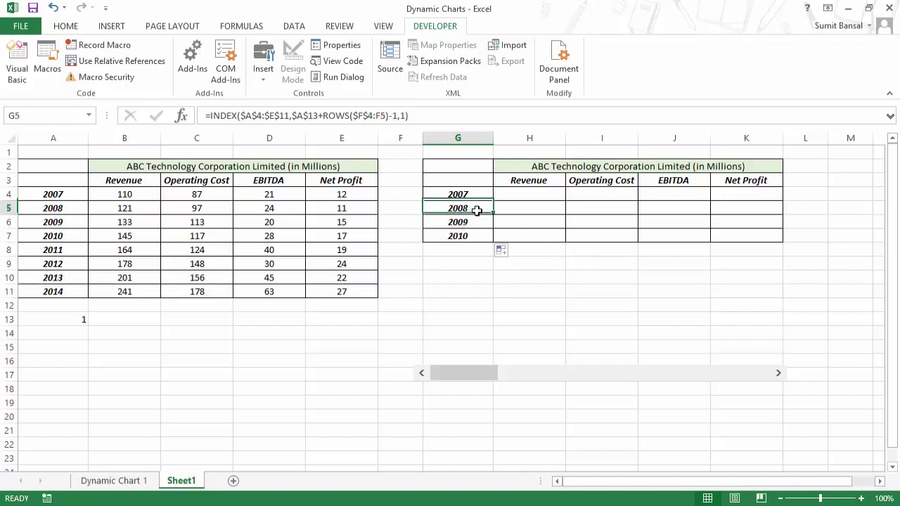
left_click(476, 220)
left_click(472, 237)
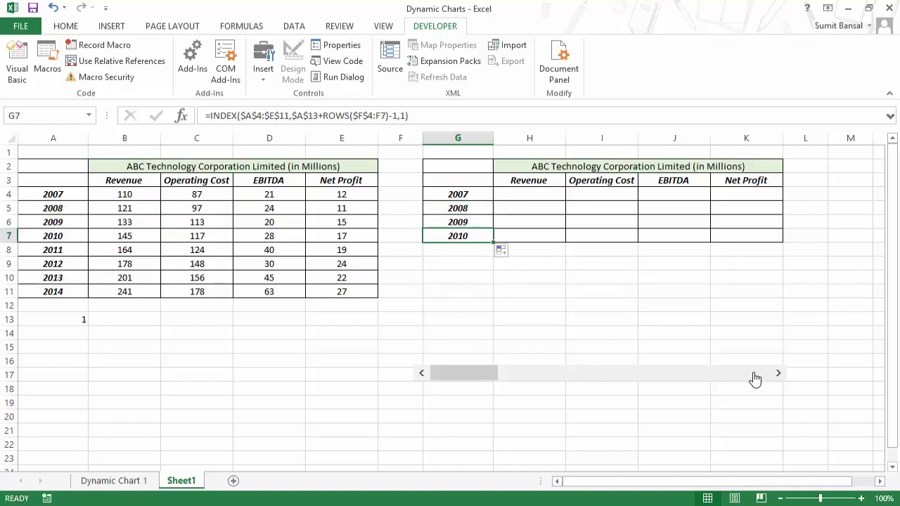
Move the scroll bar through its full range and back to check how the years in G4:G7 respond
left_click(777, 373)
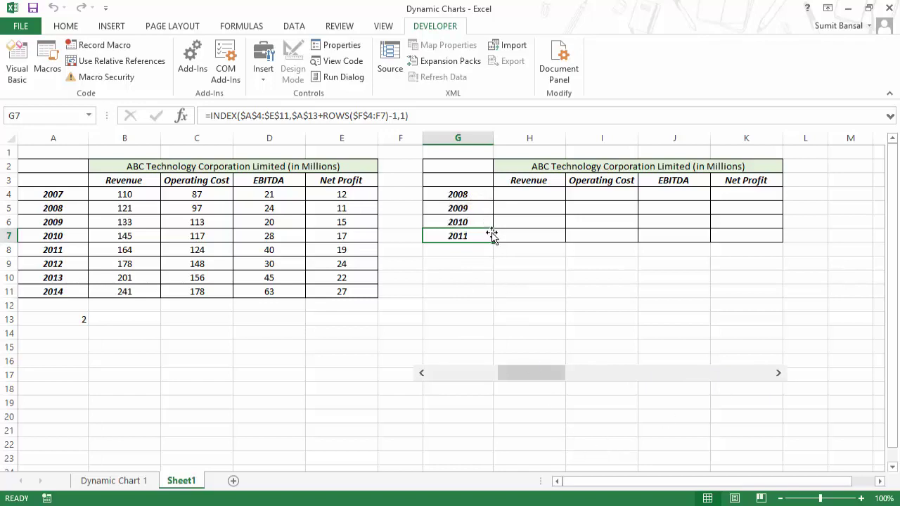
left_click(777, 373)
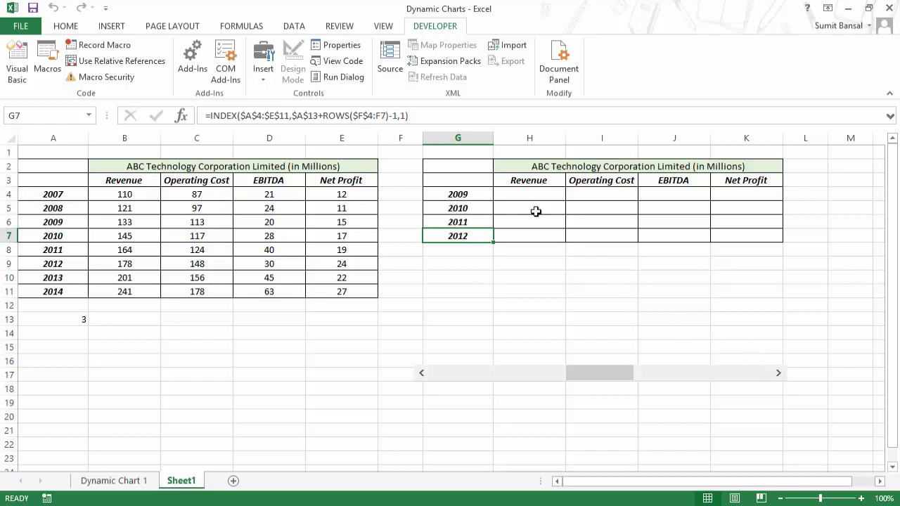
left_click(778, 374)
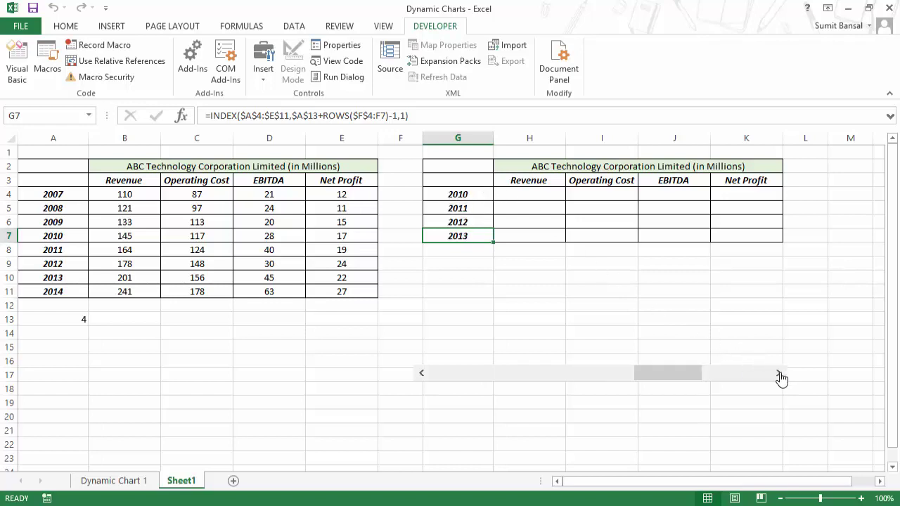
left_click(778, 373)
left_click(422, 373)
left_click(421, 373)
left_click(422, 373)
left_click(421, 373)
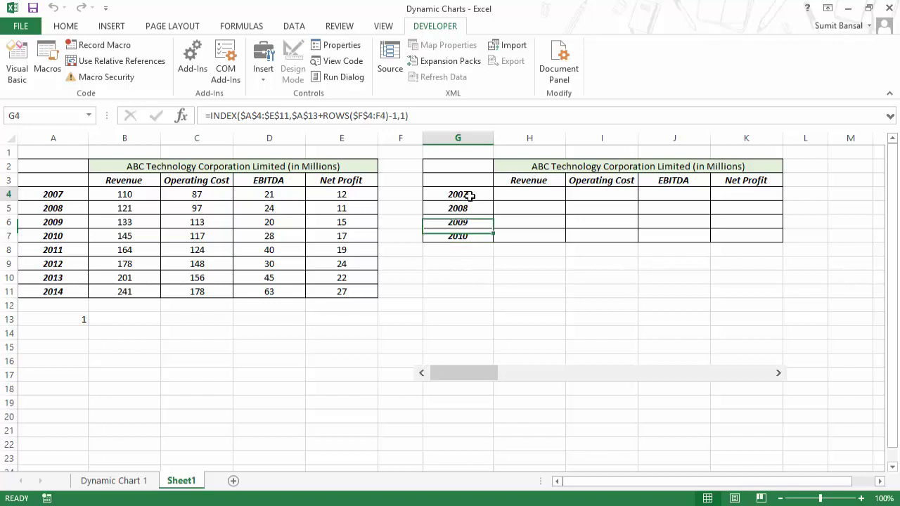
Replace the column number 1 in G4's INDEX formula with a COLUMNS function
left_click(469, 199)
double_click(470, 200)
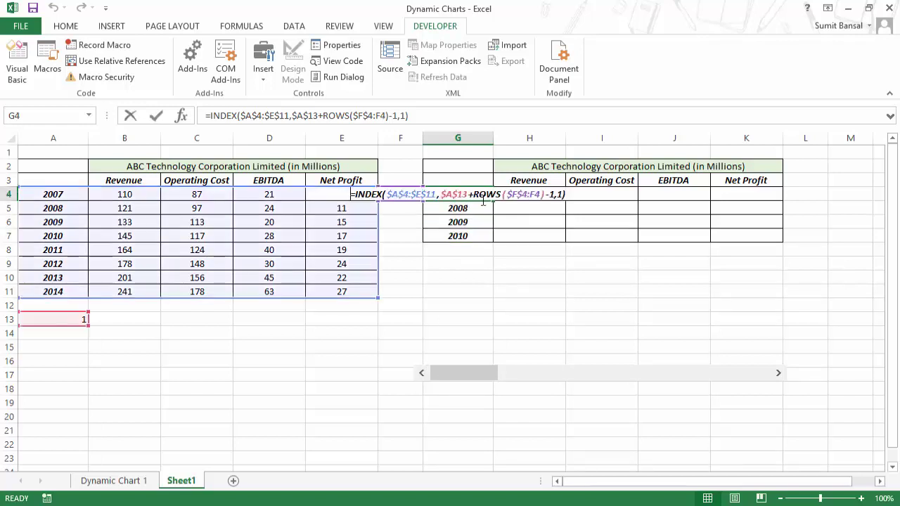
left_click(558, 193)
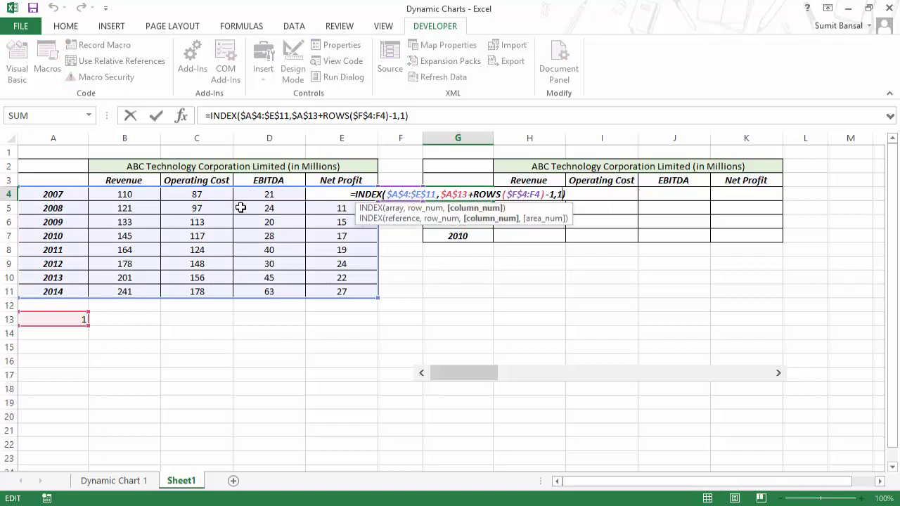
type("column")
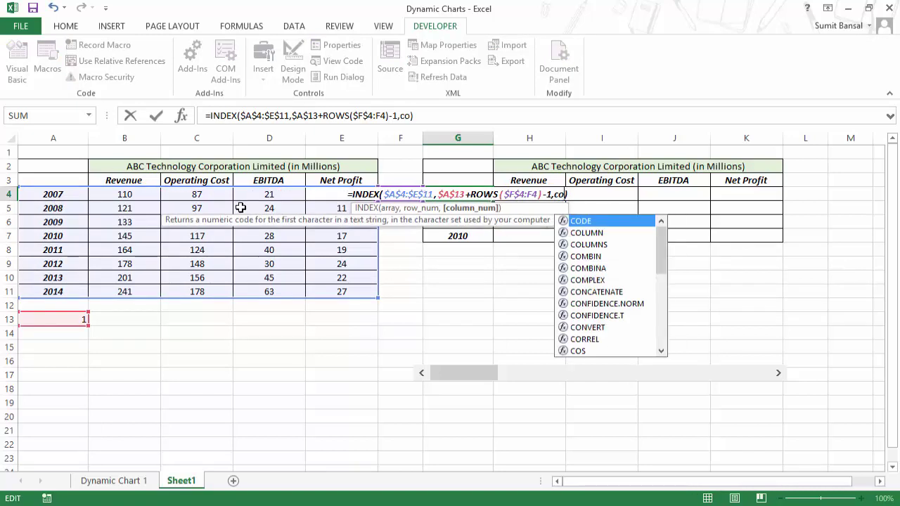
key("Down")
key("Tab")
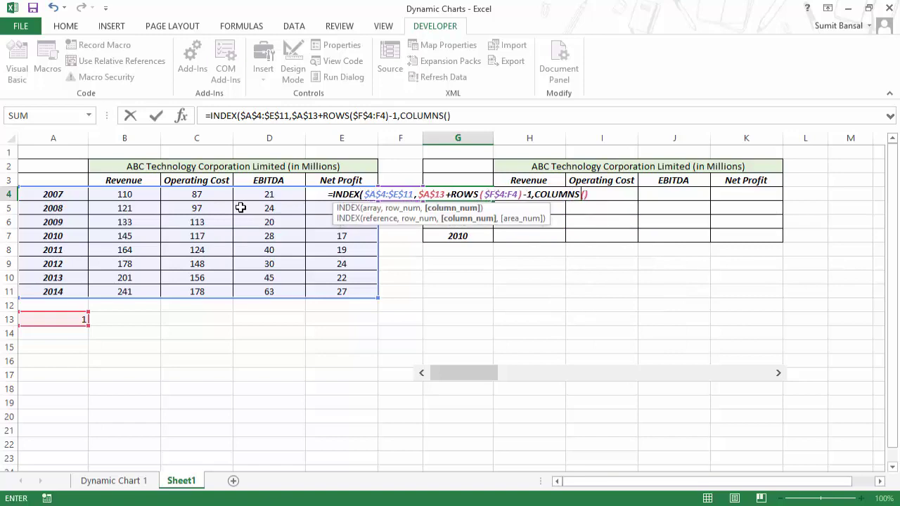
key("Return")
key("Return")
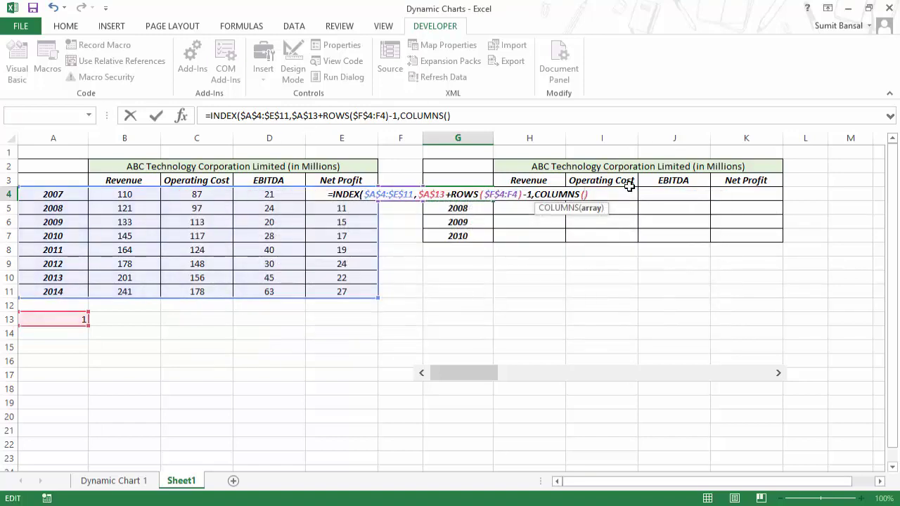
key("Right")
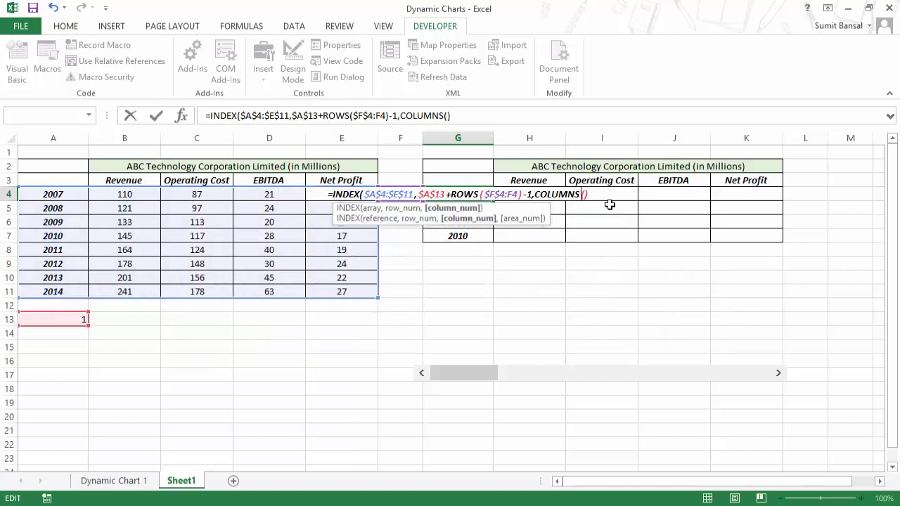
left_click(584, 194)
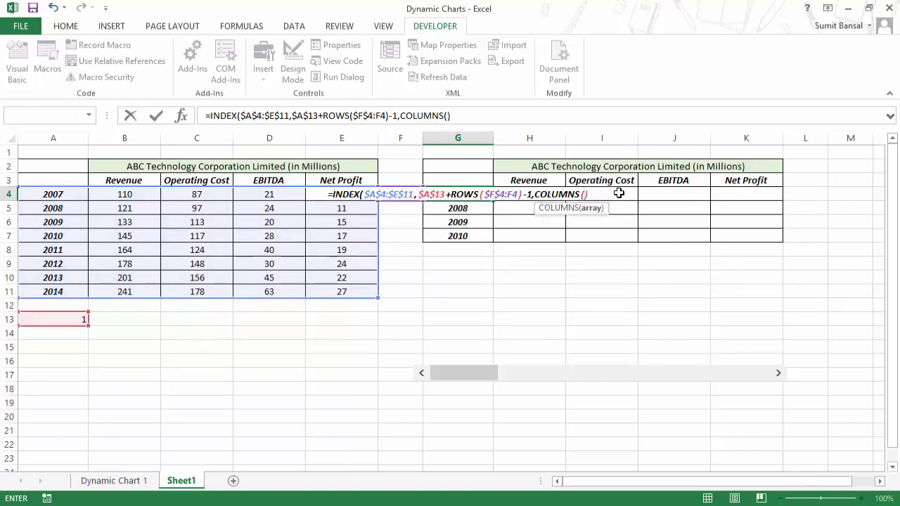
Give COLUMNS in G4 the range $F$4:F4, with only the first reference absolute, and commit the formula
key("Left")
key("F8")
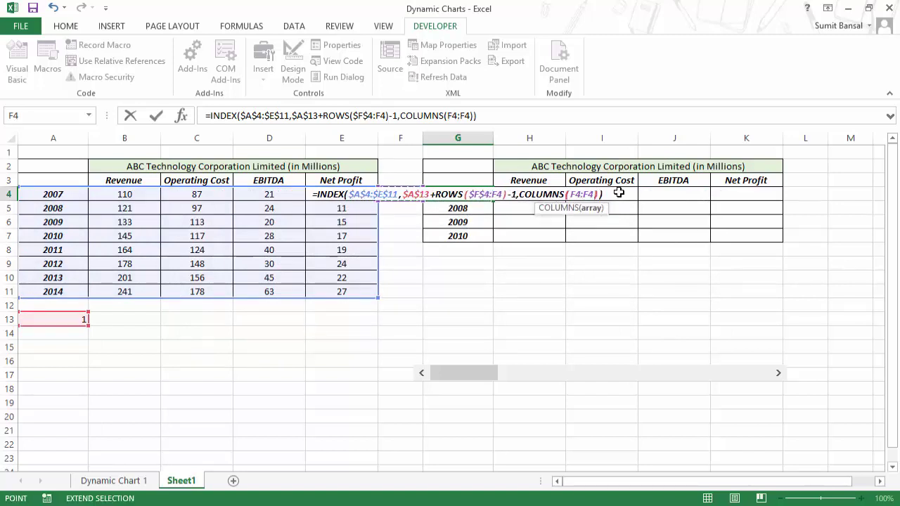
key("F2")
key("Left")
key("Left")
key("F4")
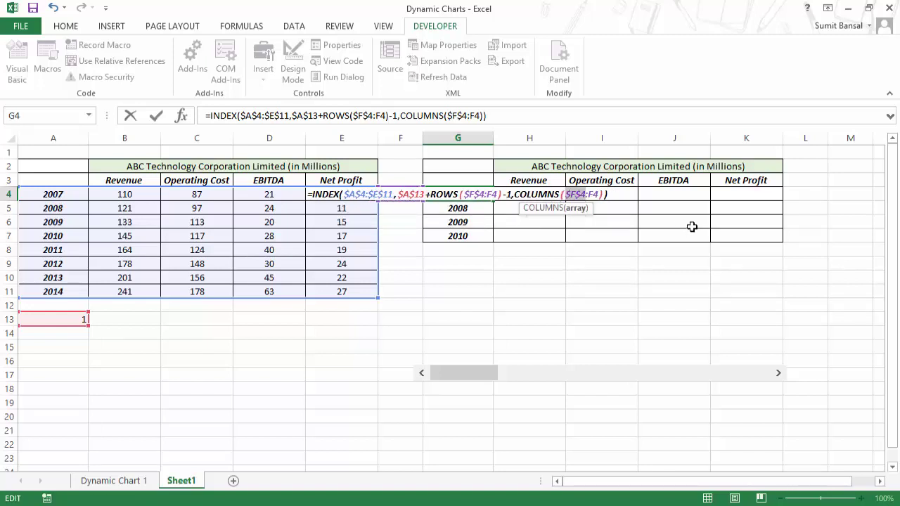
key("Return")
Fill G4's formula across and down through K7, and remove the bold formatting from H4:K7
left_click(484, 197)
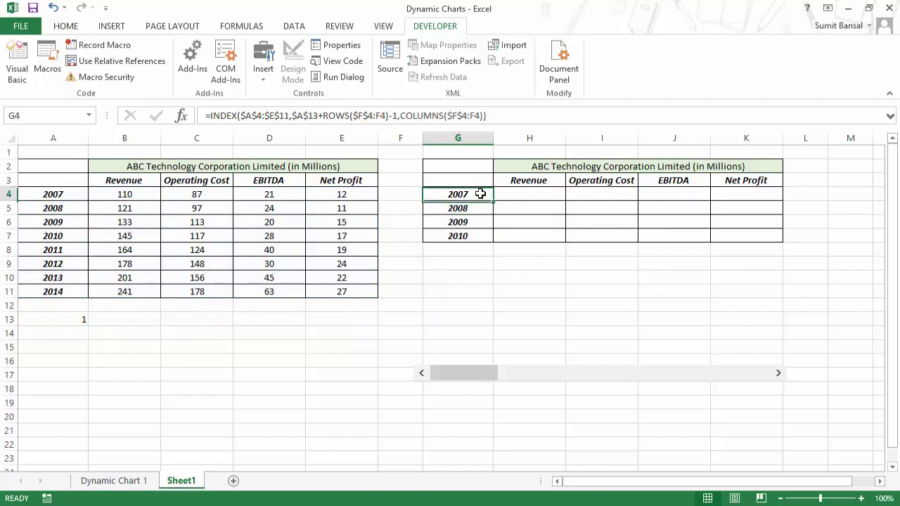
left_click_drag(492, 201, 752, 213)
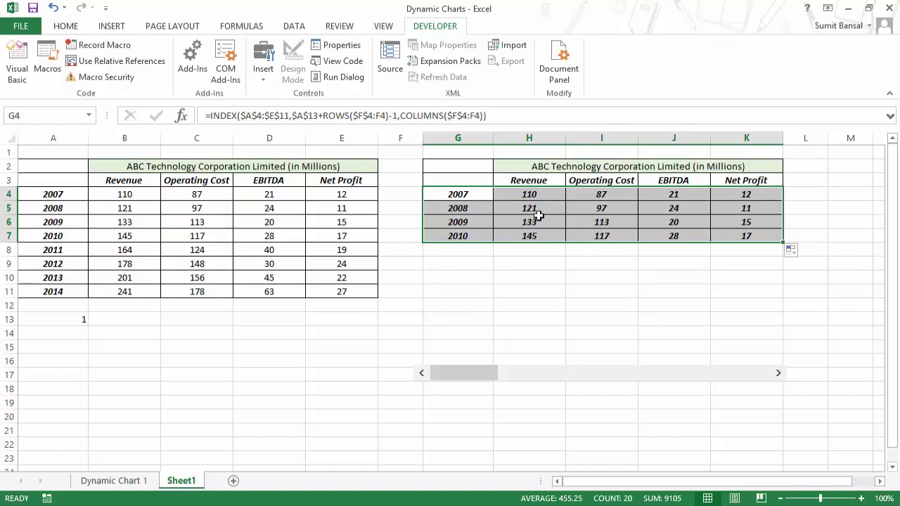
left_click_drag(529, 195, 737, 234)
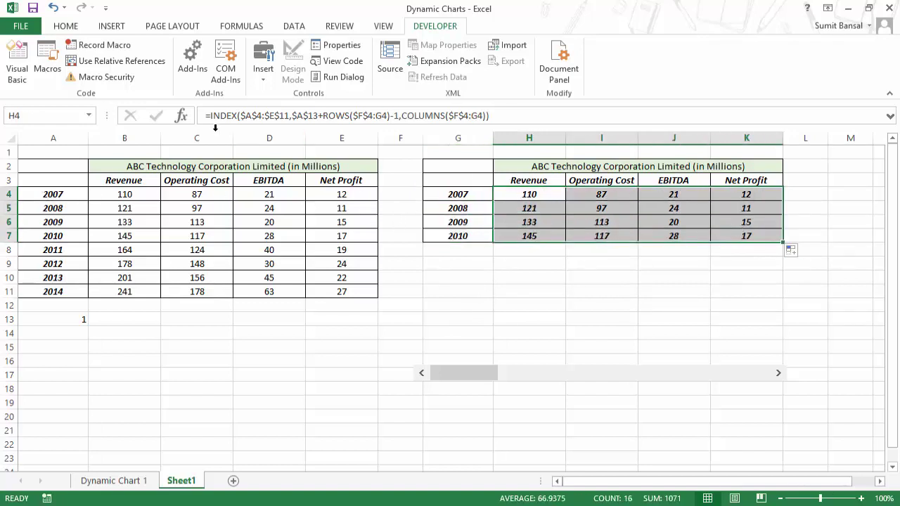
left_click(65, 26)
left_click(70, 71)
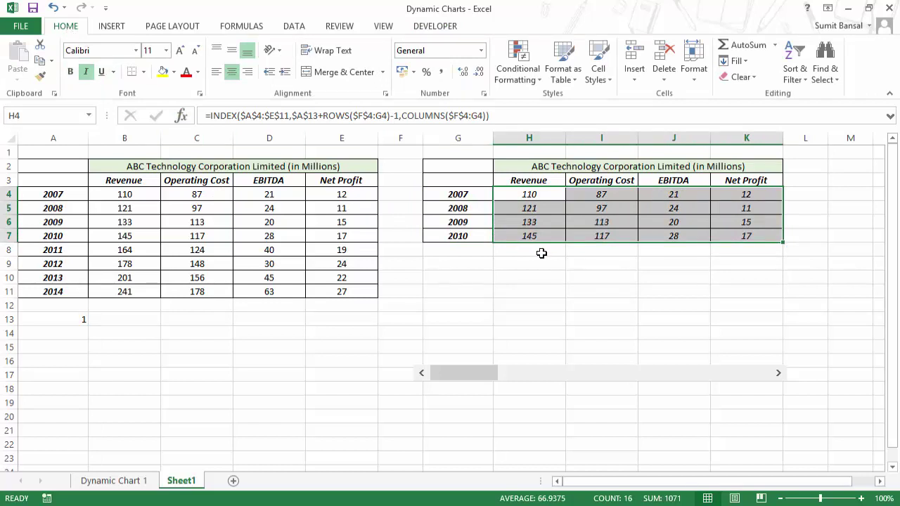
Compare the helper table with the matching source rows before and after advancing the scroll bar by one
left_click(526, 199)
left_click_drag(105, 196, 330, 198)
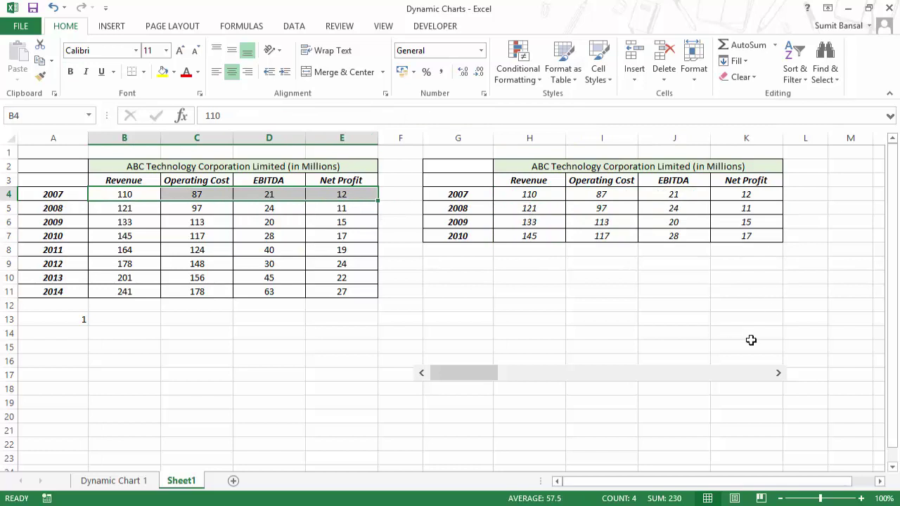
left_click(778, 373)
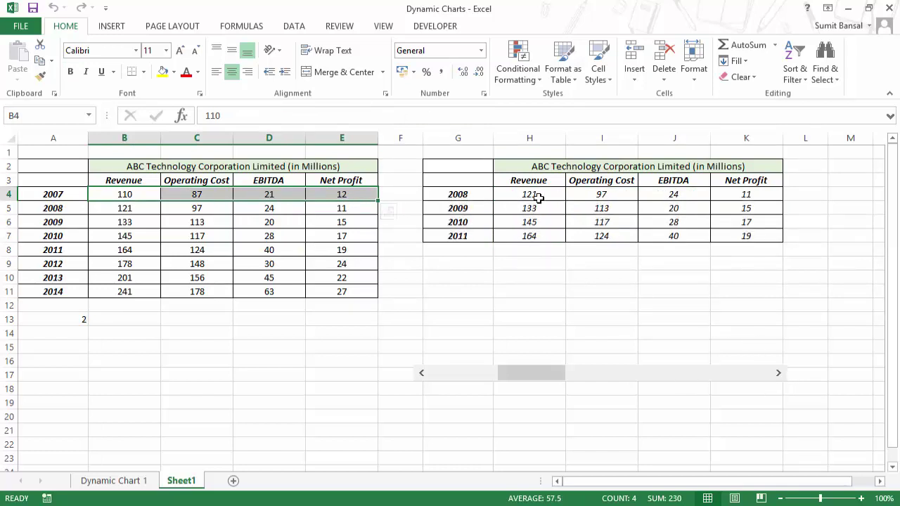
left_click(453, 196)
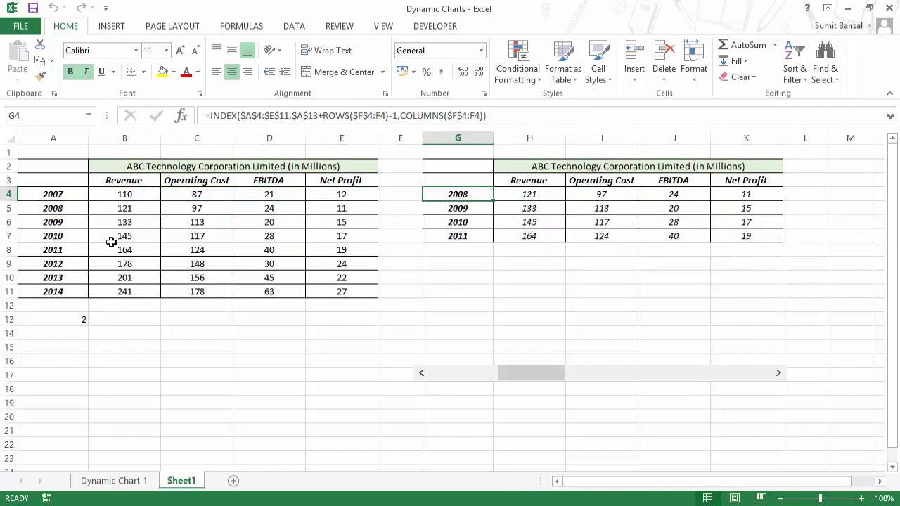
left_click_drag(123, 209, 337, 209)
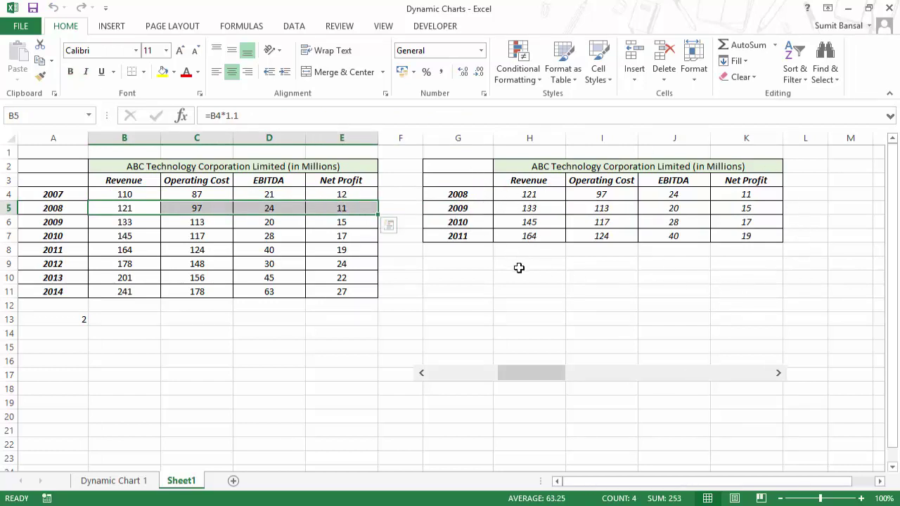
Insert a 2-D clustered column chart based on the helper table range G3:K7
left_click(459, 172)
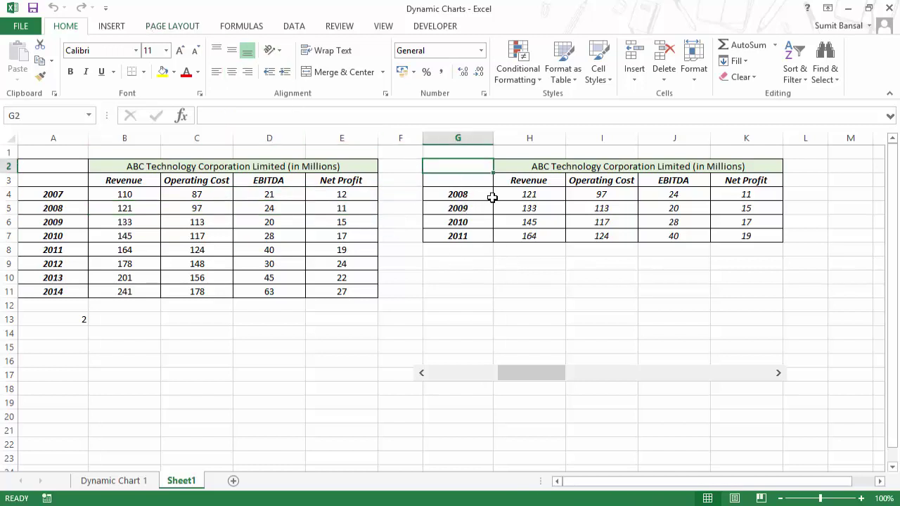
left_click_drag(465, 181, 731, 243)
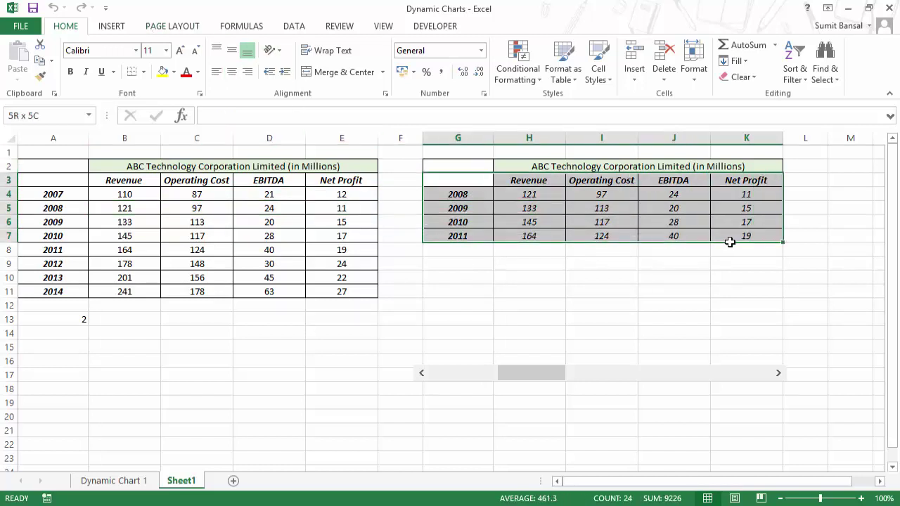
left_click(111, 26)
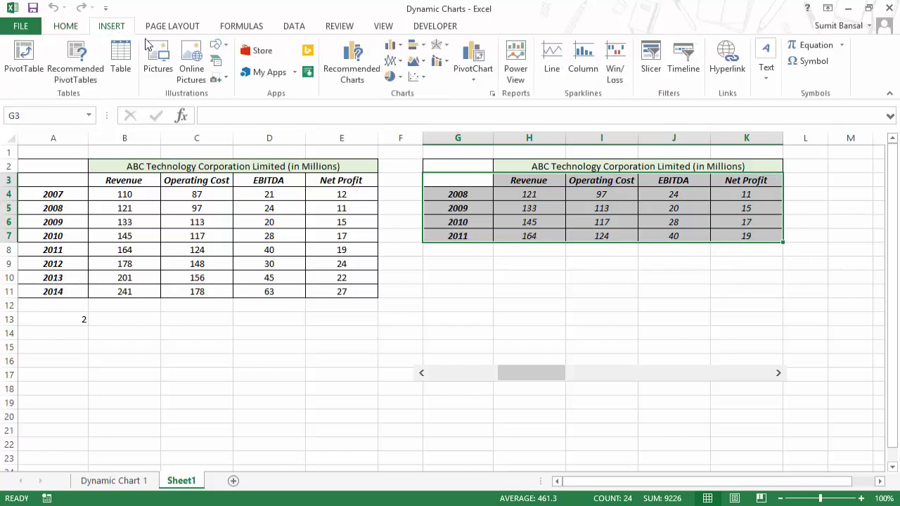
left_click(391, 45)
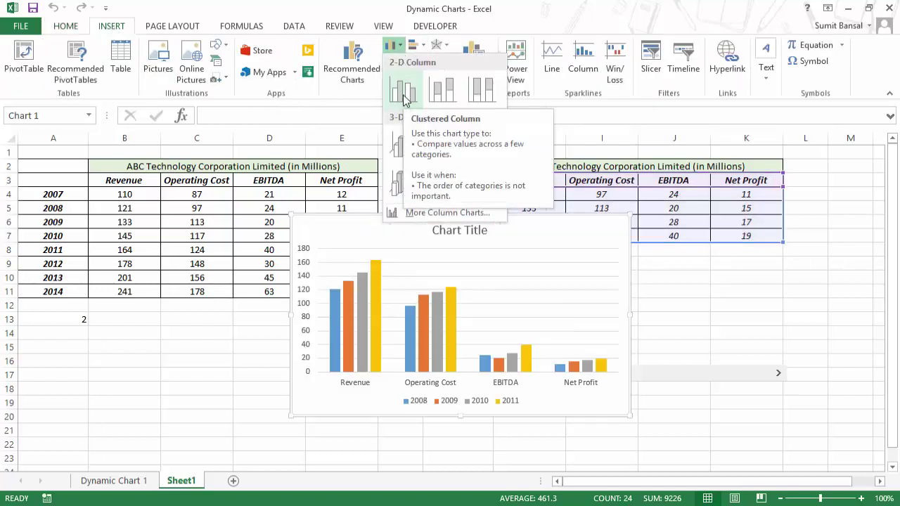
left_click(404, 98)
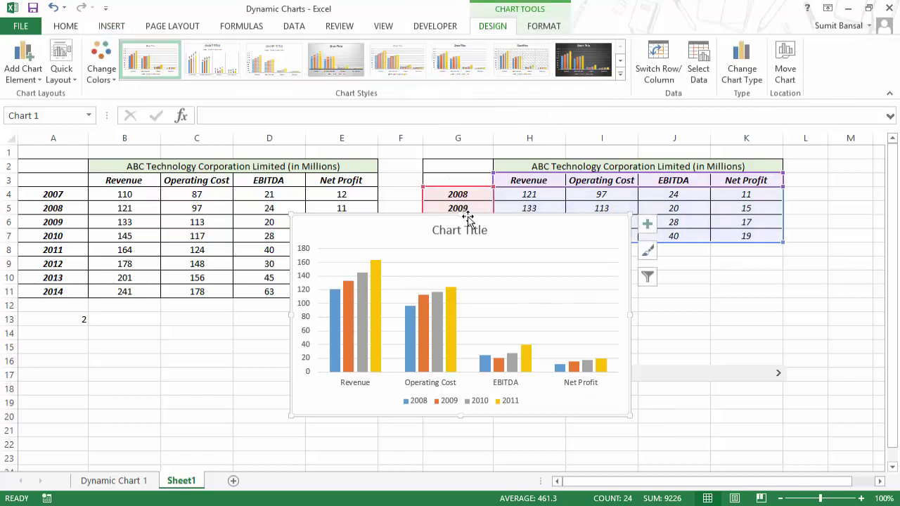
Move the chart clear of the helper table and switch its rows and columns so the years form the categories
left_click_drag(466, 219, 333, 264)
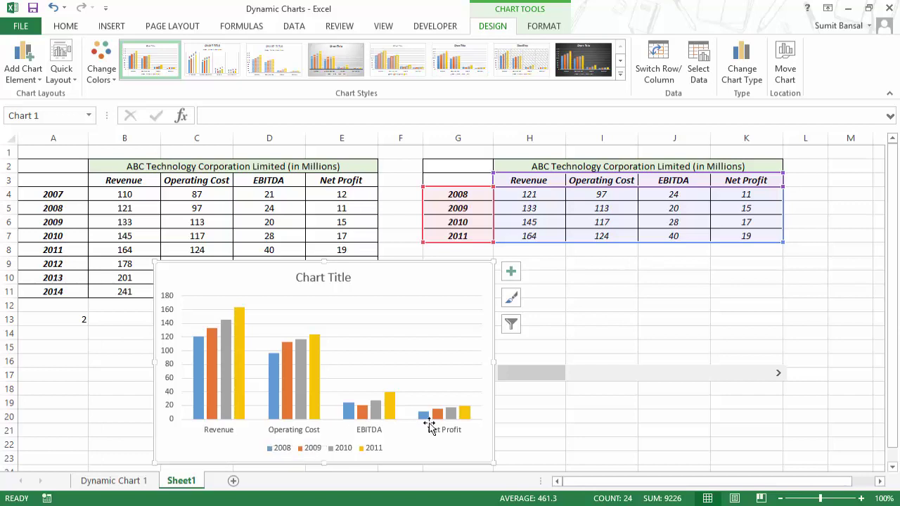
left_click(664, 82)
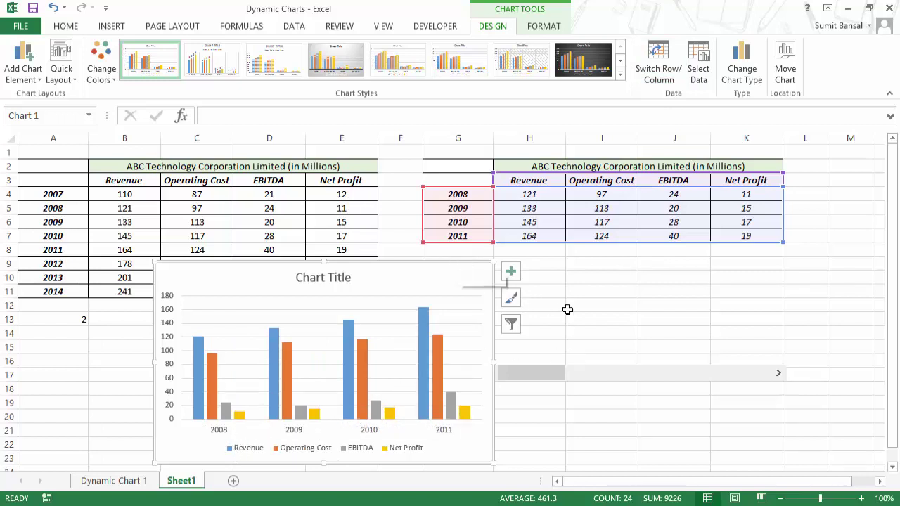
Move the scroll bar directly beneath the chart and resize it to match the chart's width
scroll(823, 345, "down", 1)
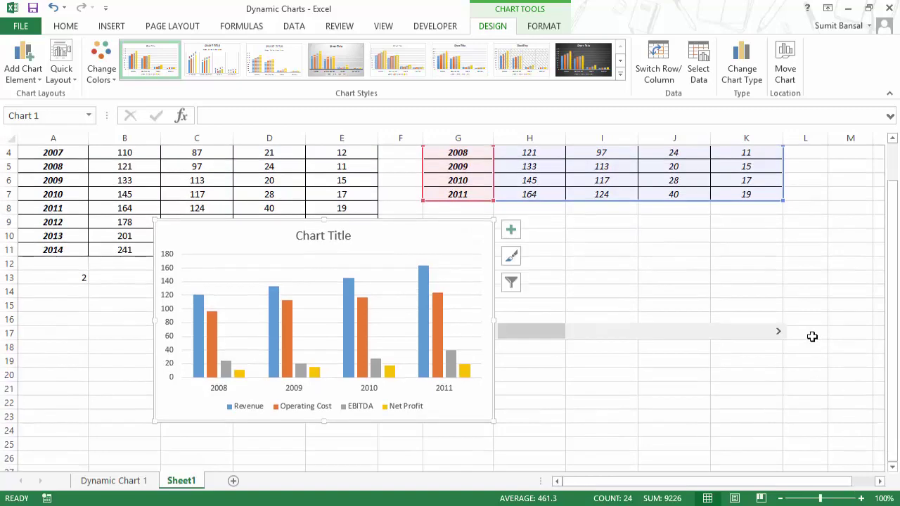
scroll(752, 344, "down", 1)
right_click(608, 295)
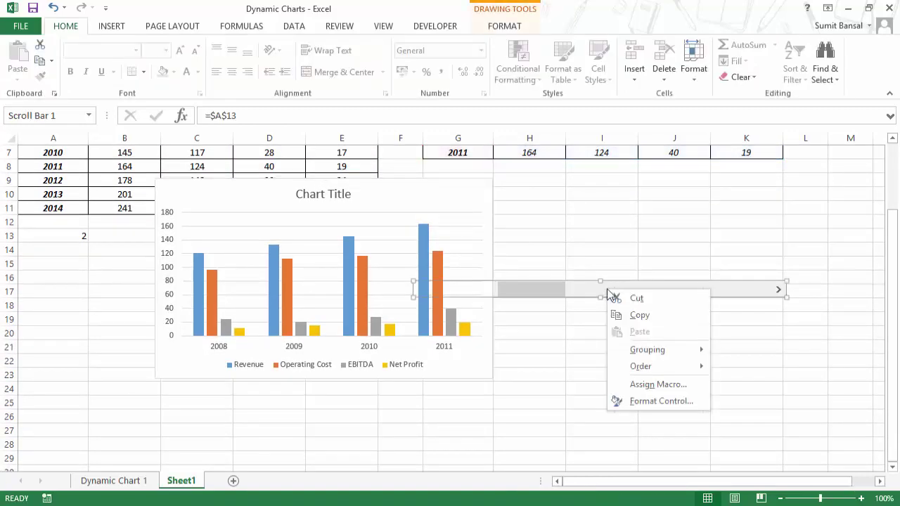
key("Escape")
left_click_drag(612, 281, 350, 379)
left_click_drag(528, 396, 493, 395)
left_click(669, 359)
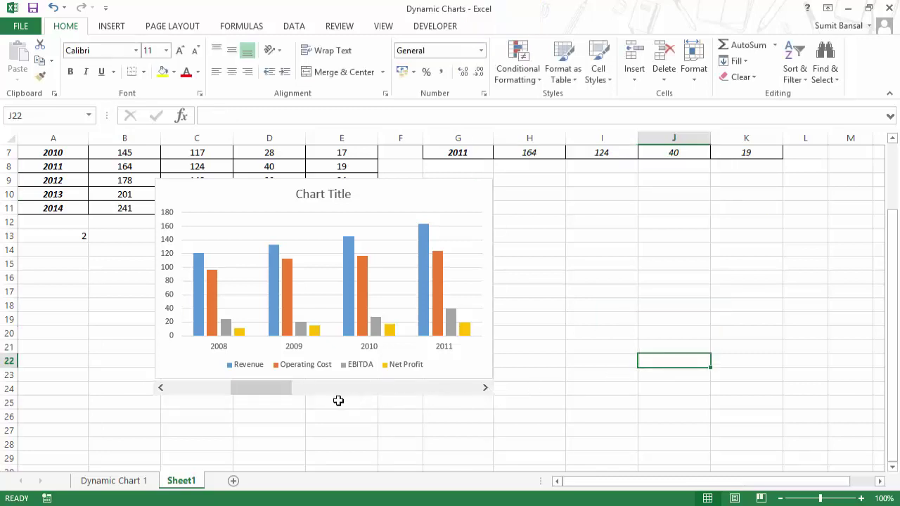
Move the scroll bar through its full range and back to check how the chart's years and columns respond
left_click(157, 390)
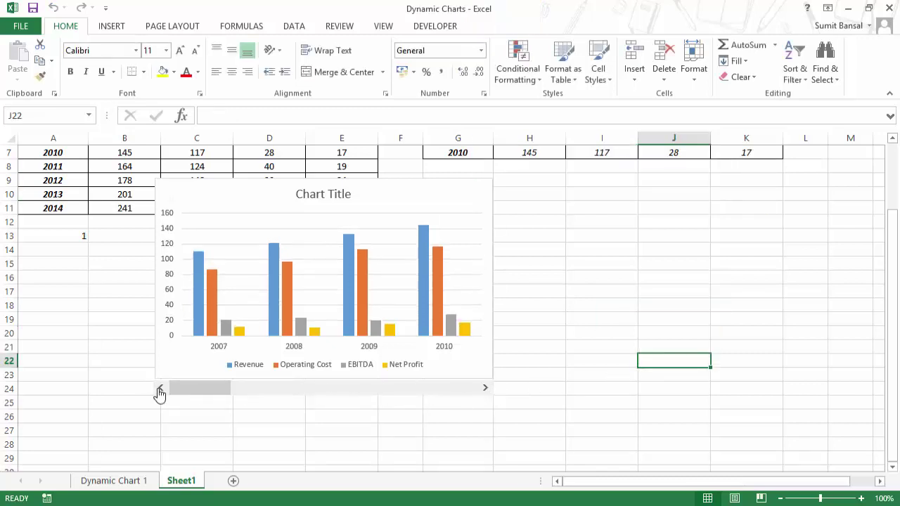
left_click(487, 390)
left_click(487, 390)
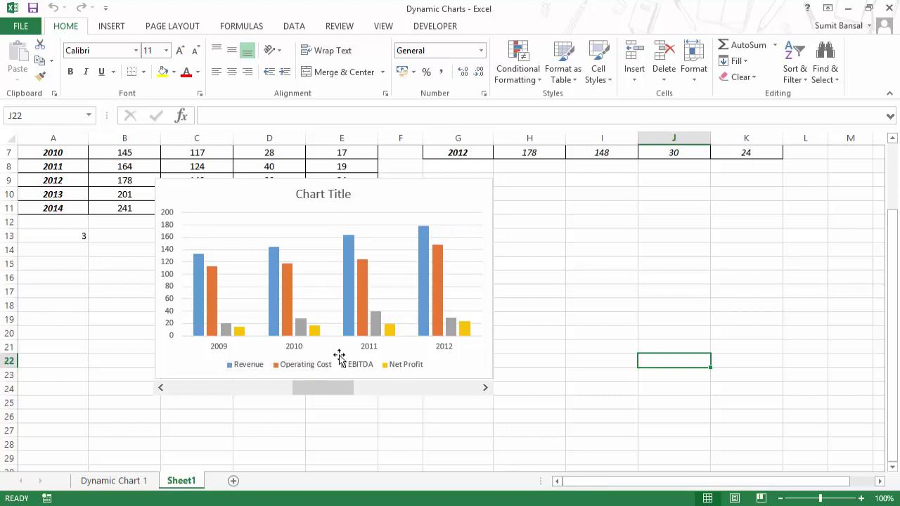
left_click(484, 388)
left_click(485, 388)
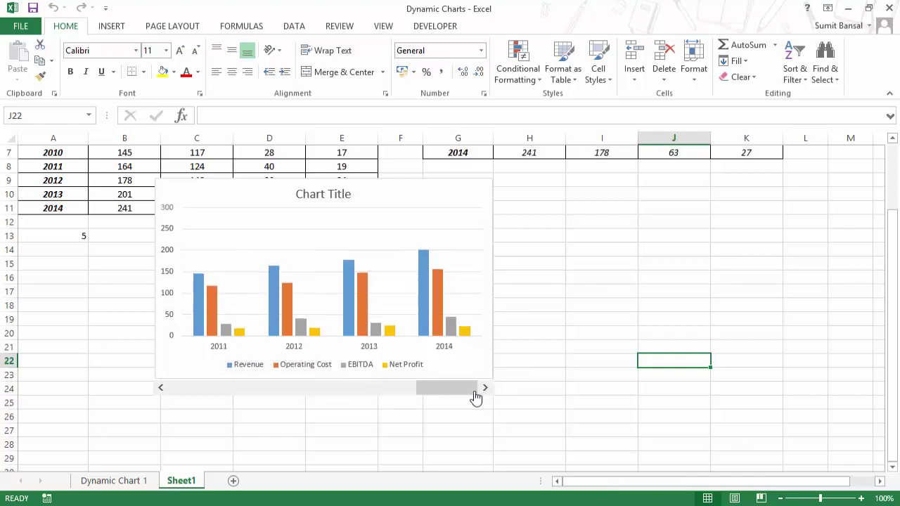
left_click(162, 389)
left_click(162, 389)
left_click(162, 388)
left_click(163, 389)
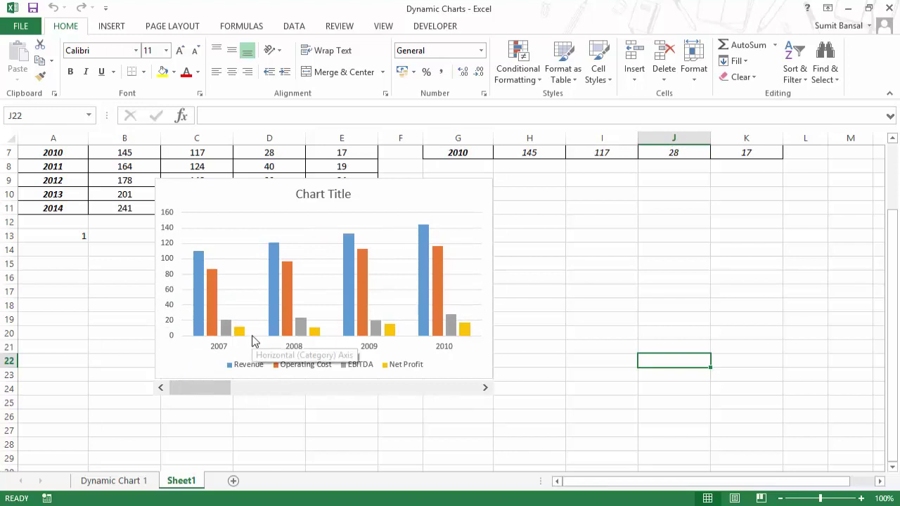
Set the maximum bound of the chart's vertical axis to 250
left_click(169, 281)
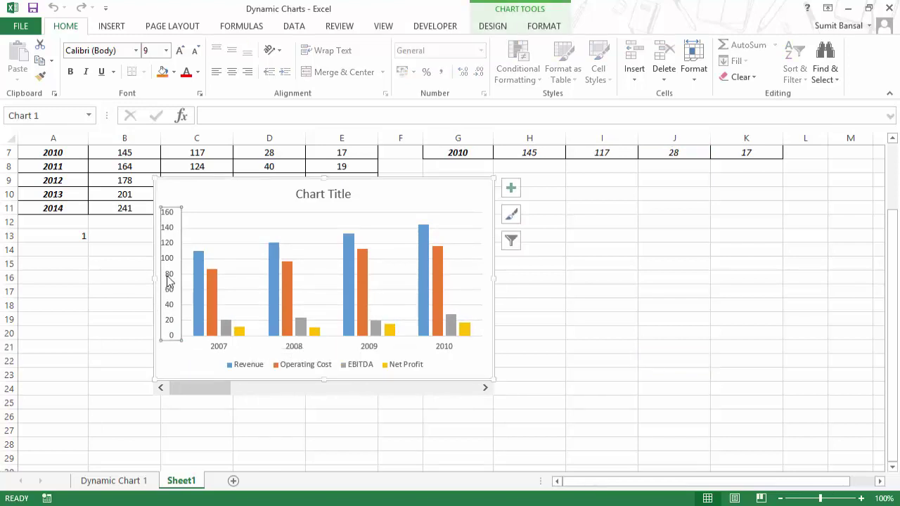
key("ctrl+1")
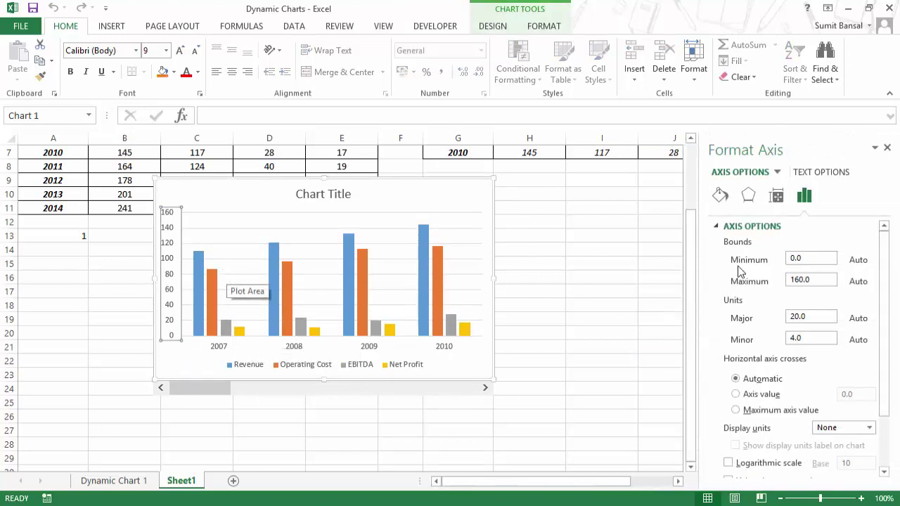
double_click(819, 281)
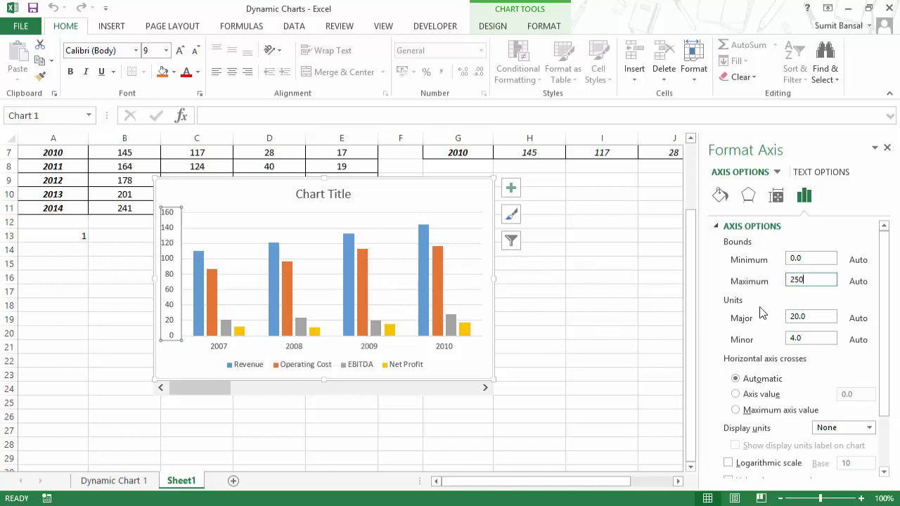
left_click(887, 149)
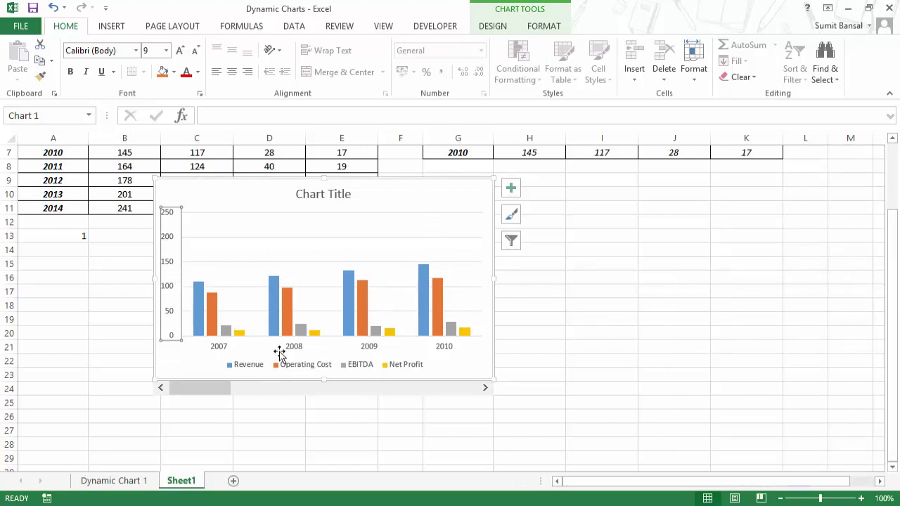
Step the scroll bar forward and back to check how the columns change against the fixed vertical axis
left_click(313, 238)
left_click(313, 241)
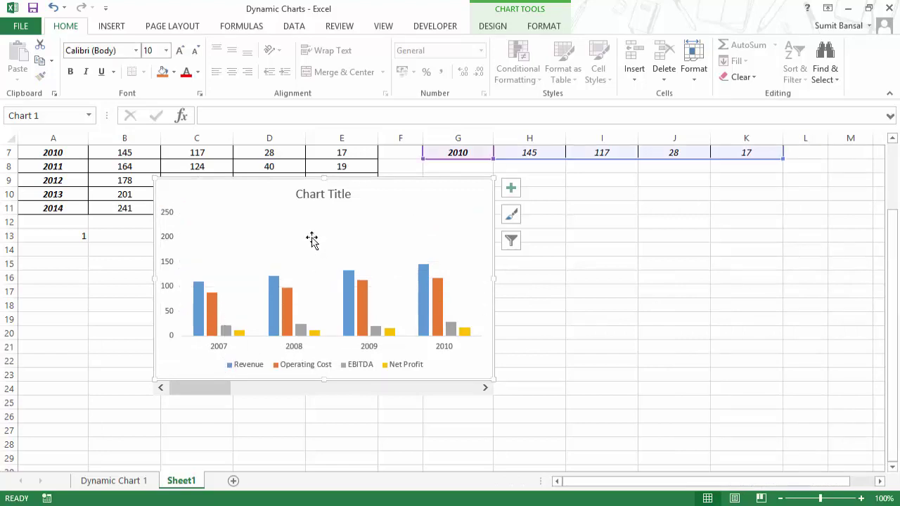
left_click(486, 388)
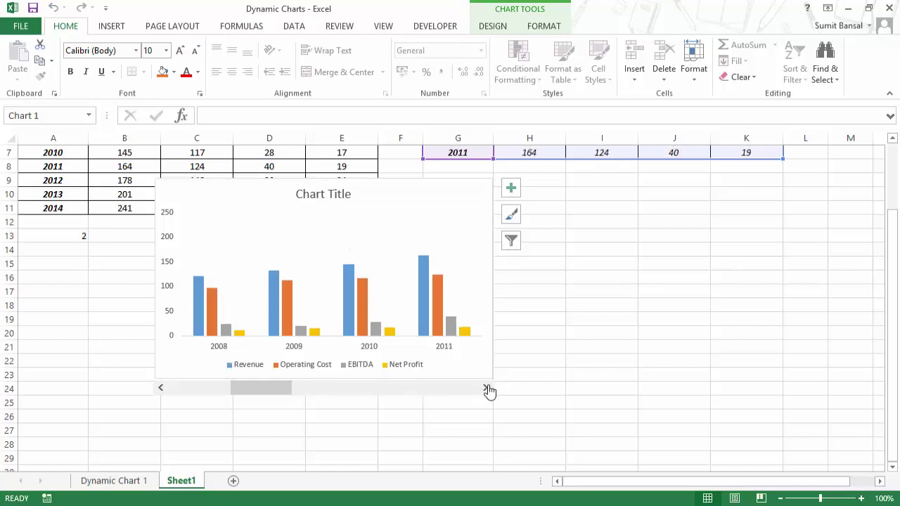
left_click(486, 388)
left_click(486, 388)
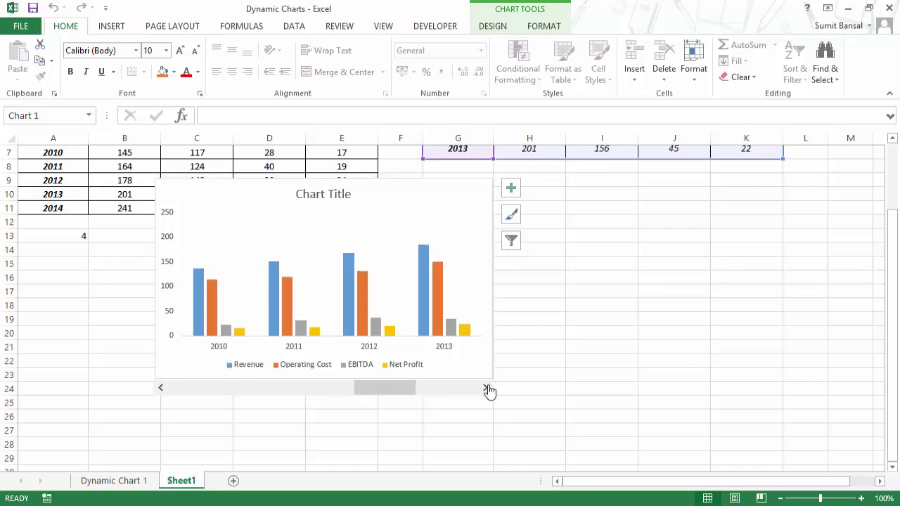
left_click(161, 393)
left_click(161, 393)
left_click(161, 393)
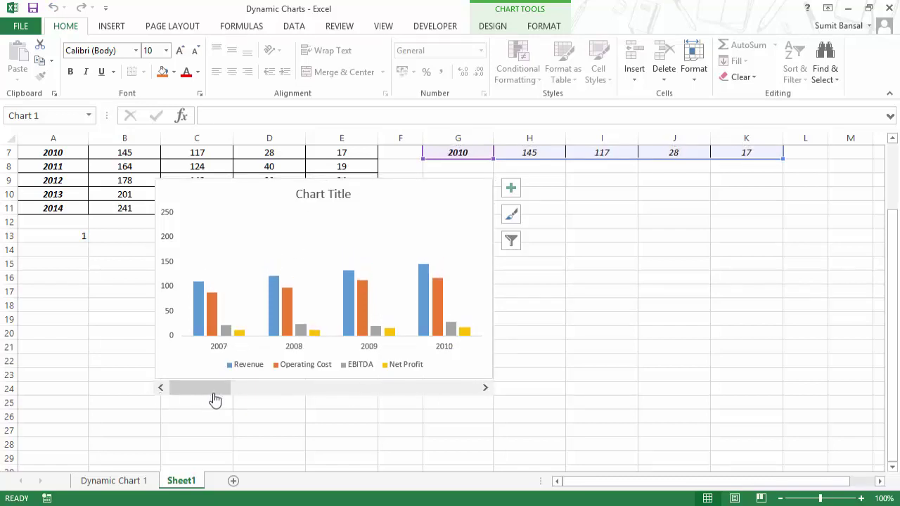
left_click(485, 388)
left_click(485, 388)
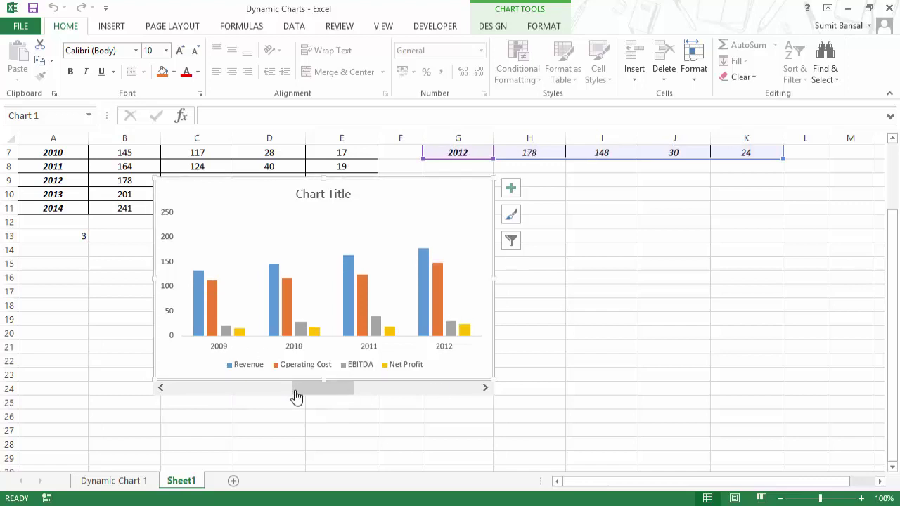
left_click(62, 236)
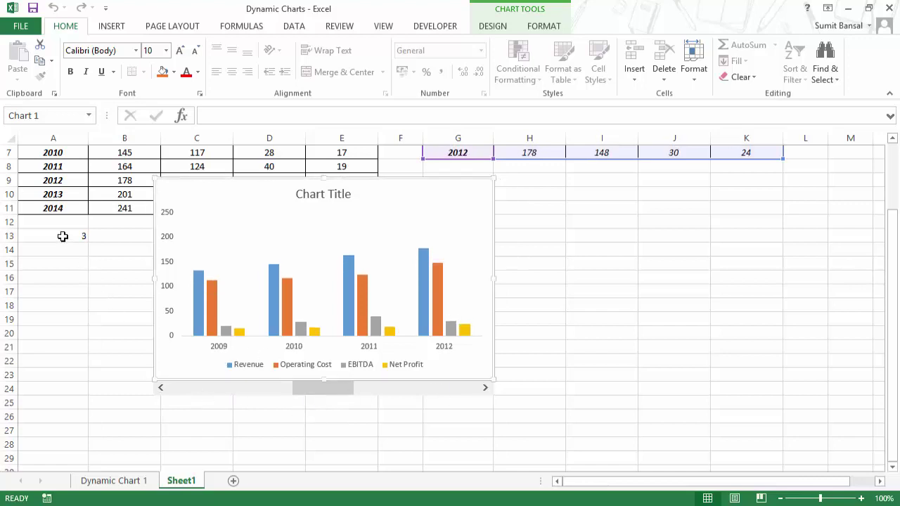
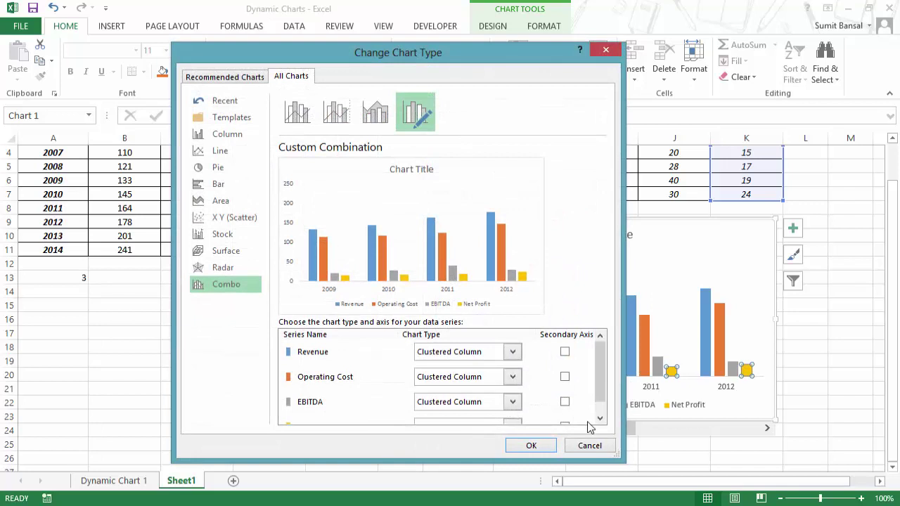
Change the Net Profit series to a stacked line with markers in the custom combination chart
left_click(599, 419)
left_click(512, 411)
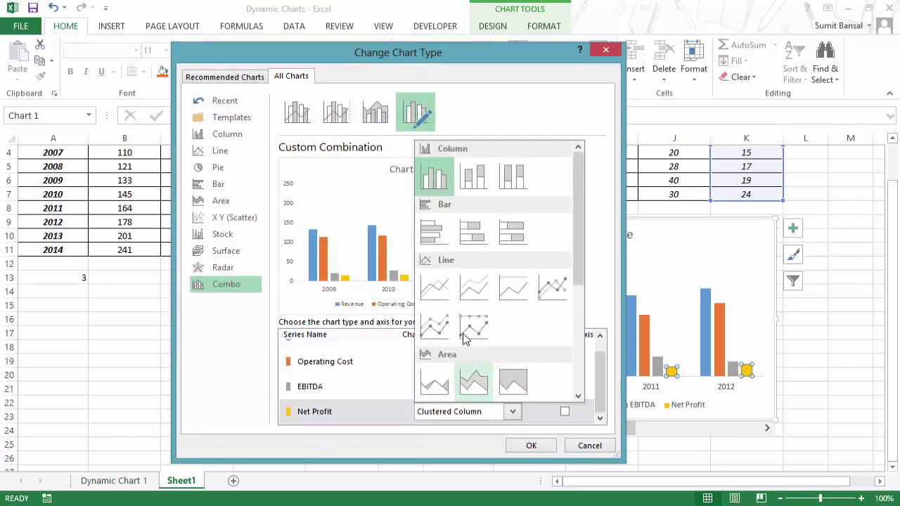
left_click(436, 326)
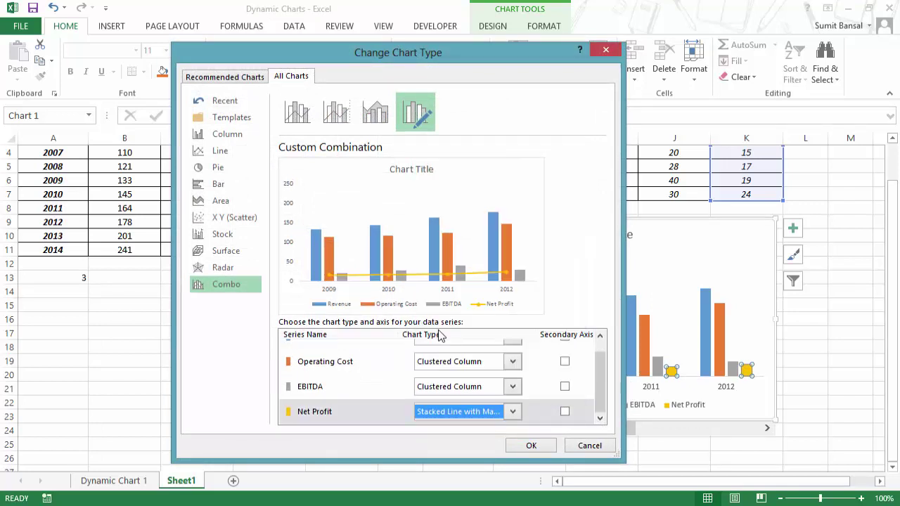
left_click(530, 445)
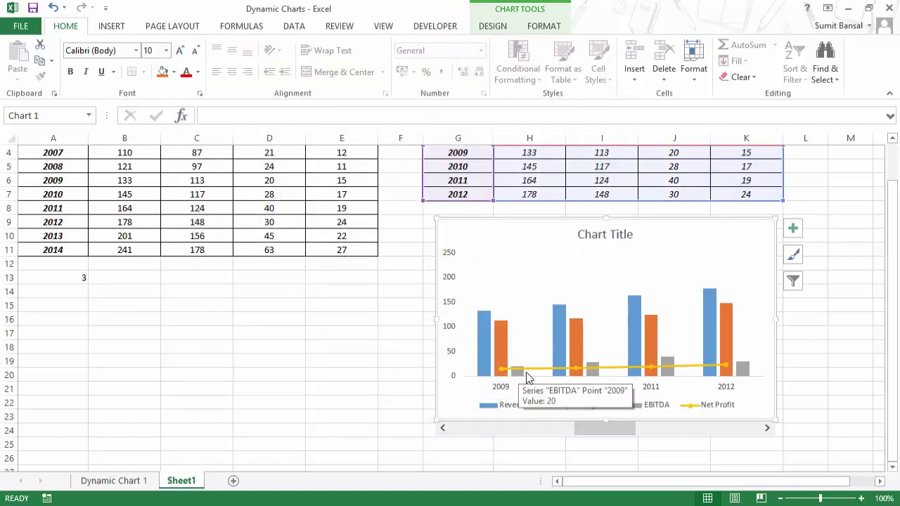
Plot the Net Profit line on the secondary axis
right_click(612, 368)
left_click(667, 359)
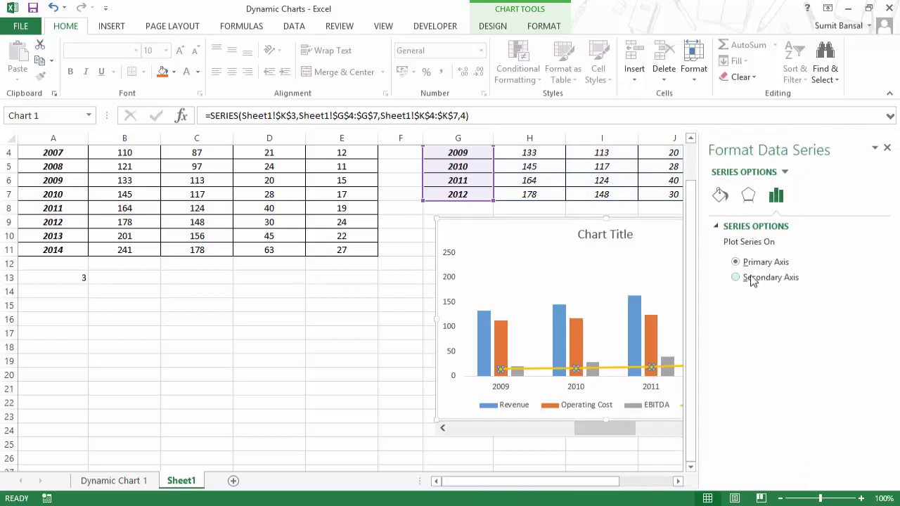
left_click(751, 279)
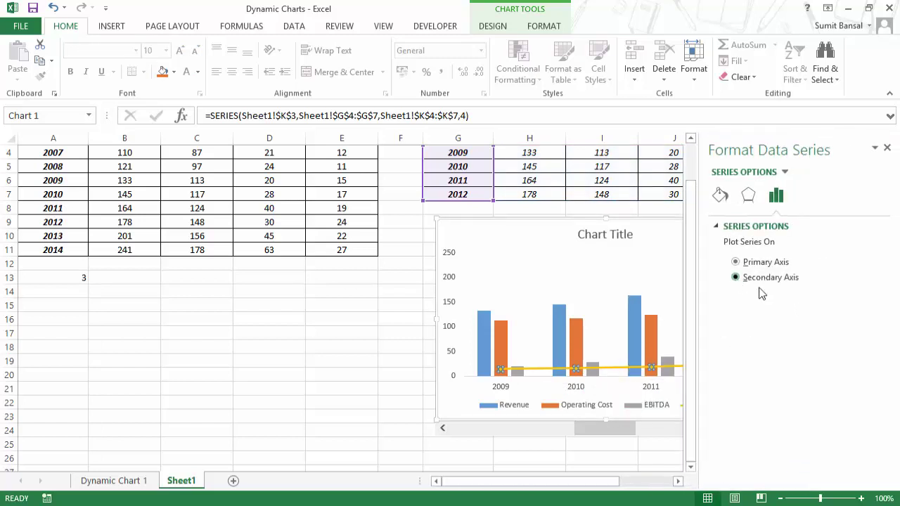
left_click(886, 147)
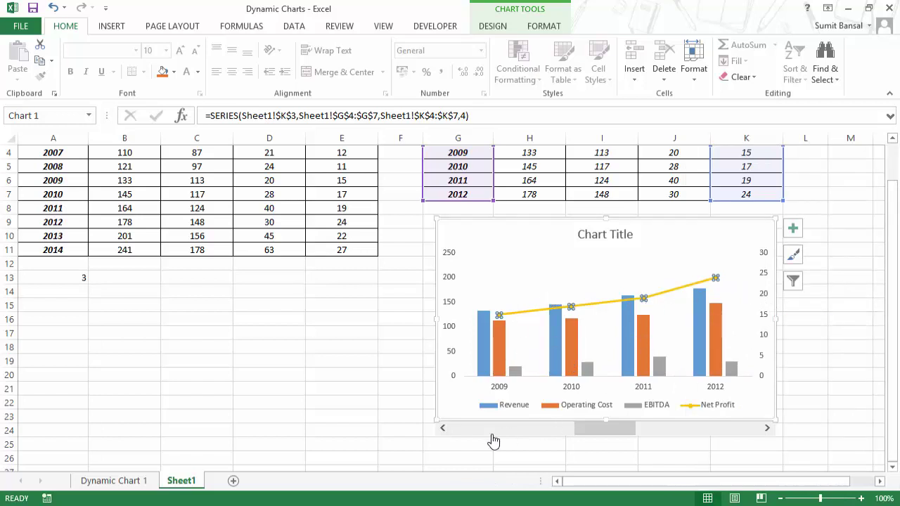
Step the scroll bar back to the first years and forward again to check how the secondary axis scales
left_click(444, 433)
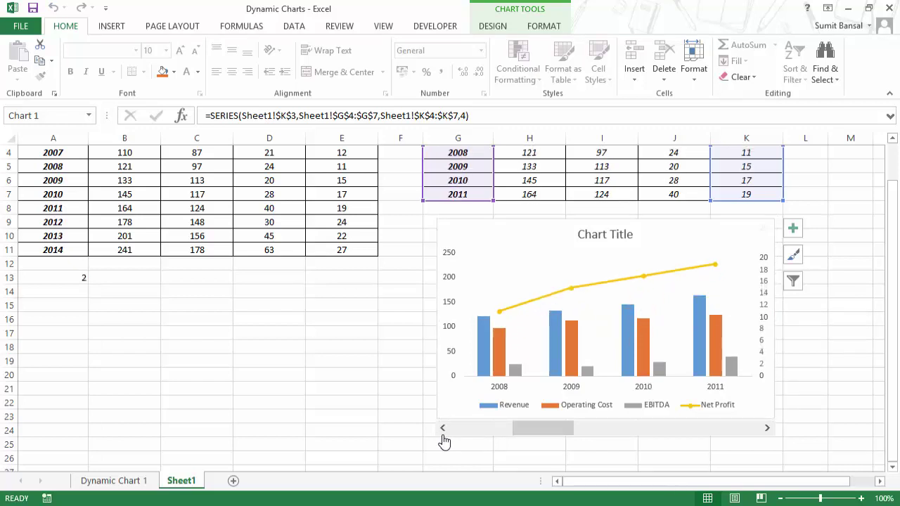
left_click(443, 434)
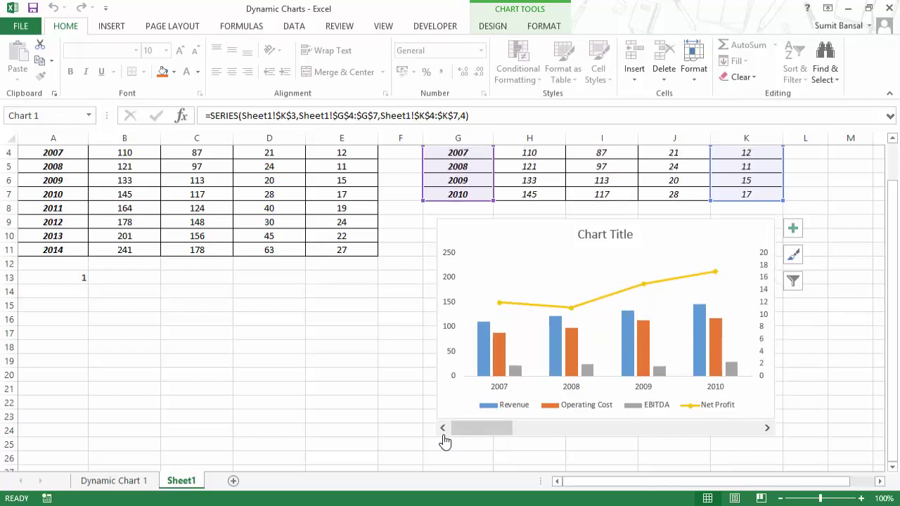
left_click(766, 434)
left_click(766, 434)
left_click(766, 431)
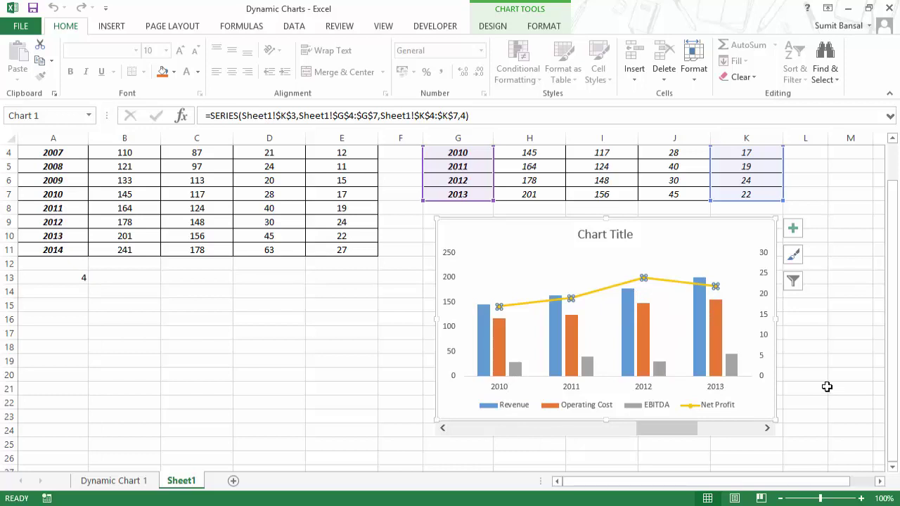
Fix the secondary vertical axis maximum at 30 and step the scroll bar both ways to check the chart
left_click(764, 316)
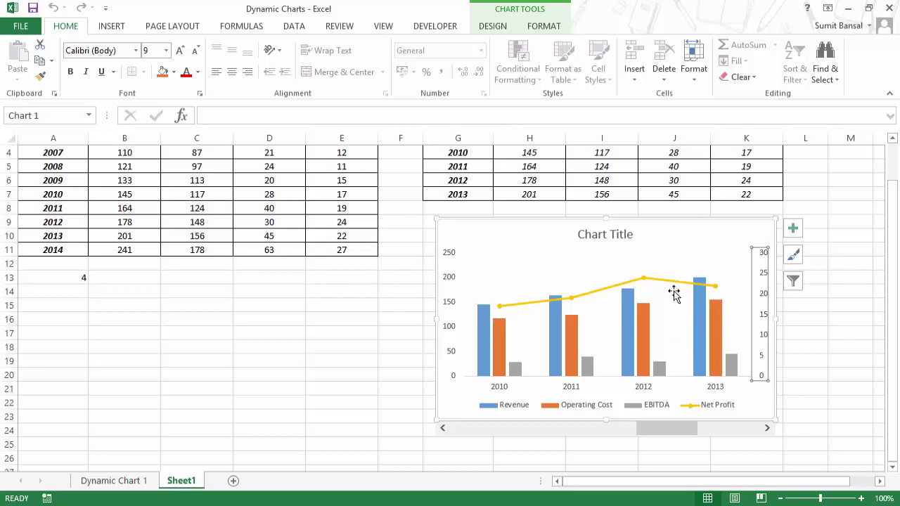
key("ctrl+1")
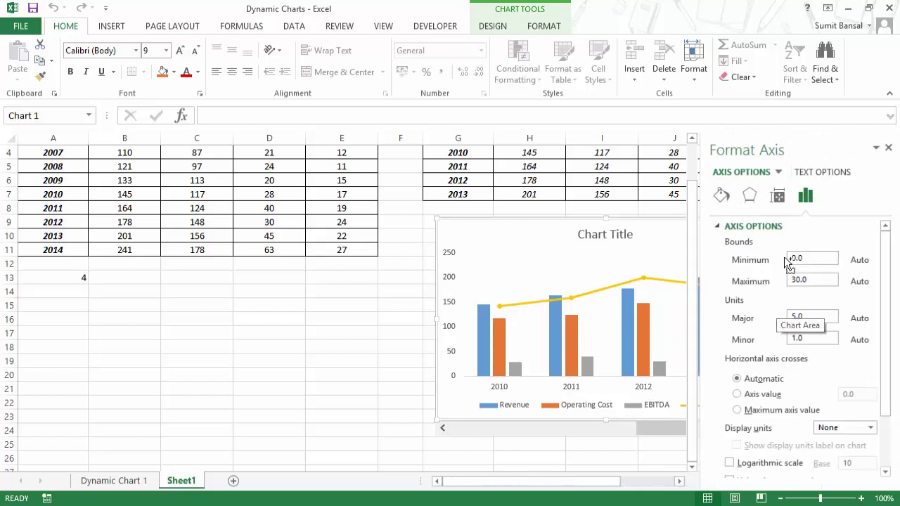
double_click(812, 281)
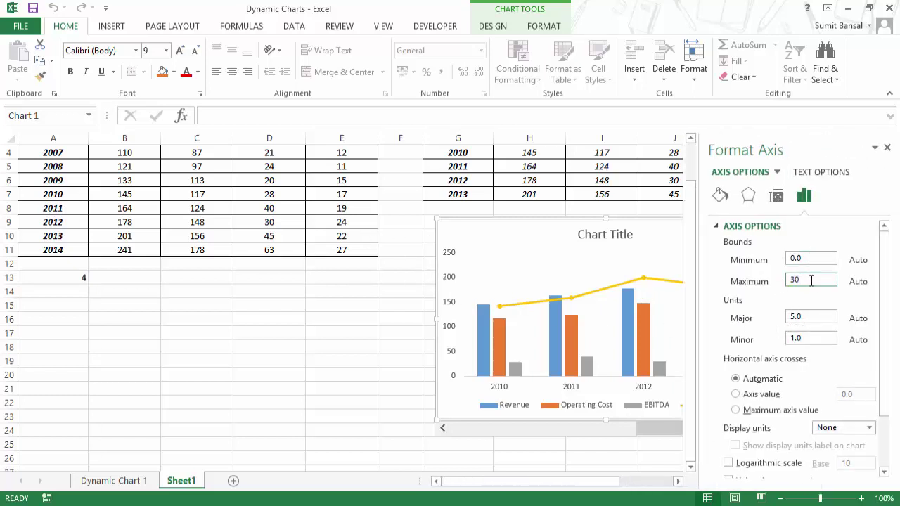
type("30")
left_click(313, 333)
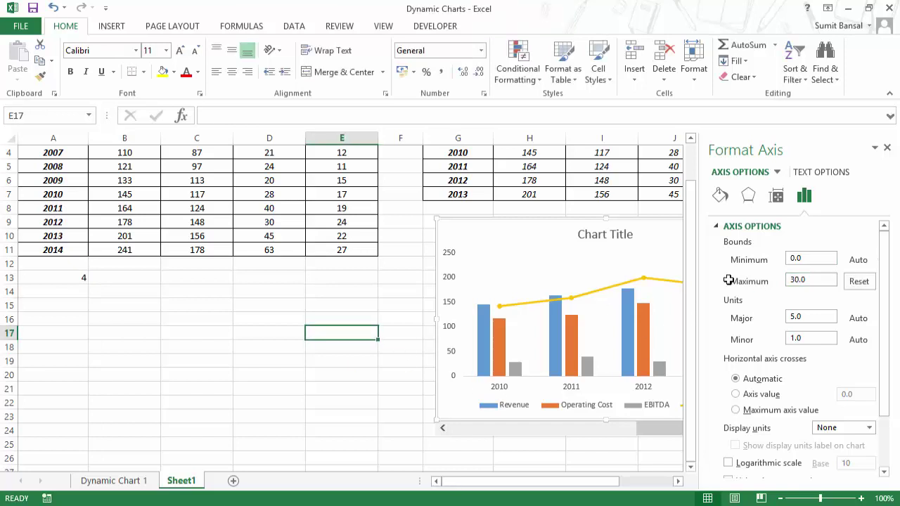
left_click(887, 147)
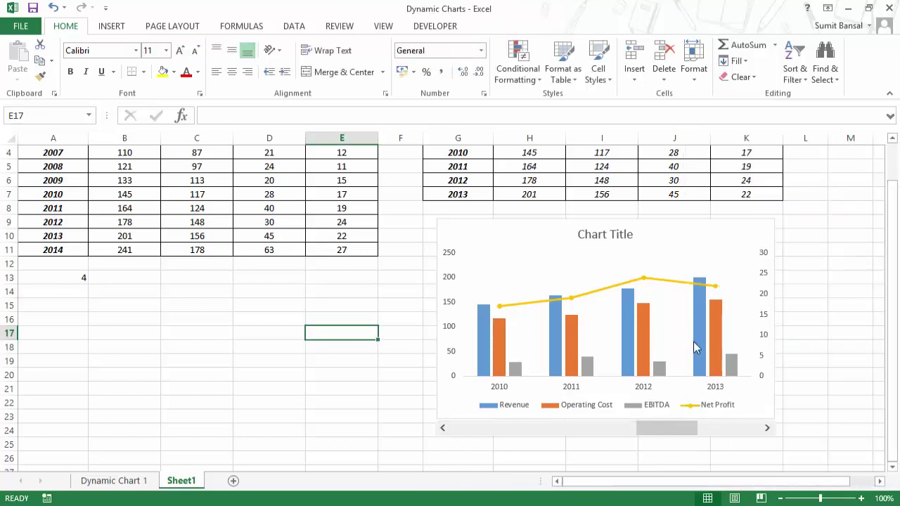
left_click(768, 428)
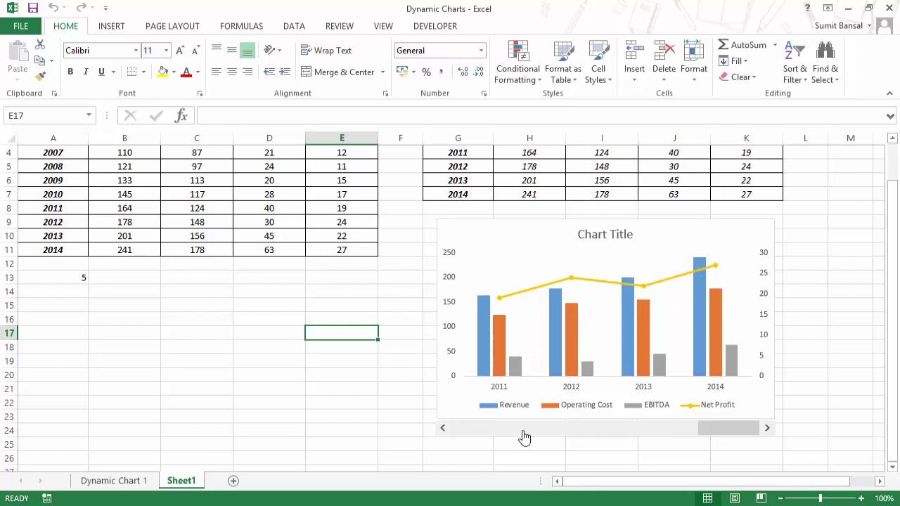
left_click(442, 428)
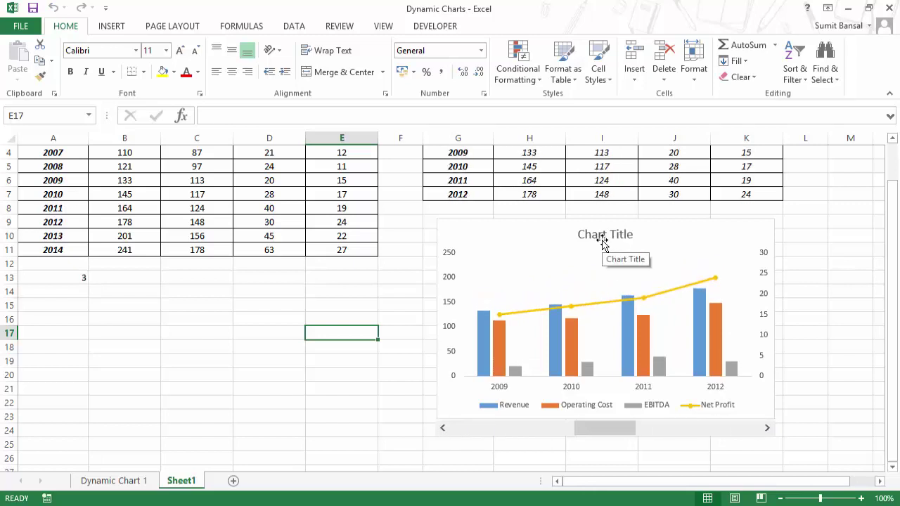
Build the dynamic chart title text in A15 with the formula =B2&" "&G4&"-"&G7
scroll(613, 294, "up", 1)
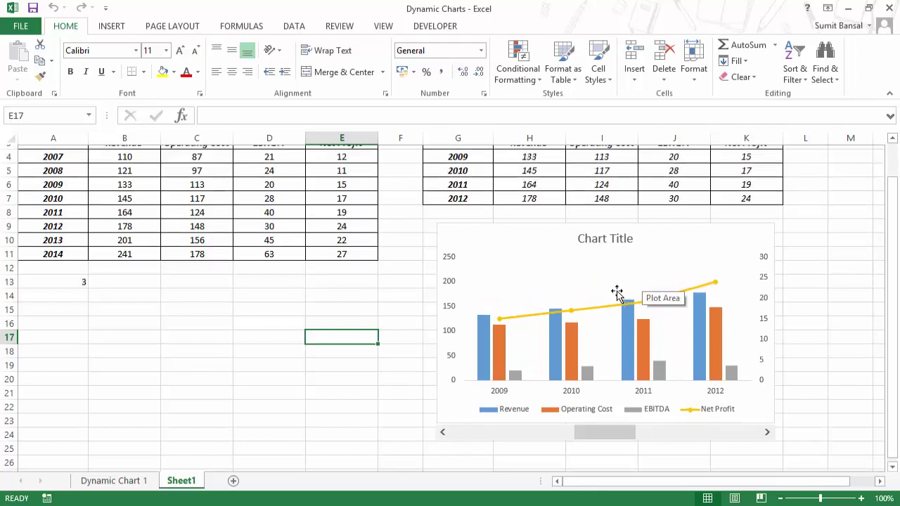
left_click(56, 344)
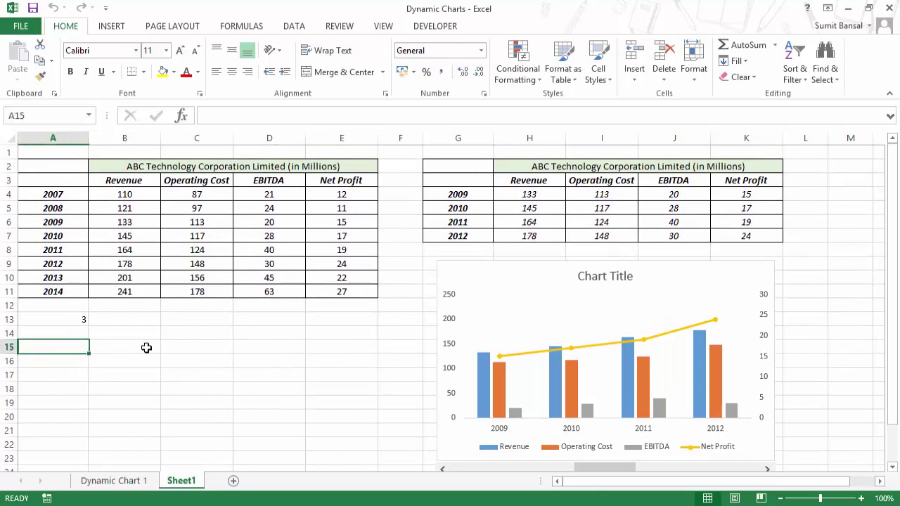
type("=")
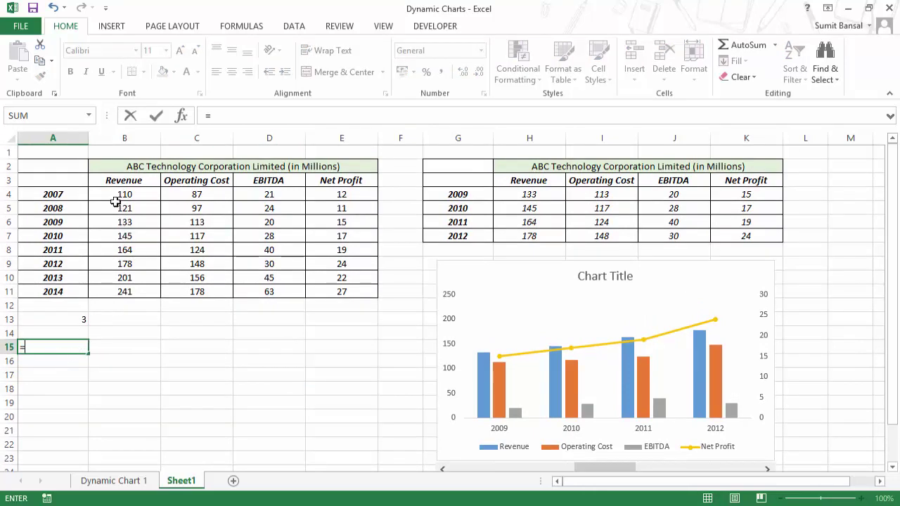
left_click(99, 166)
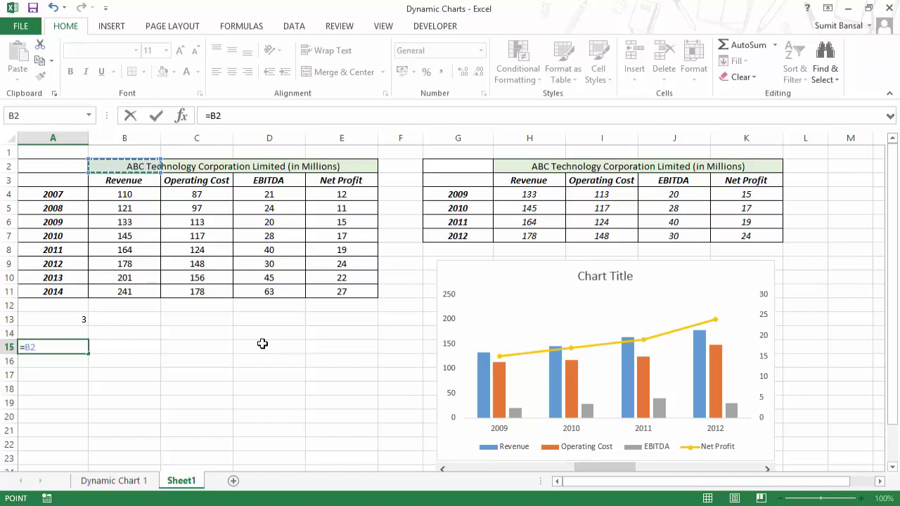
type("&\" \"&")
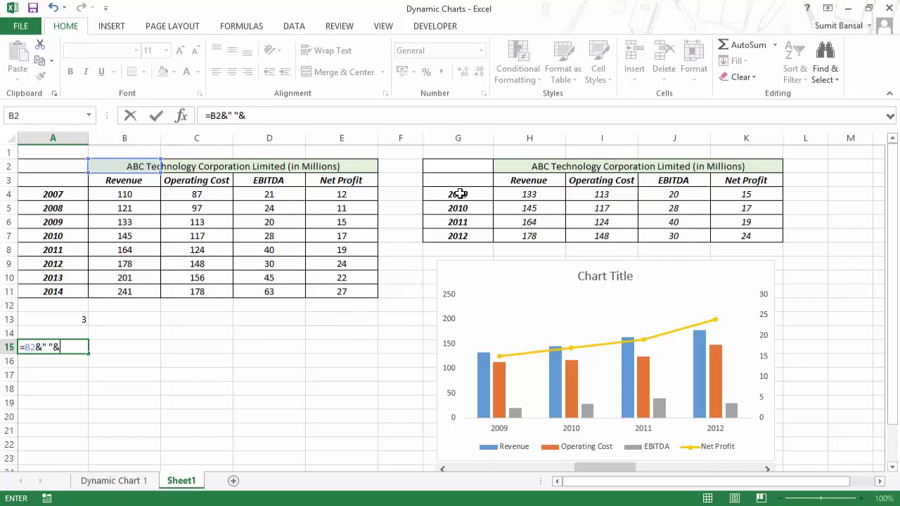
left_click(459, 194)
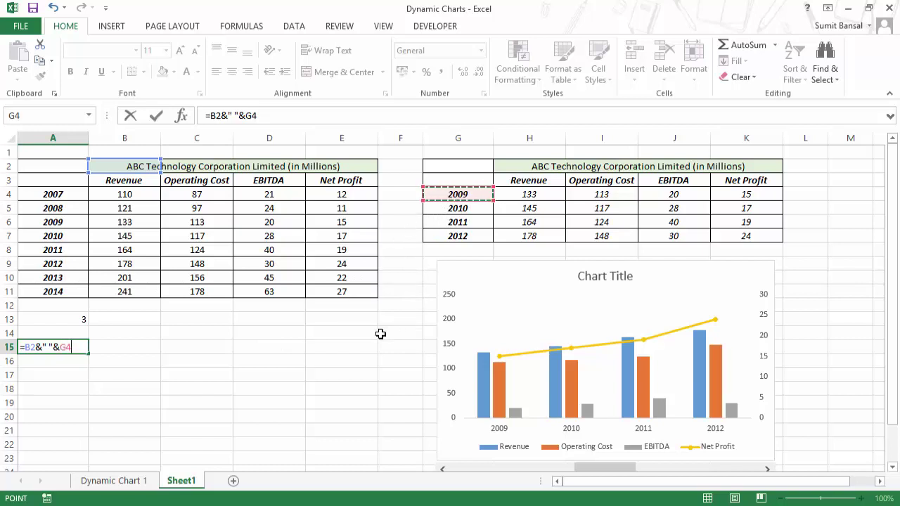
type("&\"-\"&")
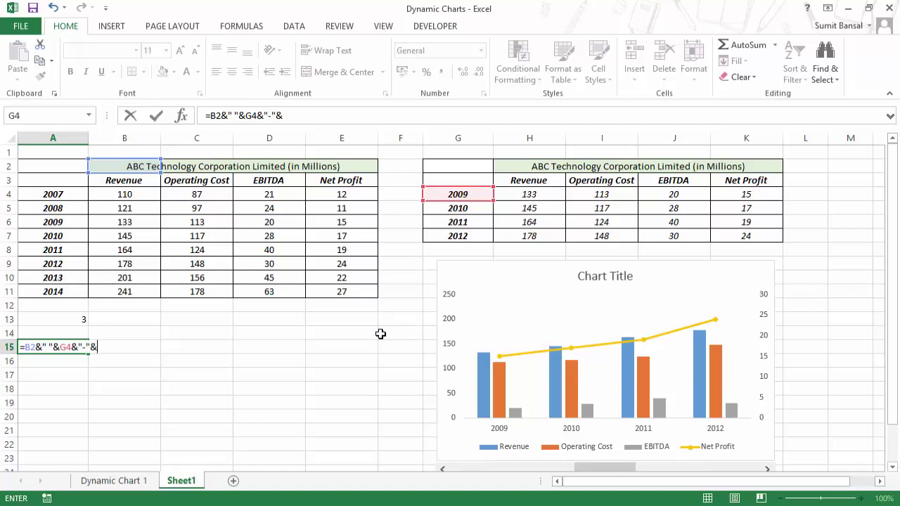
left_click(450, 234)
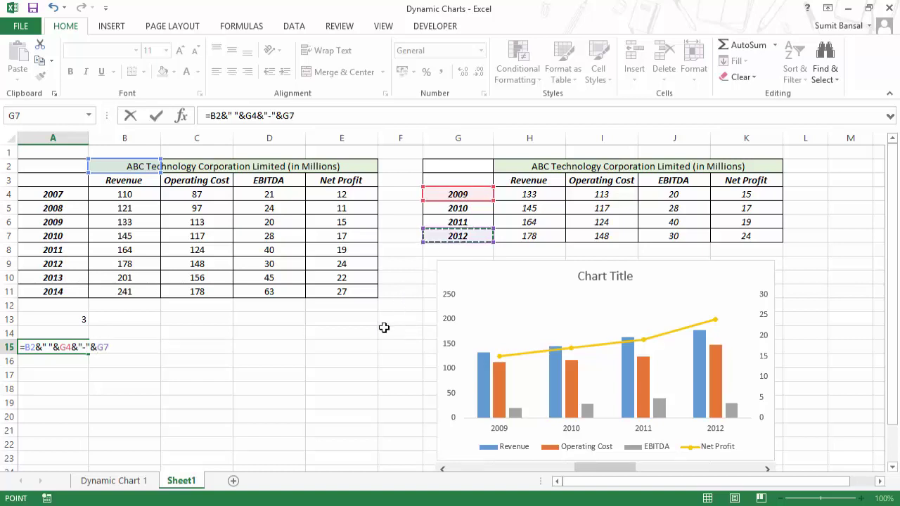
key("Return")
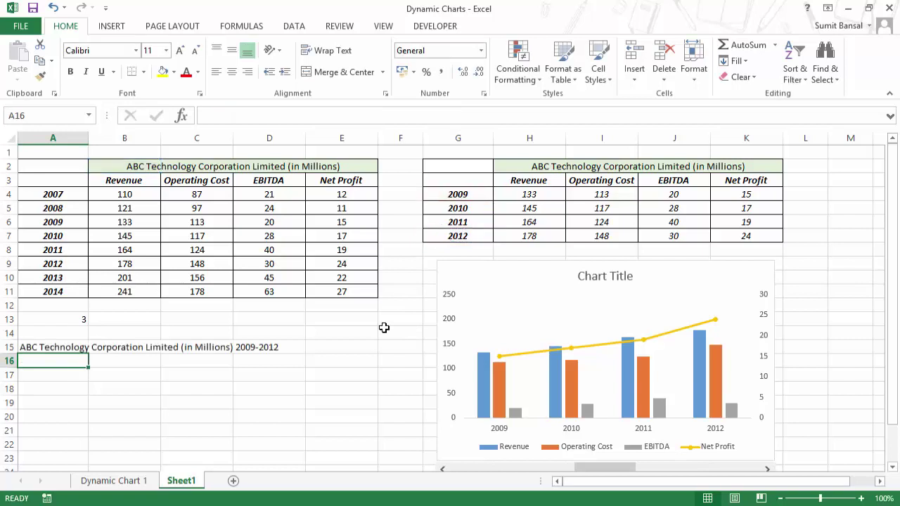
Step the scroll bar forward and back to check that the title text in A15 follows the displayed years
key("Up")
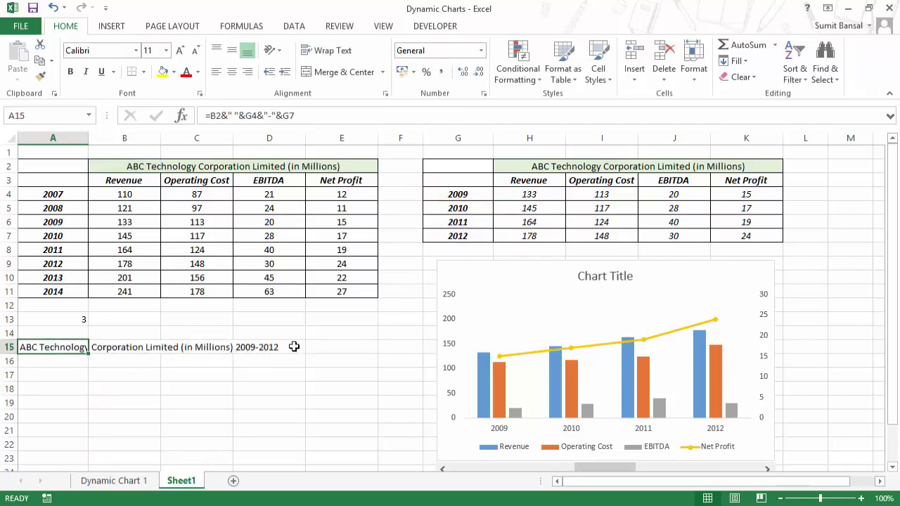
left_click(766, 468)
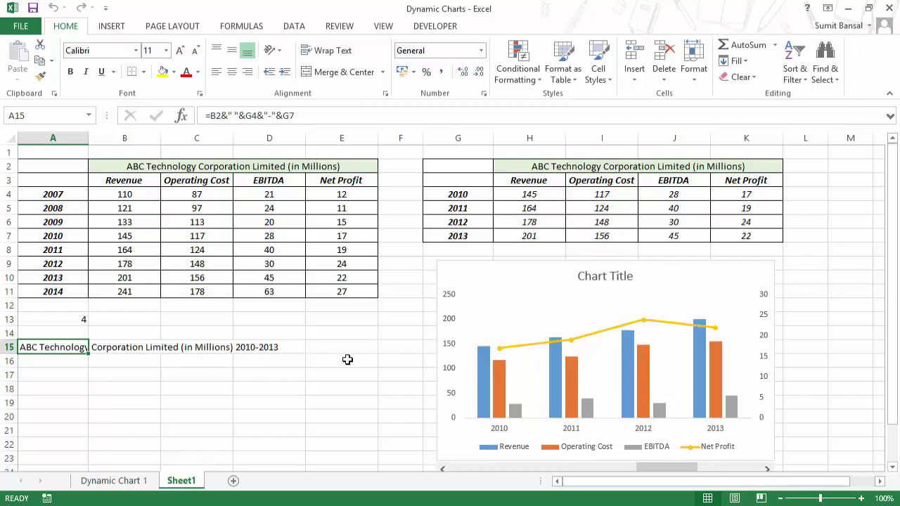
left_click(442, 469)
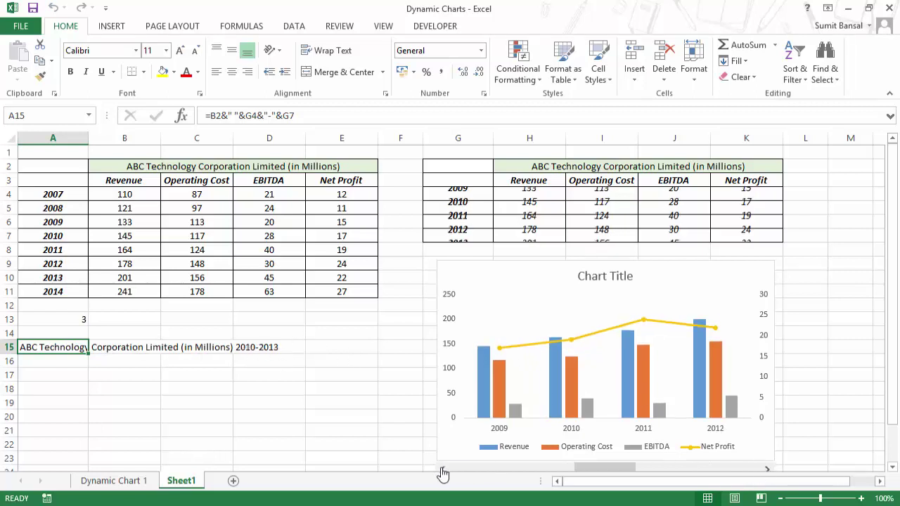
Step the scroll bar back to 2007-2010 and link the chart title to cell A15 with =Sheet1!$A$15
left_click(442, 469)
left_click(442, 470)
left_click(594, 277)
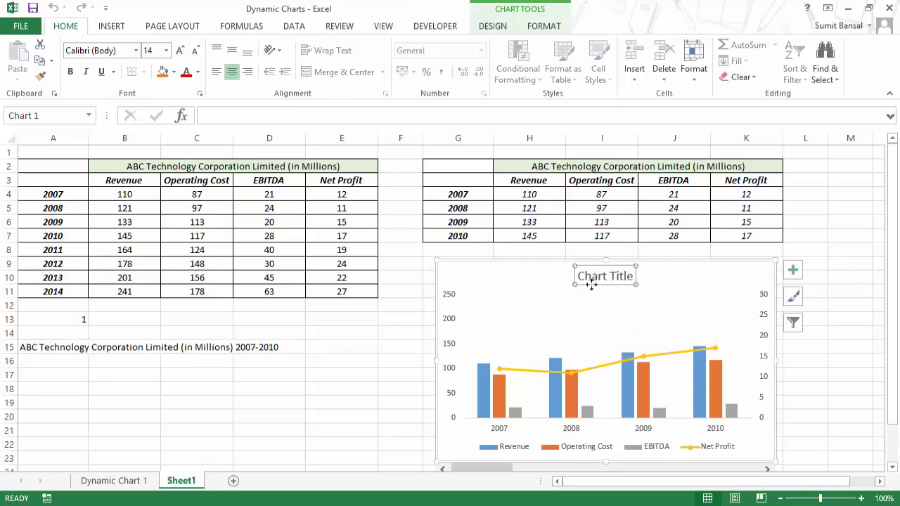
left_click(232, 118)
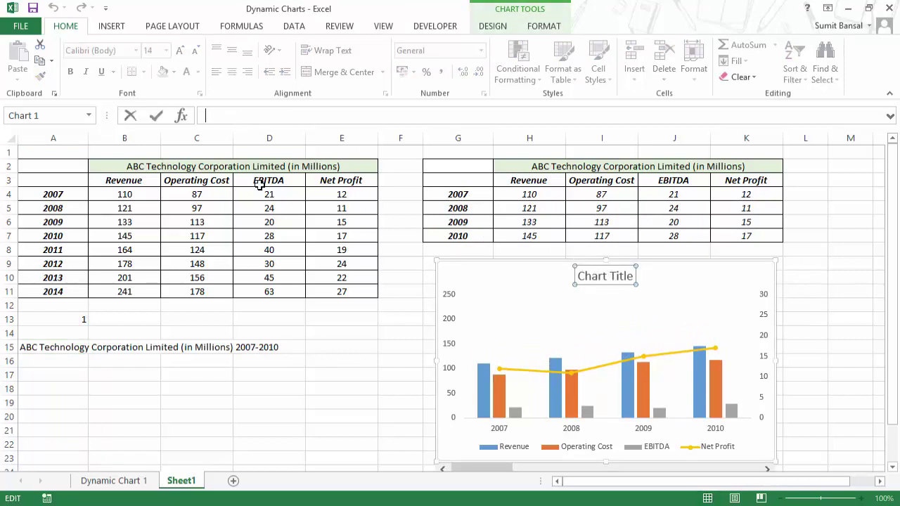
type("=")
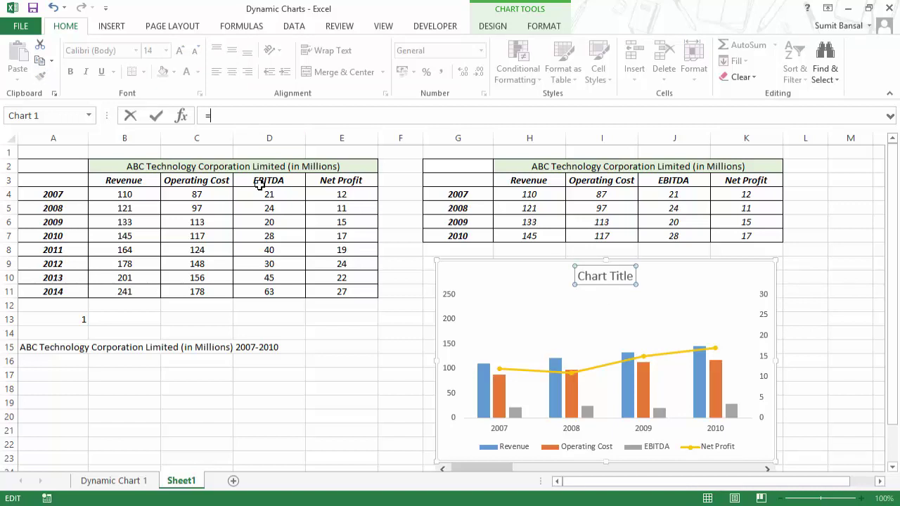
left_click(31, 350)
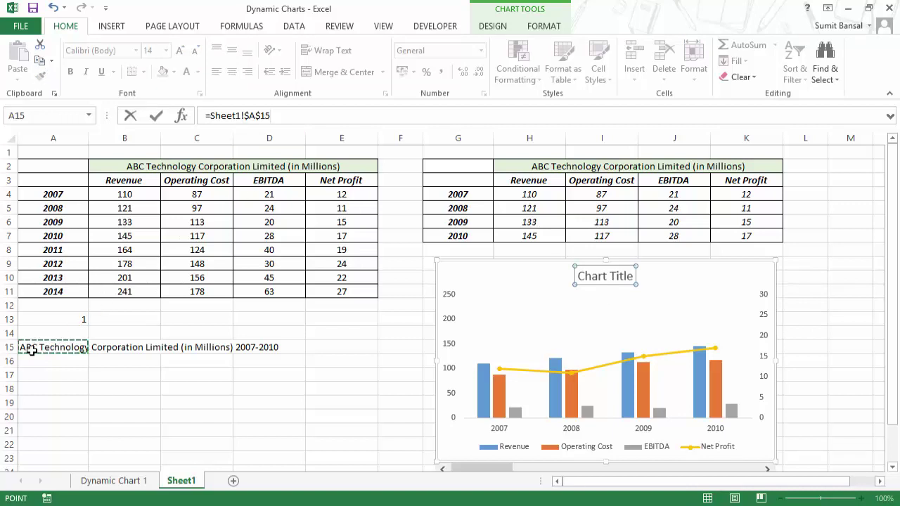
key("Return")
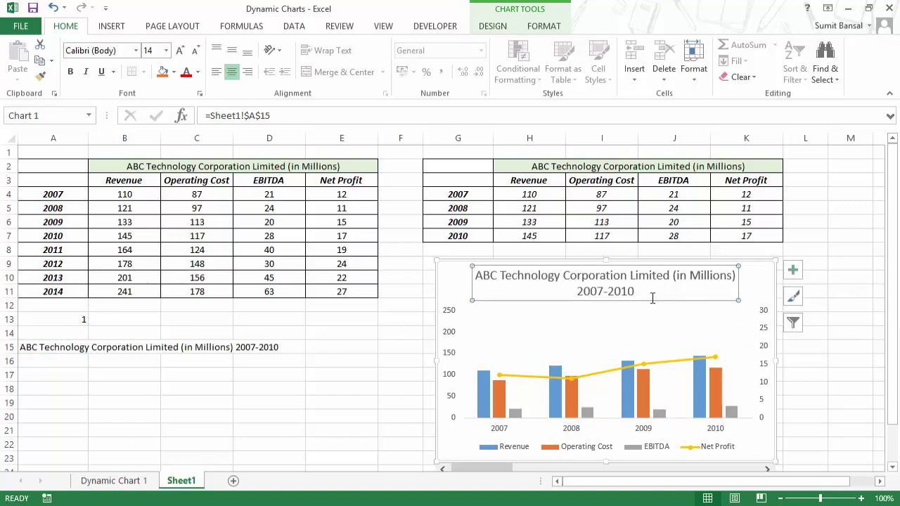
Step the scroll bar forward and back to check that the linked chart title follows the displayed years
left_click(766, 469)
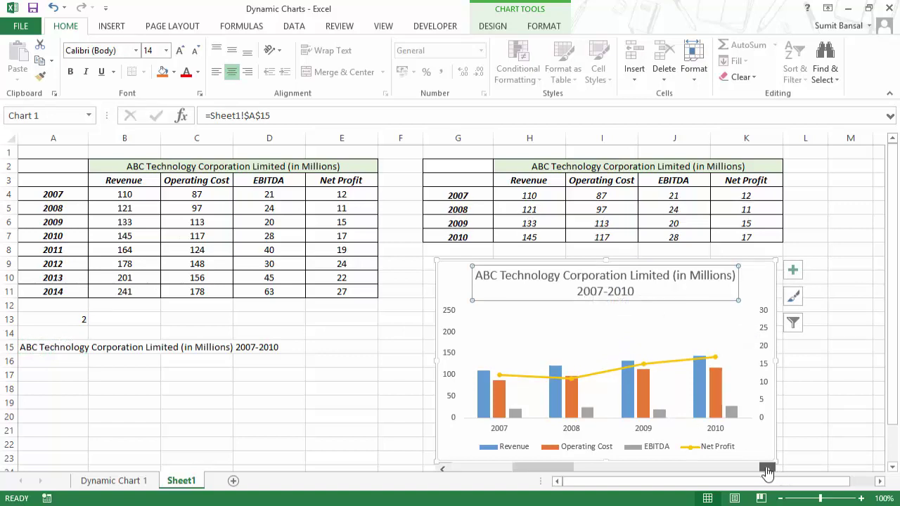
left_click(766, 469)
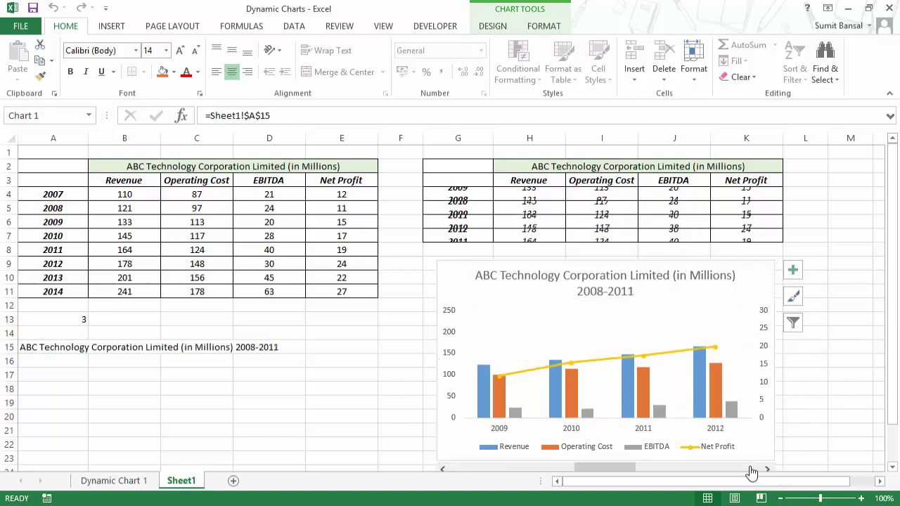
left_click(442, 469)
left_click(442, 470)
scroll(404, 388, "down", 1)
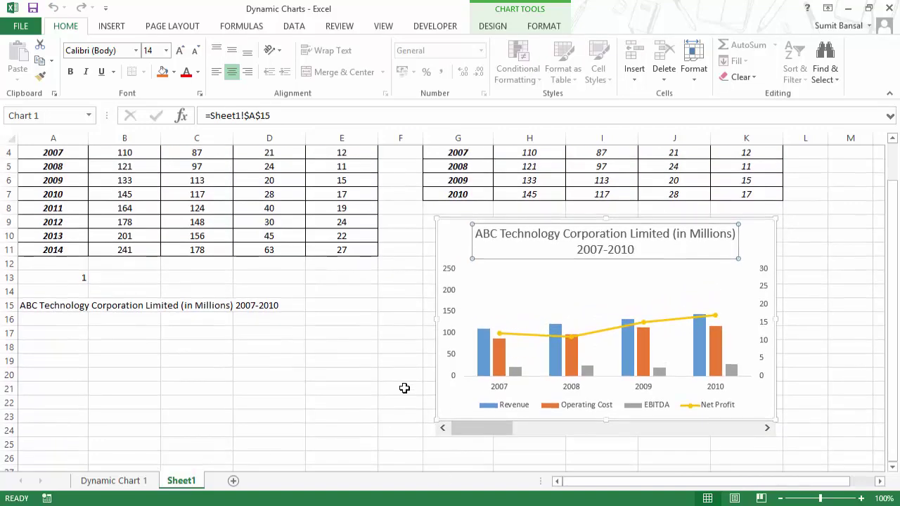
View the finished chart on the Dynamic Chart 1 sheet for comparison and return to Sheet1
left_click(113, 480)
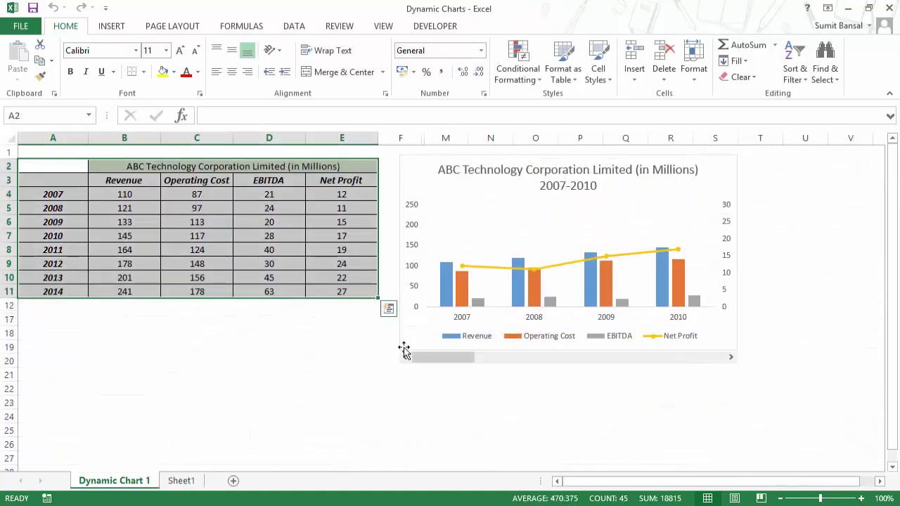
left_click(202, 481)
scroll(401, 327, "up", 1)
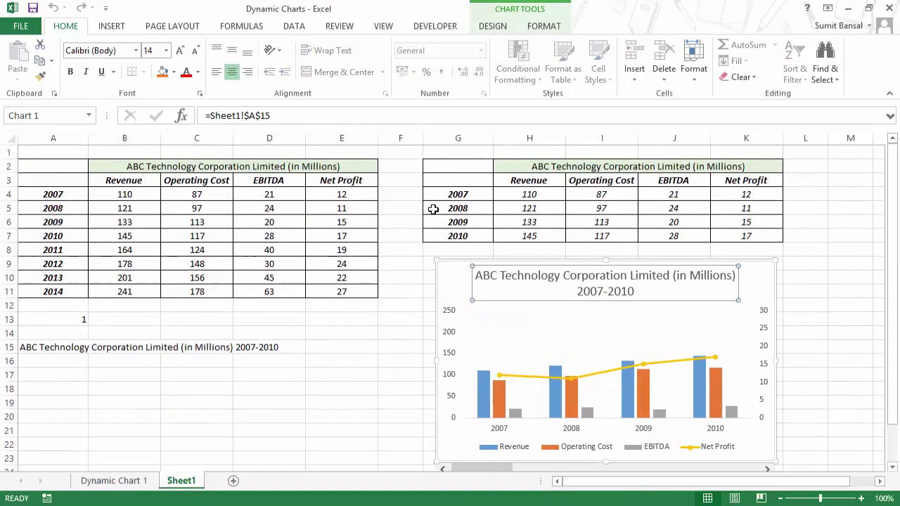
Set the chart's data source to show data in hidden rows and columns
scroll(288, 333, "down", 1)
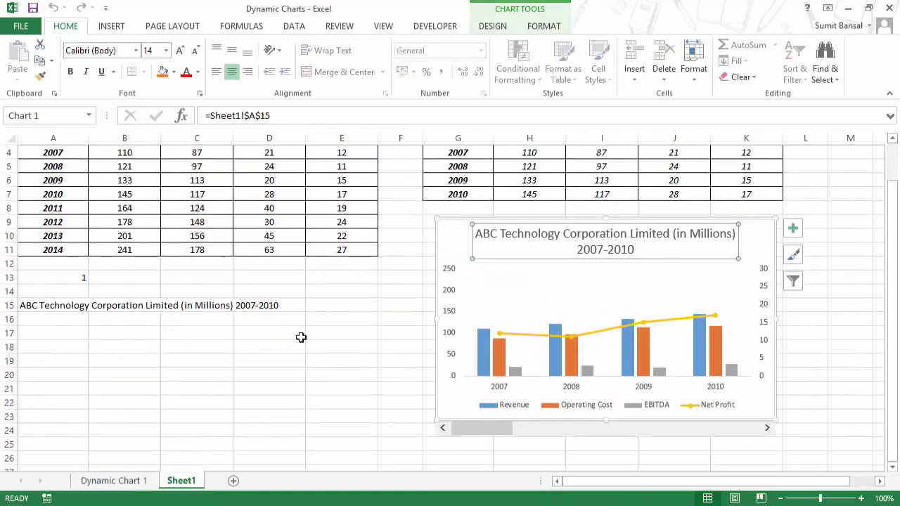
left_click(453, 221)
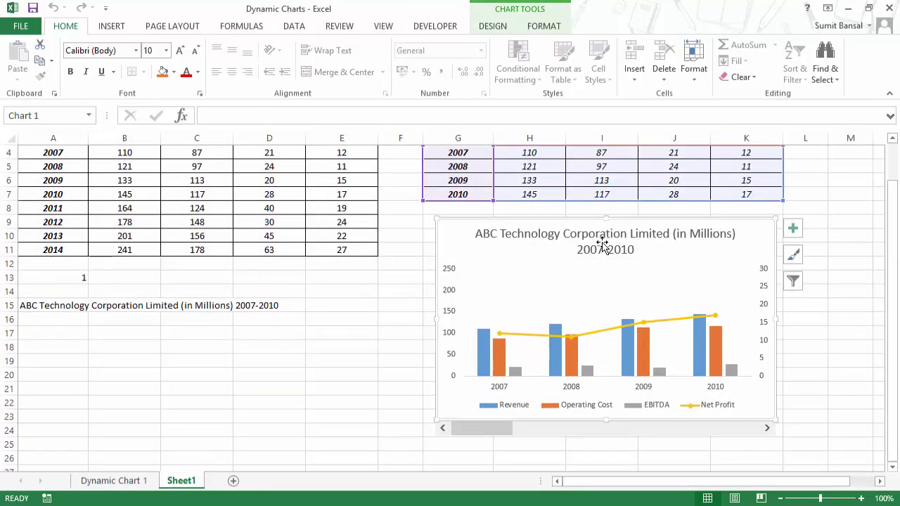
left_click(493, 27)
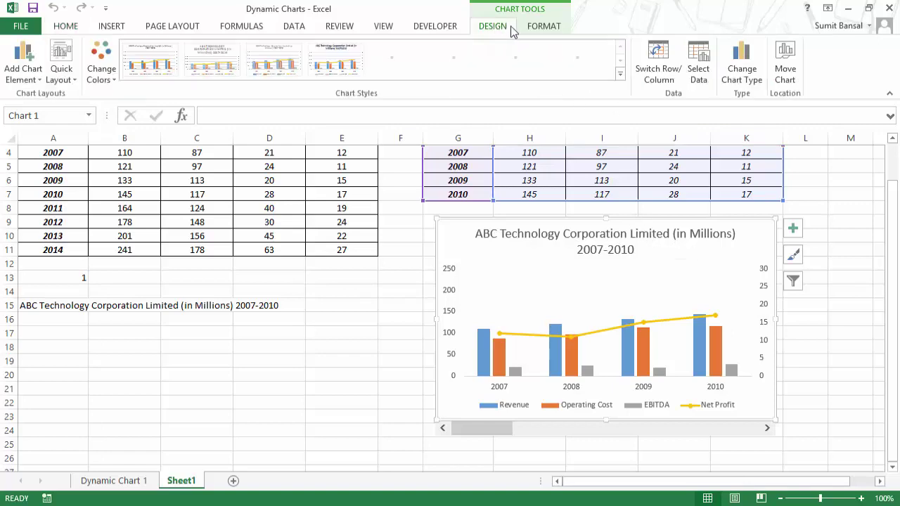
left_click(700, 73)
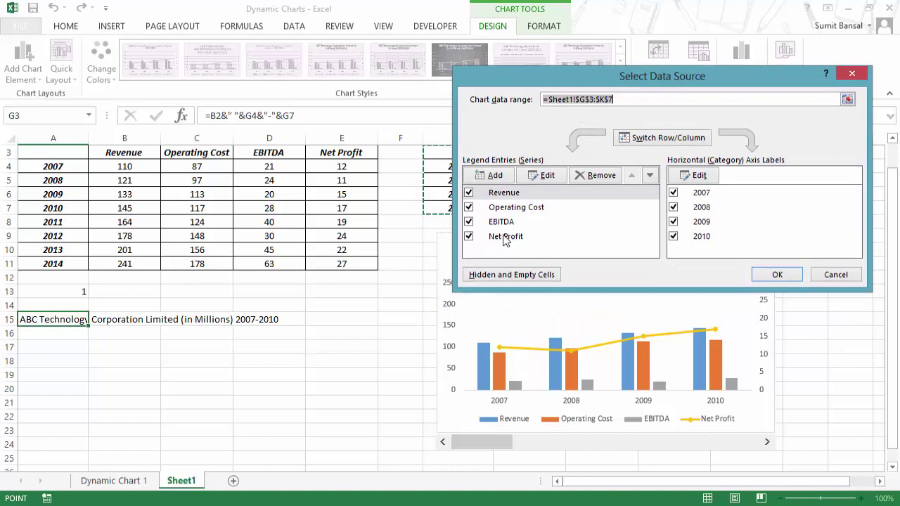
left_click(501, 276)
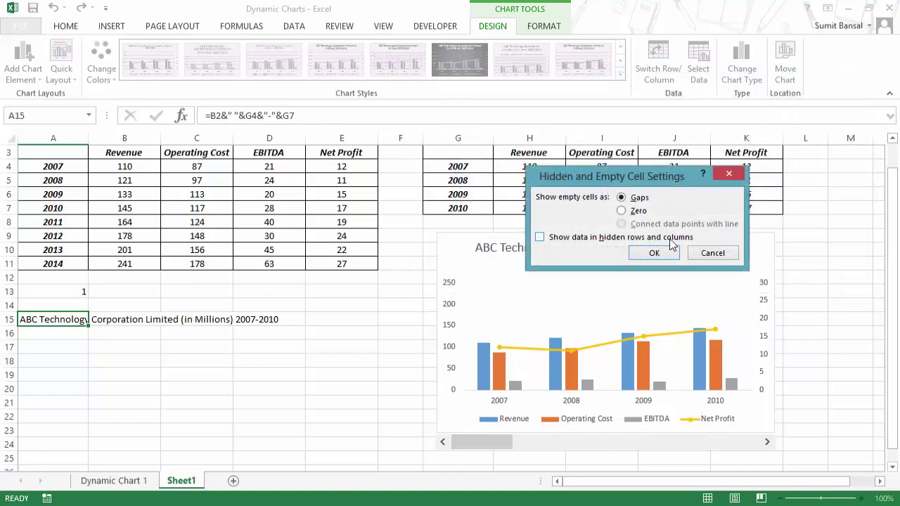
left_click(540, 238)
left_click(653, 255)
left_click(768, 274)
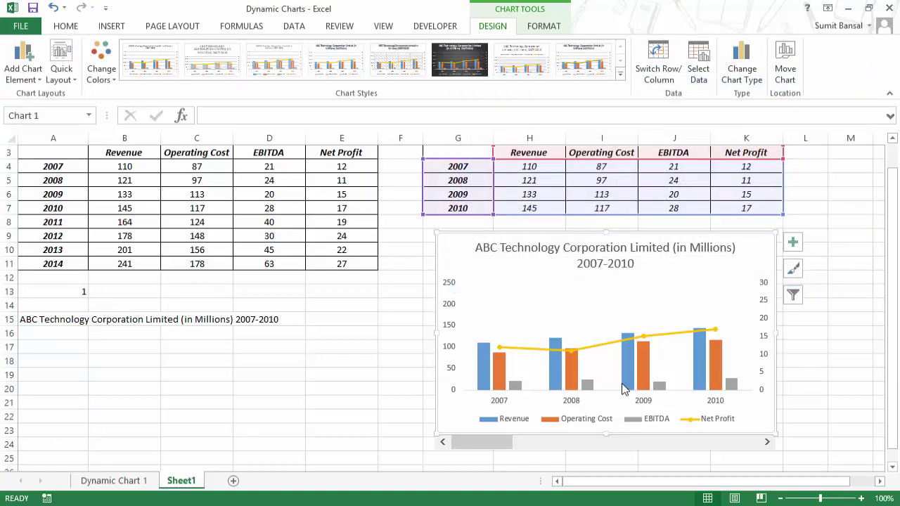
Format the chart title in bold with font size 10
mouse_move(655, 338)
left_click(603, 247)
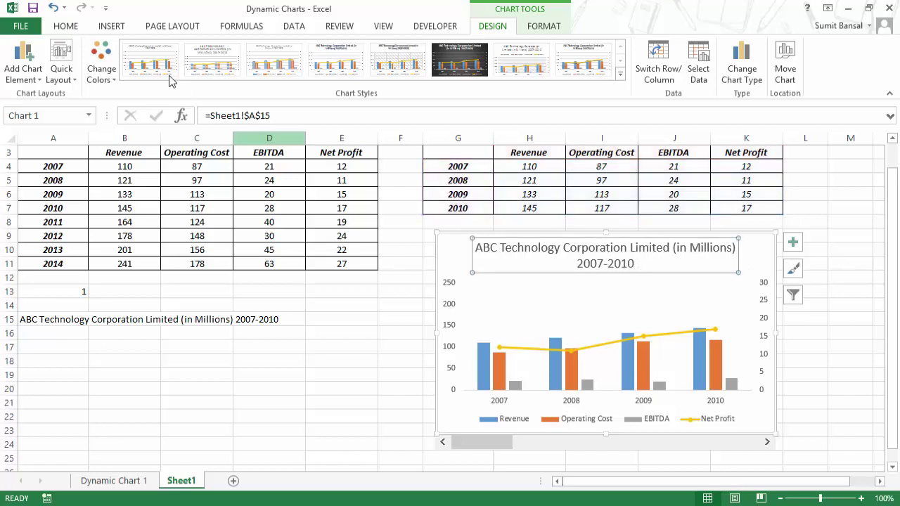
left_click(65, 26)
left_click(166, 51)
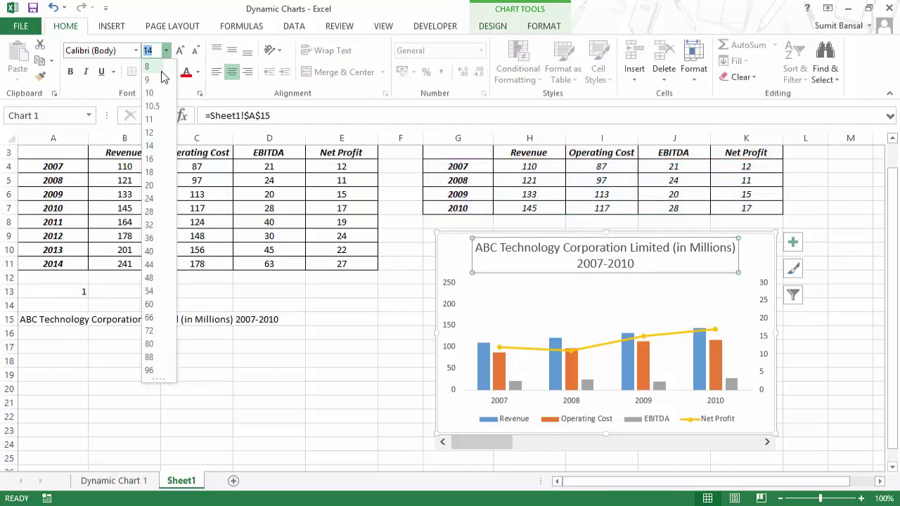
left_click(151, 94)
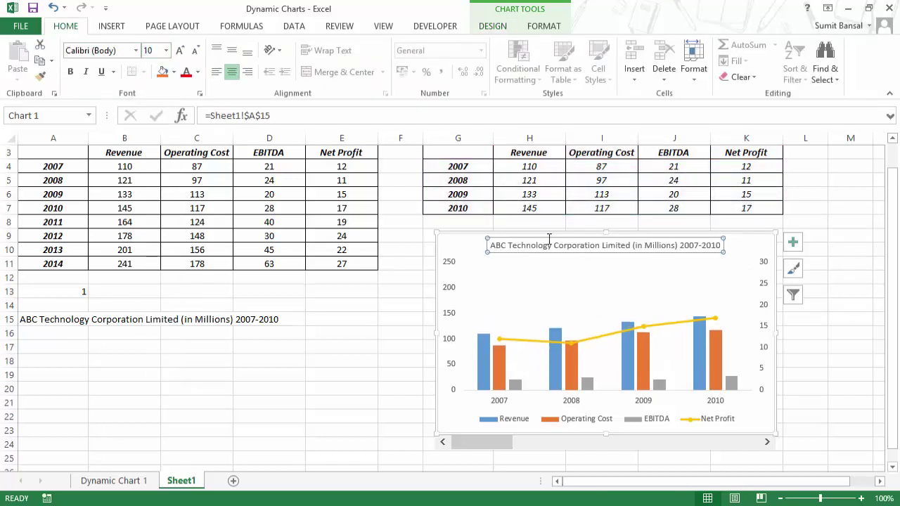
left_click(70, 72)
left_click(846, 319)
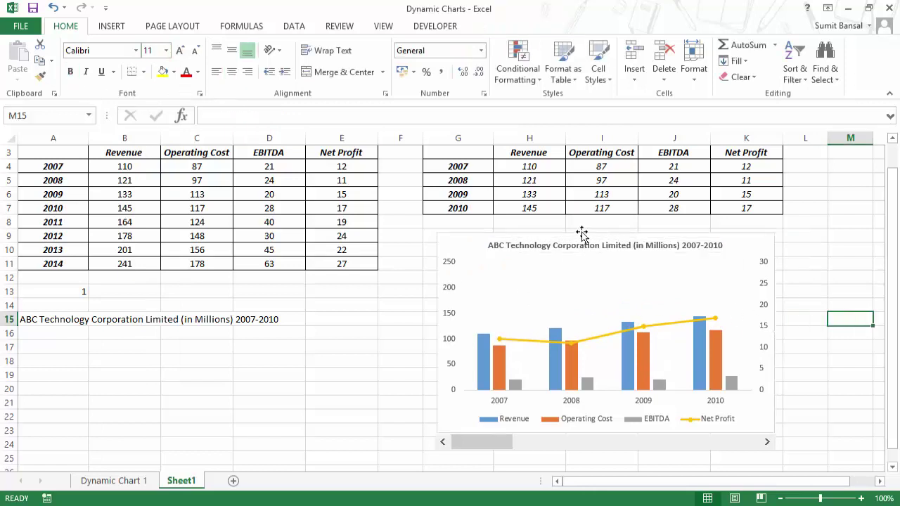
Move the chart title slightly down and lower the chart's top edge to leave more space beneath the four-year table
left_click(560, 245)
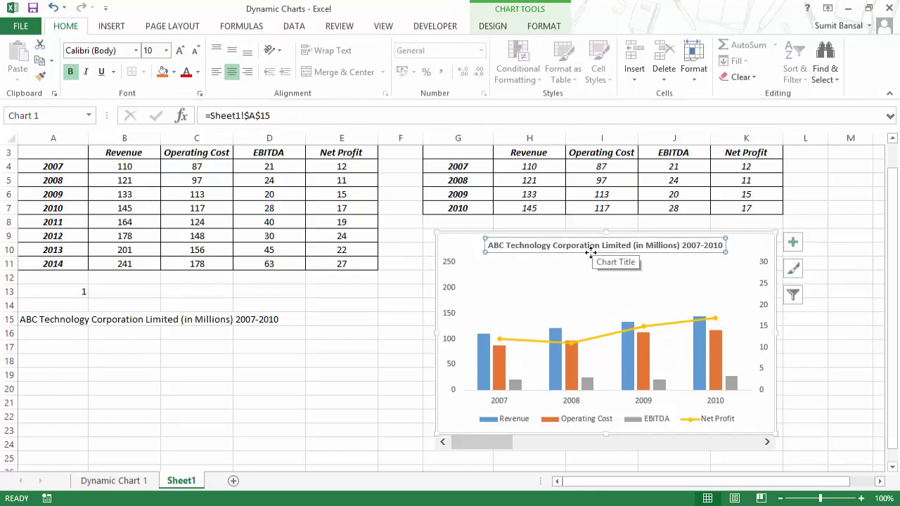
left_click_drag(589, 245, 590, 264)
left_click_drag(602, 233, 607, 249)
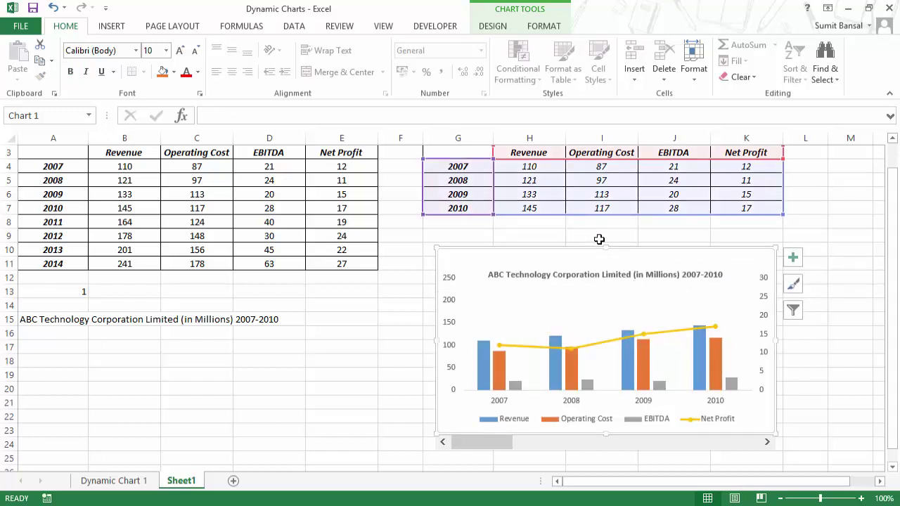
Calculate the revenue growth over the displayed years in H8 with the formula =H7/H4-1
scroll(597, 237, "up", 1)
left_click(530, 253)
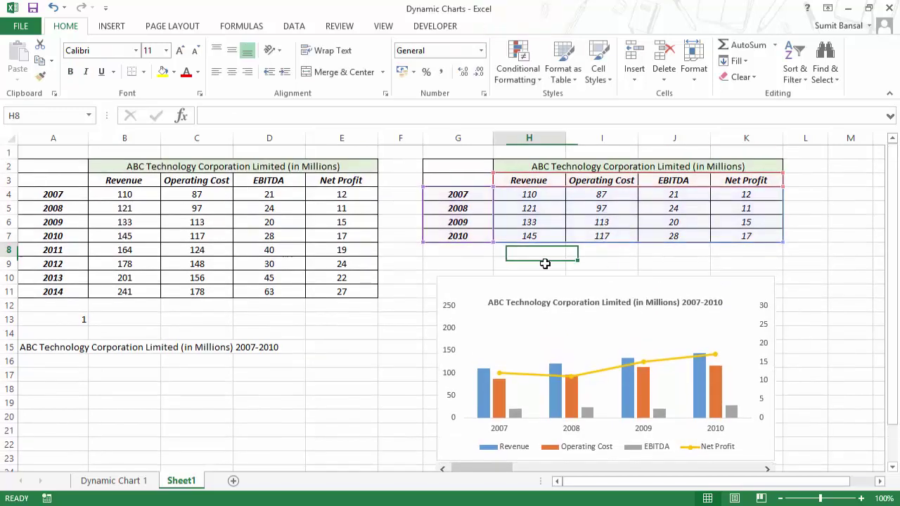
scroll(636, 309, "down", 1)
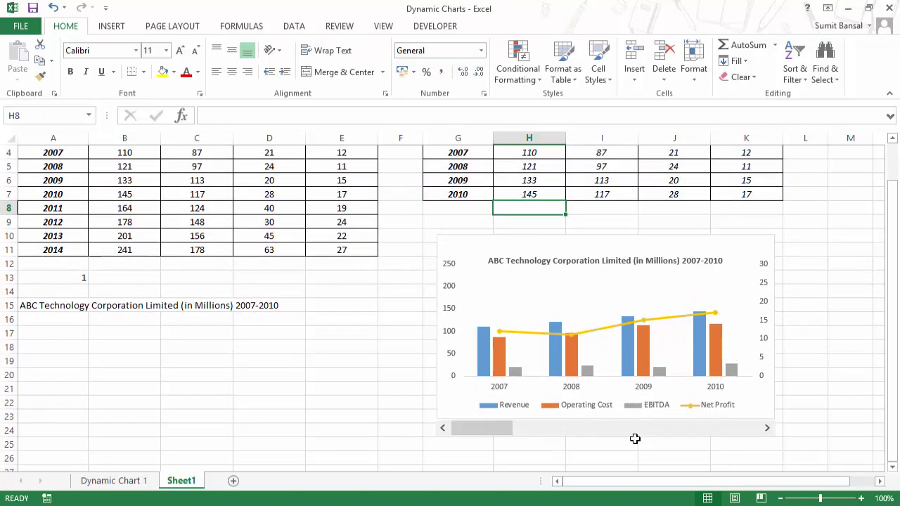
scroll(469, 395, "up", 1)
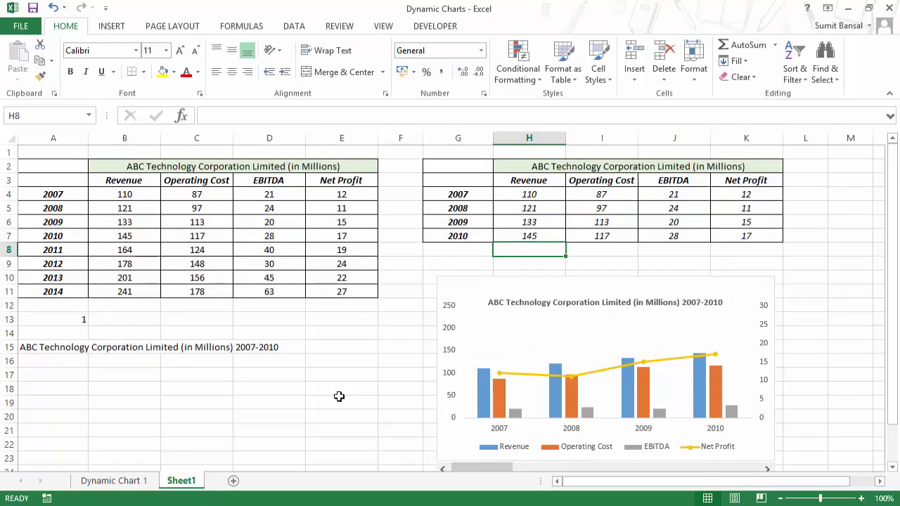
type("=")
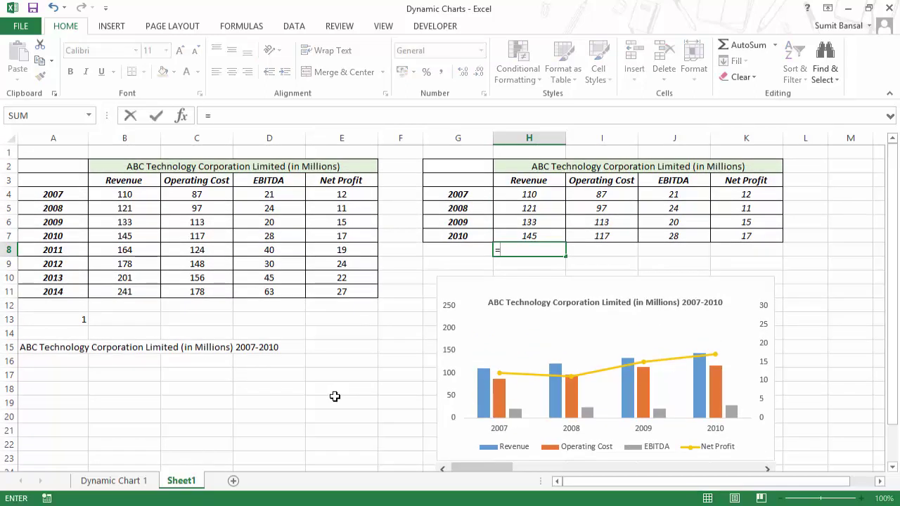
left_click(534, 236)
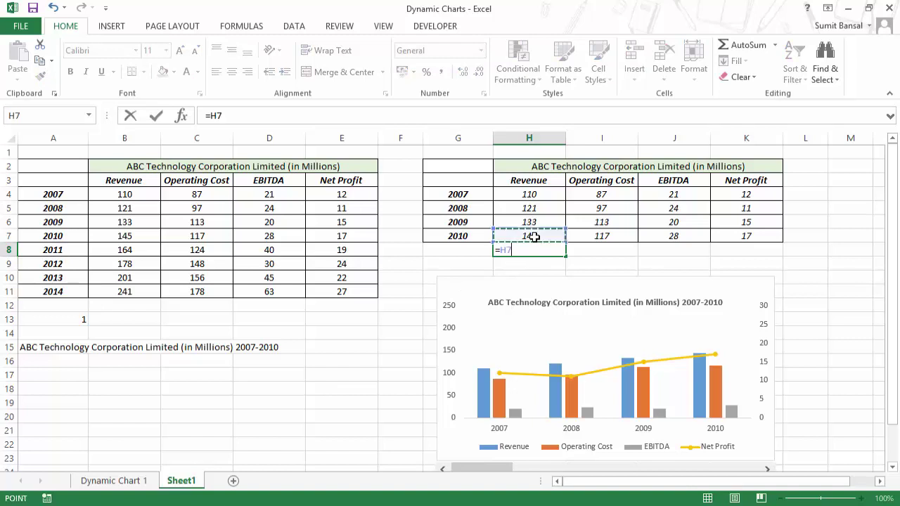
type("/")
left_click(534, 194)
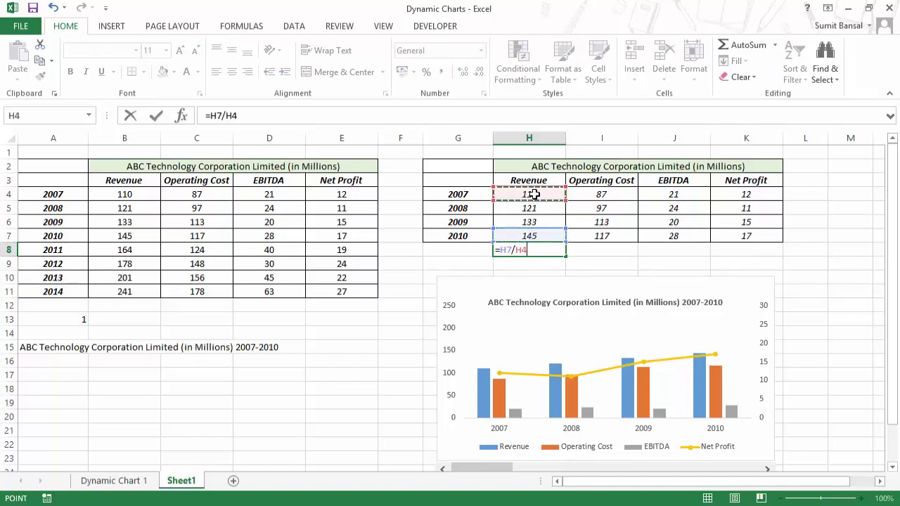
type("-1")
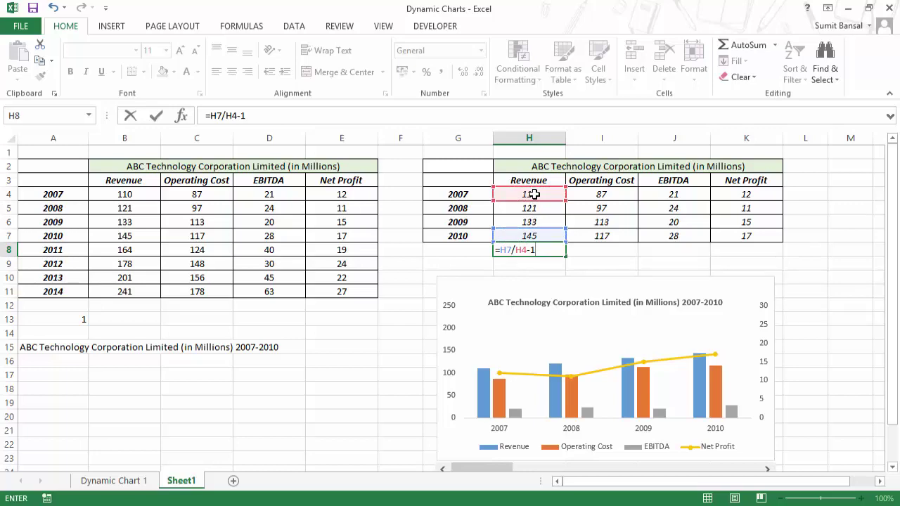
key("Return")
key("Up")
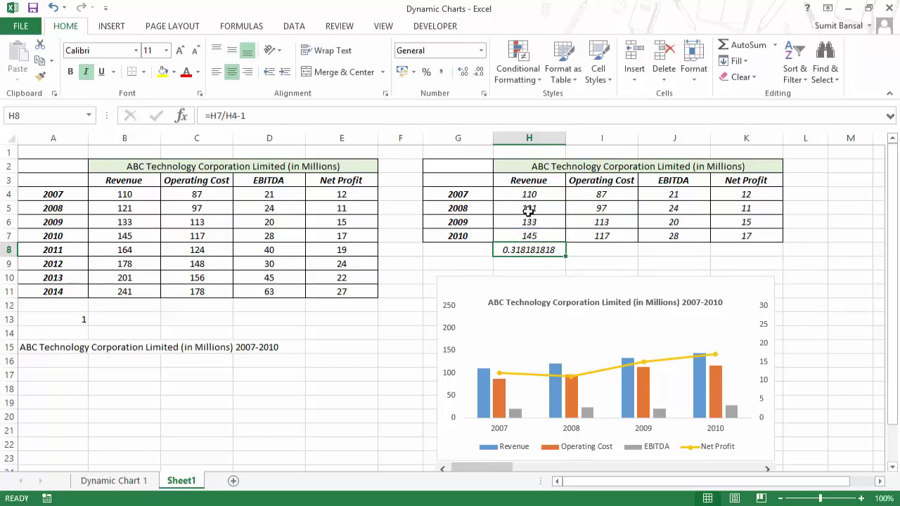
Format H8 as a percentage with one decimal place and fill its formula across to K8
key("ctrl+1")
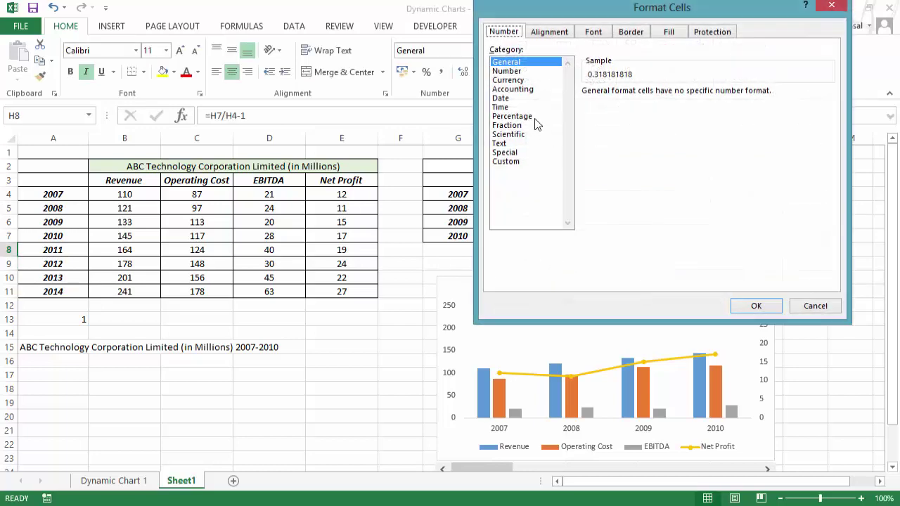
left_click(513, 108)
left_click(513, 116)
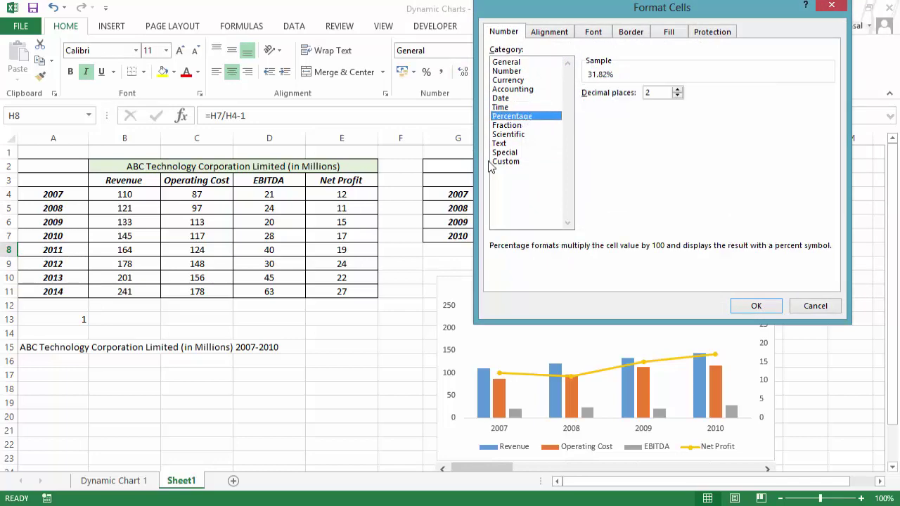
left_click(677, 96)
left_click(745, 308)
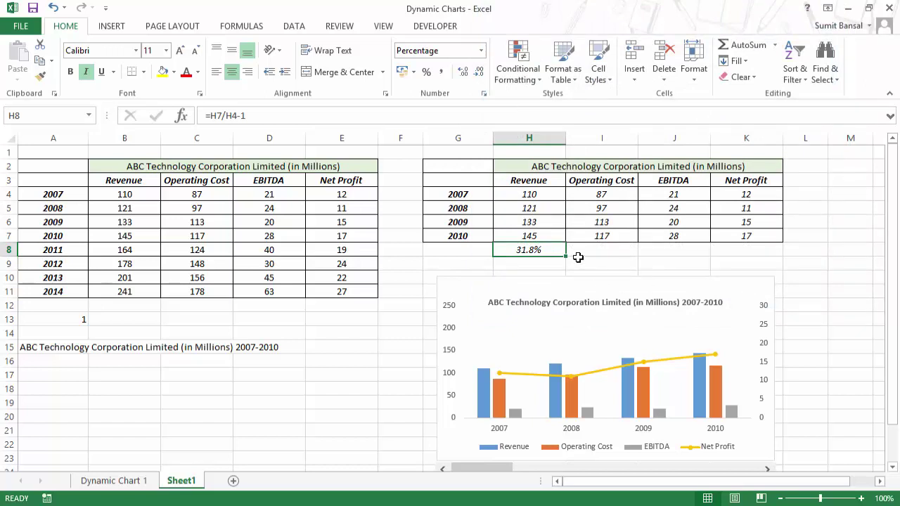
left_click_drag(568, 256, 748, 251)
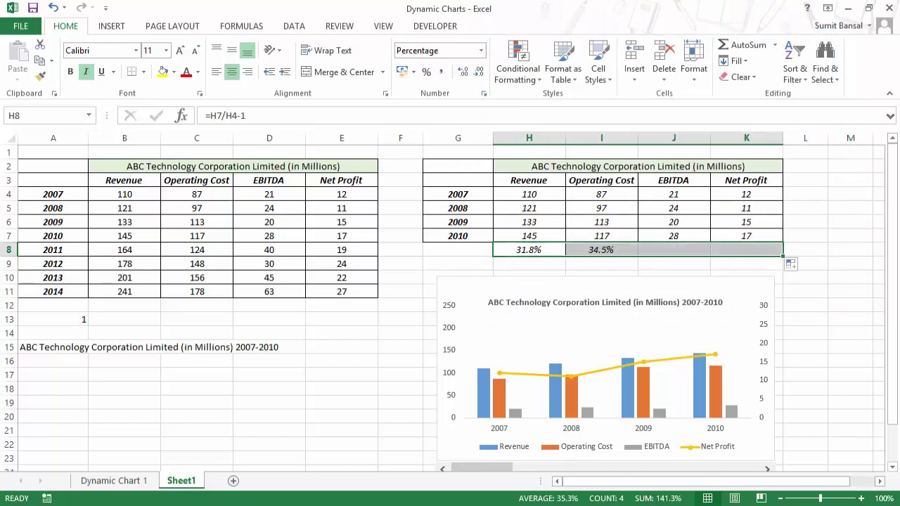
left_click(828, 304)
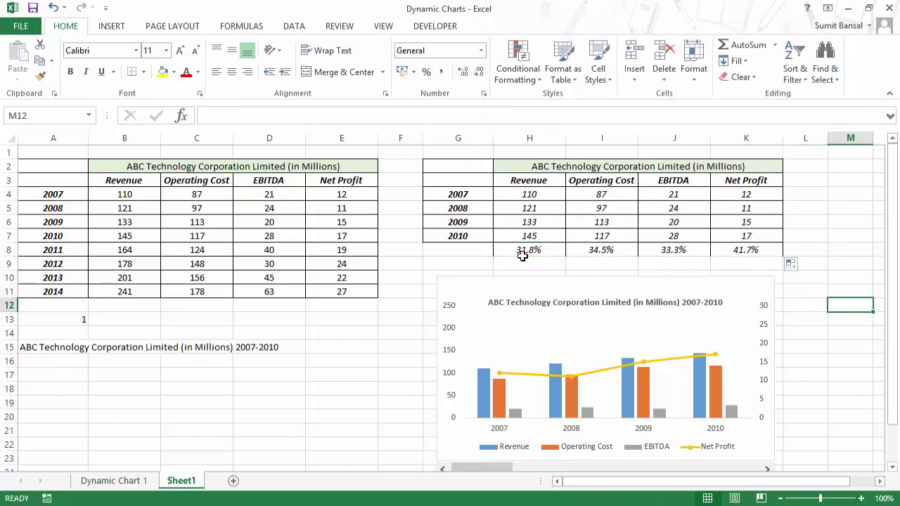
Check the growth percentages in H8:K8 by stepping the chart's scroll bar forward to 2009-2012 and back to 2007-2010
left_click_drag(527, 249, 747, 250)
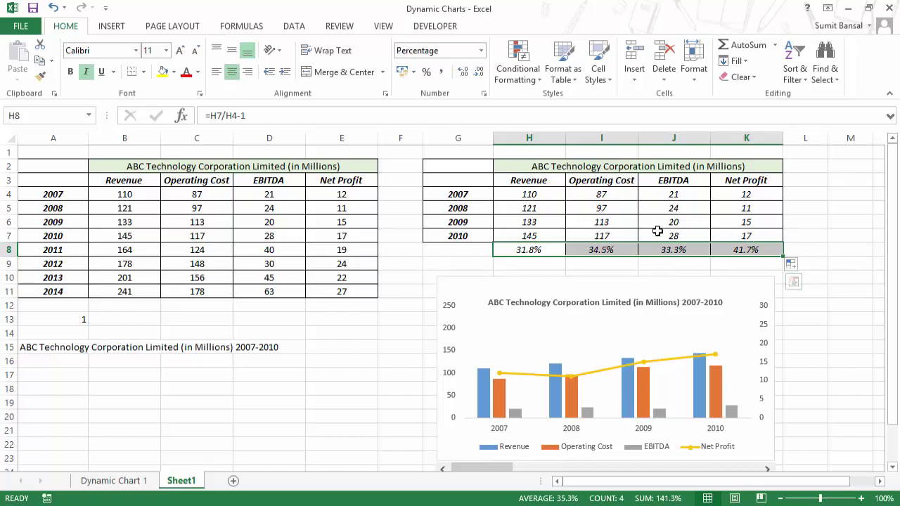
left_click(766, 468)
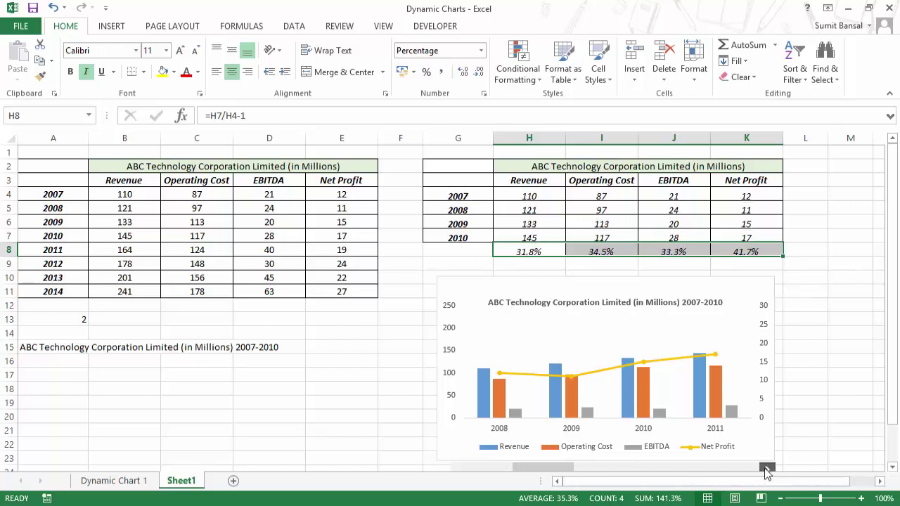
left_click(766, 468)
left_click(443, 470)
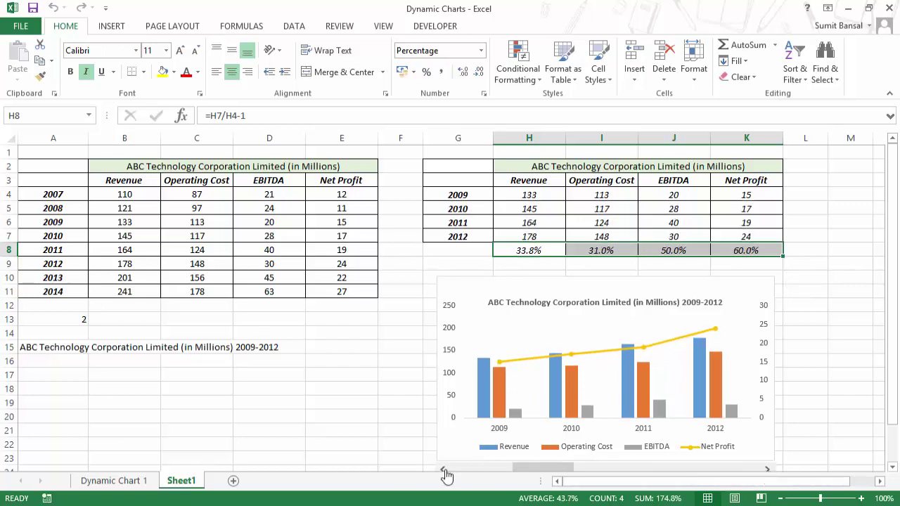
left_click(443, 470)
left_click(443, 469)
Draw a rectangle about 3.33 cm wide and 0.77 cm high just below the start of the chart's scroll bar
scroll(383, 343, "down", 1)
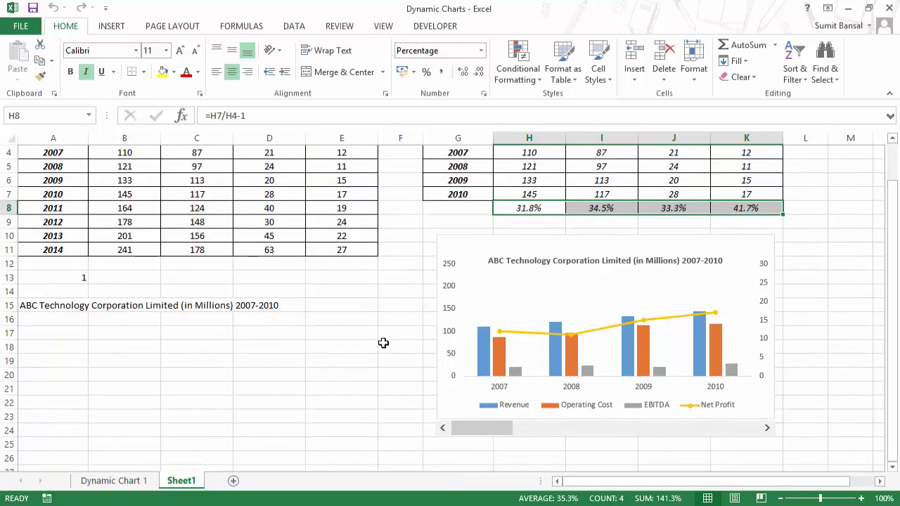
scroll(383, 343, "down", 1)
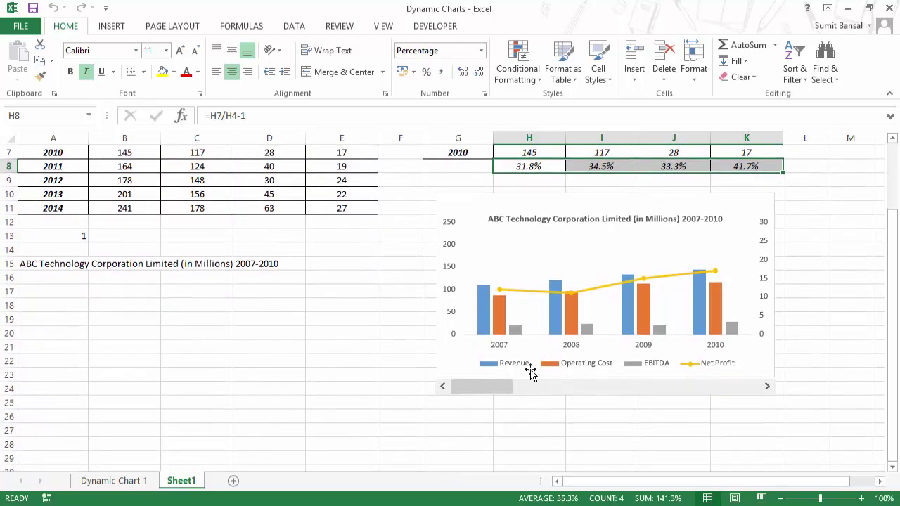
left_click(111, 26)
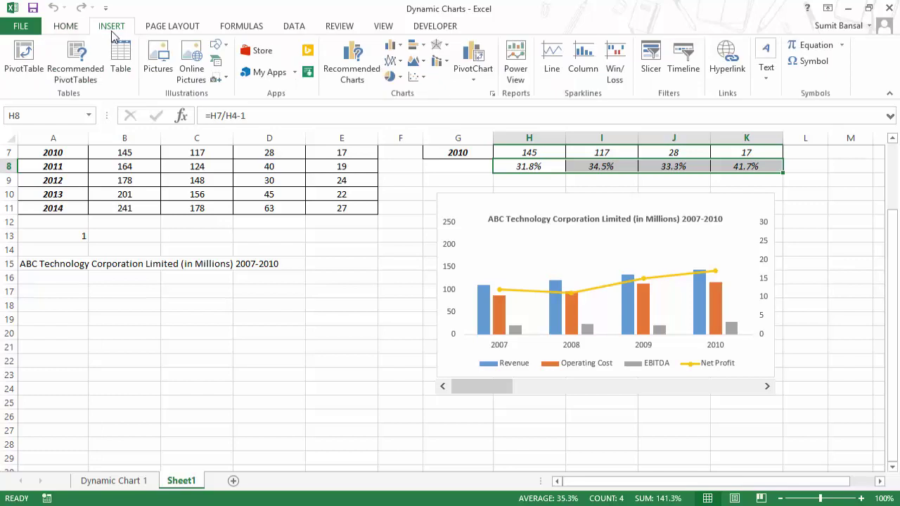
left_click(217, 46)
left_click(258, 78)
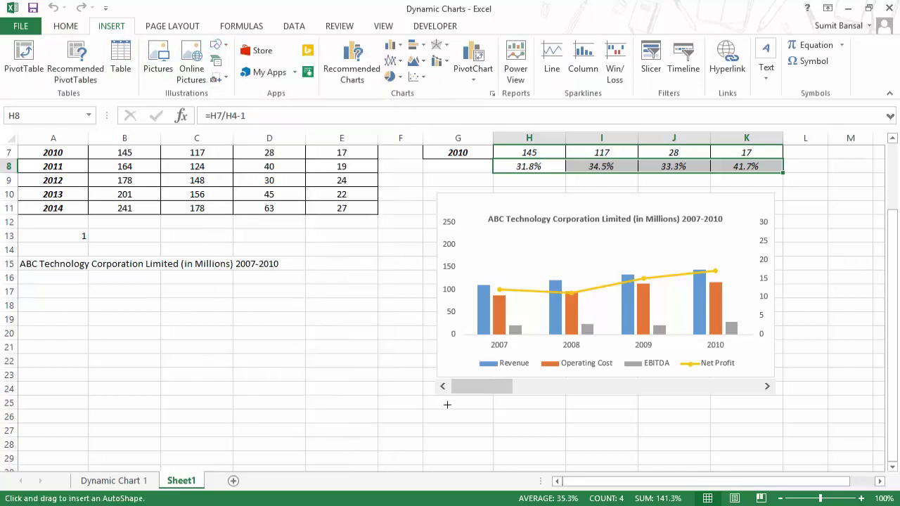
mouse_move(448, 406)
left_mouse_down()
mouse_move(538, 412)
mouse_move(537, 427)
left_mouse_up()
Combine the Revenue heading and its growth value in H9 with the formula =H3&" "&H8
scroll(501, 422, "up", 1)
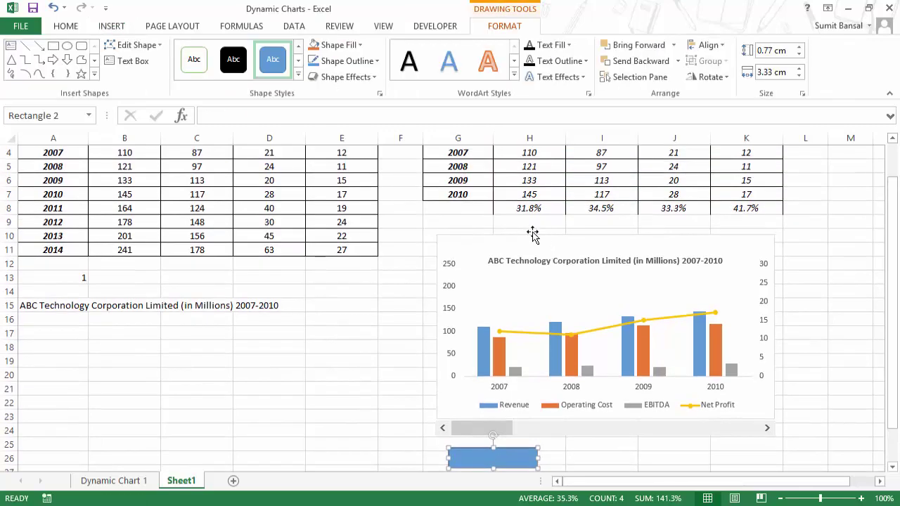
left_click(531, 223)
scroll(328, 381, "up", 1)
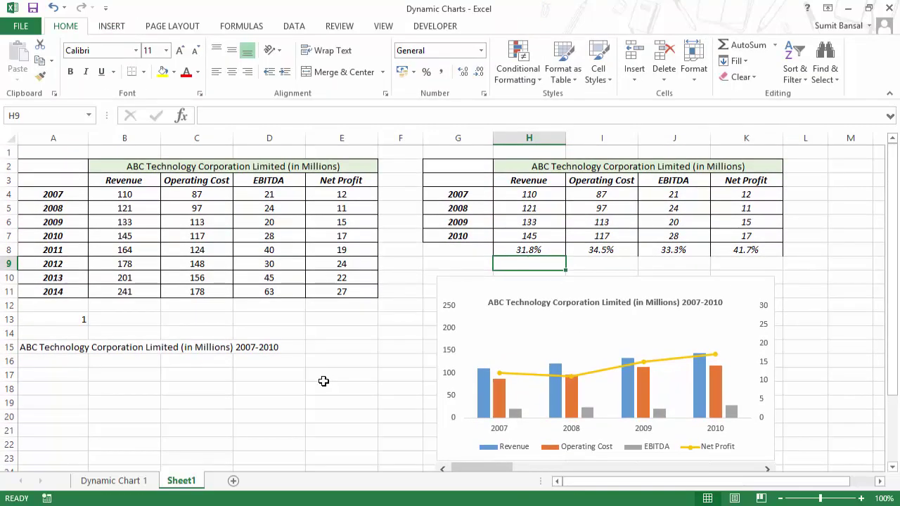
type("=")
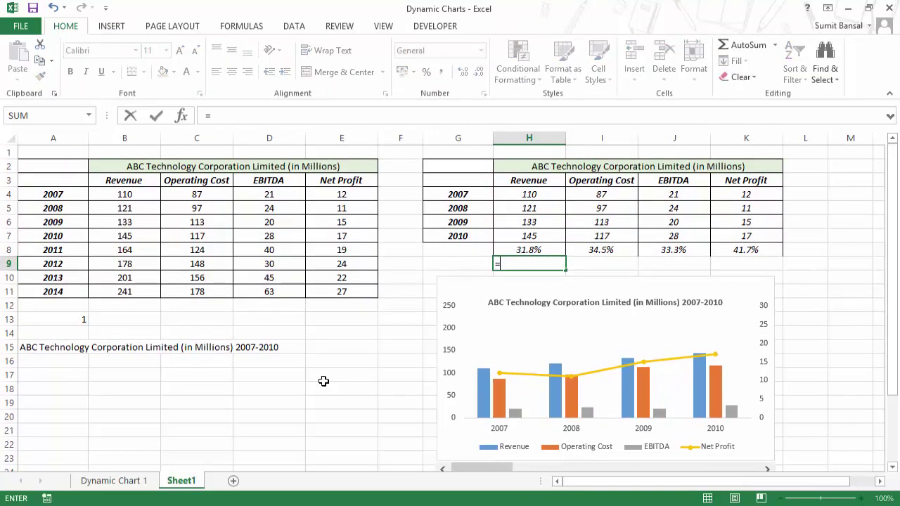
left_click(517, 180)
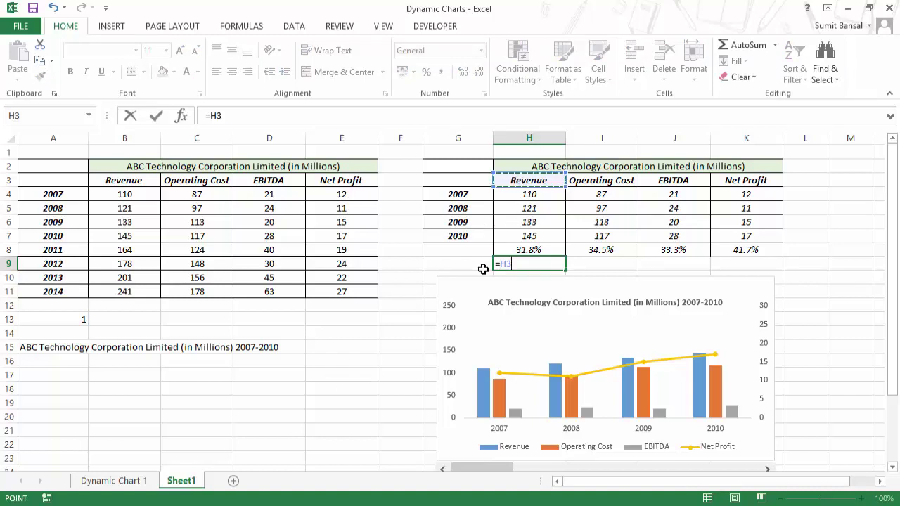
type("&")
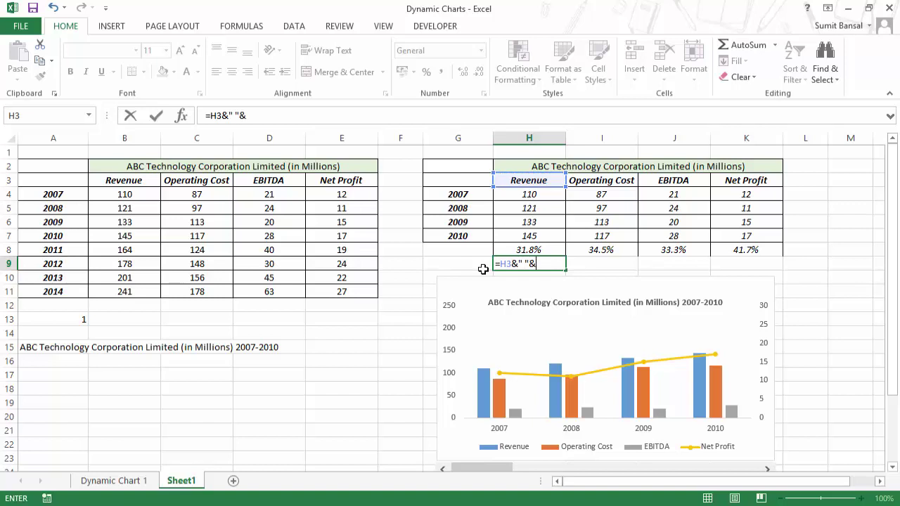
type("\" \"&")
left_click(511, 248)
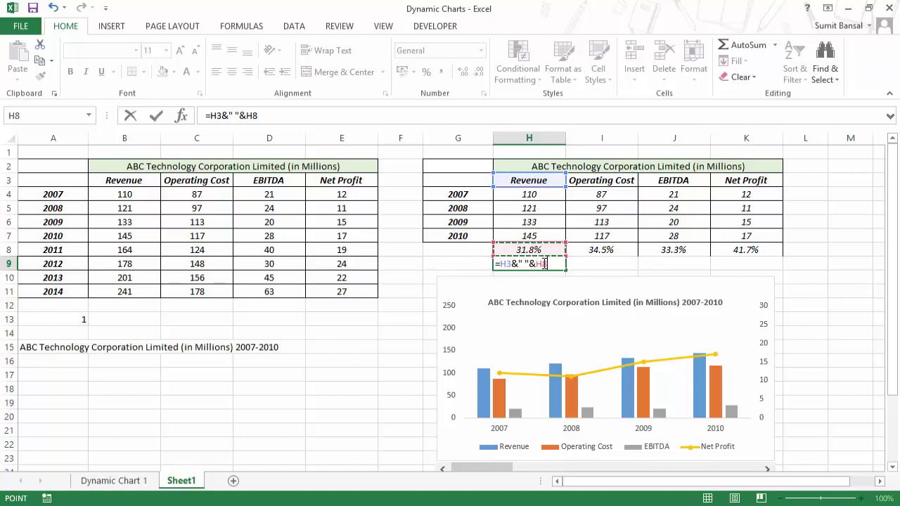
key("Return")
Format the growth value inside the H9 label as a one-decimal percentage with =H3&" "&TEXT(H8,"0.0%")
left_click(545, 264)
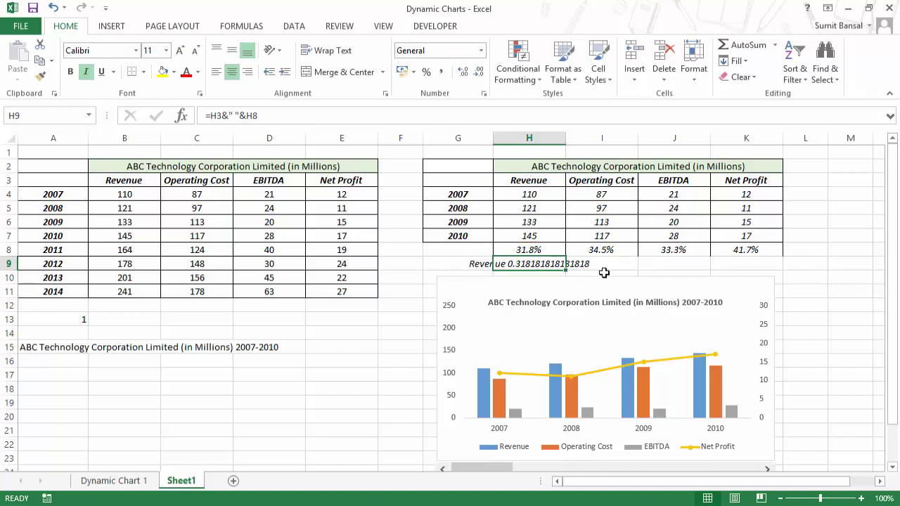
key("F2")
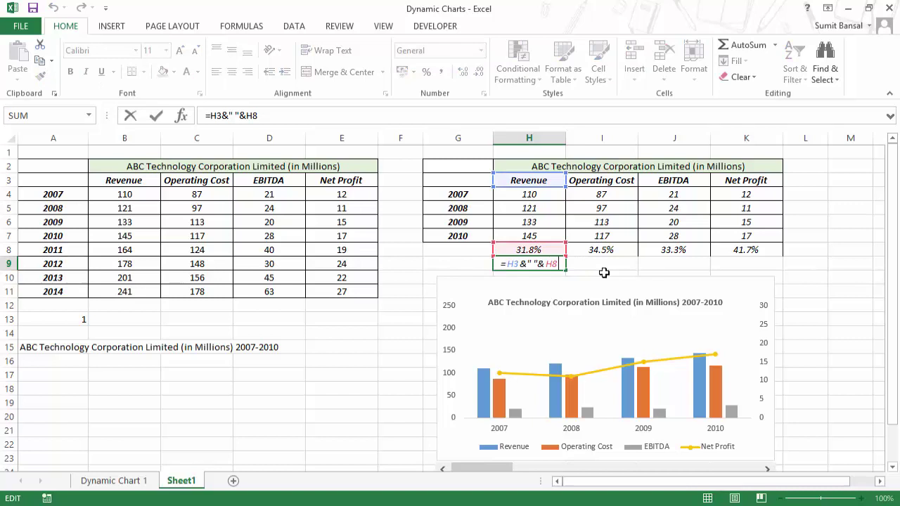
left_click(546, 263)
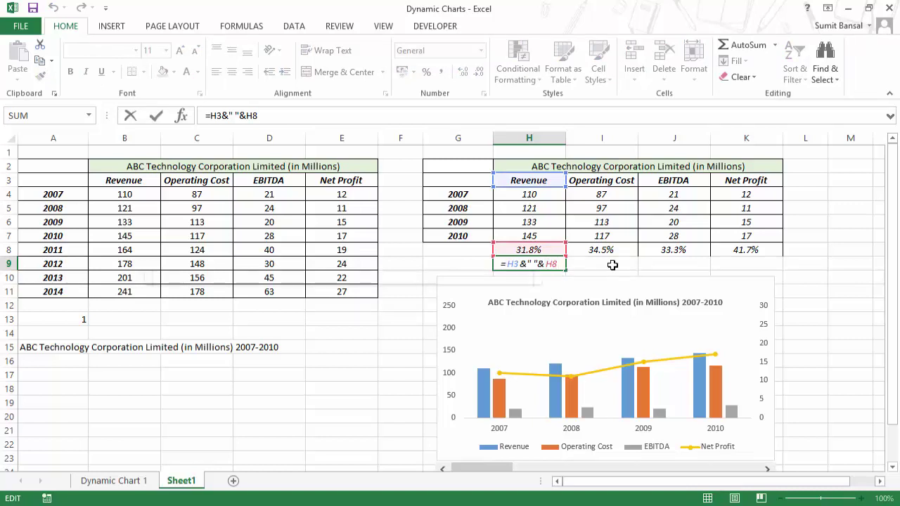
type("TEXT(H8")
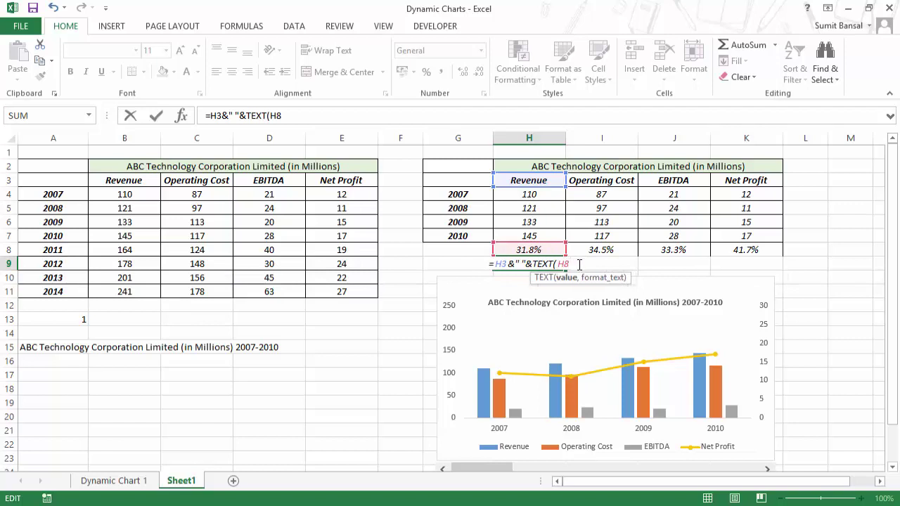
type(",\"0.0%")
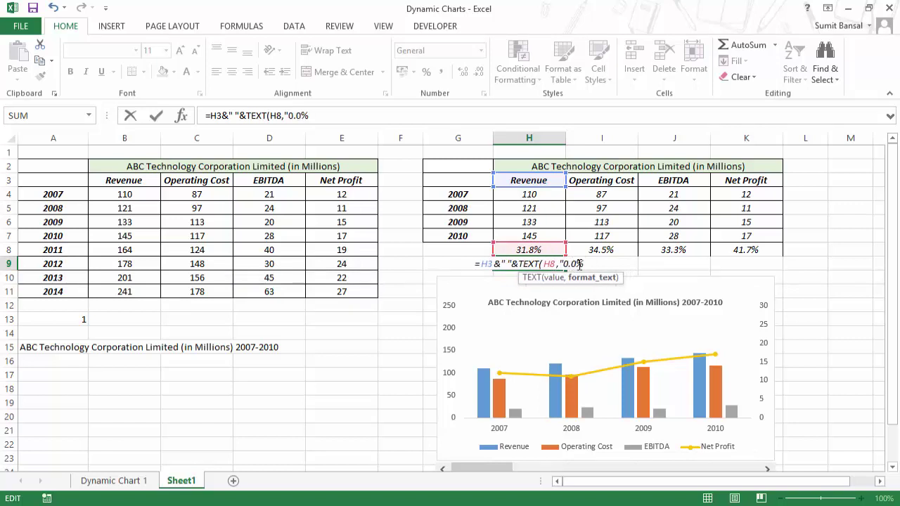
type("\"")
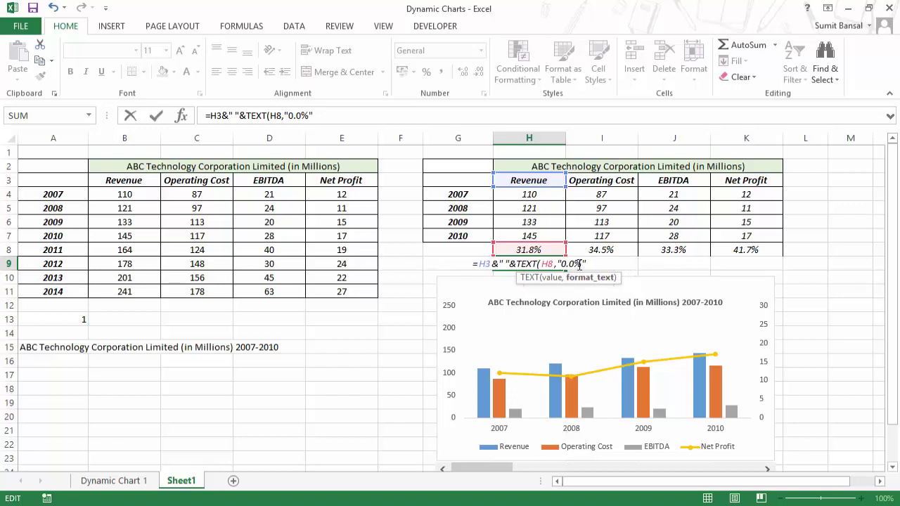
type(")")
key("Return")
left_click(542, 261)
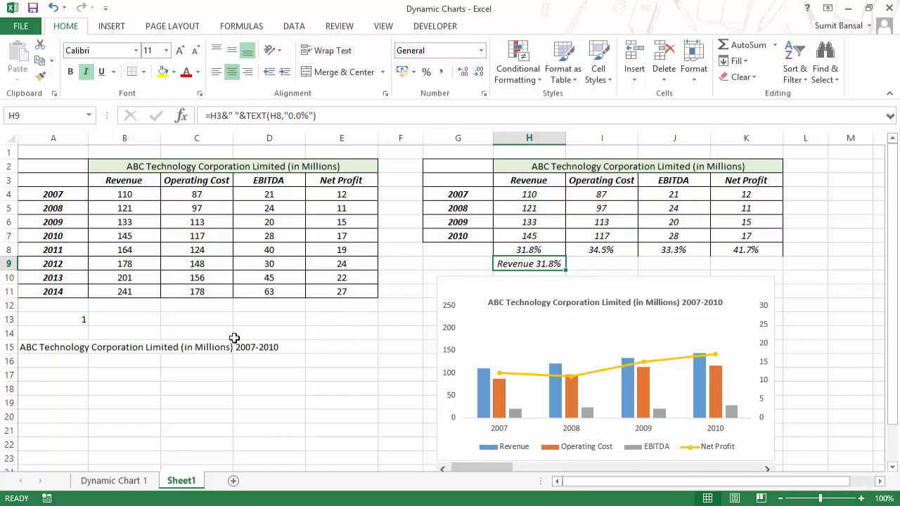
Insert the black down-pointing triangle (25BC) and black up-pointing triangle (25B2) symbols in cell A17
left_click(84, 374)
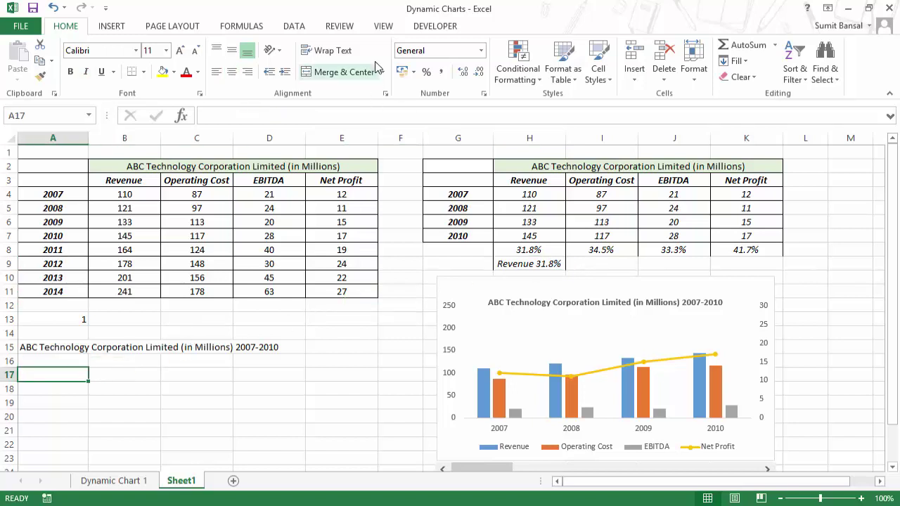
left_click(125, 28)
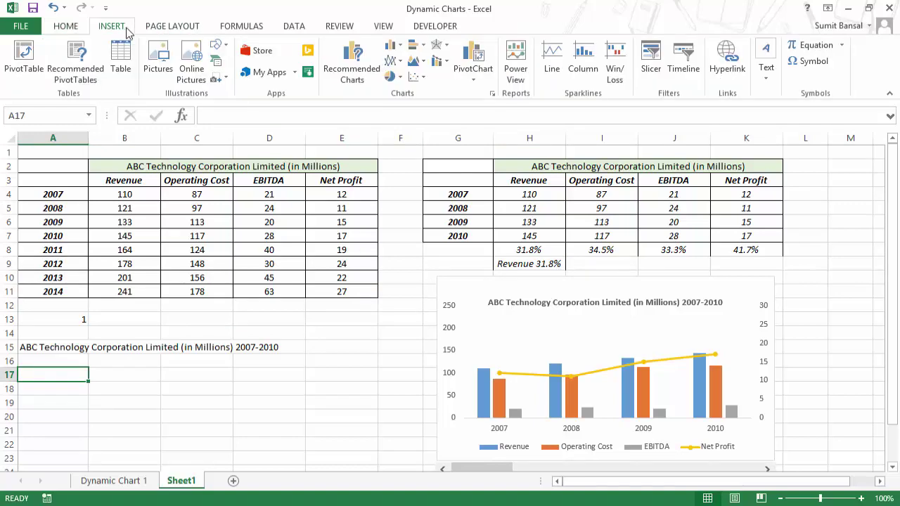
left_click(808, 61)
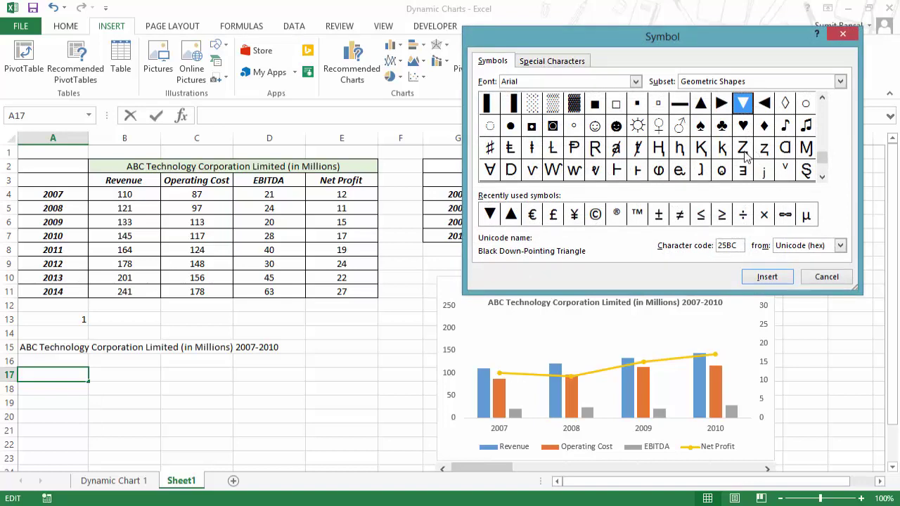
left_click(491, 216)
left_click(767, 276)
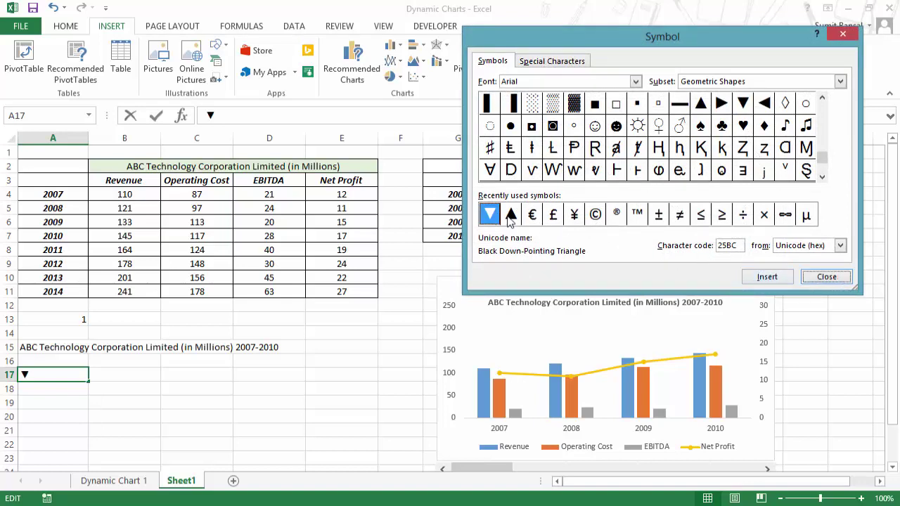
left_click(511, 215)
left_click(767, 277)
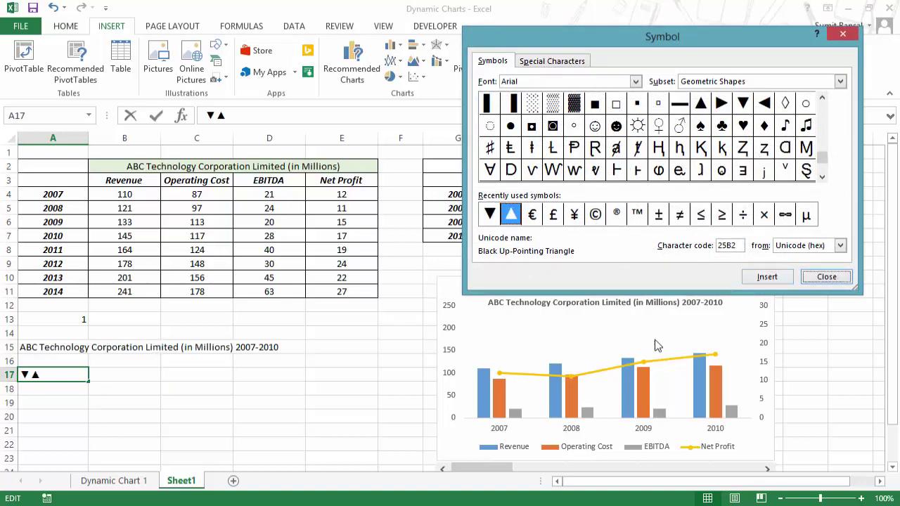
left_click(808, 278)
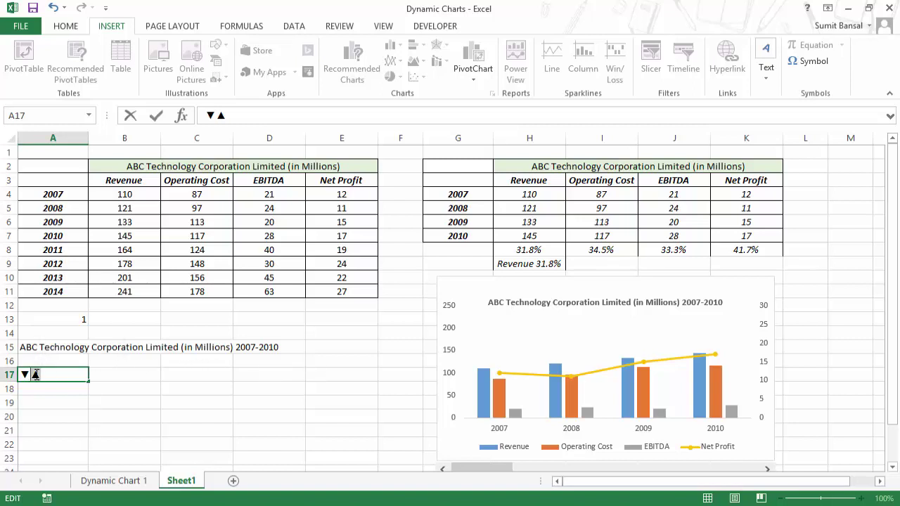
Place the ▲ symbol in A18 and reduce A17 to only the ▼ symbol
left_click(36, 390)
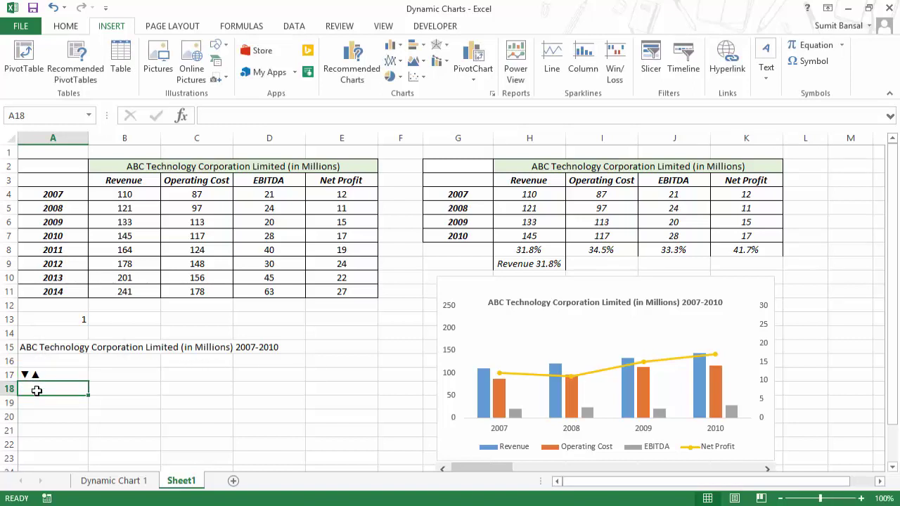
type("▲")
key("Return")
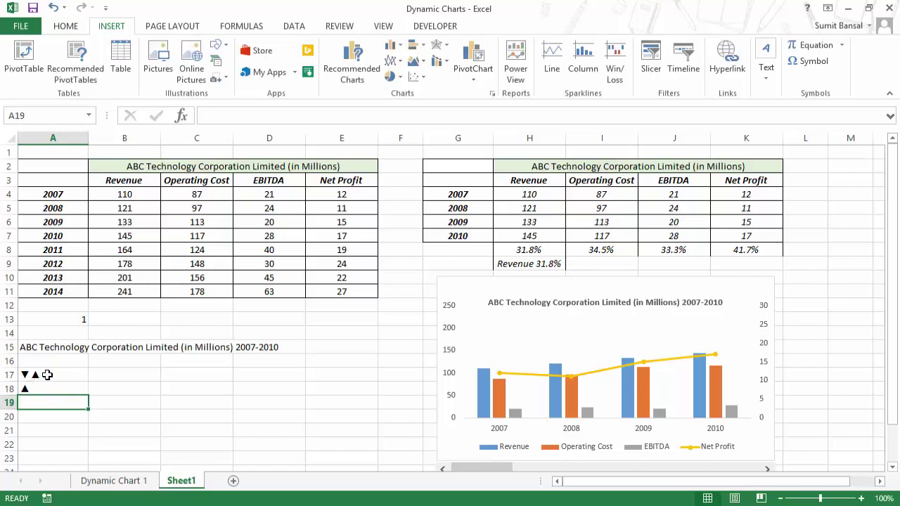
double_click(52, 375)
key("BackSpace")
key("BackSpace")
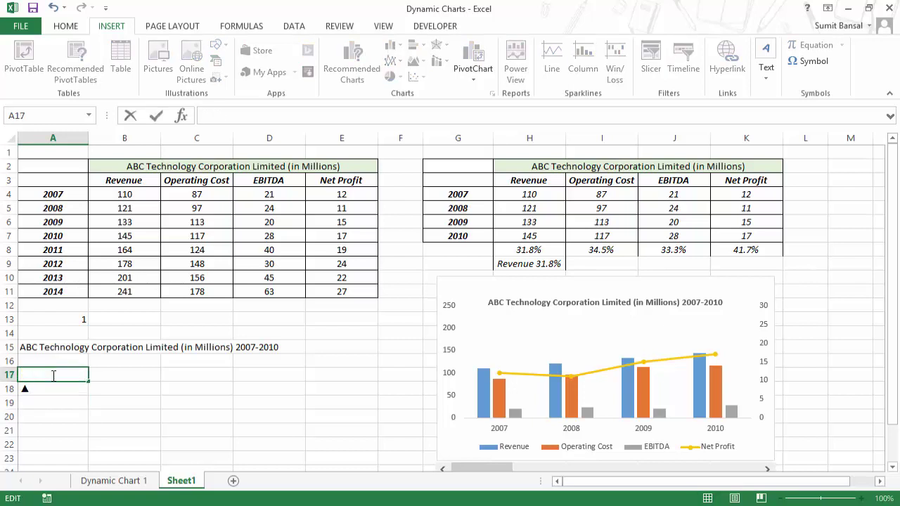
key("ctrl+z")
key("BackSpace")
key("Return")
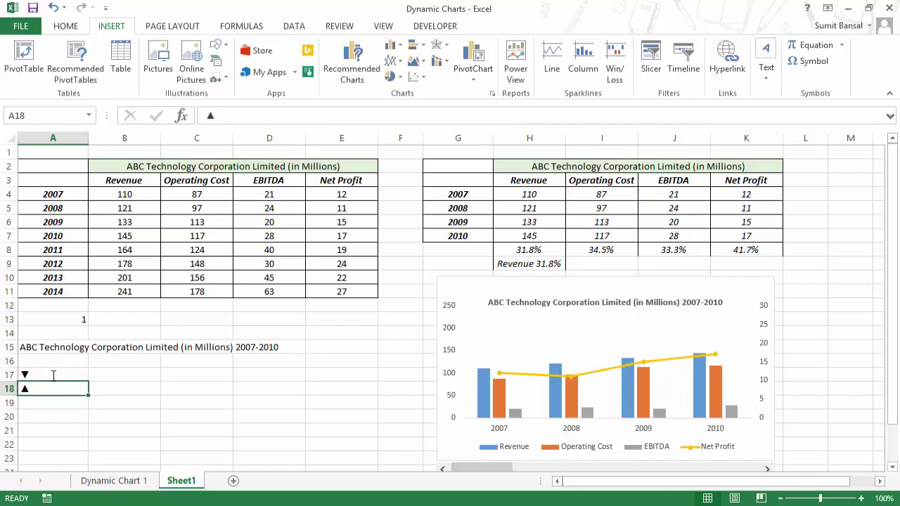
Append an IF function to the Revenue growth label formula in H9, testing whether H8>0
left_click(538, 270)
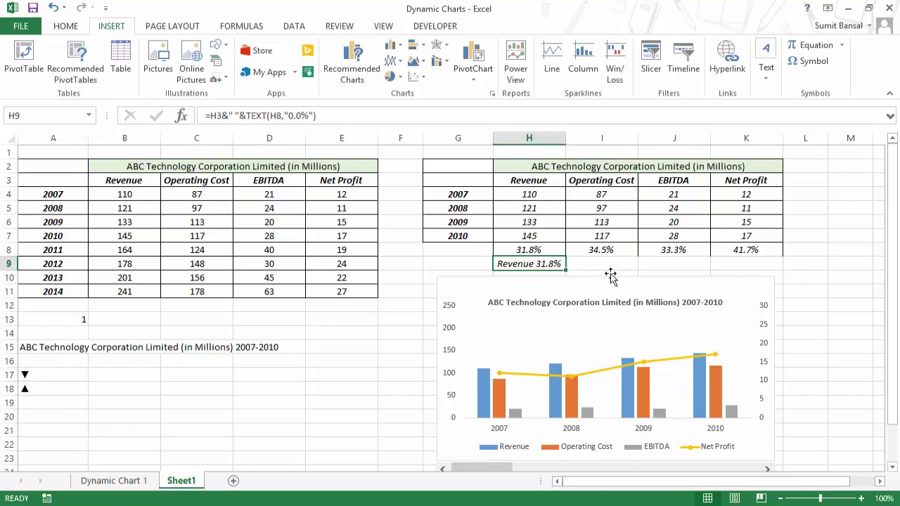
key("F2")
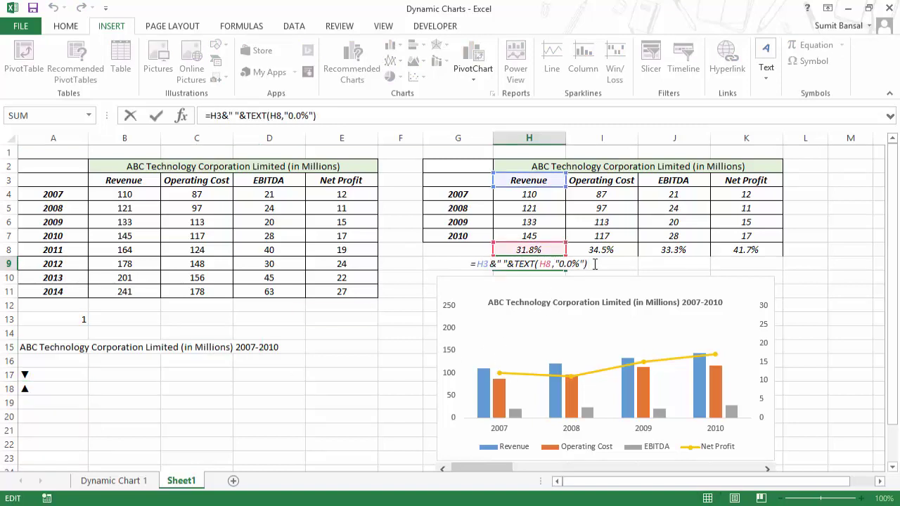
type("&IF(")
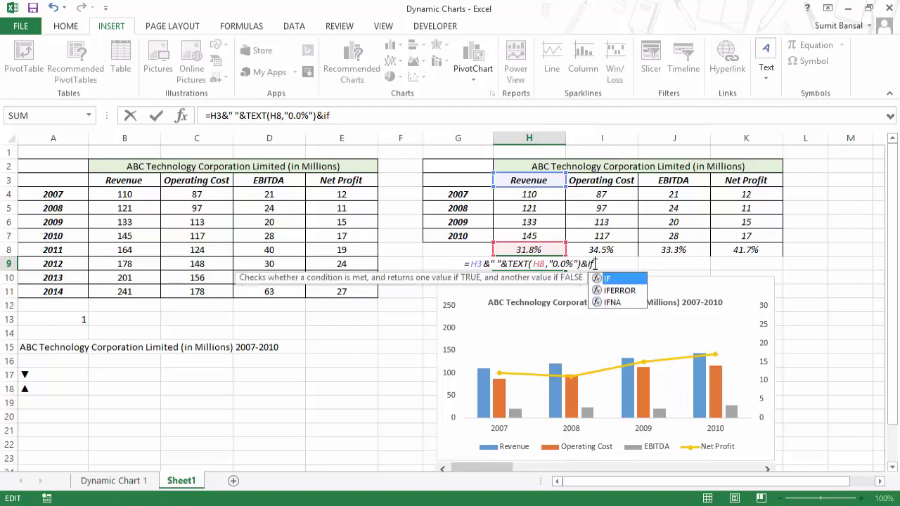
left_click(532, 250)
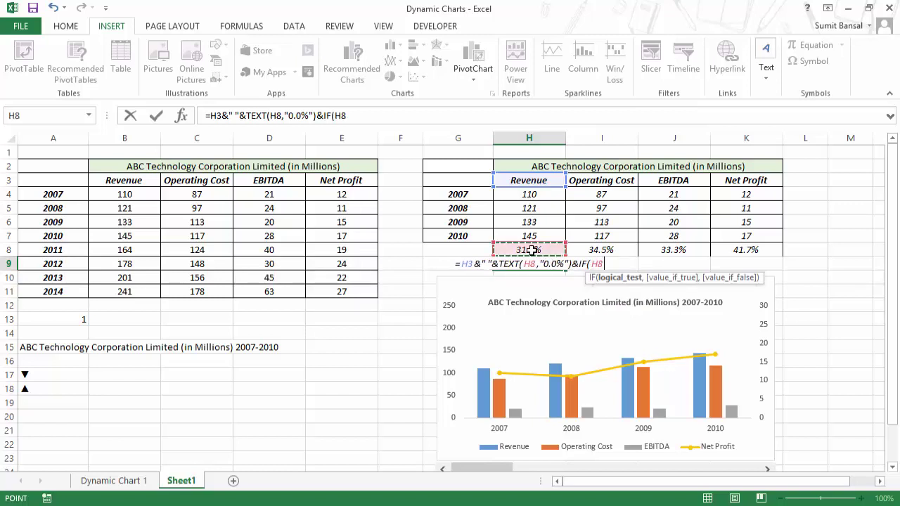
type(">0")
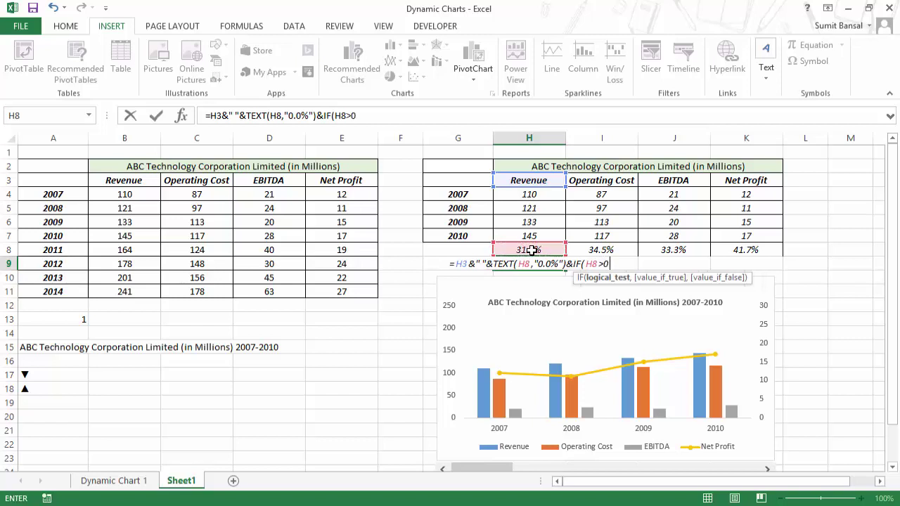
type(",")
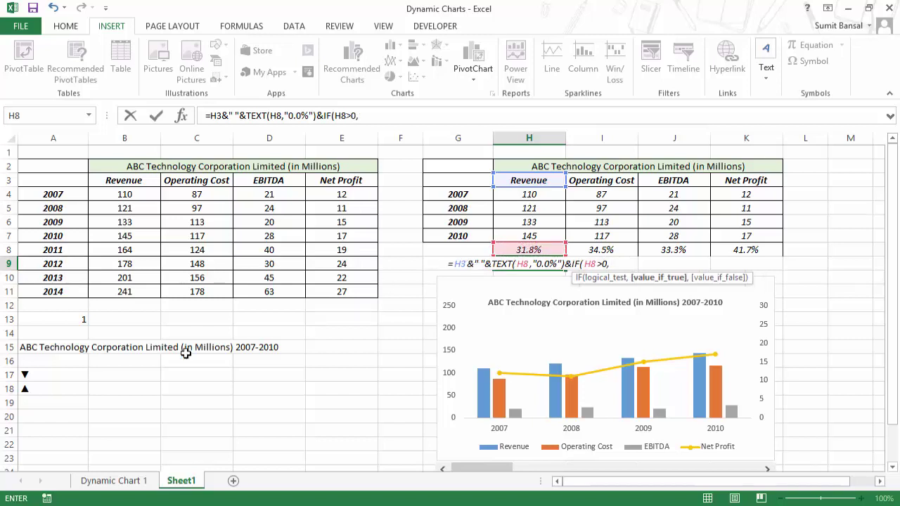
left_click(28, 375)
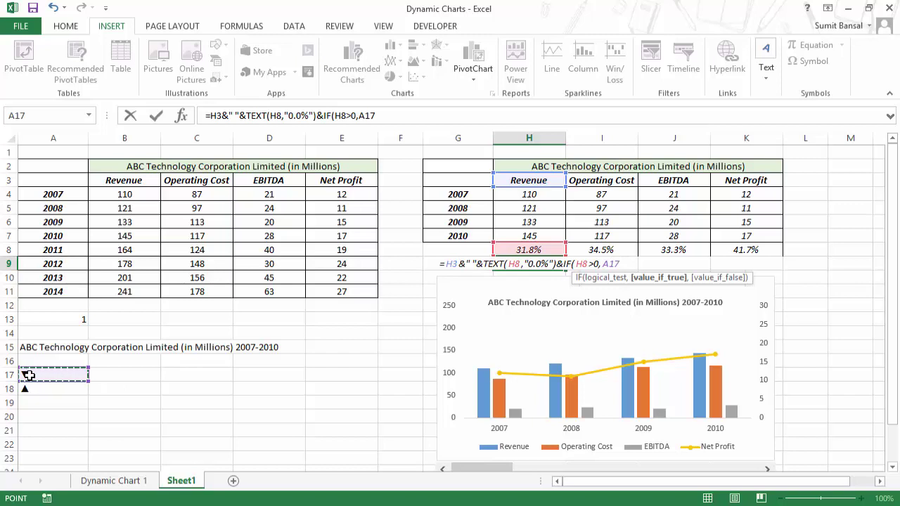
key("F4")
type(",")
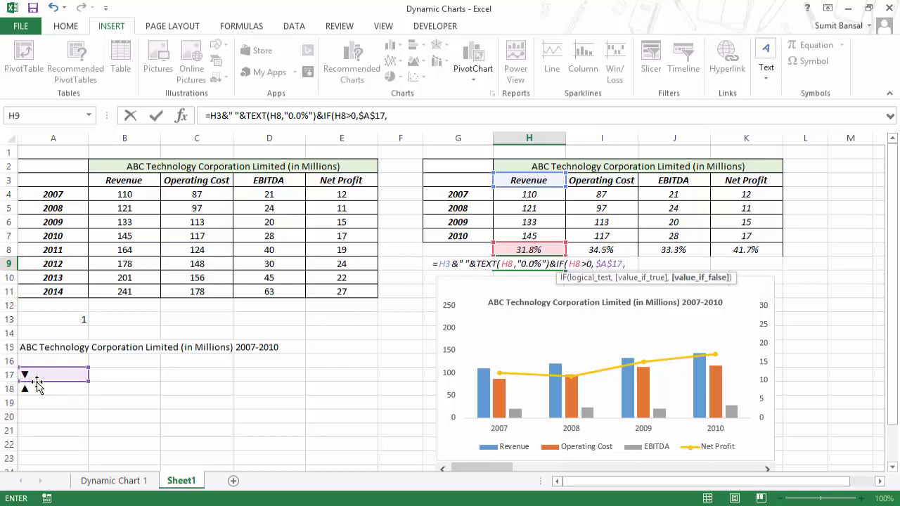
key("BackSpace")
key("BackSpace")
key("BackSpace")
key("BackSpace")
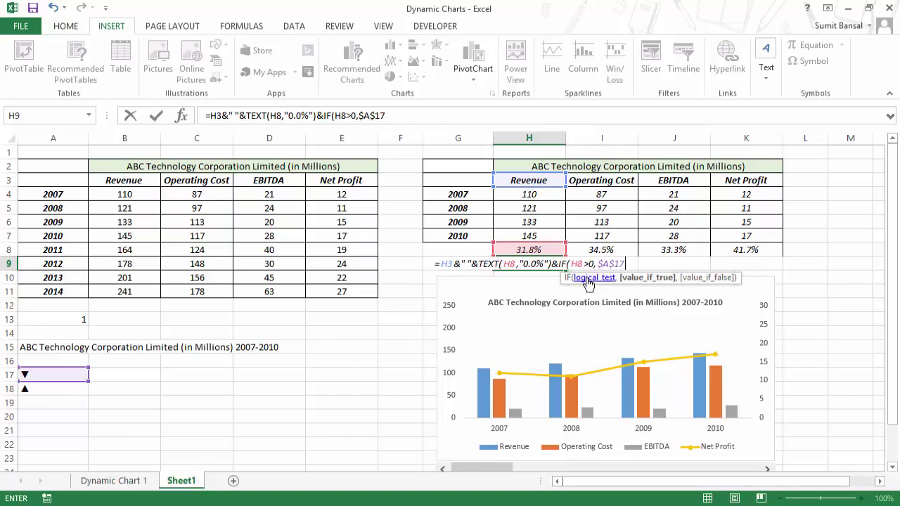
key("BackSpace")
key("BackSpace")
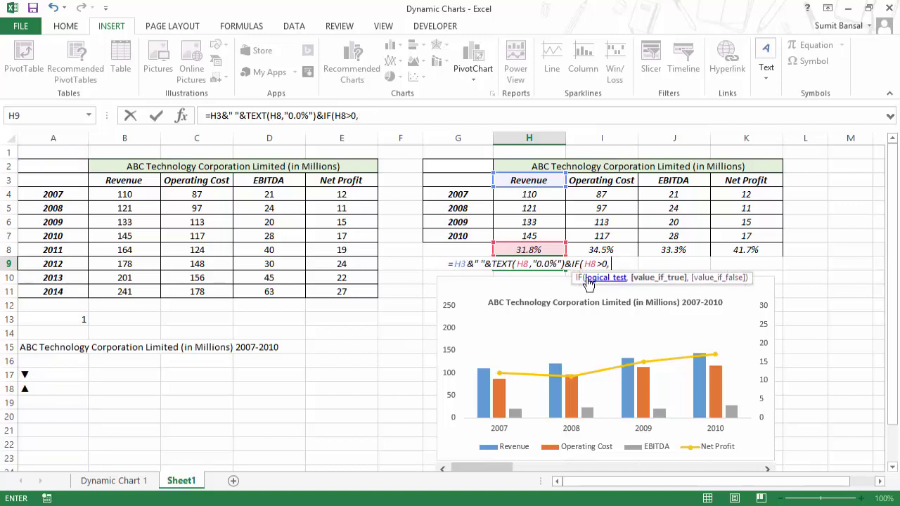
Complete the IF in H9 with $A$18 as the true result and A17 as the false result, and widen column H slightly
left_click(50, 389)
key("F4")
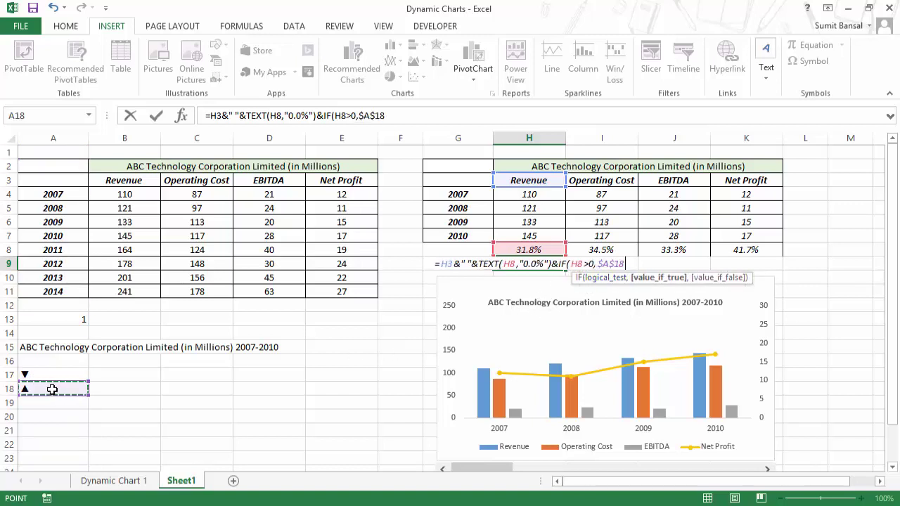
type(",")
left_click(51, 375)
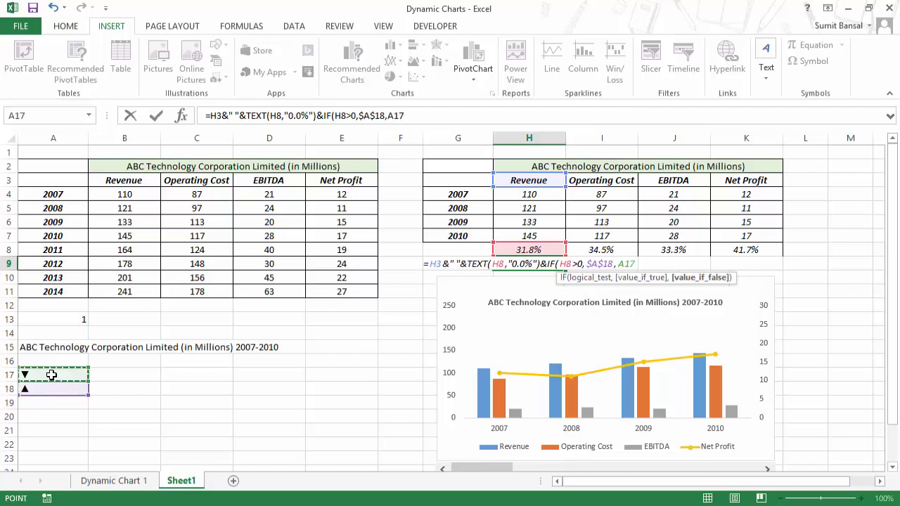
type(")")
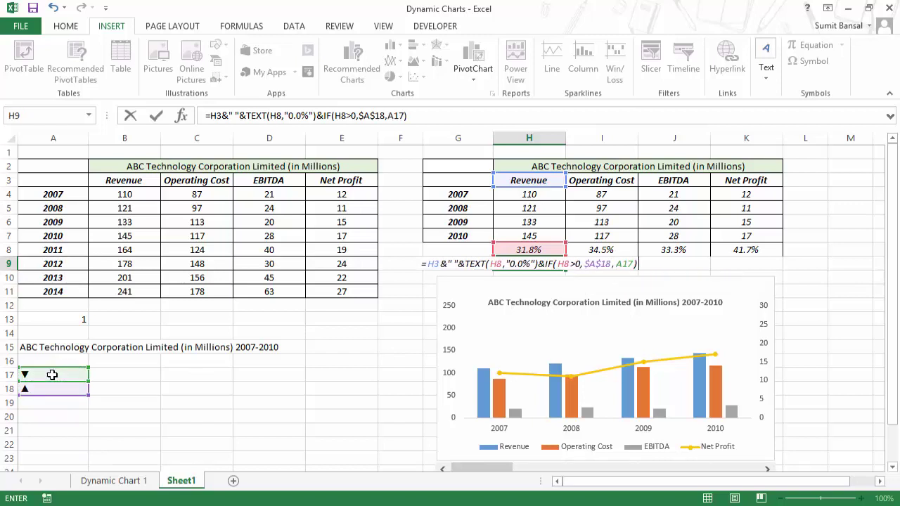
key("Return")
key("Up")
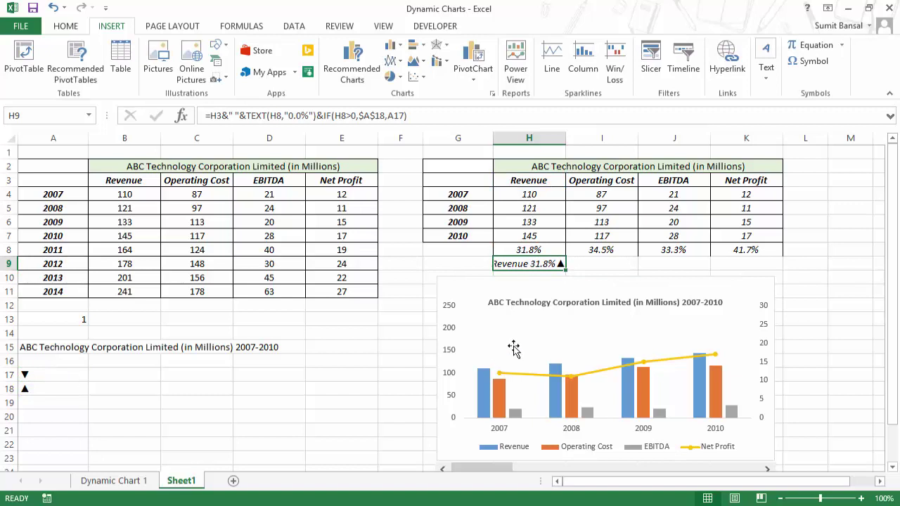
left_click_drag(564, 137, 574, 140)
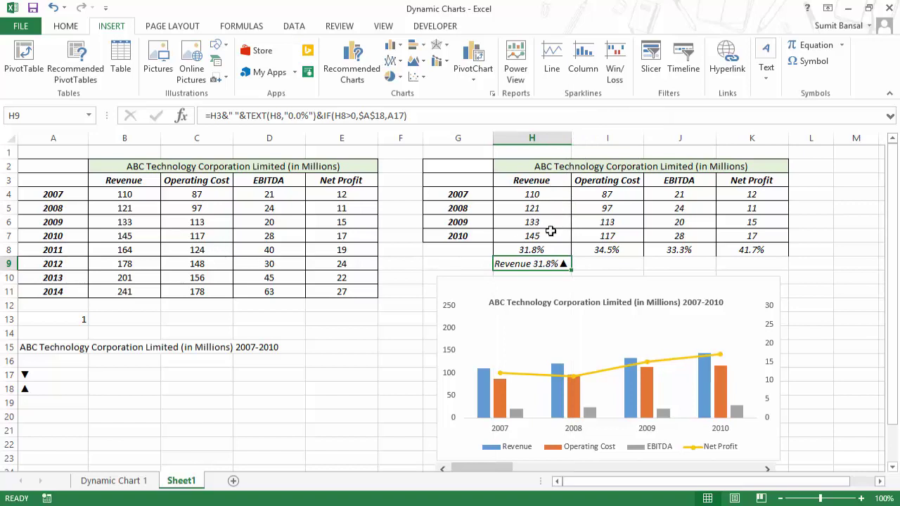
Test the growth label by setting the 2007 Revenue in H4 to 155, and undo the change
left_click(538, 194)
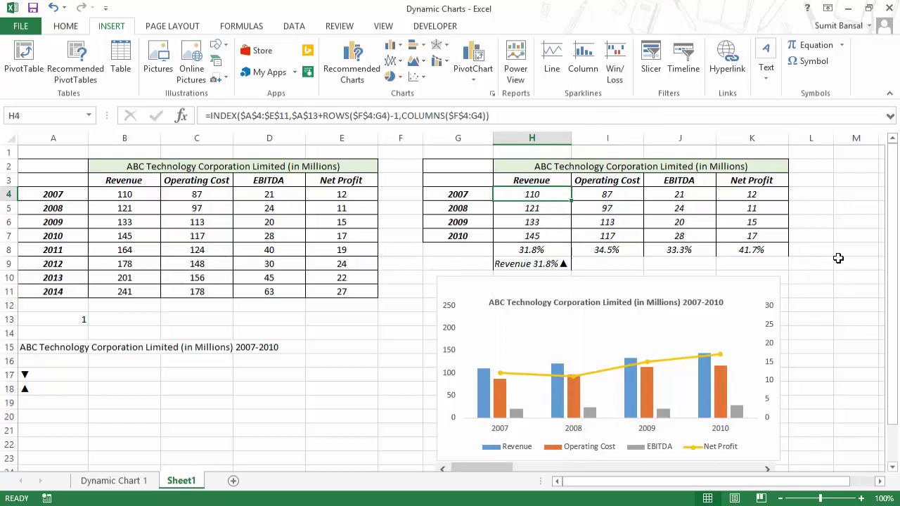
type("155")
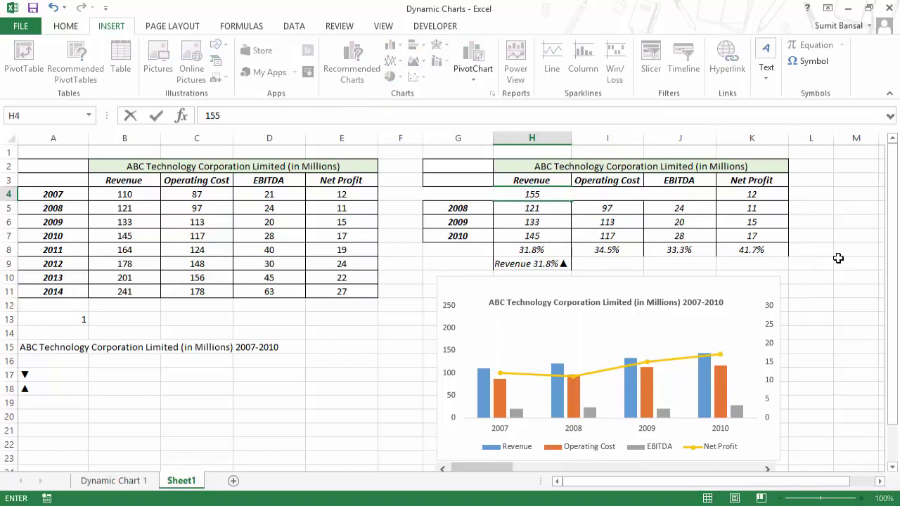
key("Return")
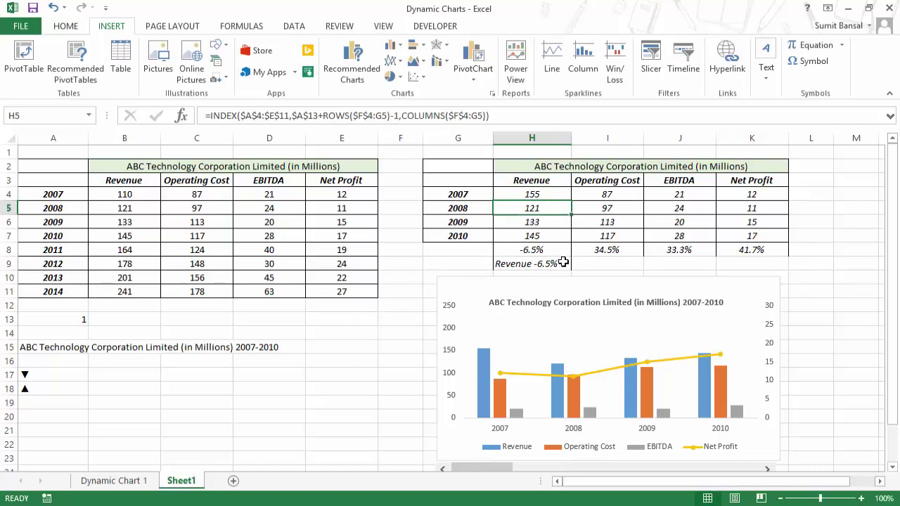
key("ctrl+z")
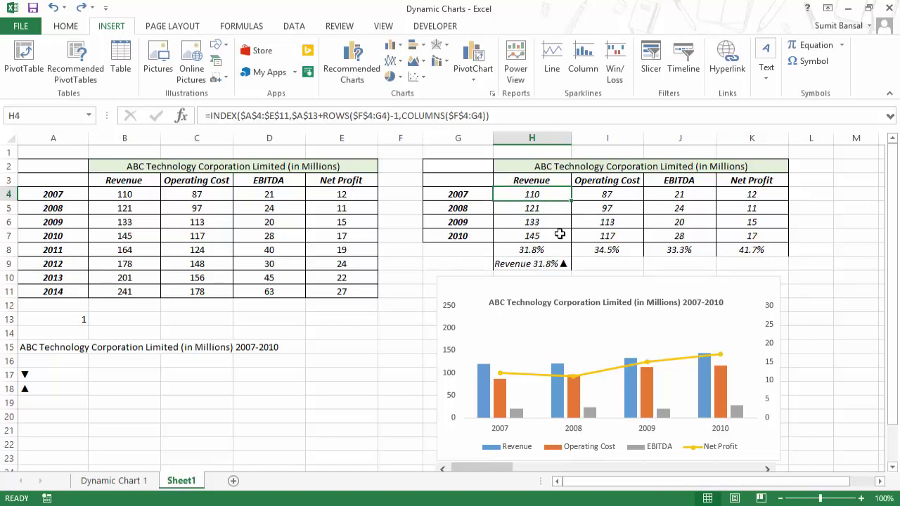
Link the blue rectangle below the chart to cell H9 so it displays the Revenue growth label
scroll(555, 385, "down", 2)
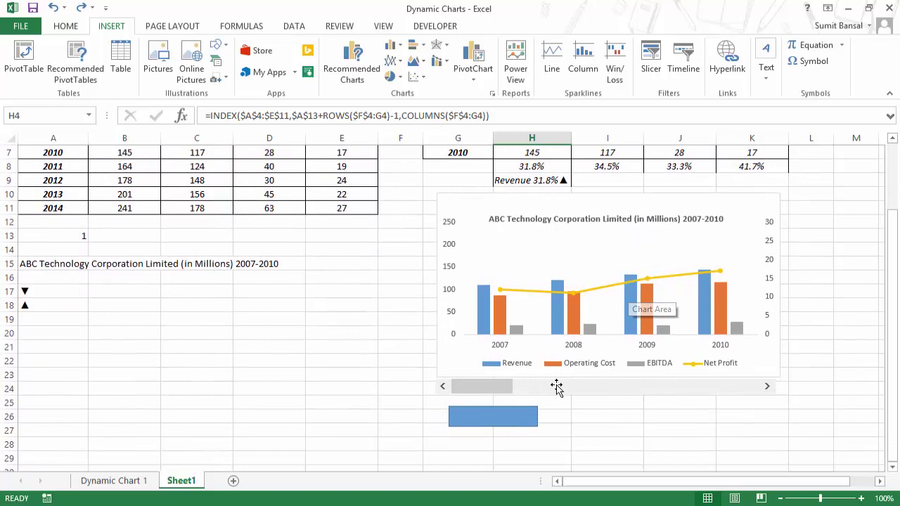
left_click(518, 414)
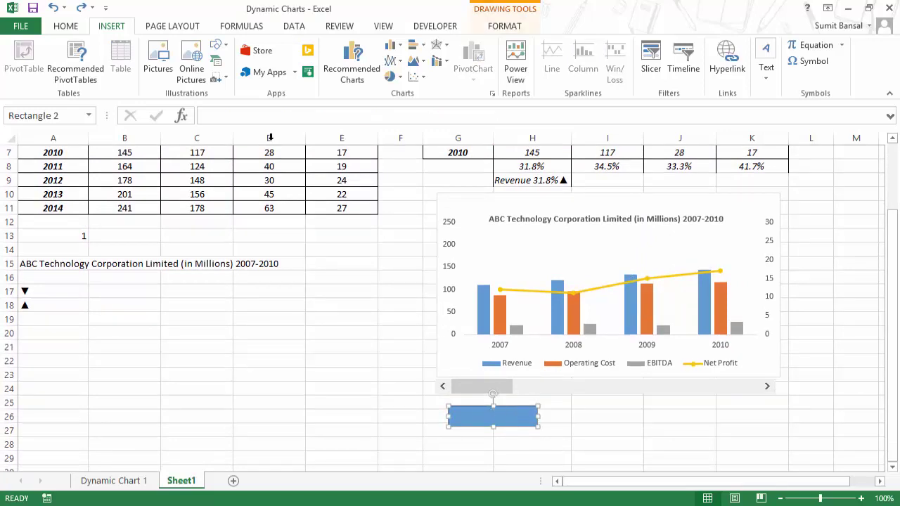
left_click(248, 121)
type("=")
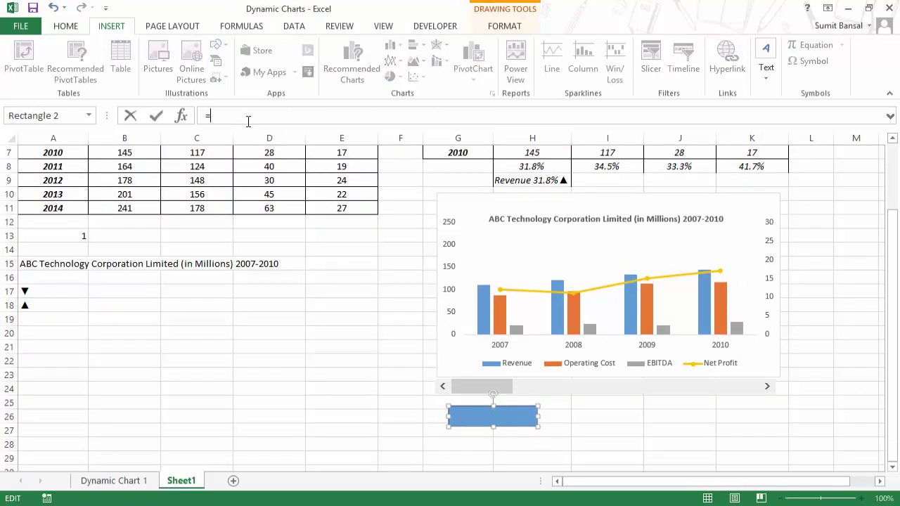
left_click(507, 186)
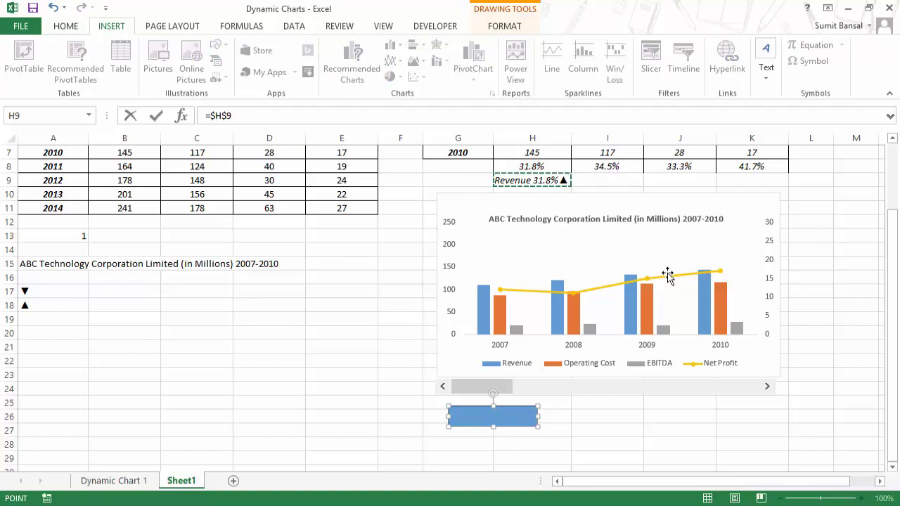
key("Return")
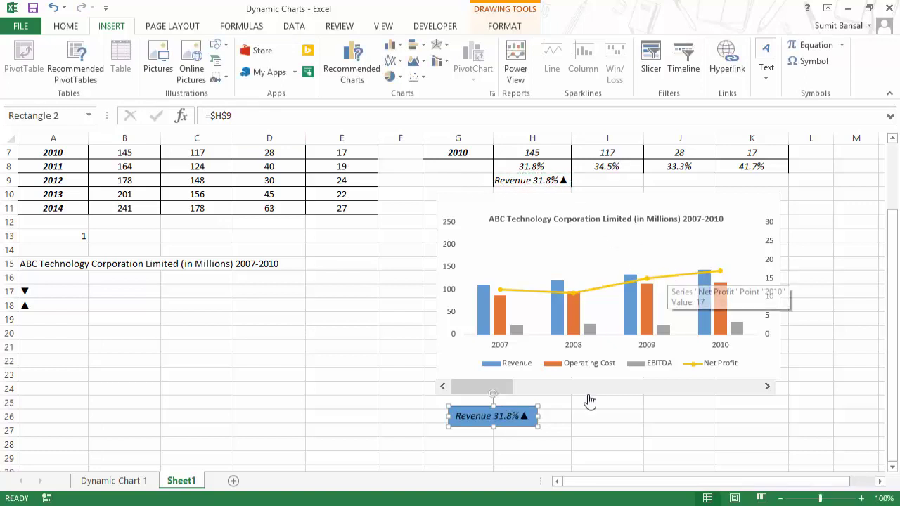
left_click(620, 441)
scroll(577, 428, "down", 1)
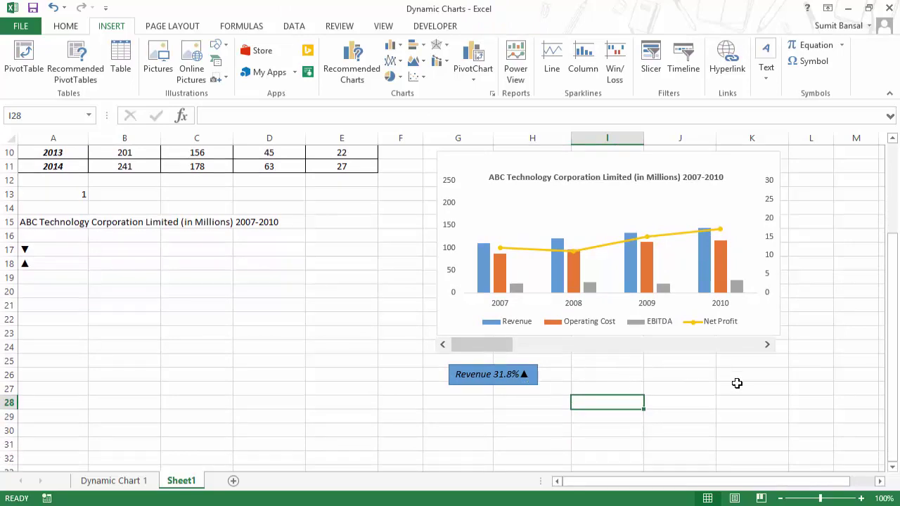
Fill the growth label formula from H9 across to K9
scroll(726, 381, "up", 3)
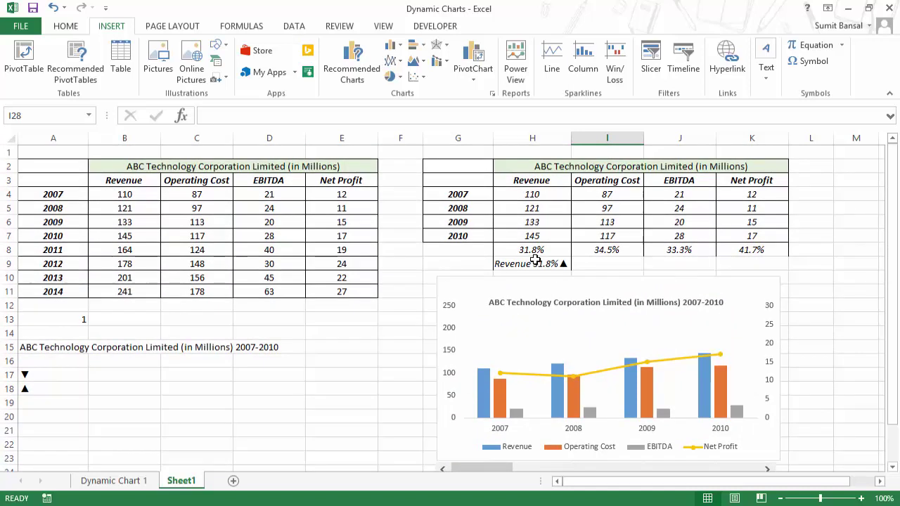
left_click(532, 264)
left_click_drag(573, 270, 776, 265)
left_click(610, 264)
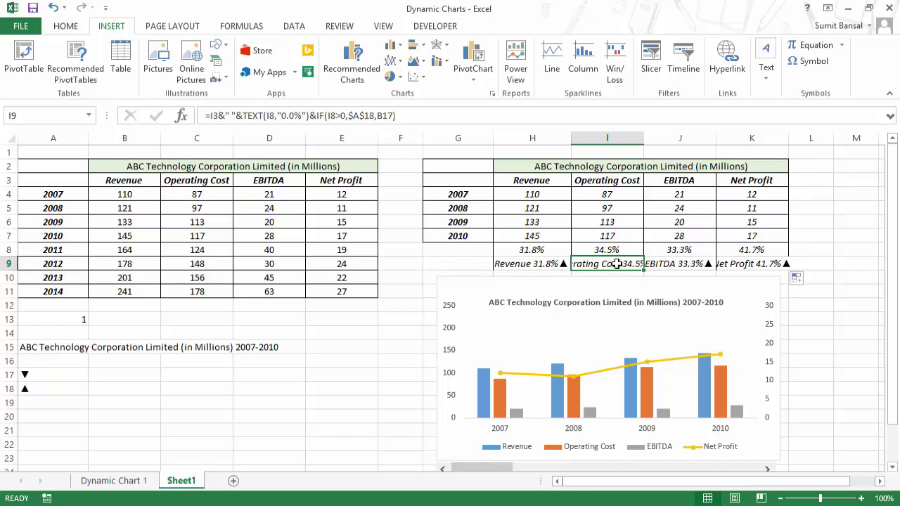
Duplicate the blue Revenue rectangle beside the original and fill the copy with orange
scroll(598, 330, "down", 2)
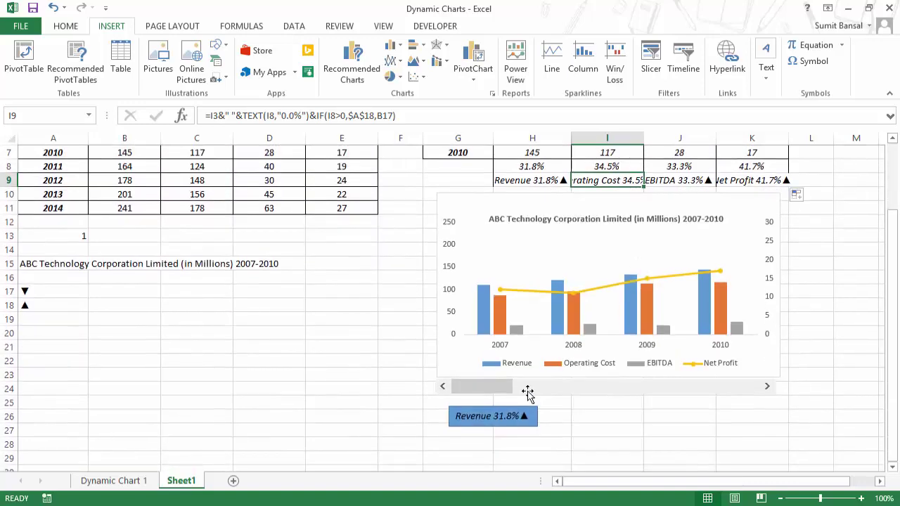
left_click(478, 433)
left_click_drag(477, 432, 582, 424)
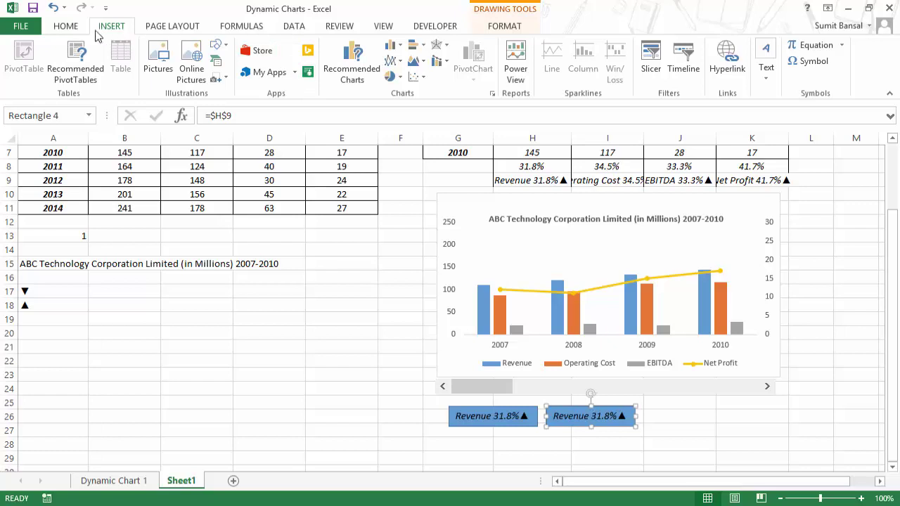
left_click(72, 28)
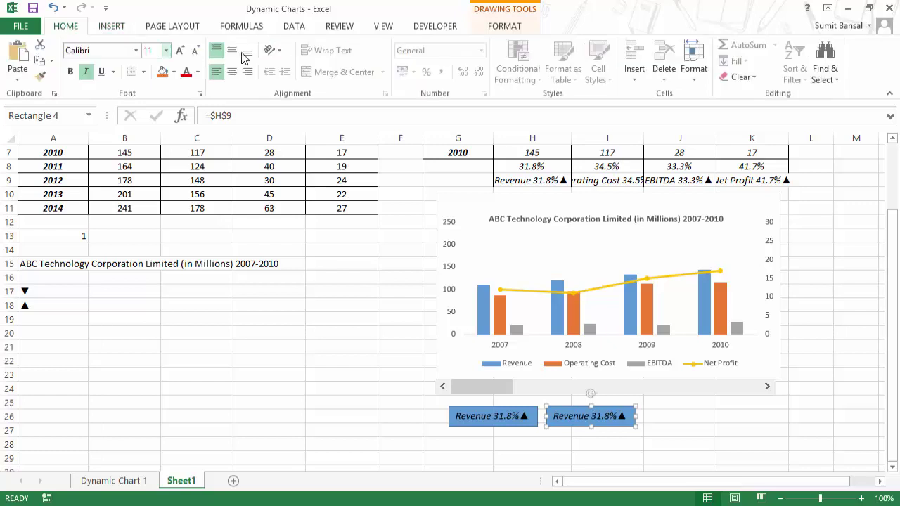
left_click(163, 73)
Link the orange rectangle to cell I9 for the Operating Cost label
left_click(268, 118)
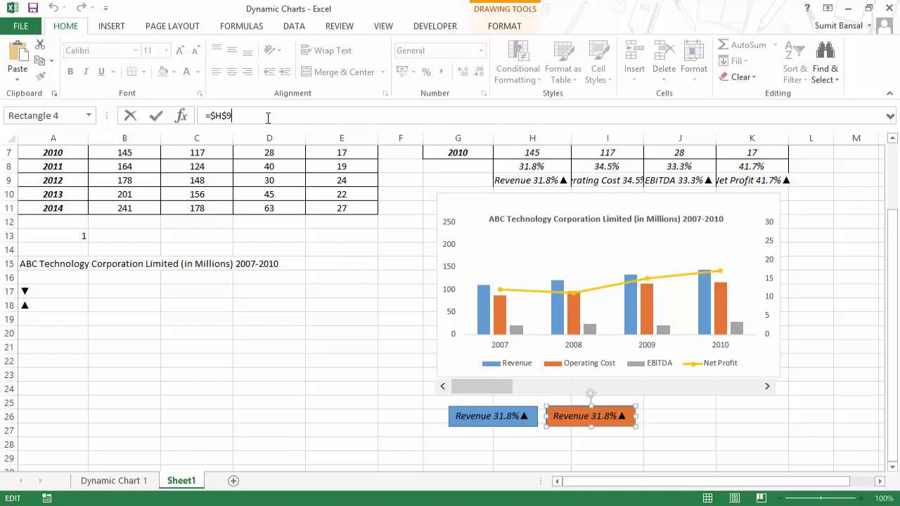
left_click(611, 181)
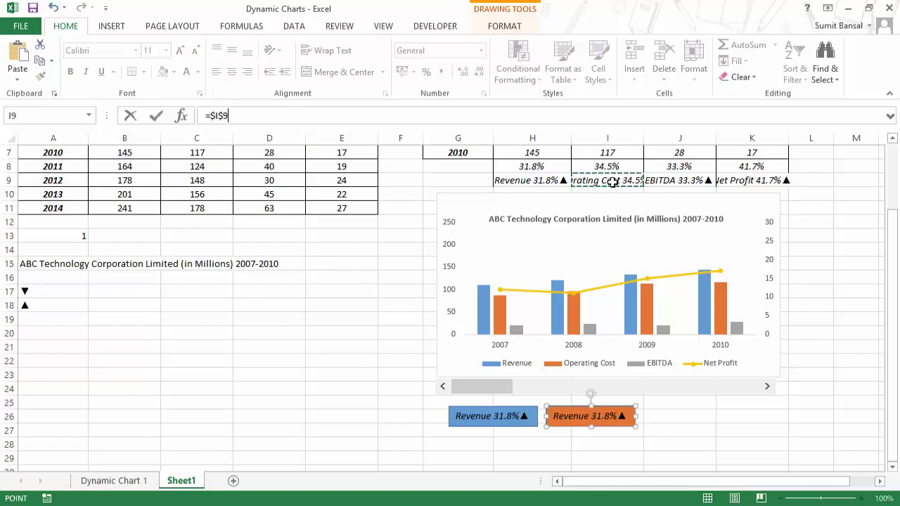
key("Return")
left_click(691, 460)
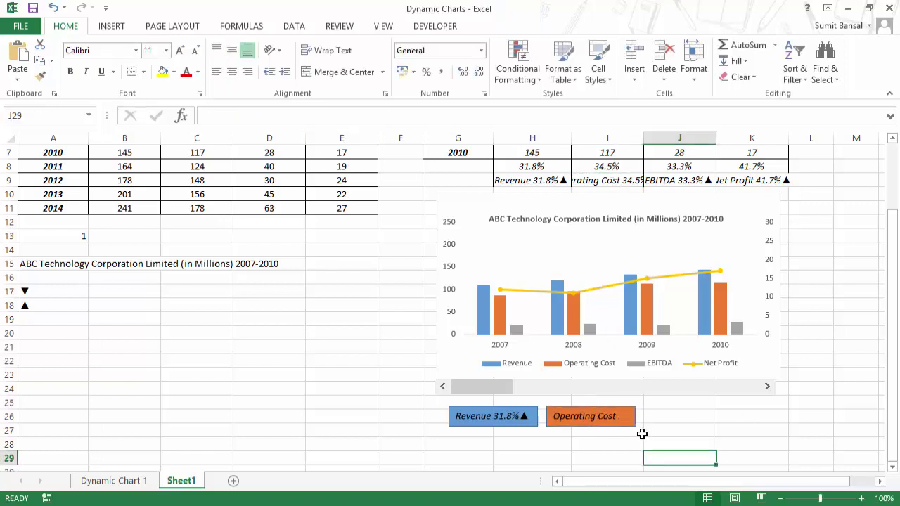
Widen the orange rectangle to fit the full Operating Cost label on one line
left_click(603, 421)
left_click_drag(636, 416, 659, 416)
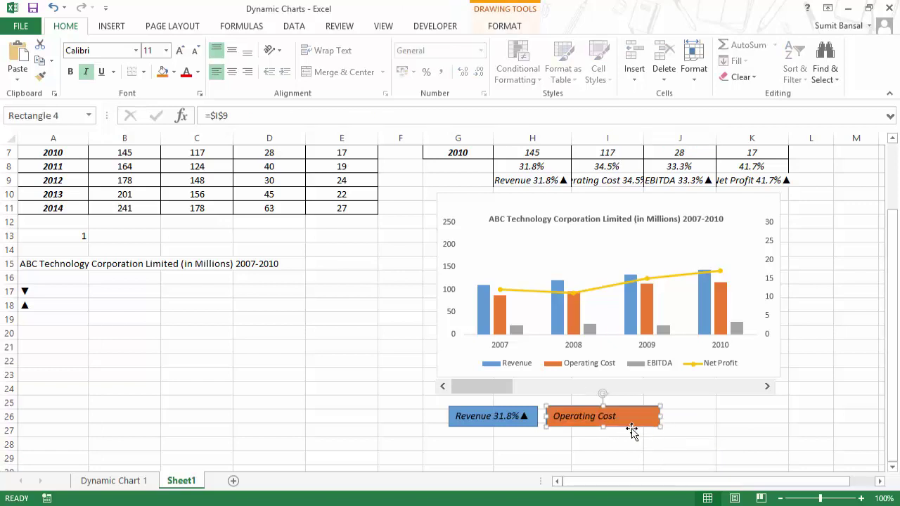
left_click_drag(602, 426, 603, 436)
left_click_drag(660, 422, 670, 420)
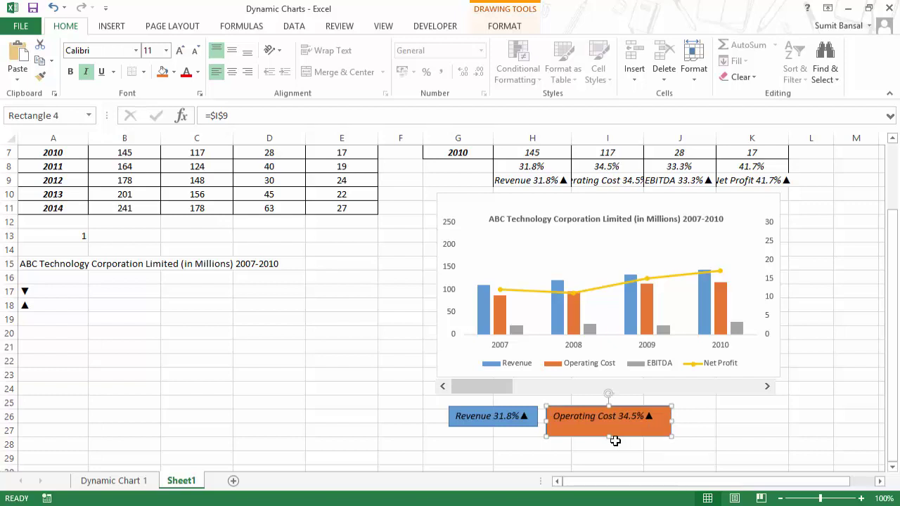
left_click_drag(609, 437, 609, 425)
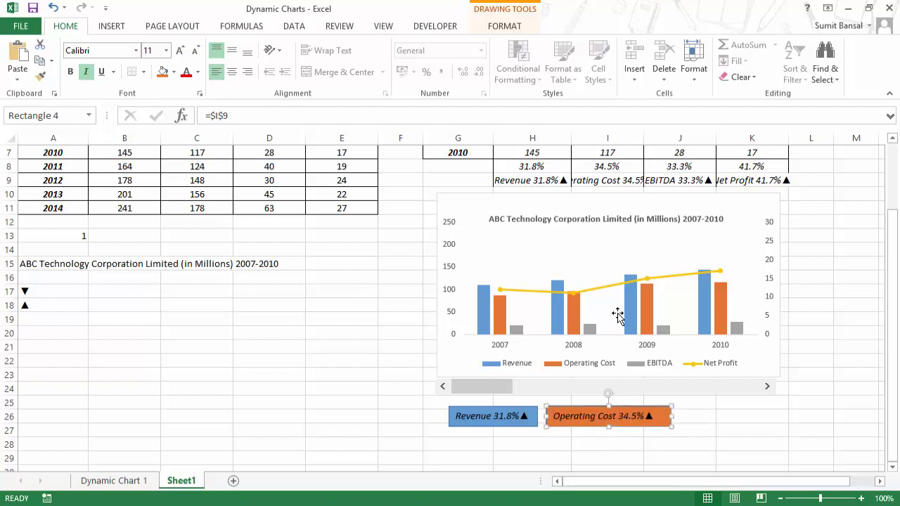
Remove the header reference and space from the H9 formula, making it =TEXT(H8,"0.0%")&IF(H8>0,$A$18,A17)
left_click(524, 180)
scroll(413, 360, "up", 2)
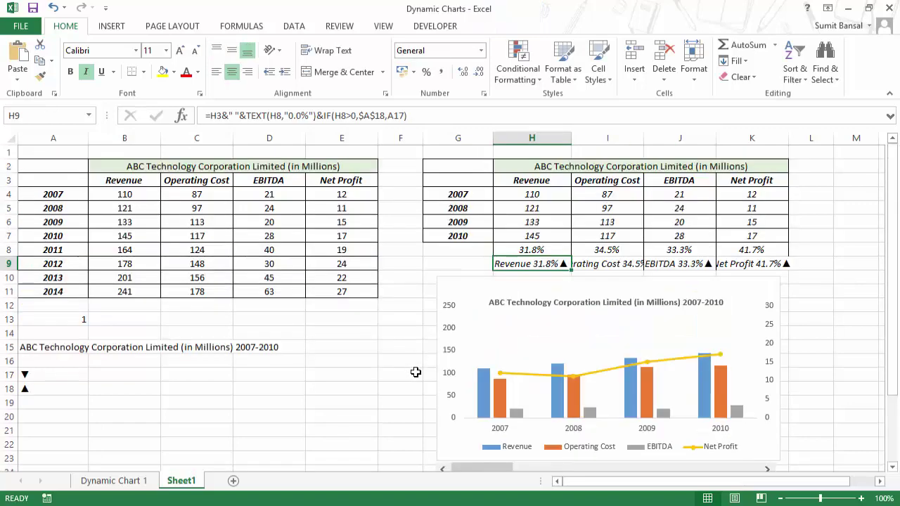
key("F2")
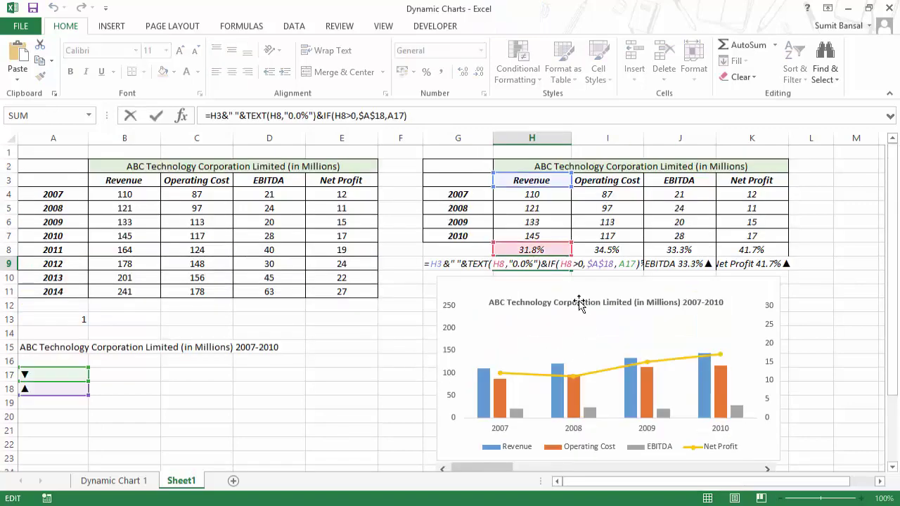
left_click(466, 264)
key("BackSpace")
key("BackSpace")
key("BackSpace")
key("BackSpace")
key("BackSpace")
key("BackSpace")
key("BackSpace")
key("Return")
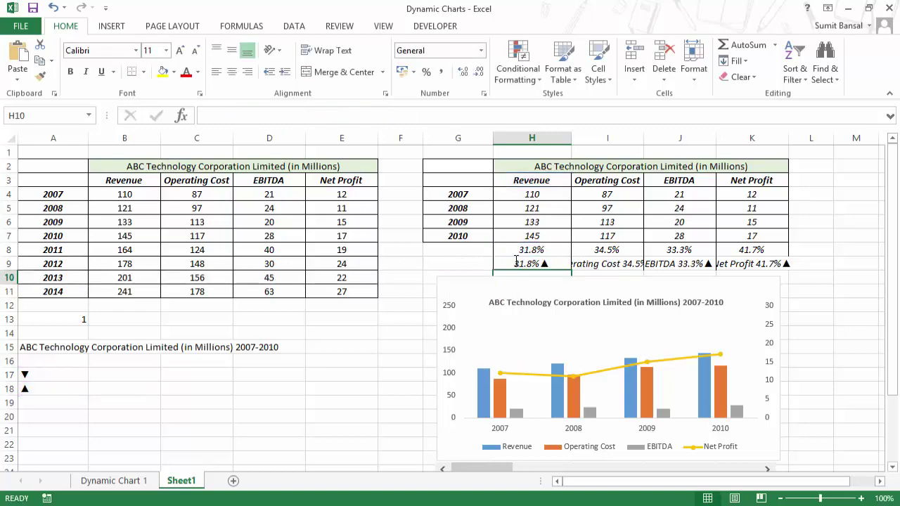
Fill the shortened growth formula from H9 across to K9
scroll(516, 260, "down", 1)
left_click(560, 222)
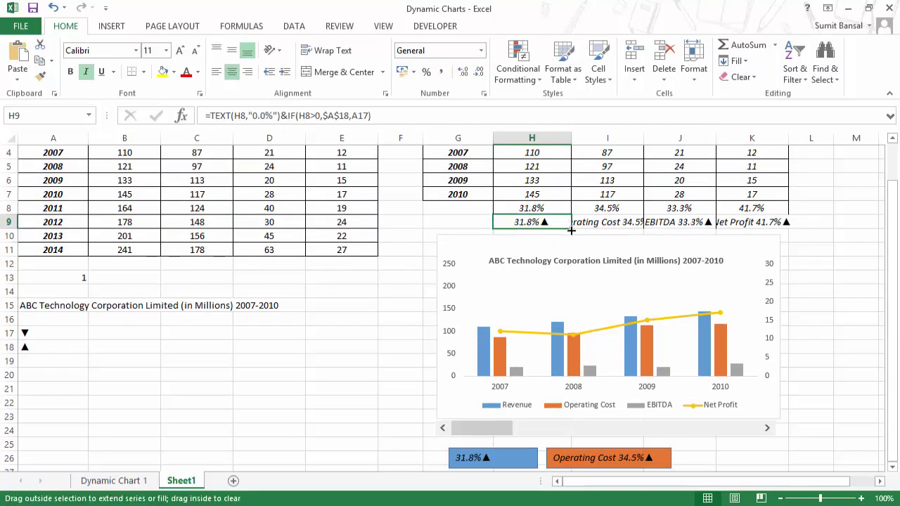
left_click_drag(571, 229, 784, 246)
scroll(820, 331, "down", 1)
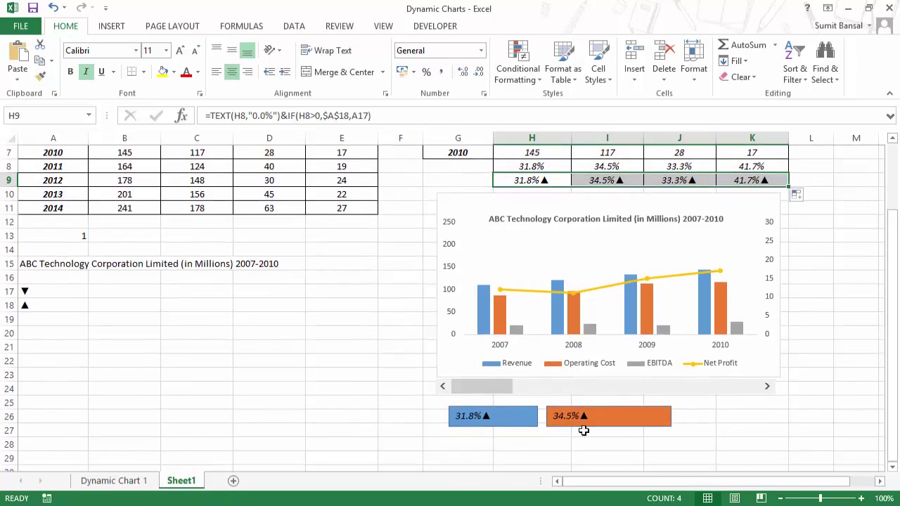
Narrow the blue and orange rectangles to fit their percentages and place the orange one right beside the blue one
left_click(518, 418)
left_click_drag(538, 416, 508, 415)
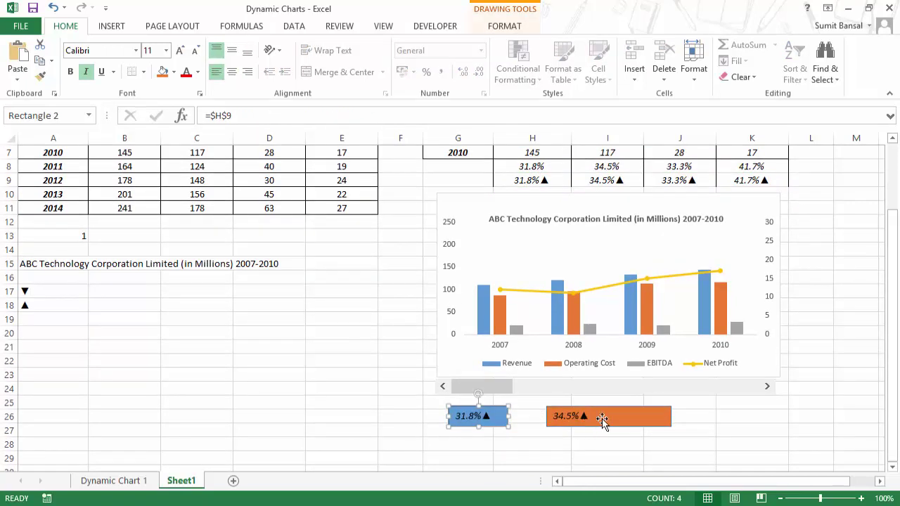
left_click(598, 420)
left_click_drag(661, 419, 570, 415)
left_click(618, 420)
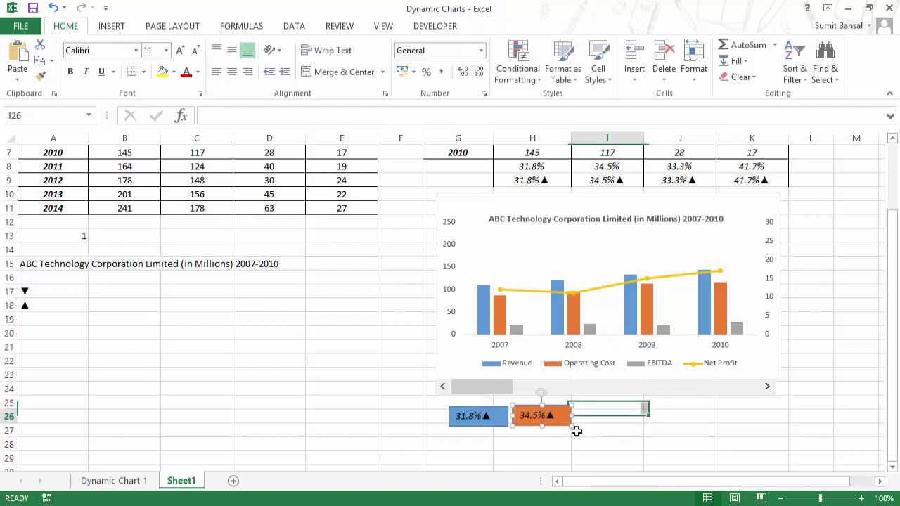
Duplicate the orange rectangle twice, placing one copy next to it and the other below the chart's 2010 columns
left_click(556, 421)
left_click_drag(565, 431, 707, 429)
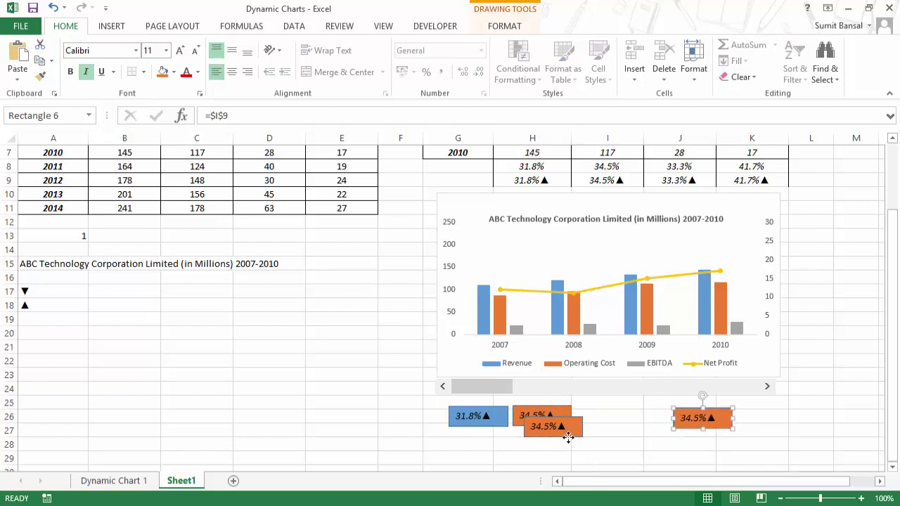
left_click_drag(568, 437, 619, 427)
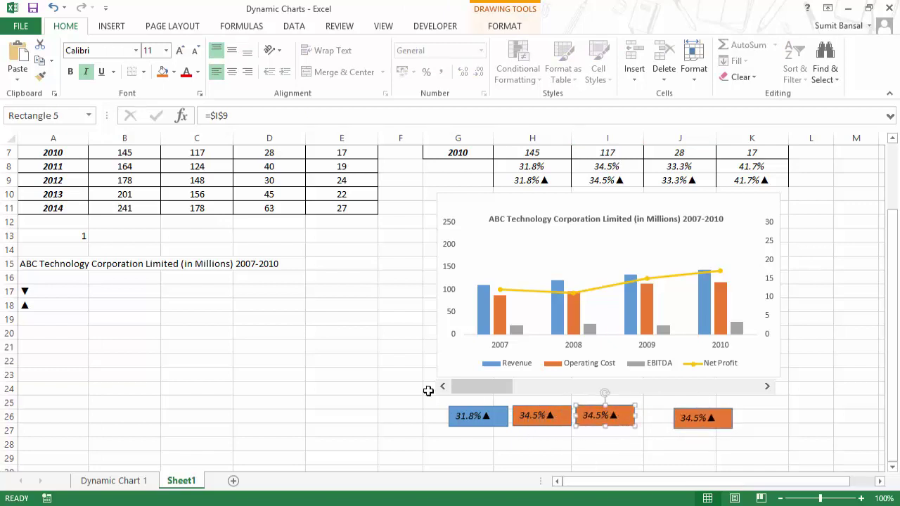
Fill the third rectangle with light gray and link it to cell J9 for EBITDA growth
left_click(174, 72)
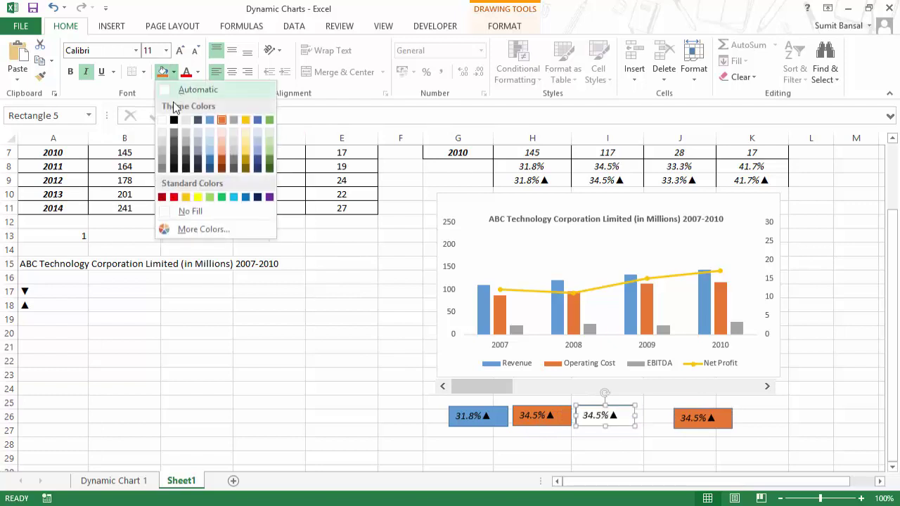
left_click(164, 156)
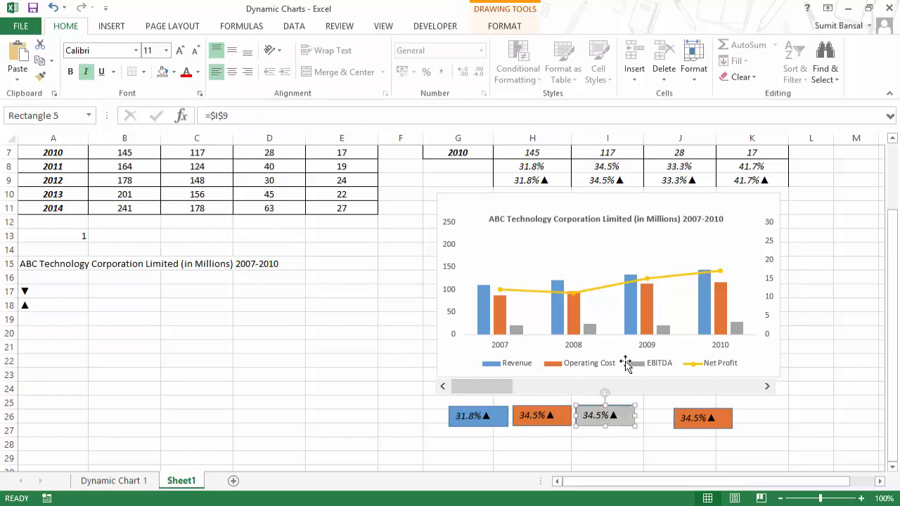
left_click(262, 122)
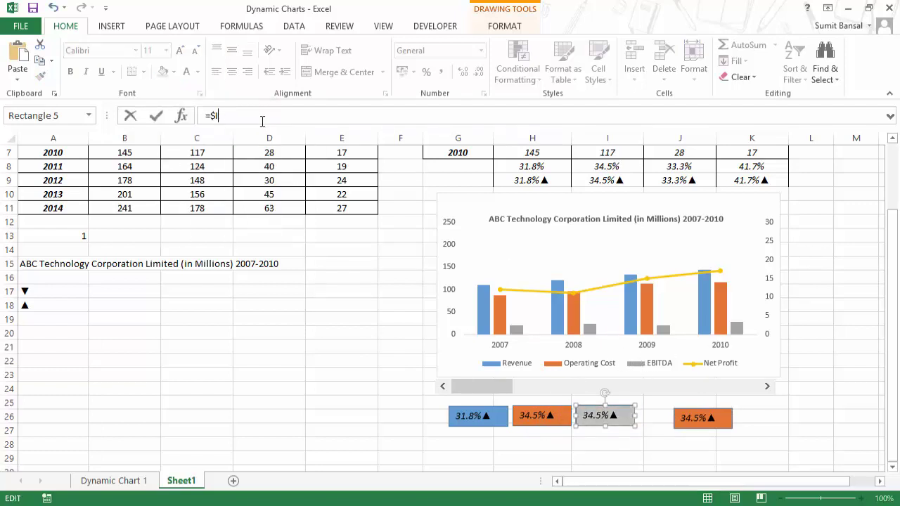
left_click(677, 178)
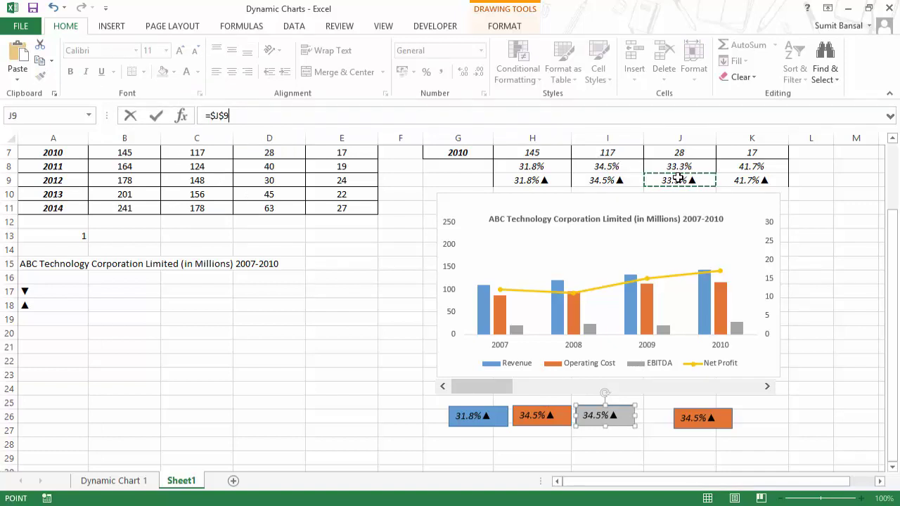
key("Return")
Fill the fourth rectangle with the golden standard color and link it to cell K9 for Net Profit growth
right_click(678, 426)
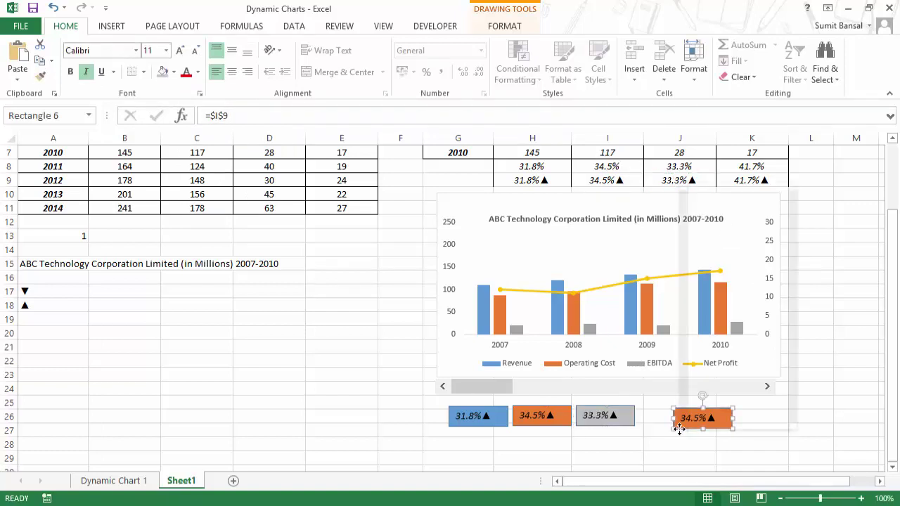
left_click(174, 73)
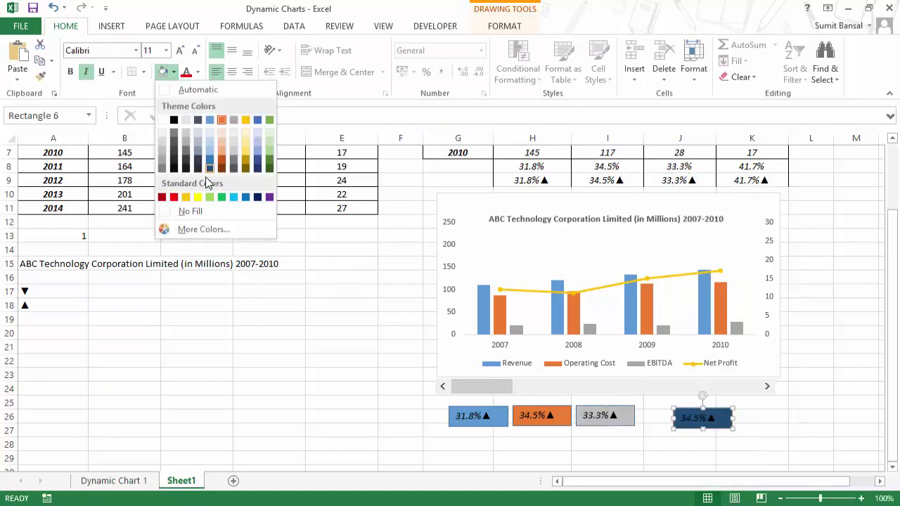
left_click(185, 198)
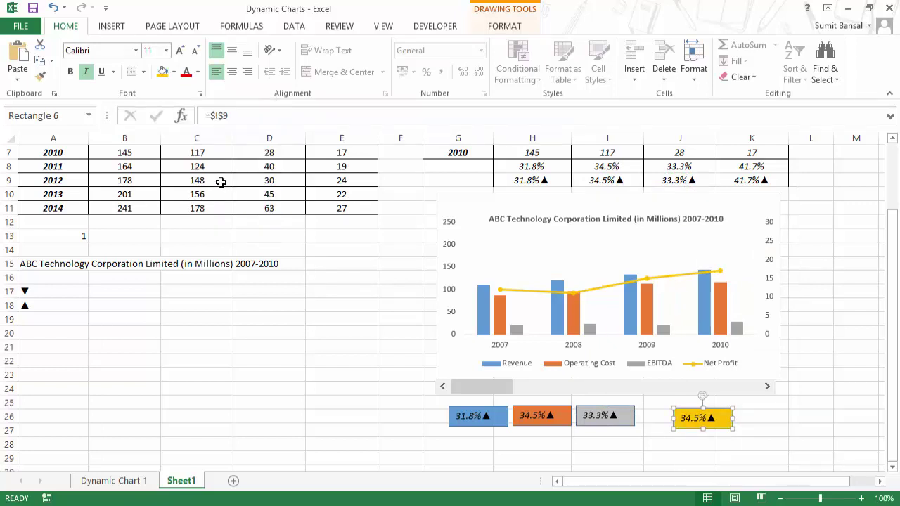
left_click(244, 116)
key("BackSpace")
key("BackSpace")
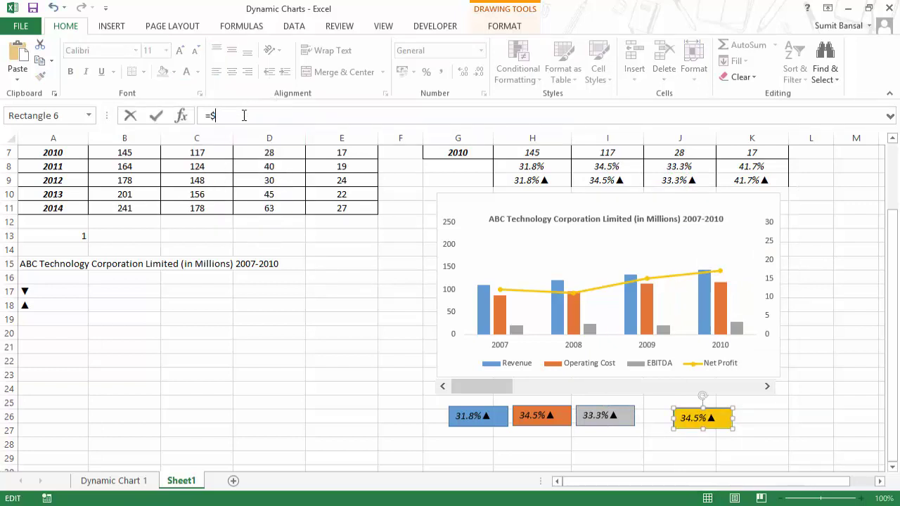
left_click(750, 180)
key("Return")
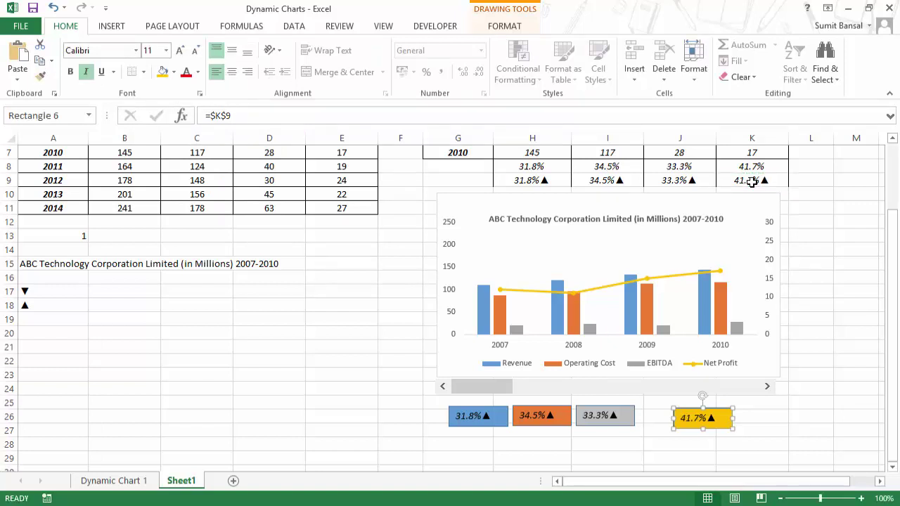
Align the tops of all four growth rectangles and distribute them evenly horizontally
left_click(501, 418)
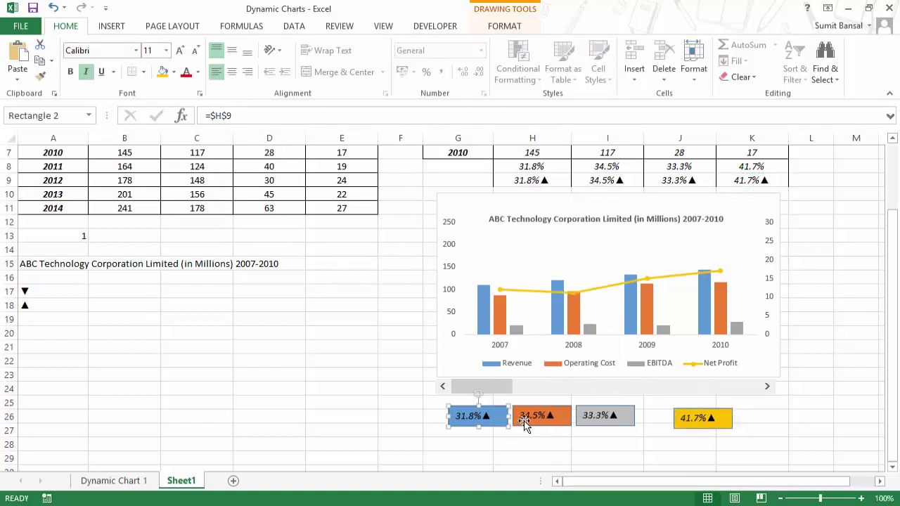
left_click(564, 421, "ctrl")
left_click(590, 422, "ctrl")
left_click(677, 421, "ctrl")
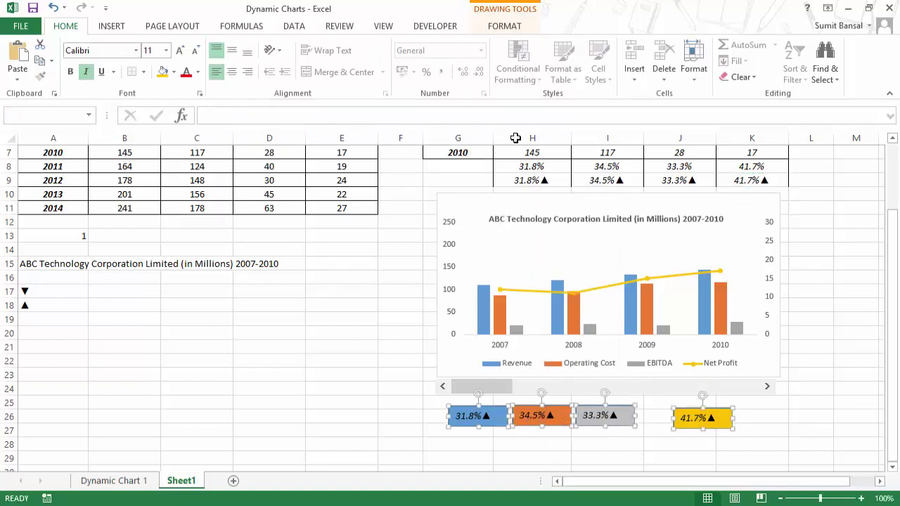
left_click(516, 31)
left_click(708, 44)
left_click(717, 114)
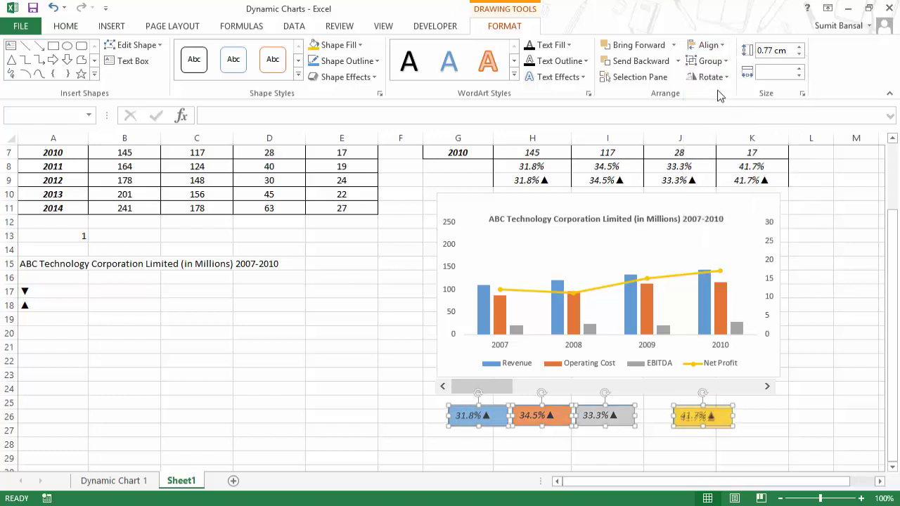
left_click(708, 45)
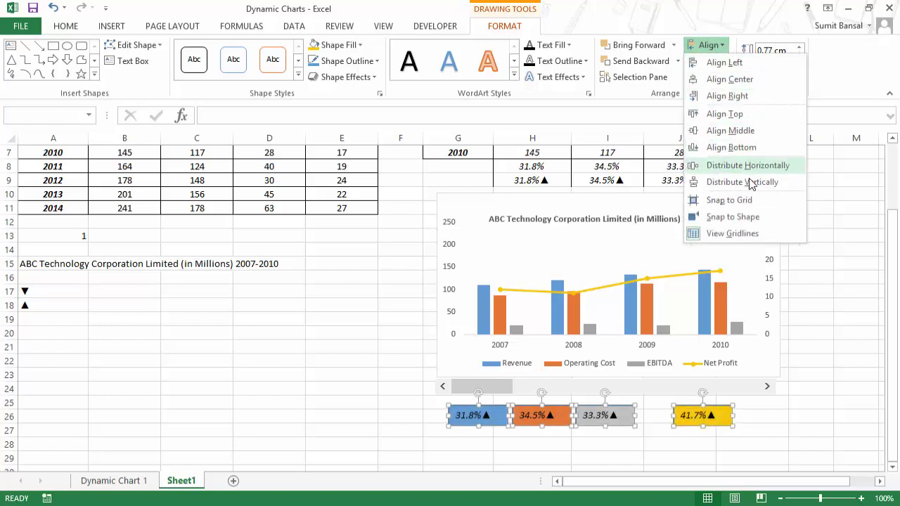
left_click(743, 166)
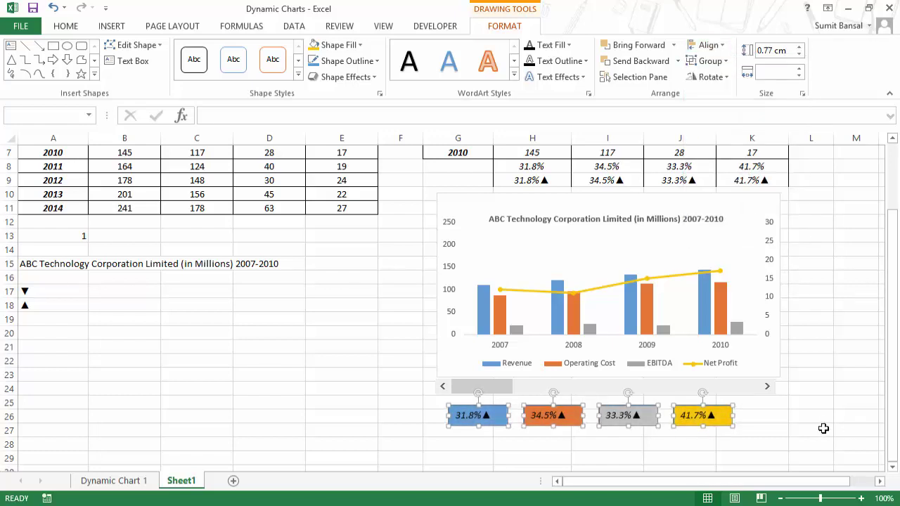
Nudge the four rectangles together to the right so the row sits centered beneath the chart
key("Right")
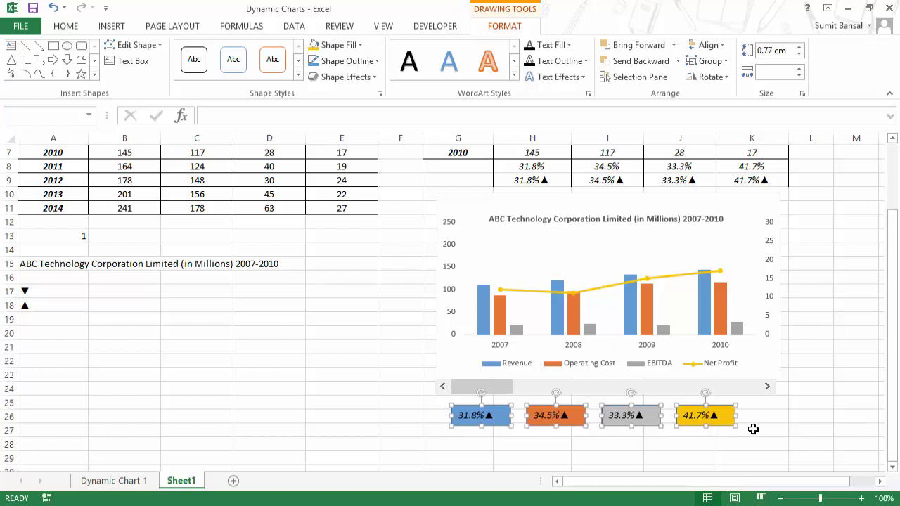
key("Right")
key("Right")
key("Right")
key("Right")
key("Right")
key("Right")
key("Right")
key("Right")
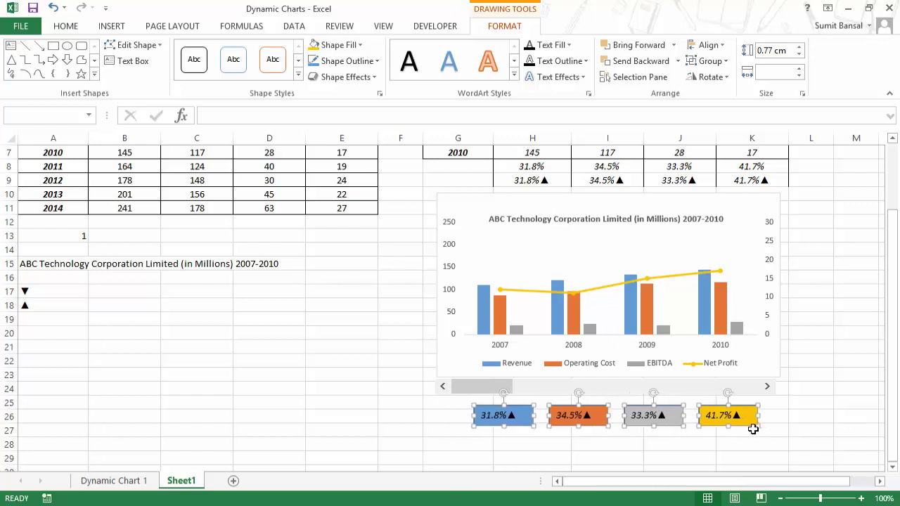
key("Escape")
Hide the gridlines on Sheet1
scroll(733, 367, "up", 1)
left_click(312, 385)
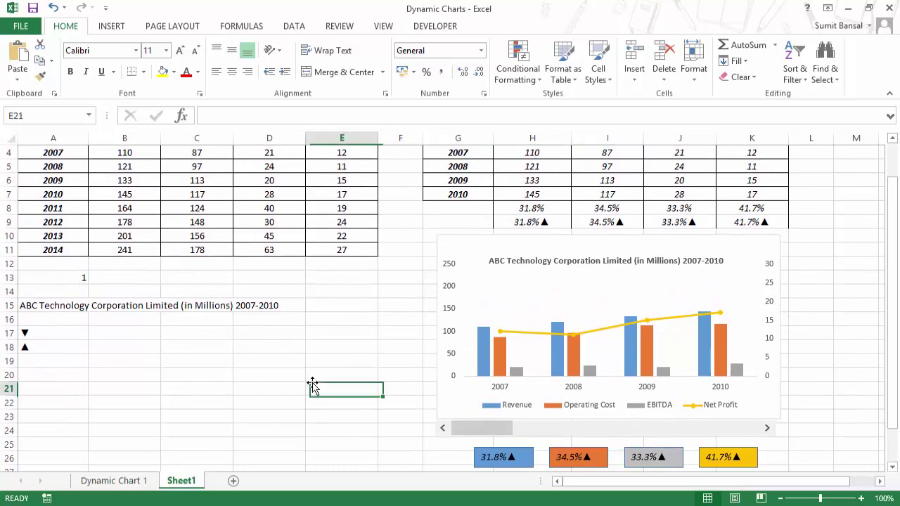
key("alt+w")
key("v")
key("g")
scroll(351, 372, "down", 2)
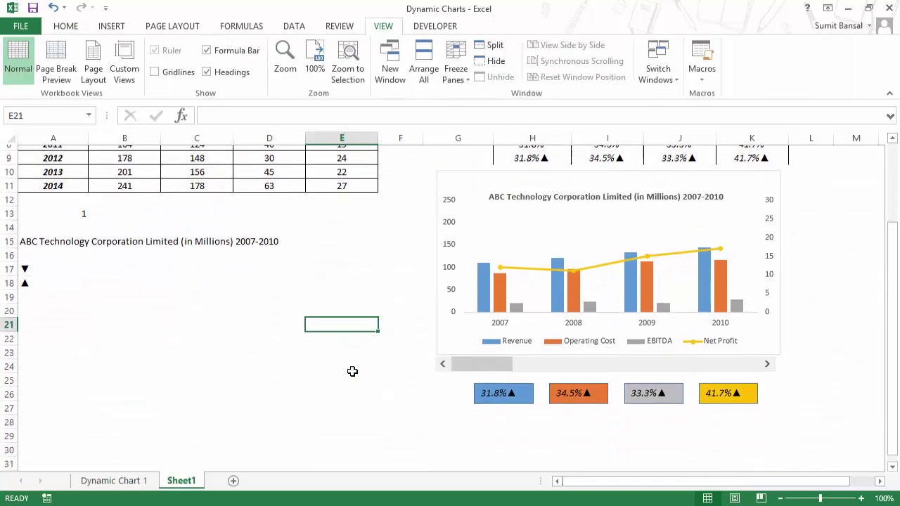
scroll(372, 371, "up", 1)
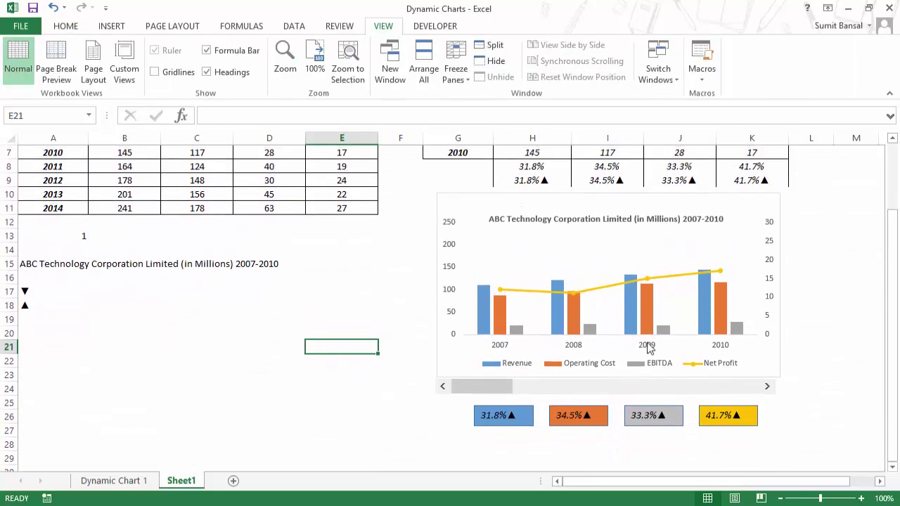
Step the chart's scroll bar forward and back through the year ranges to check the linked growth rectangles
left_click(768, 387)
left_click(767, 387)
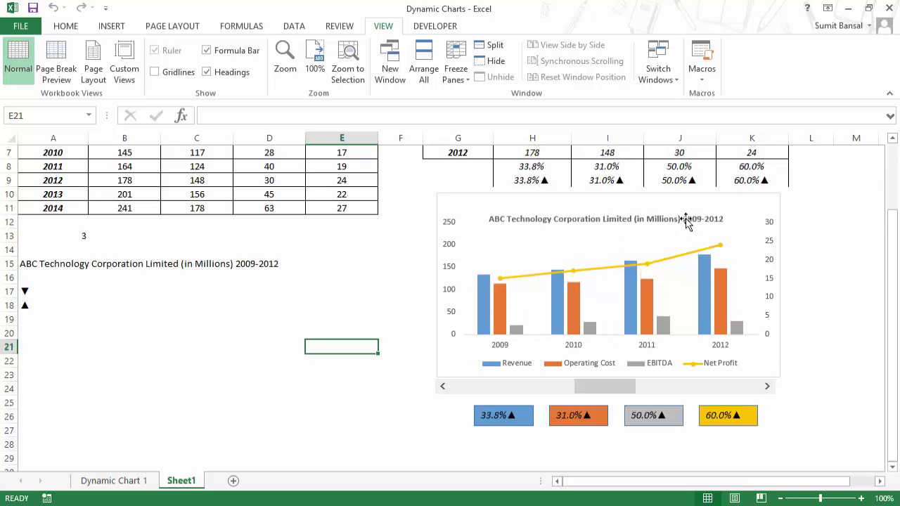
left_click(767, 386)
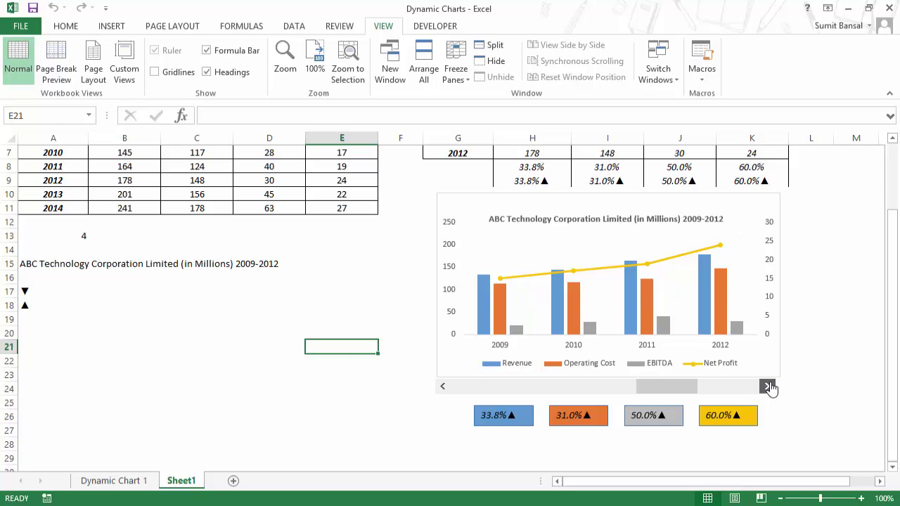
left_click(442, 387)
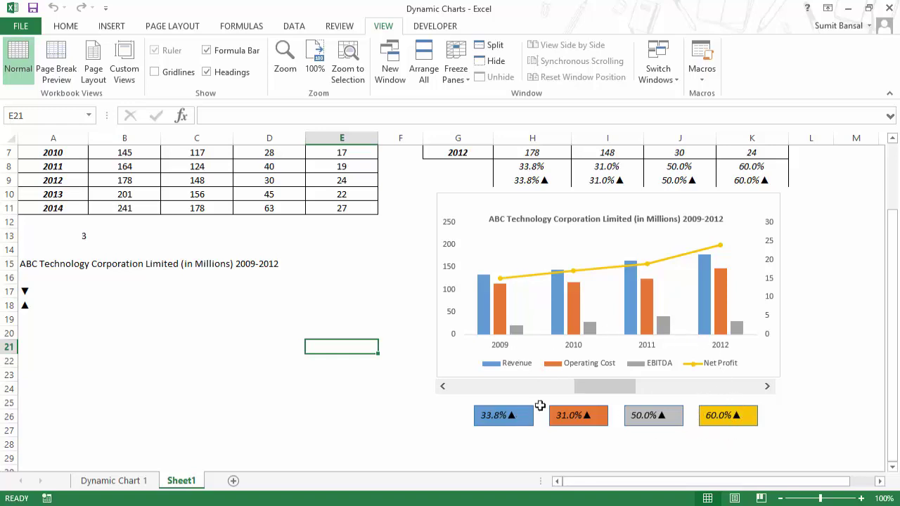
left_click(767, 386)
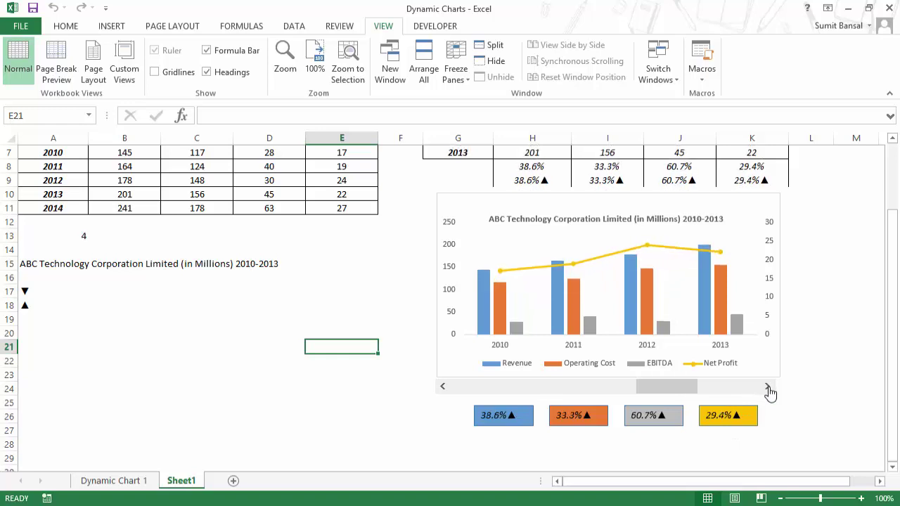
left_click(766, 386)
left_click(443, 386)
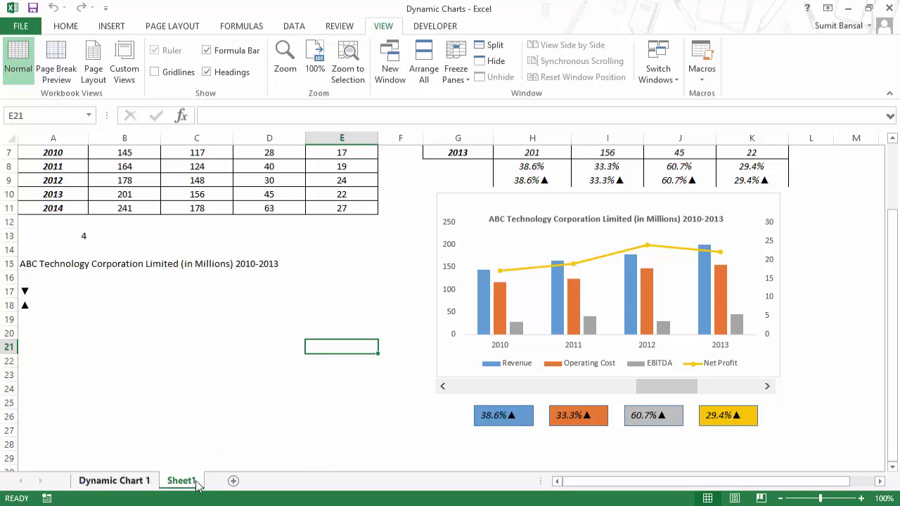
Insert a form control check box in row 21 of column B, below the arrow symbols
scroll(296, 336, "up", 2)
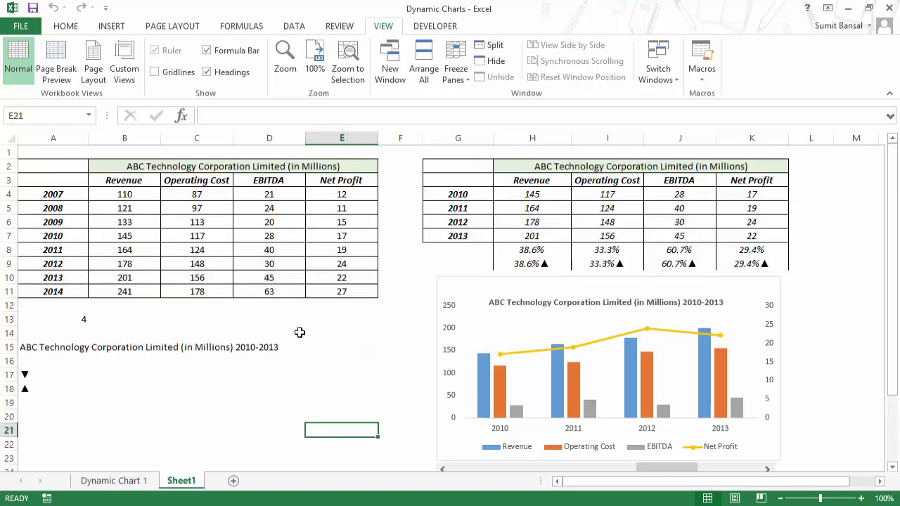
left_click(428, 28)
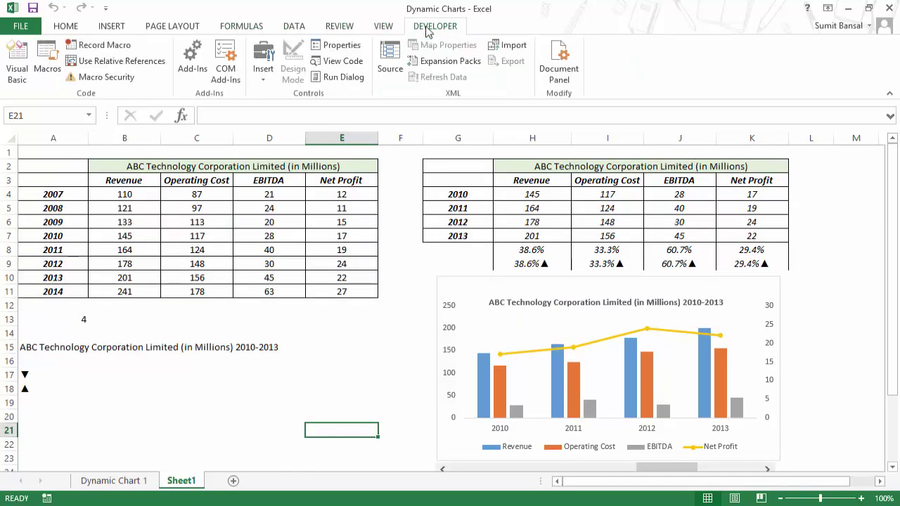
left_click(263, 68)
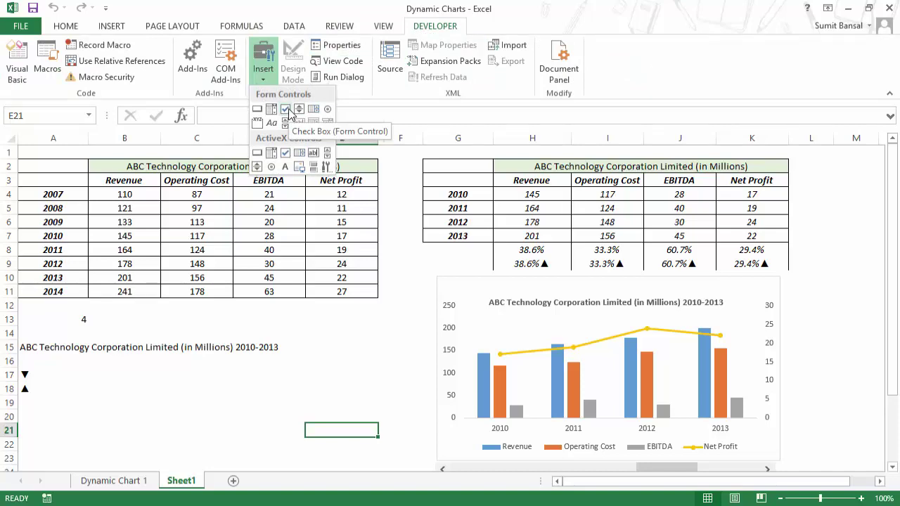
left_click(286, 110)
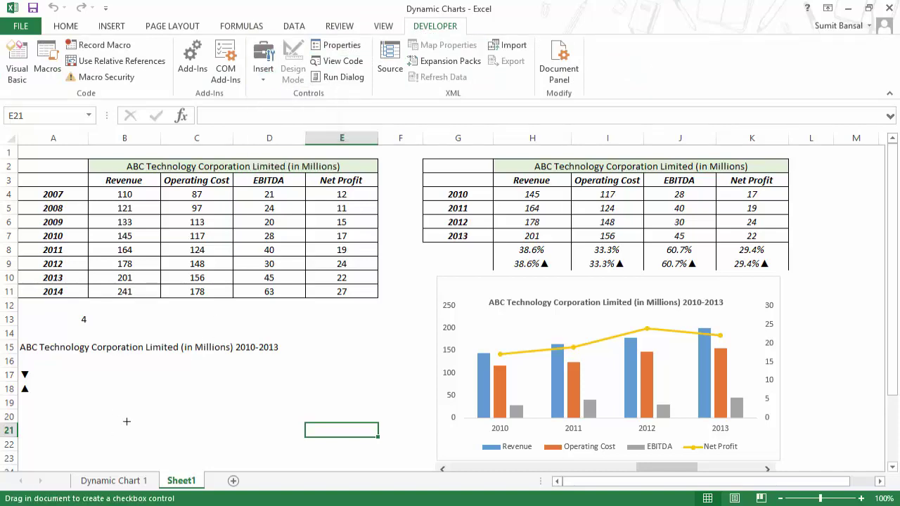
scroll(119, 394, "down", 1)
left_click(116, 381)
scroll(229, 389, "down", 1)
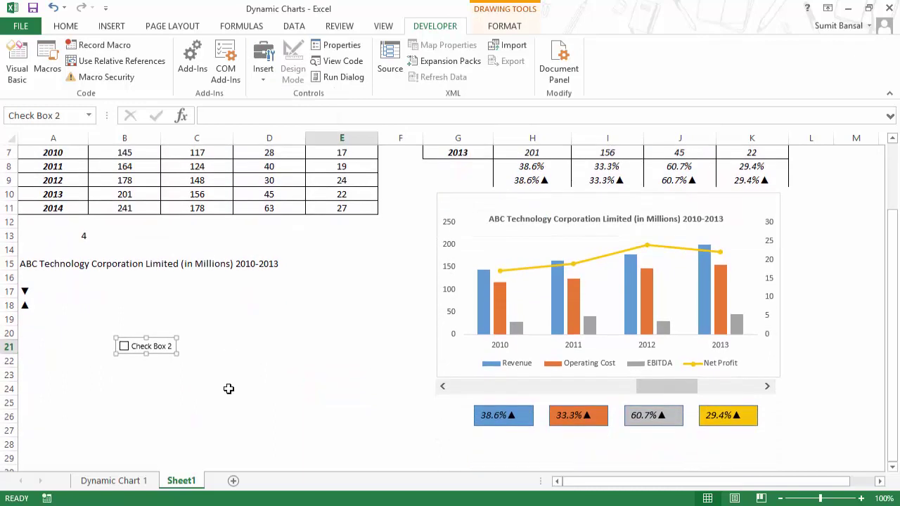
Change the check box label to Revenue and test it by checking and unchecking it
left_click(138, 348)
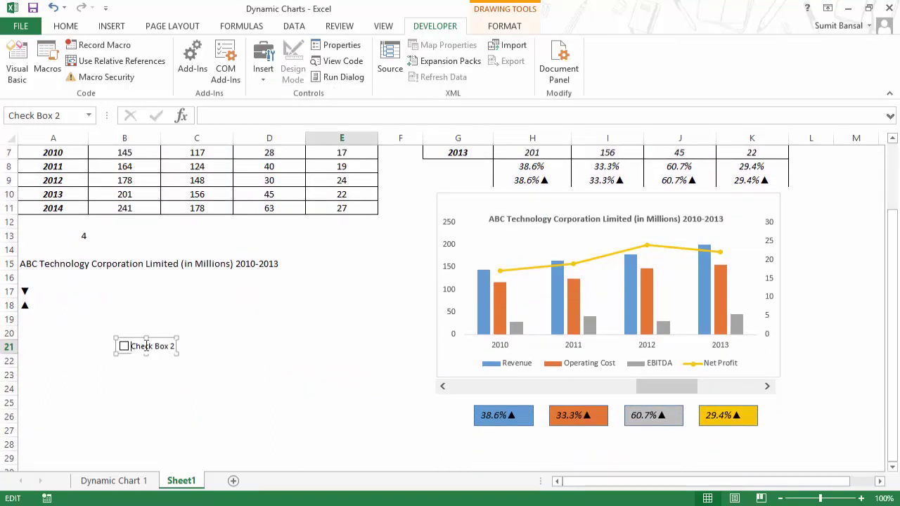
key("ctrl+a")
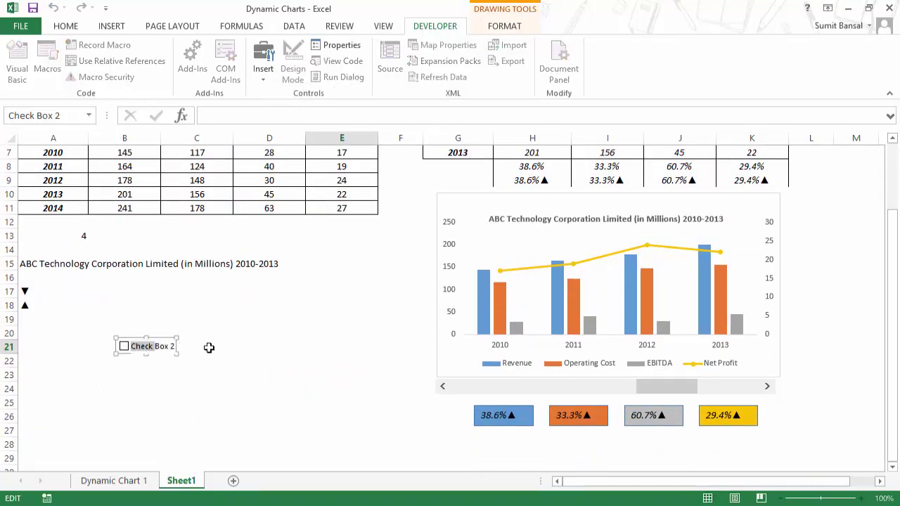
type("Revenue")
left_click(209, 348)
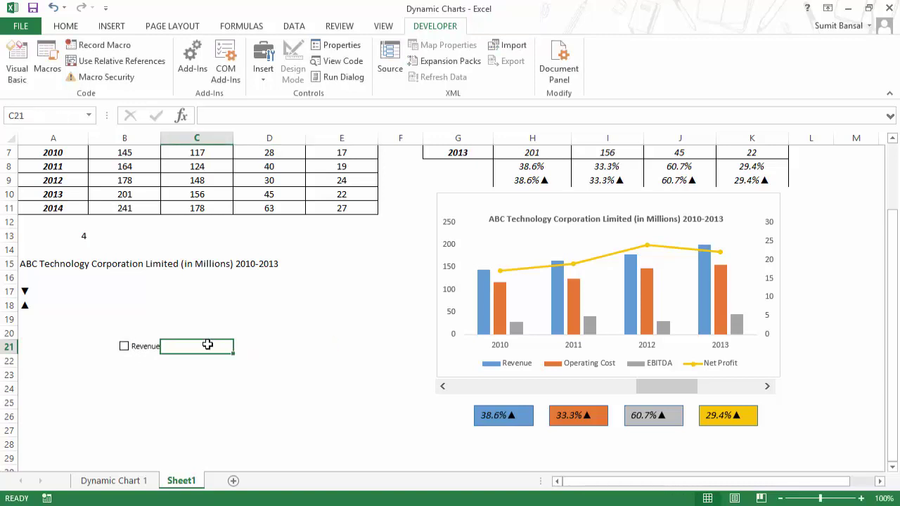
left_click(124, 347)
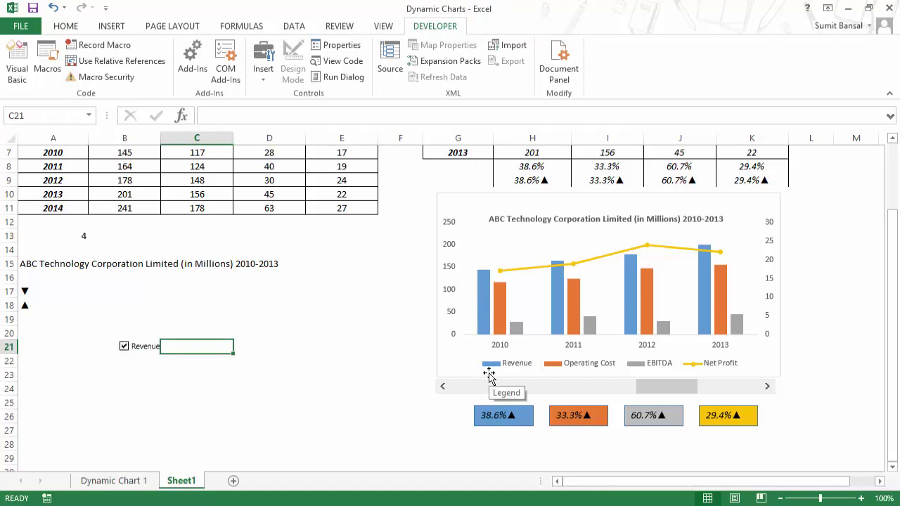
left_click(125, 347)
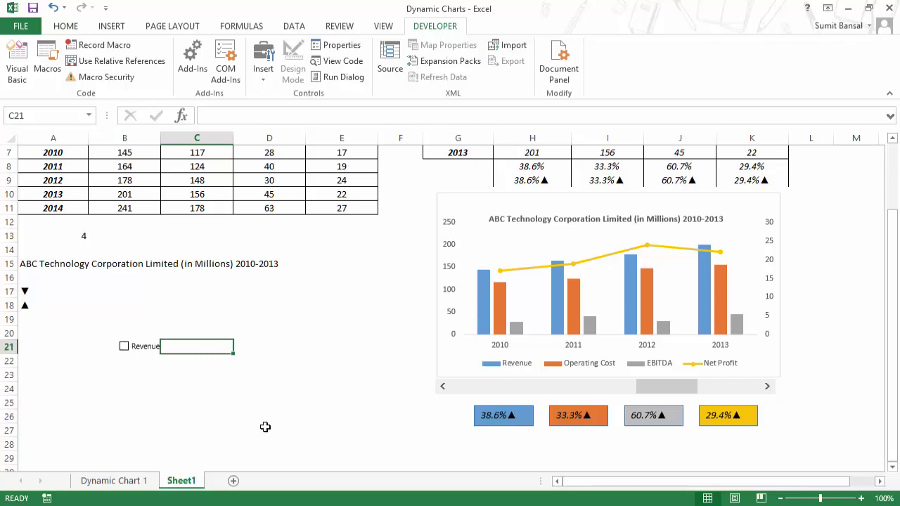
Link the Revenue check box to cell $A$21 in its control settings
right_click(134, 348)
left_click(185, 478)
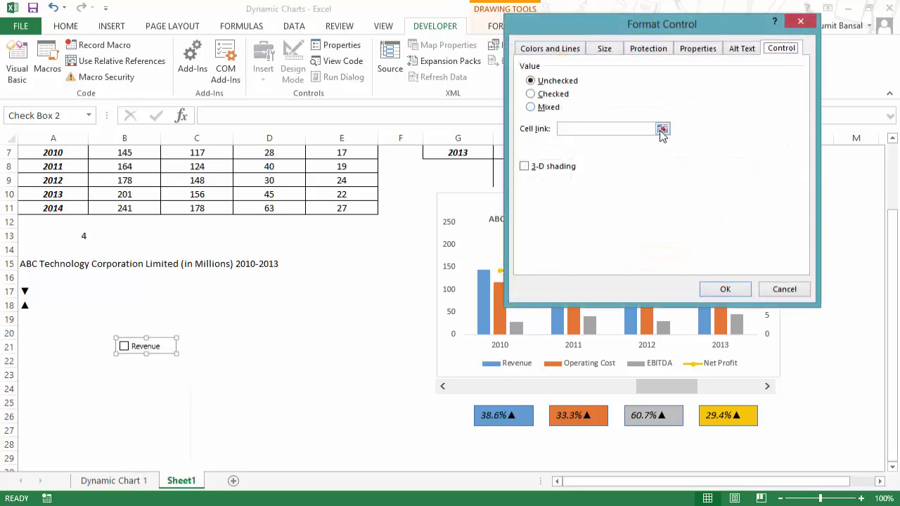
left_click(661, 129)
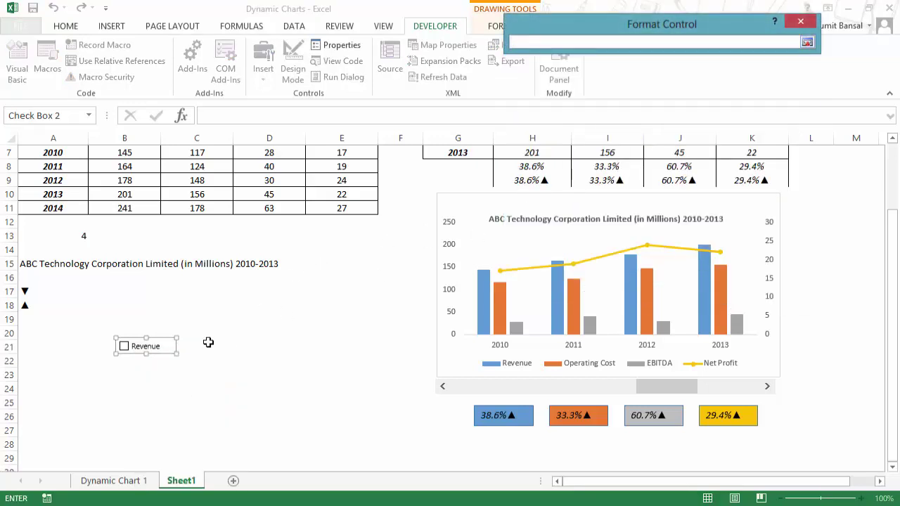
left_click(30, 349)
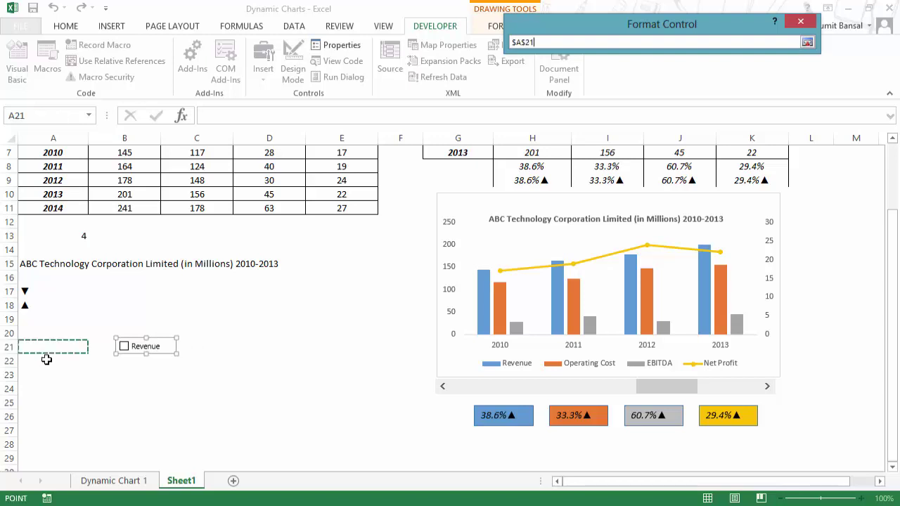
left_click(807, 43)
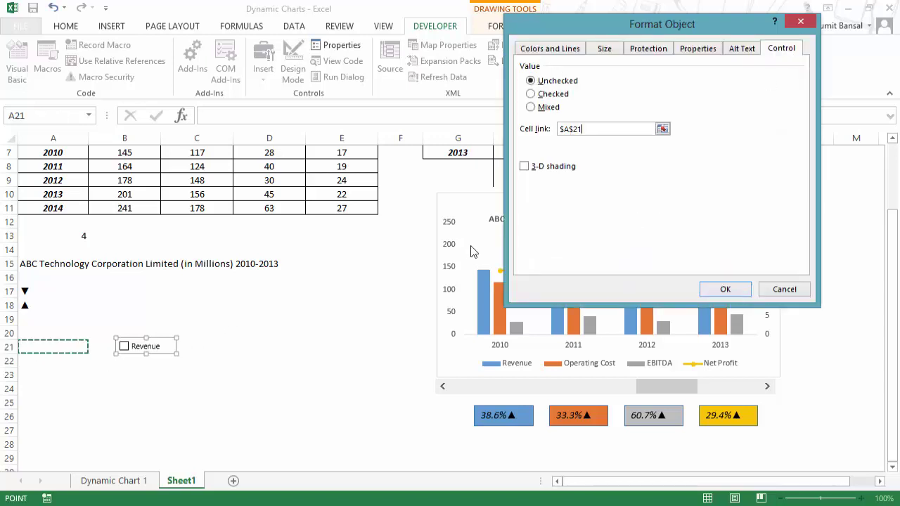
left_click(747, 289)
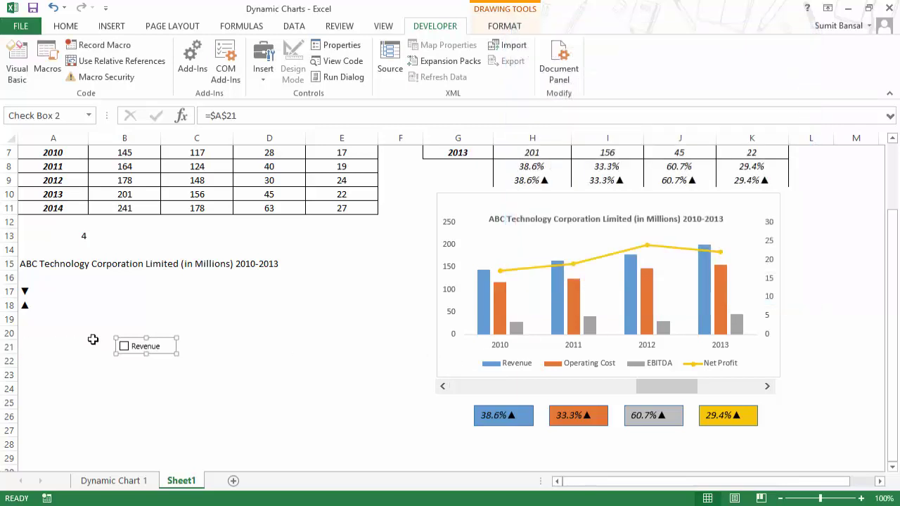
Check and uncheck the Revenue check box to test its link to cell A21
left_click(178, 363)
left_click(125, 347)
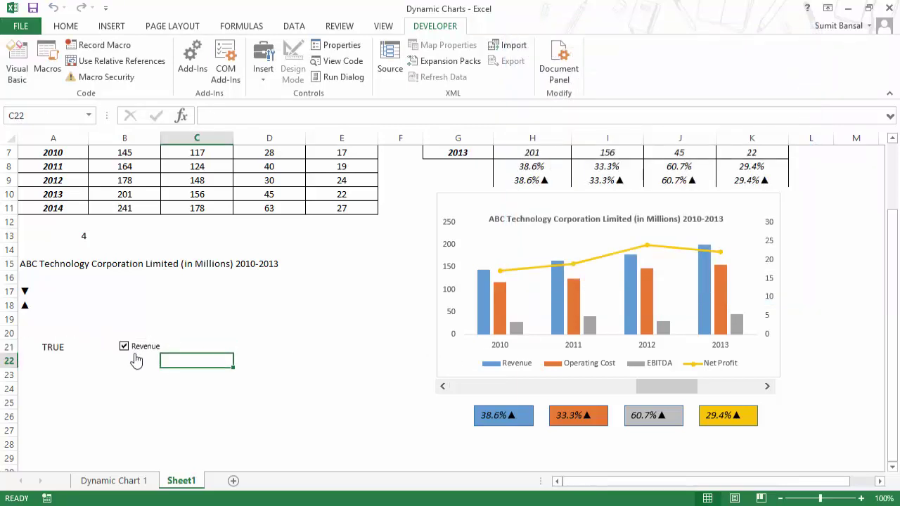
left_click(54, 347)
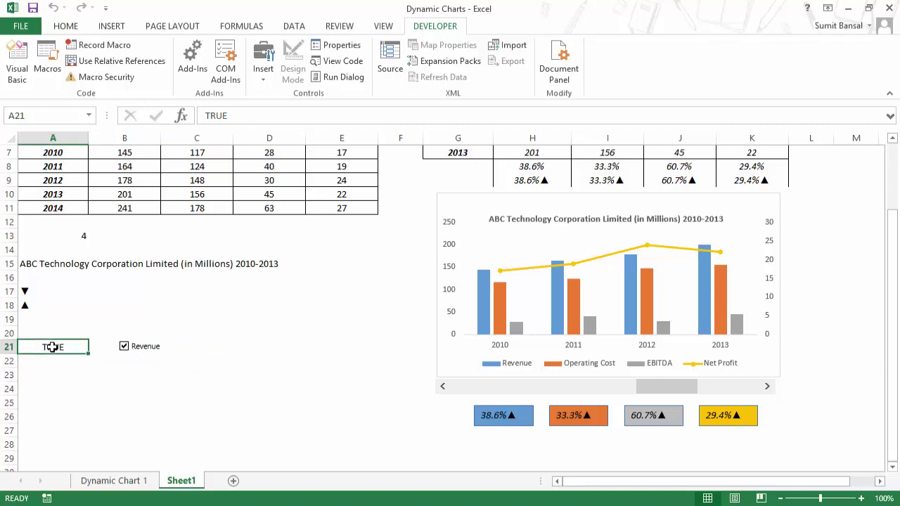
left_click(124, 348)
Wrap the INDEX formula in H4 in an IF function with absolute reference $A$21 as the logical test
scroll(129, 361, "up", 2)
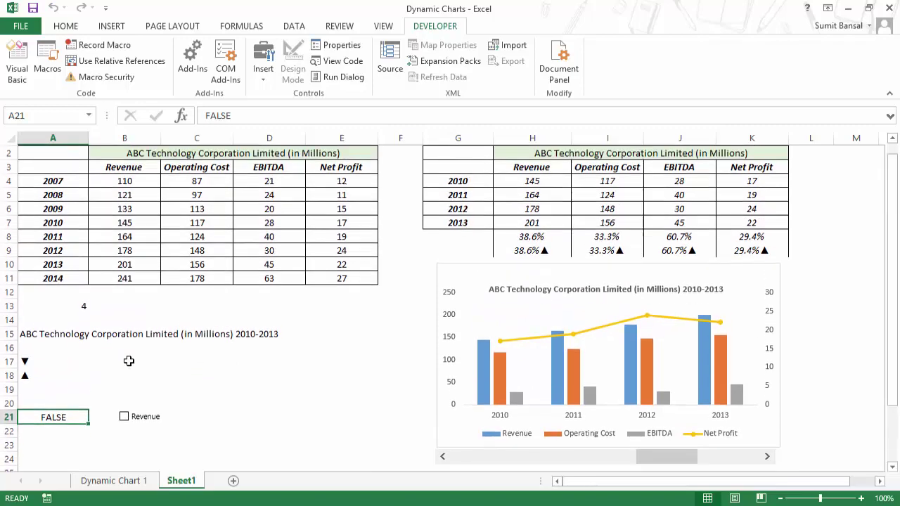
left_click(545, 197)
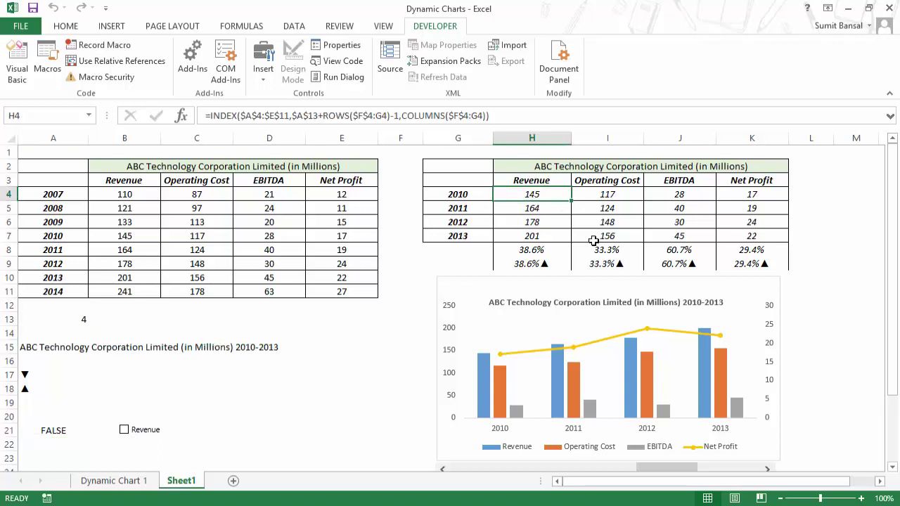
key("F2")
left_click_drag(382, 194, 698, 192)
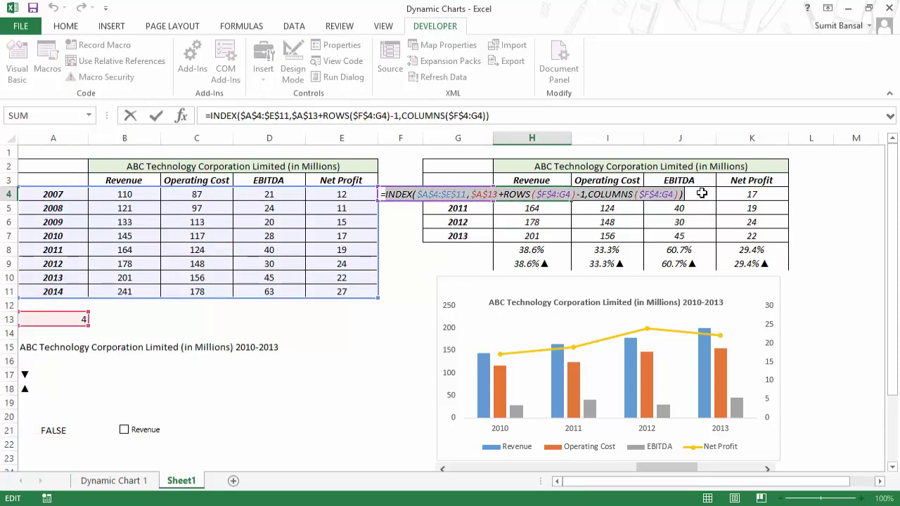
left_click(382, 195)
type("IF(")
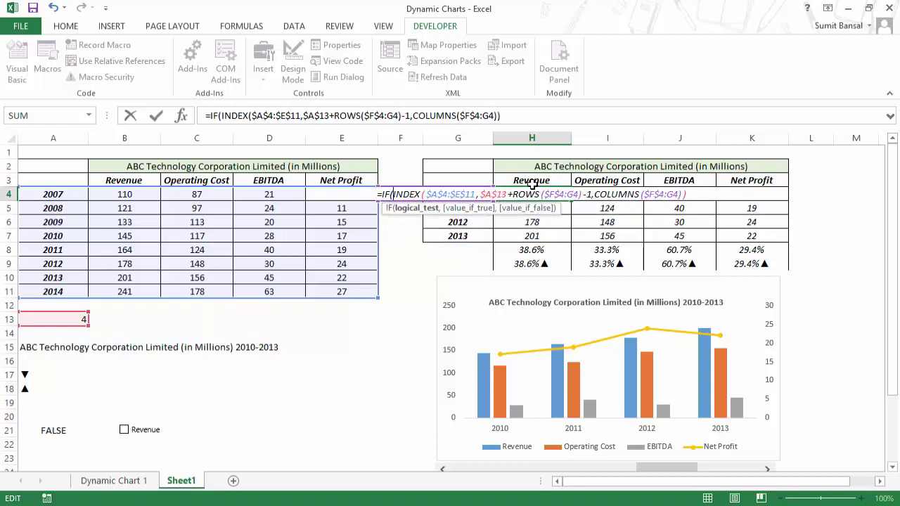
left_click(42, 432)
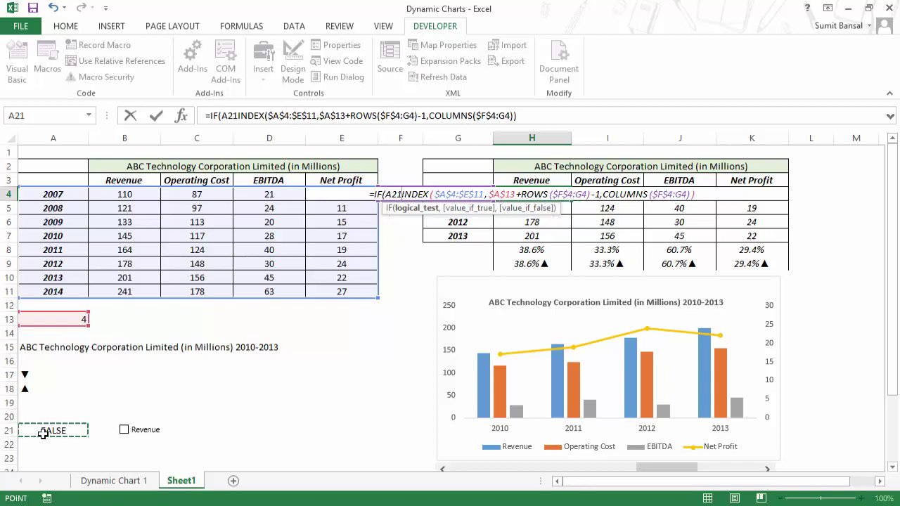
type(",")
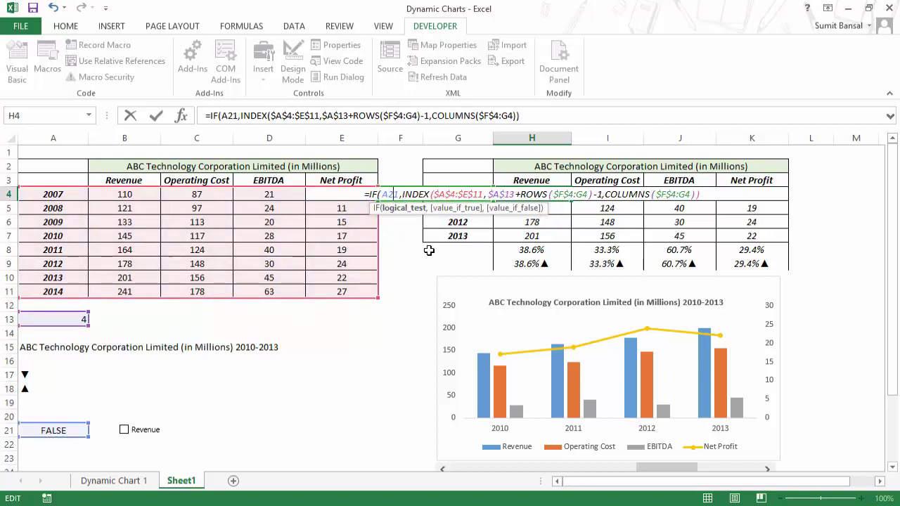
left_click(399, 195)
key("F4")
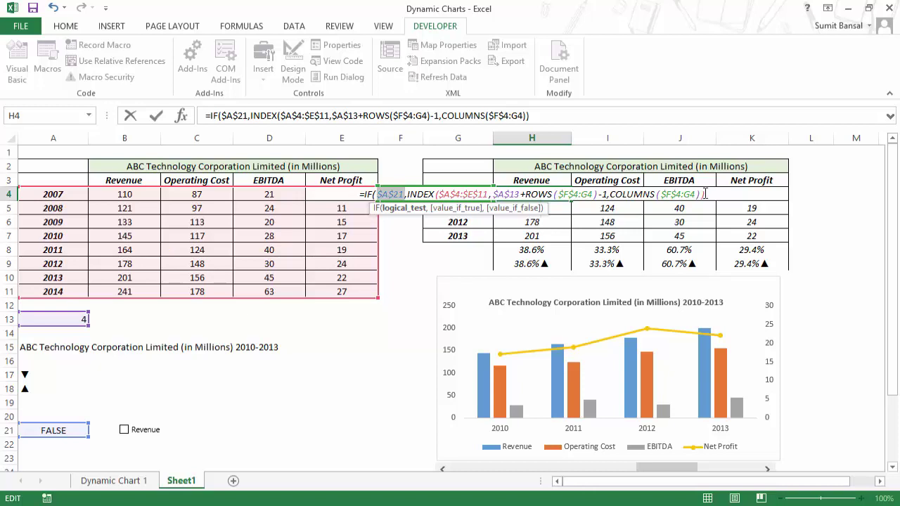
Finish the IF formula in H4 with NA() as the value if false and fill it down to H7
key("Right")
type(",")
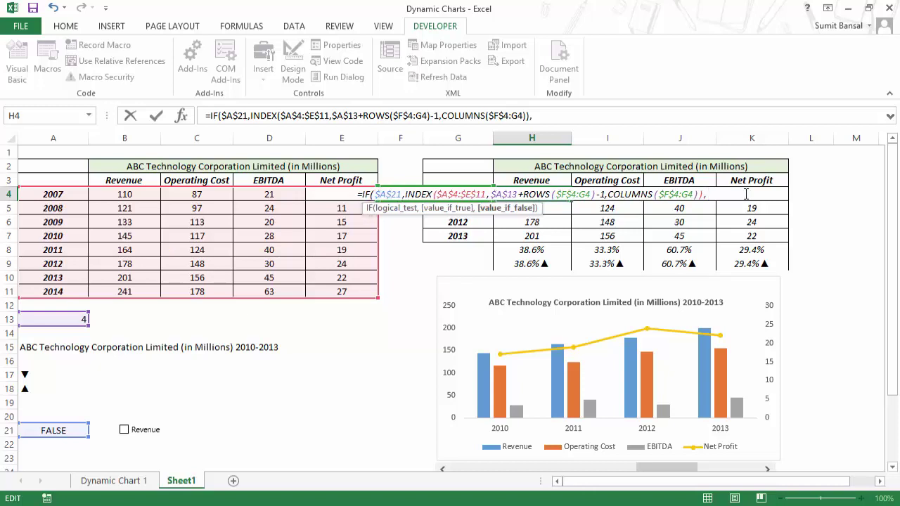
type("NA()")
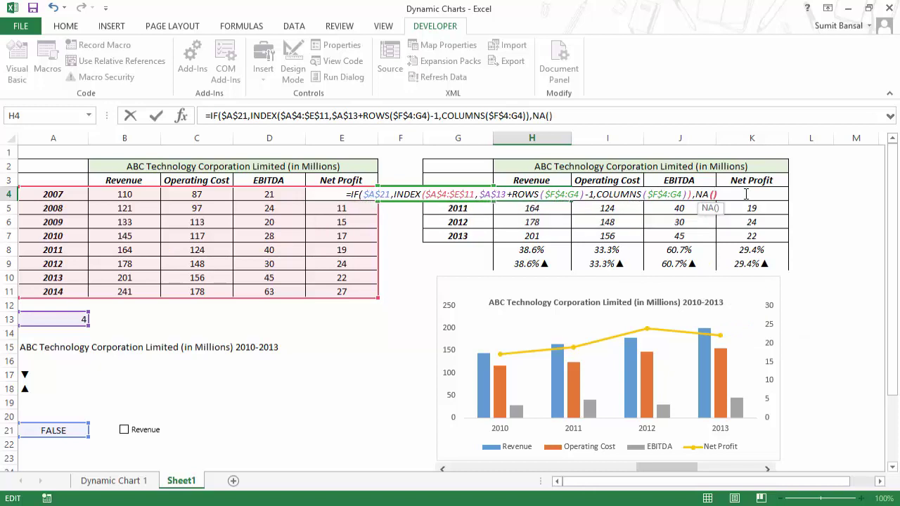
type(")")
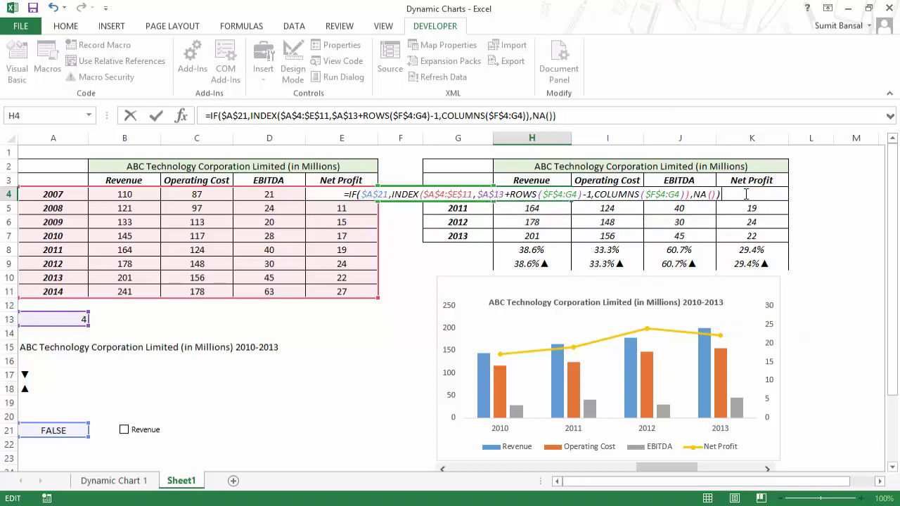
key("ctrl+Return")
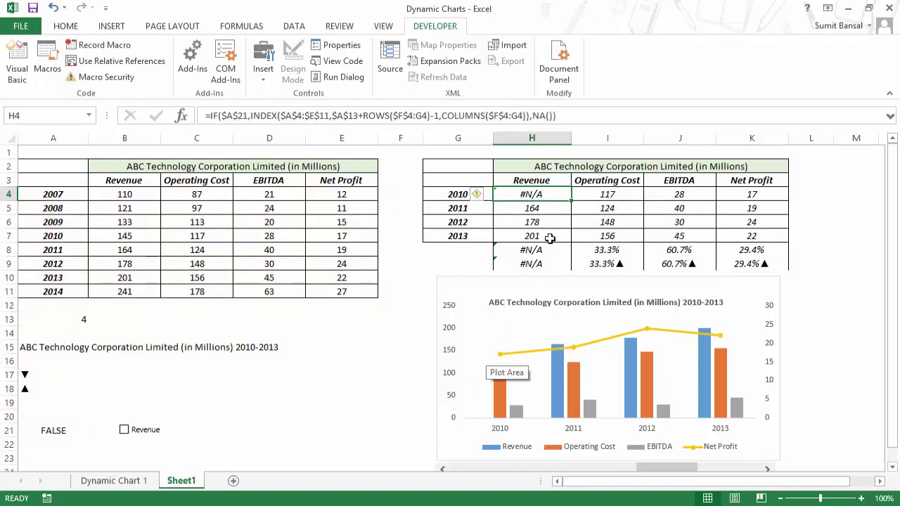
left_click_drag(572, 201, 569, 243)
Move the Revenue check box from row 21 to column L, just beside the chart's upper part, and deselect it
scroll(850, 310, "down", 1)
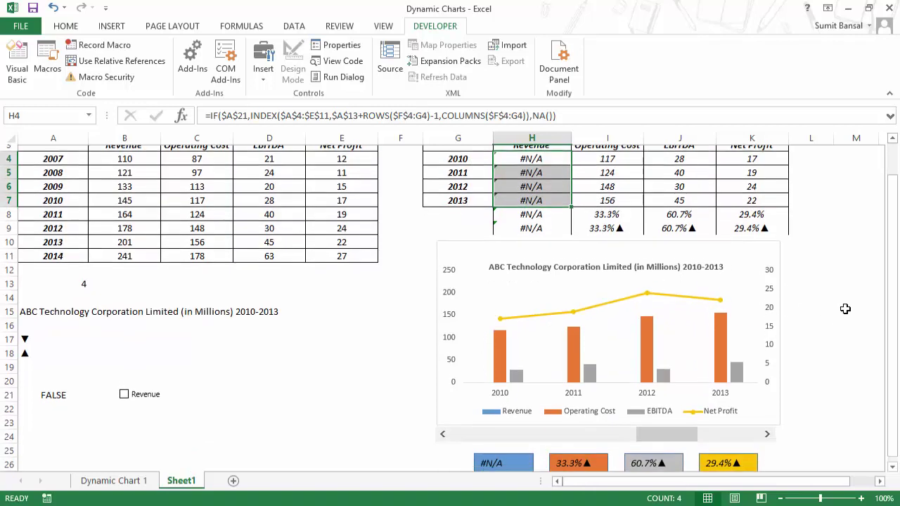
left_click(148, 391, "ctrl")
mouse_move(154, 382)
left_mouse_down()
mouse_move(295, 415)
mouse_move(513, 325)
mouse_move(518, 259)
mouse_move(496, 417)
mouse_move(458, 454)
mouse_move(581, 400)
mouse_move(831, 253)
mouse_move(826, 243)
mouse_move(822, 254)
left_mouse_up()
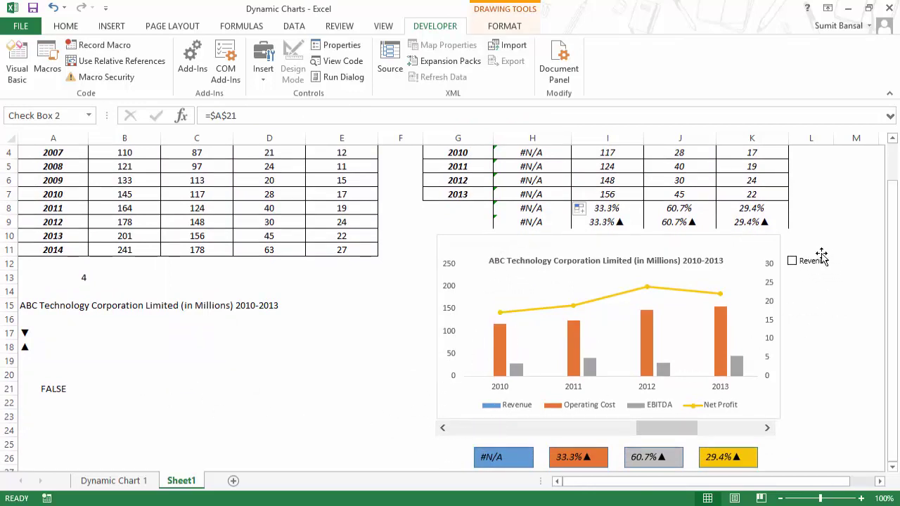
key("Escape")
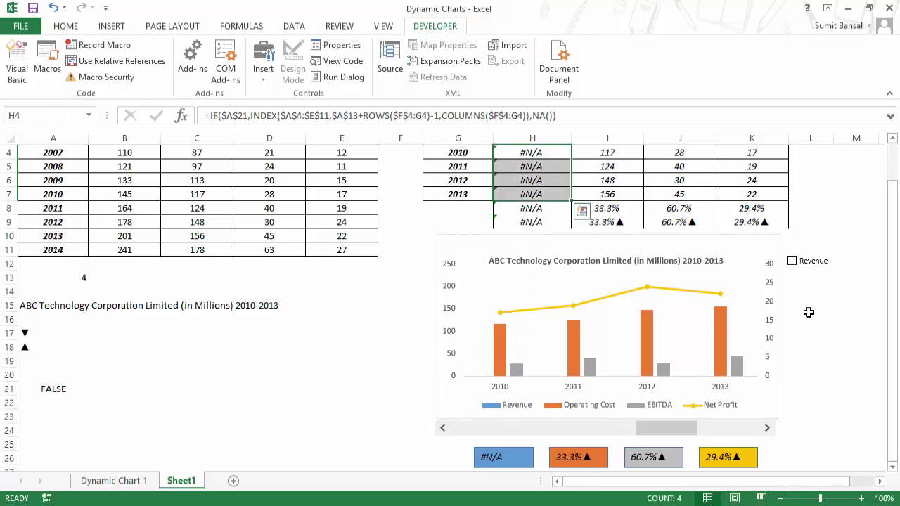
Toggle the Revenue check box on and off to test the Revenue columns and growth rectangle, and leave it checked
left_click(792, 262)
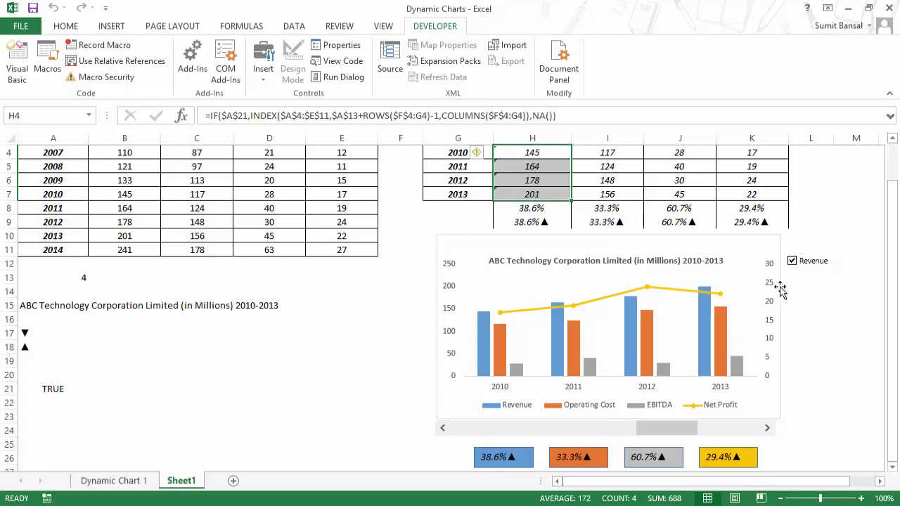
left_click(792, 261)
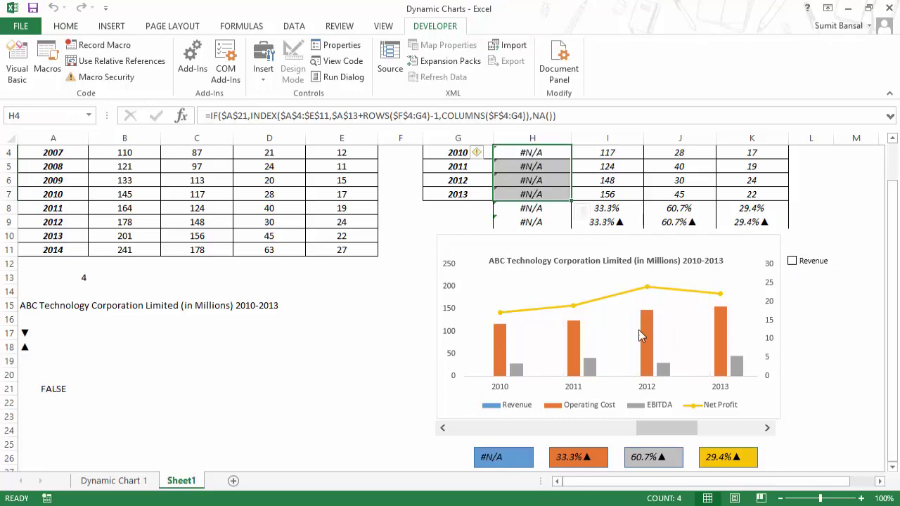
scroll(608, 308, "up", 1)
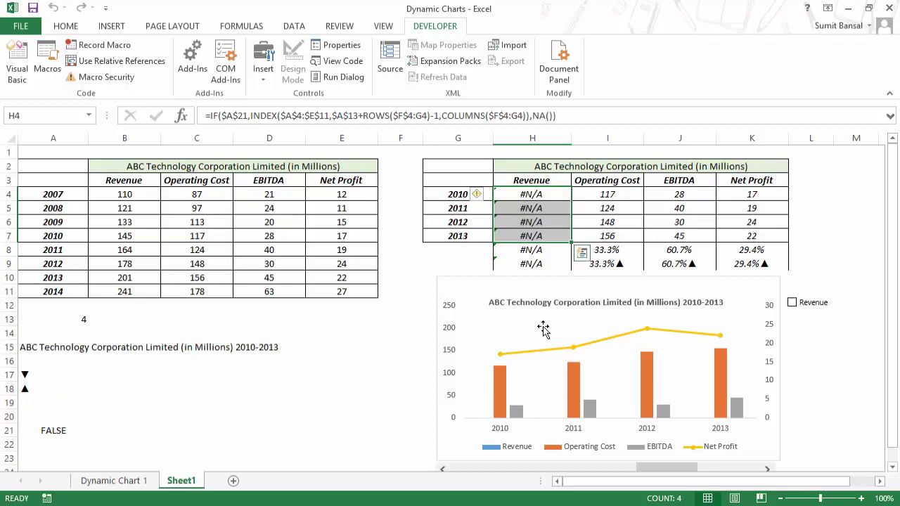
left_click(792, 303)
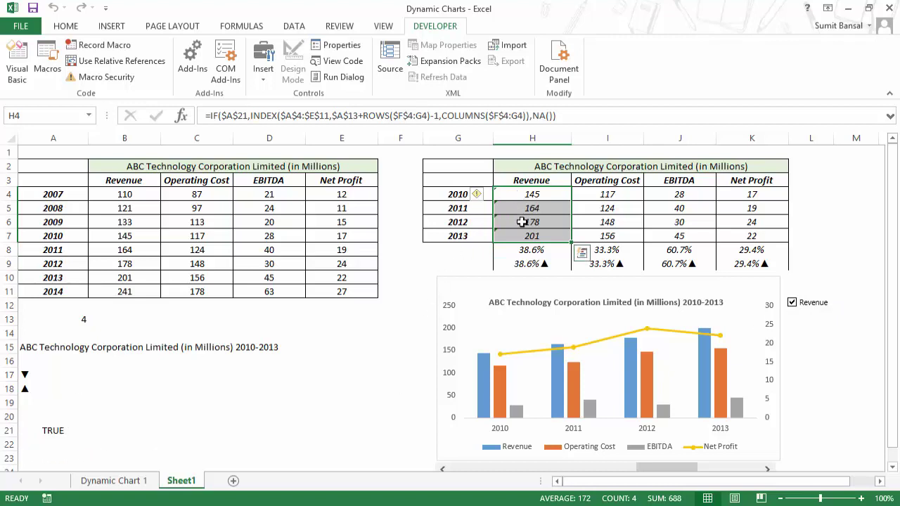
scroll(558, 298, "down", 1)
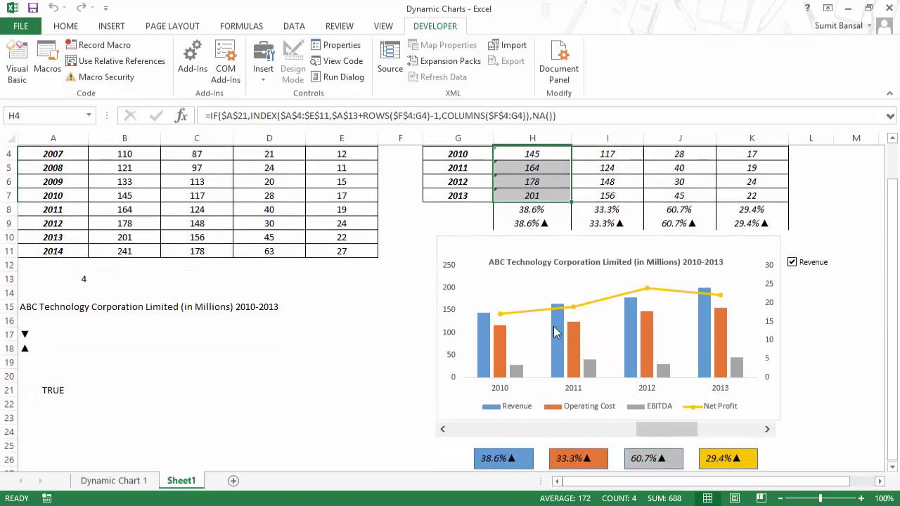
left_click(792, 263)
left_click(792, 262)
scroll(783, 313, "down", 1)
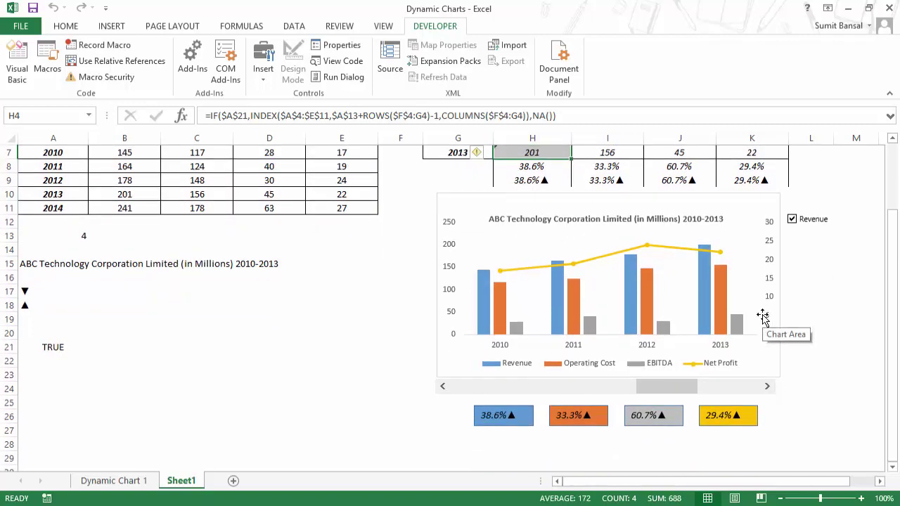
left_click(792, 220)
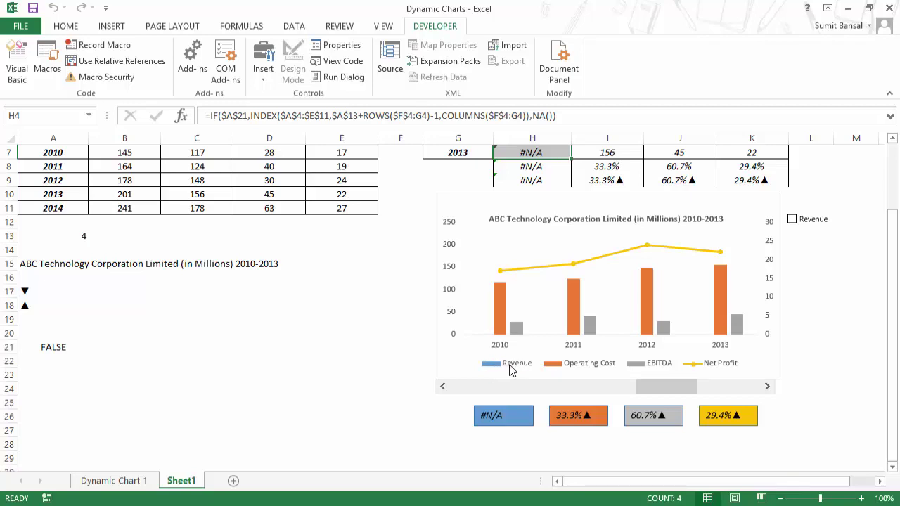
scroll(560, 418, "down", 1)
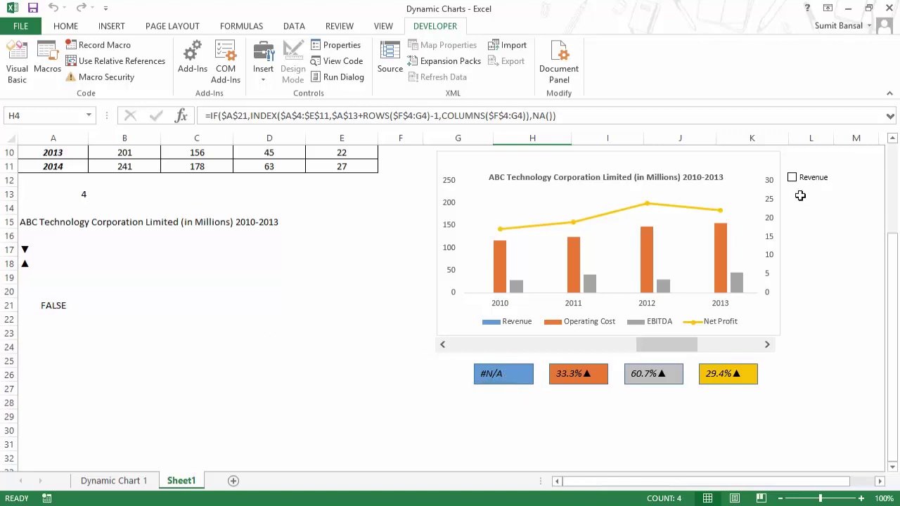
scroll(795, 205, "up", 1)
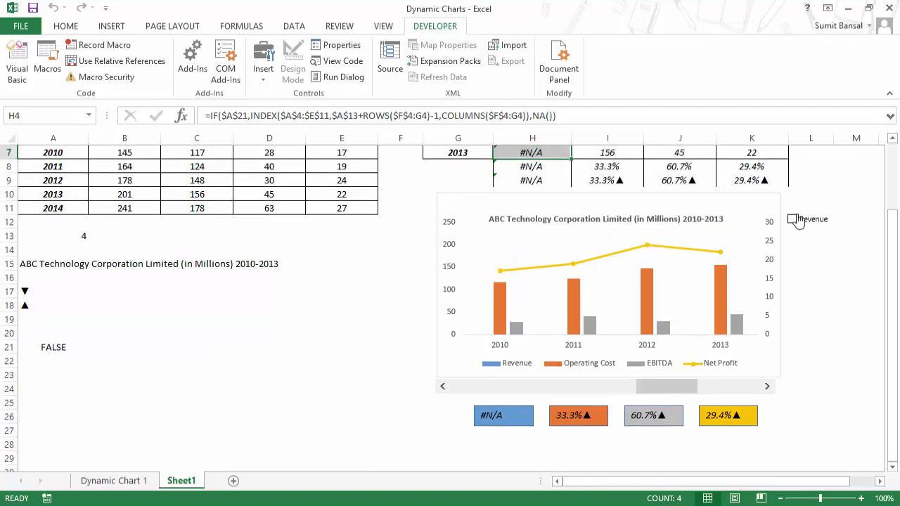
left_click(792, 220)
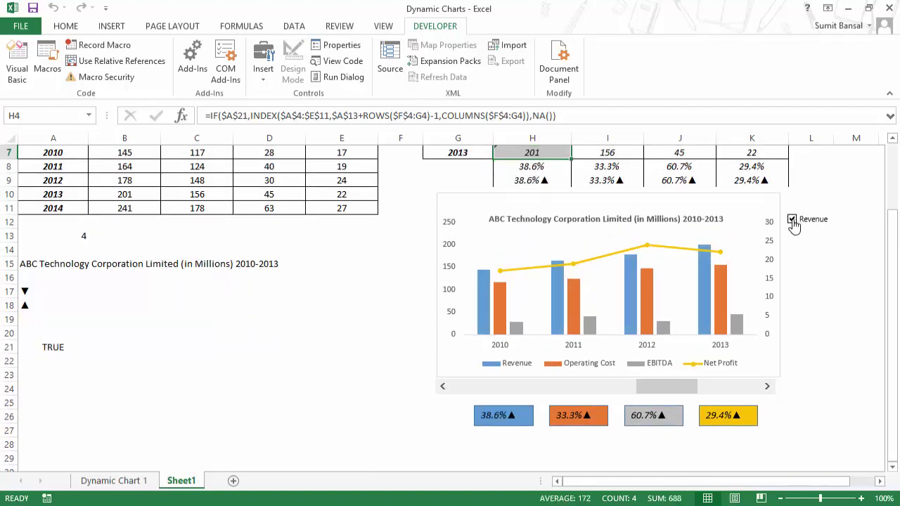
left_click(792, 220)
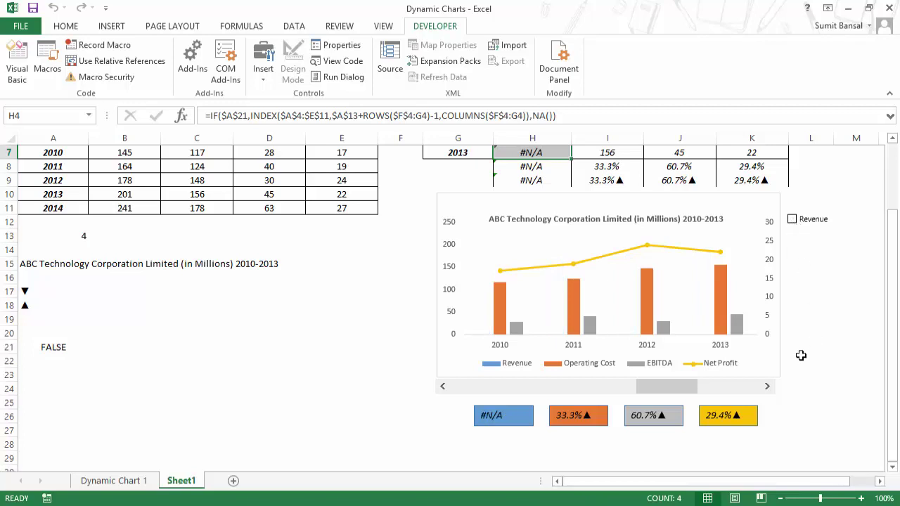
left_click(792, 221)
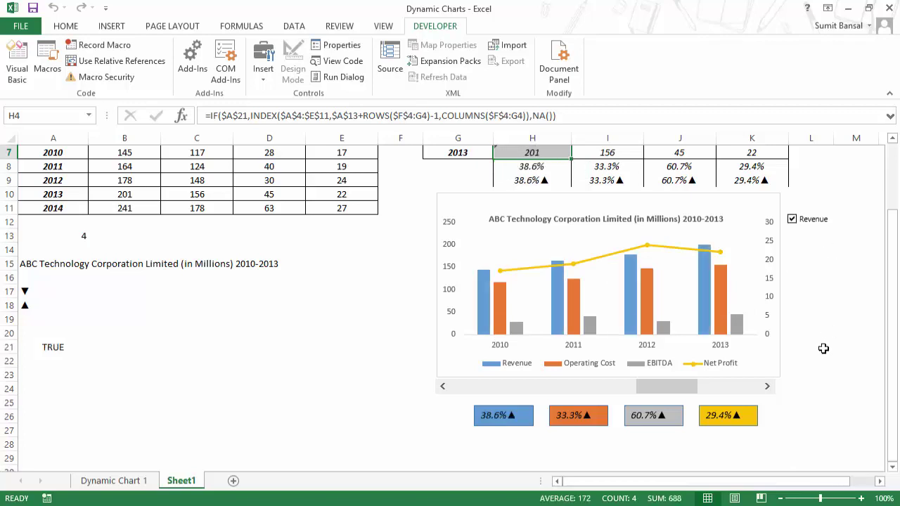
scroll(823, 348, "up", 1)
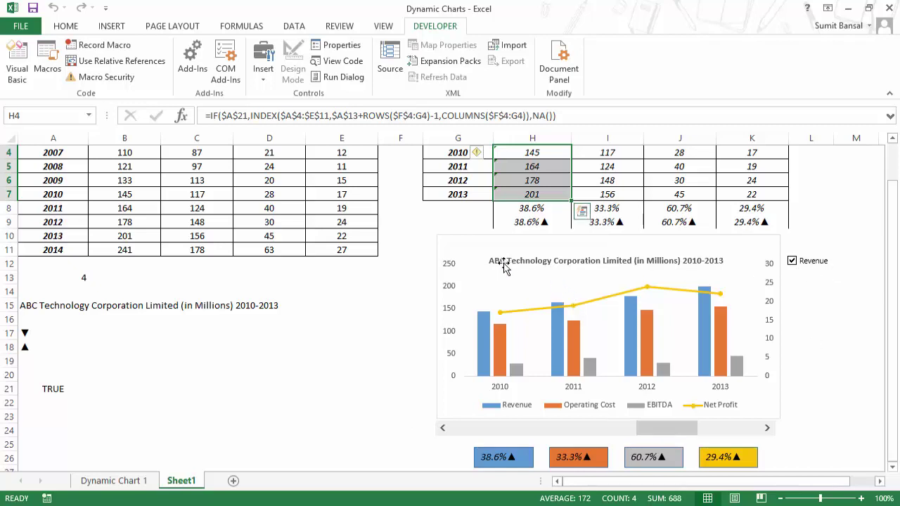
scroll(497, 432, "down", 1)
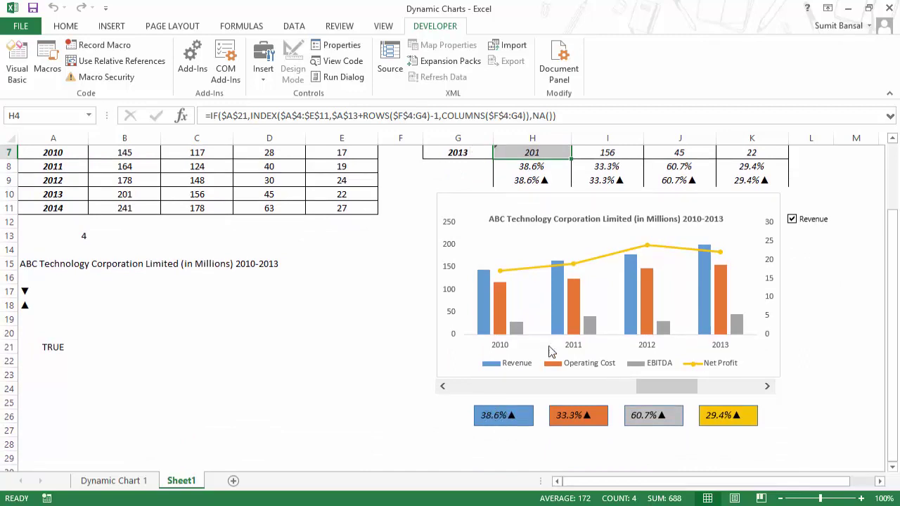
scroll(550, 351, "up", 2)
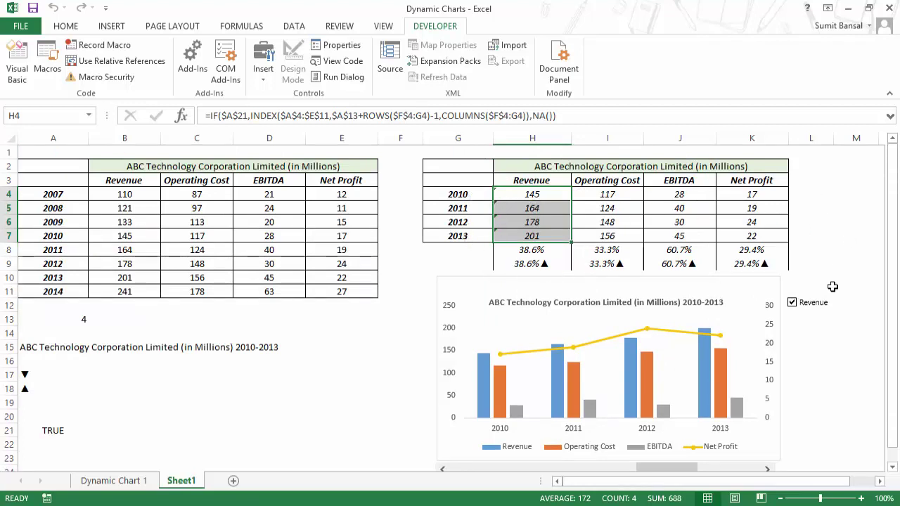
scroll(832, 286, "down", 1)
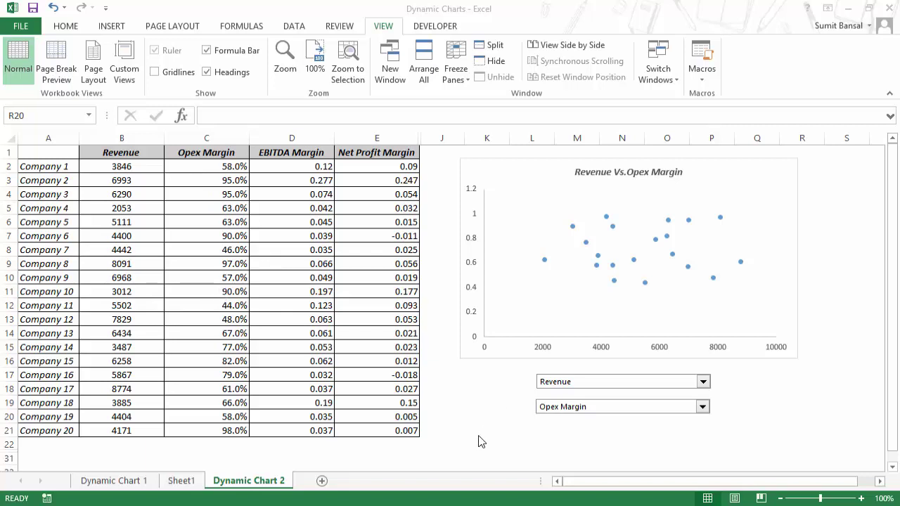
On the Dynamic Chart 2 sheet, choose Net Profit Margin in the upper combo box below the scatter chart
left_click(703, 384)
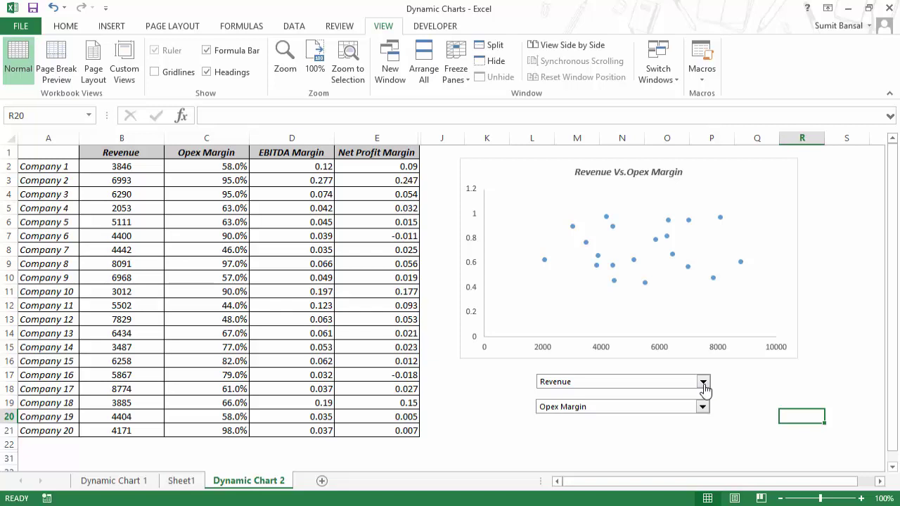
left_click(702, 383)
left_click(702, 383)
left_click(703, 383)
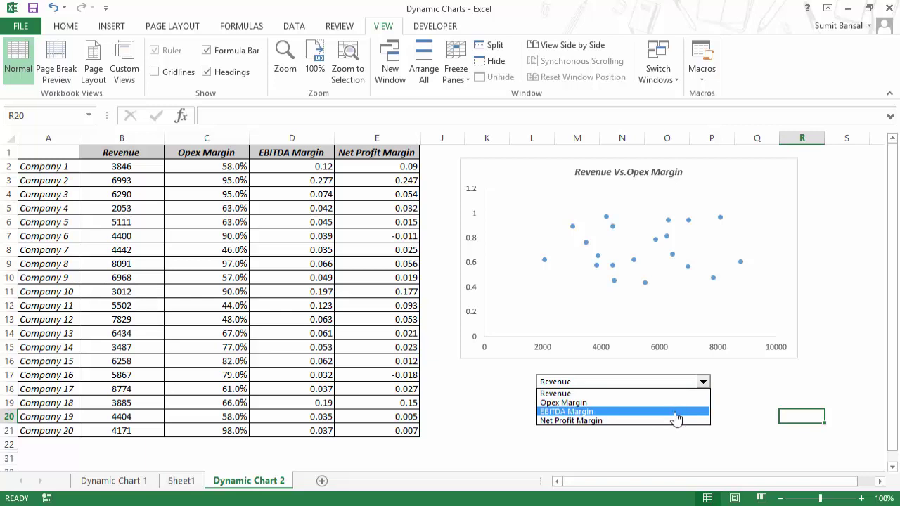
left_click(665, 421)
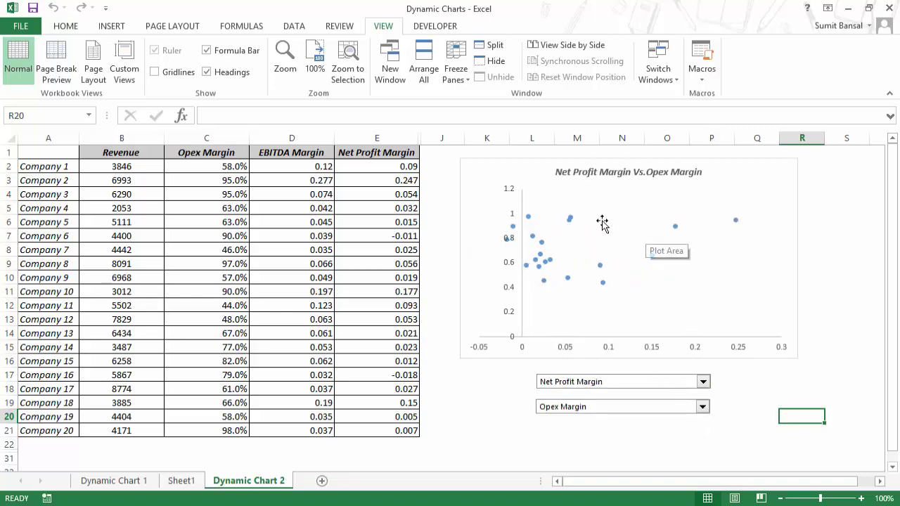
Choose Revenue in the lower combo box below the scatter chart
left_click(702, 407)
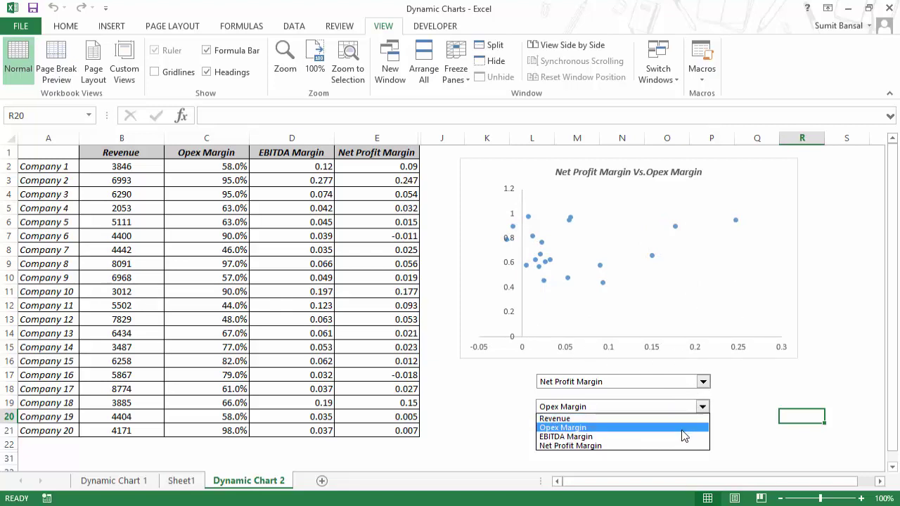
left_click(672, 412)
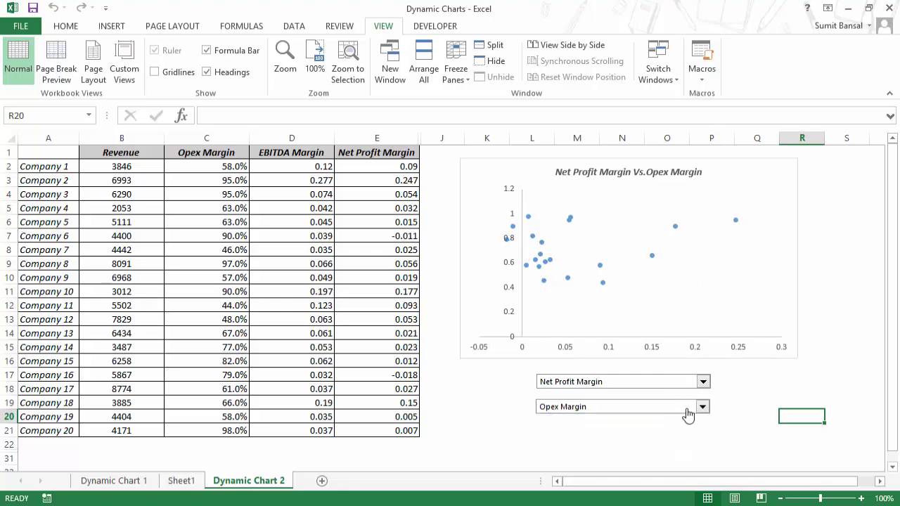
left_click(702, 407)
left_click(668, 418)
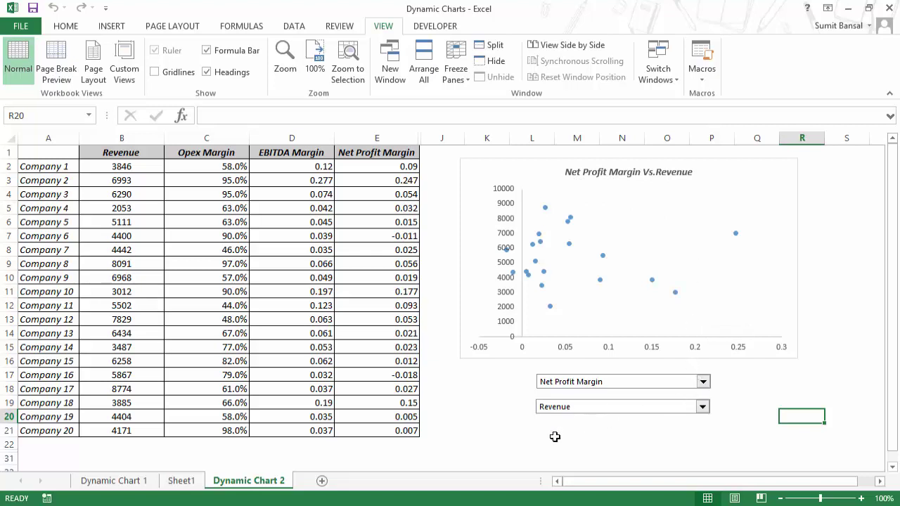
Add a new worksheet and copy the table A1:E21 from Dynamic Chart 2 into its cell A1
left_click(321, 481)
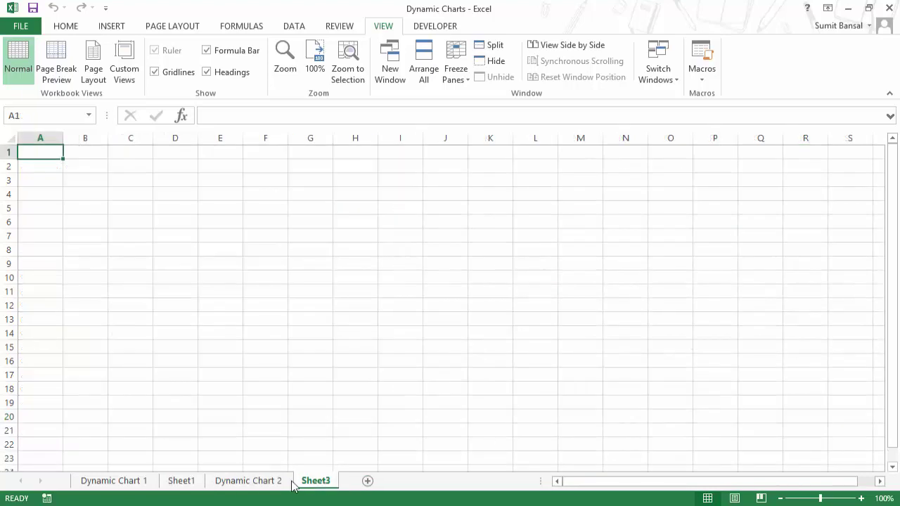
left_click(281, 481)
left_click_drag(58, 148, 379, 423)
key("ctrl+c")
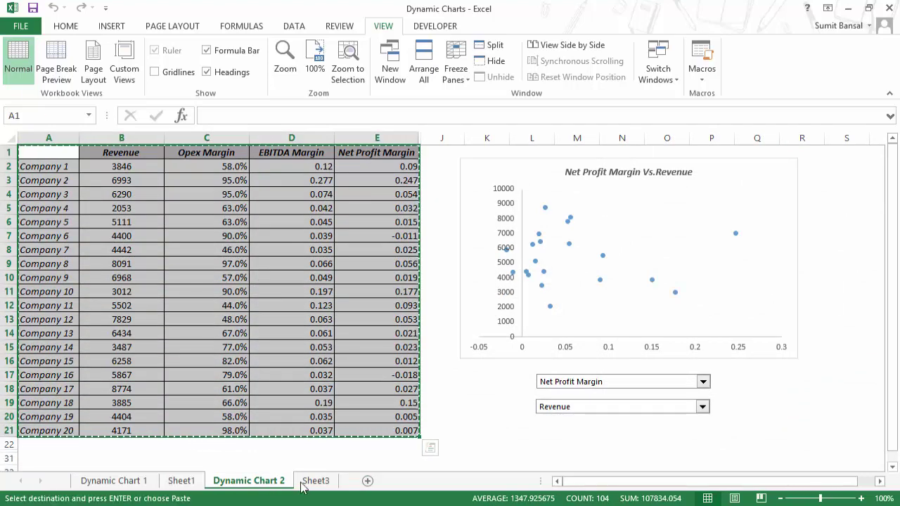
left_click(315, 481)
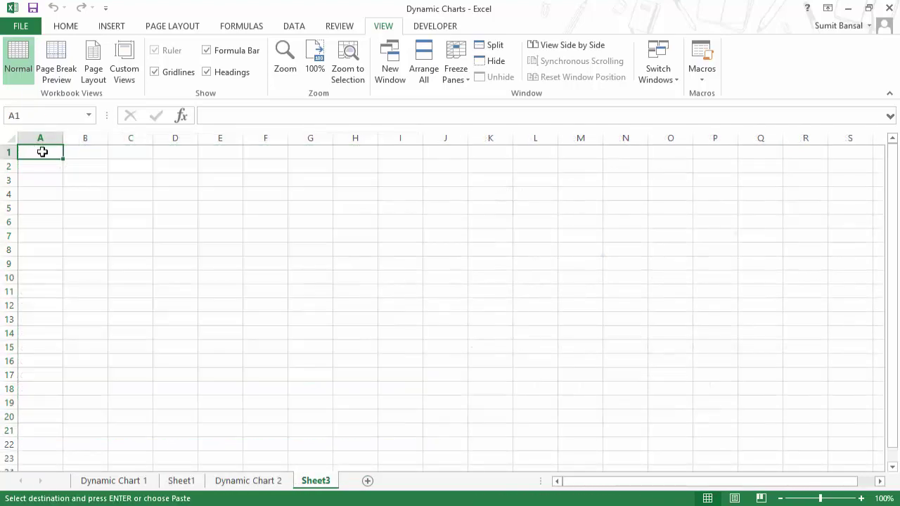
key("ctrl+v")
Apply the source table's column widths to the pasted data on Sheet3 using Paste Special, and deselect the table
key("alt+e")
key("s")
key("w")
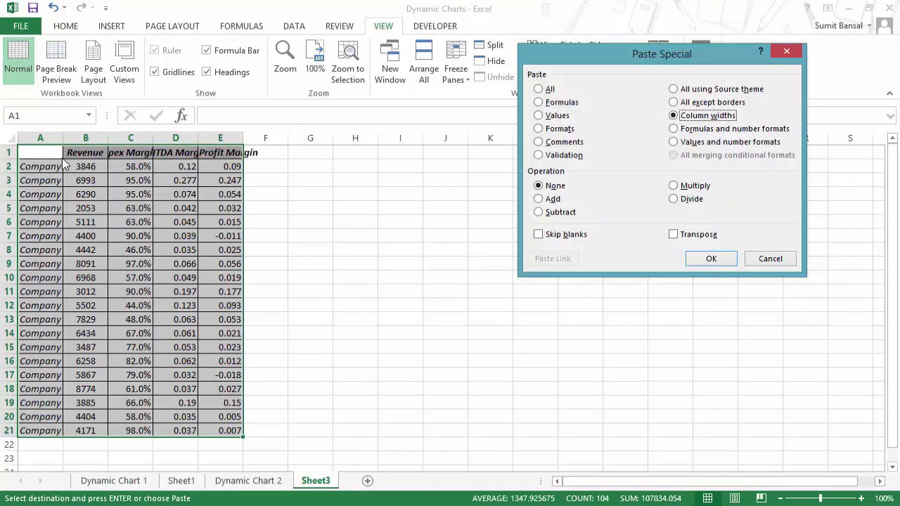
key("Return")
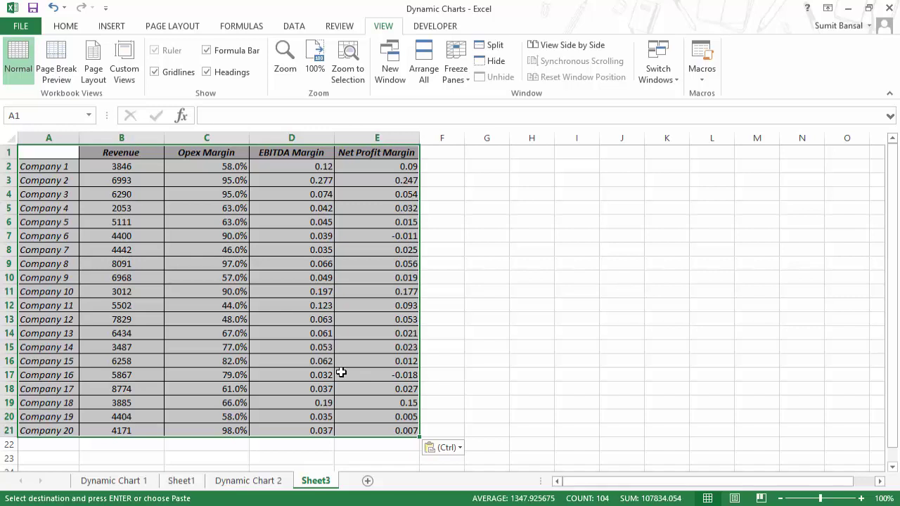
left_click(482, 250)
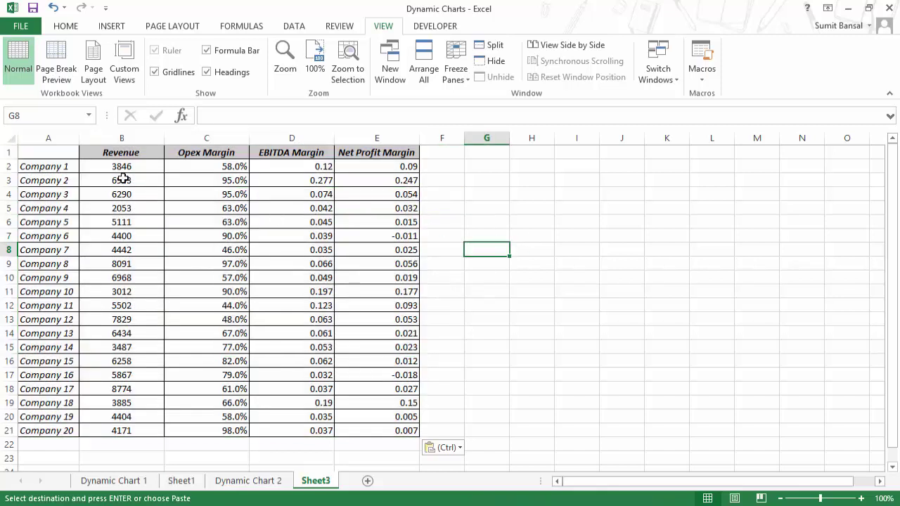
Copy A1:C21 to G1 on Sheet3, carrying over the column widths with Paste Special
left_click_drag(60, 151, 232, 430)
key("ctrl+c")
left_click(482, 154)
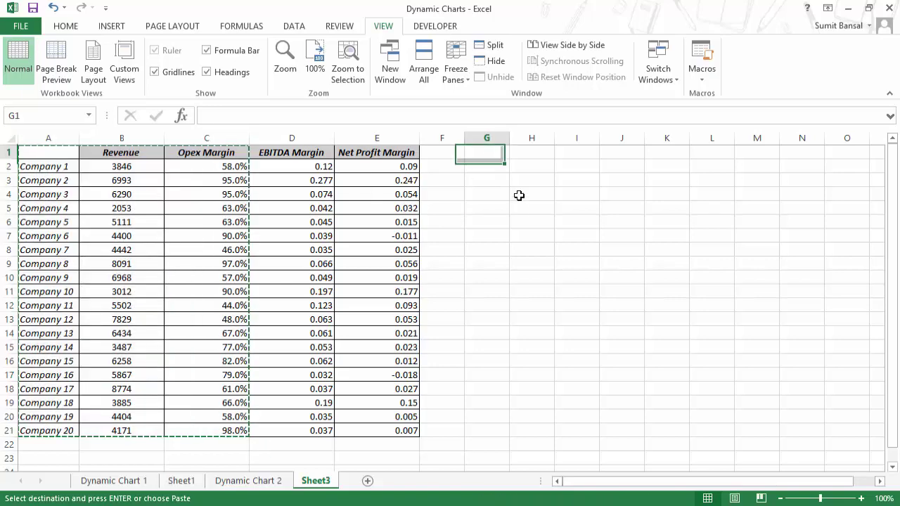
key("ctrl+v")
key("alt+e")
key("s")
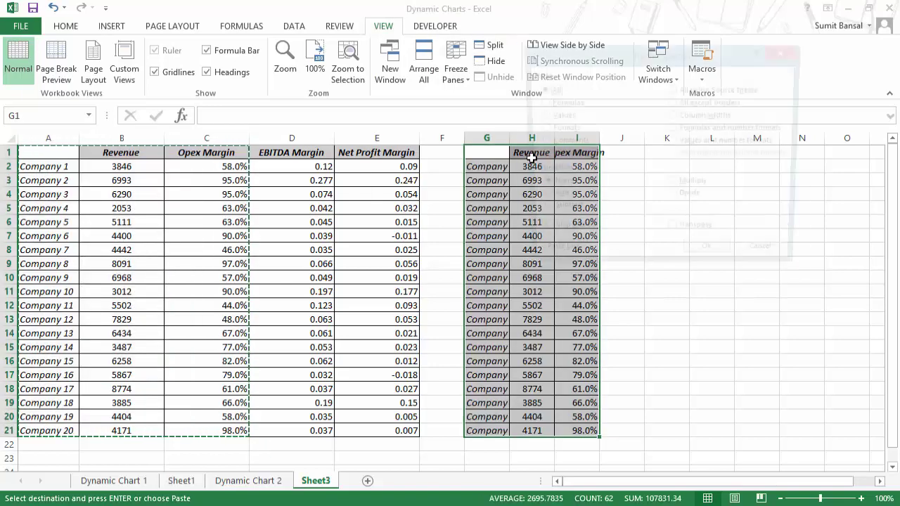
key("w")
key("Return")
Clear the contents of H1:I21 in the copied table and select H1
left_click_drag(555, 152, 682, 427)
key("Delete")
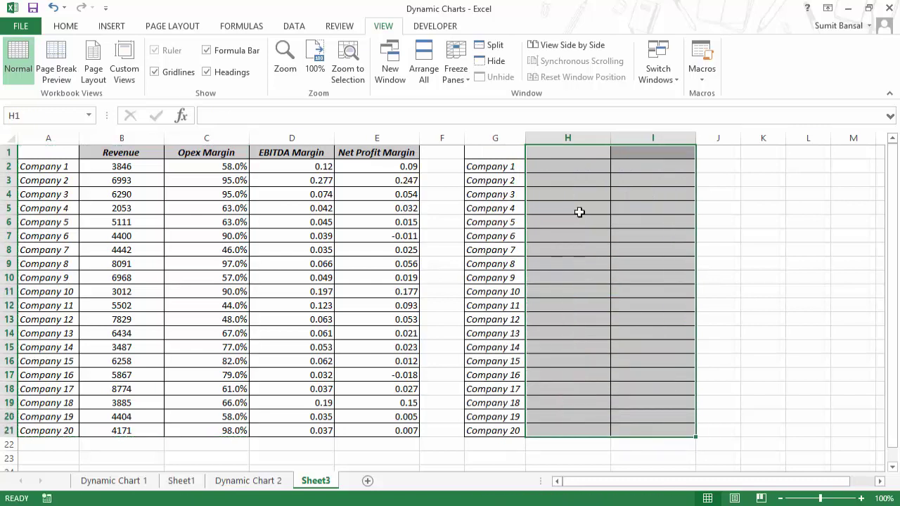
left_click(553, 152)
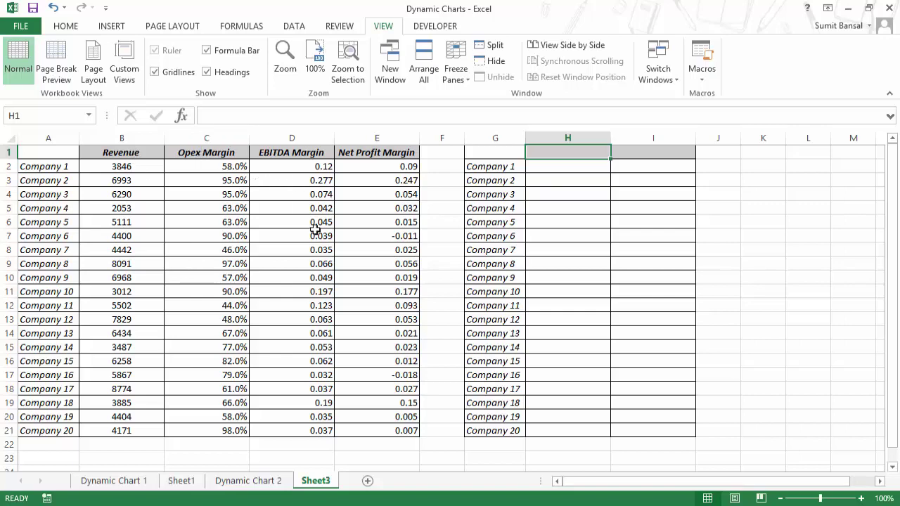
Insert a combo box form control below the tables, spanning columns E to H around row 24, and reduce its height slightly
scroll(336, 284, "down", 2)
left_click(421, 28)
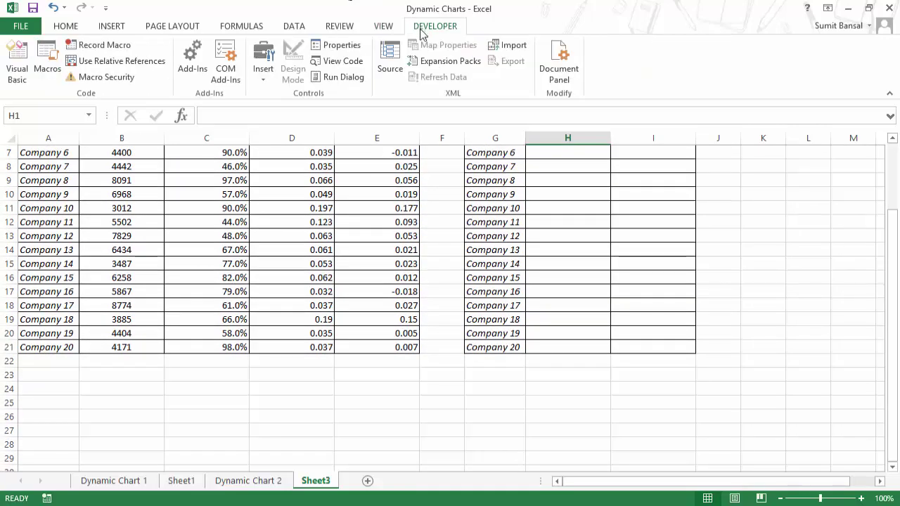
left_click(263, 69)
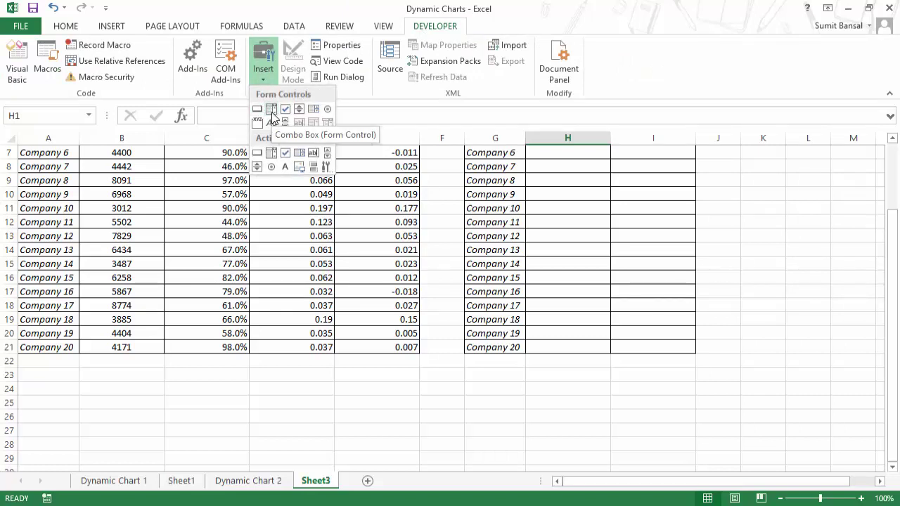
left_click(272, 110)
left_click_drag(390, 386, 576, 410)
scroll(523, 387, "down", 1)
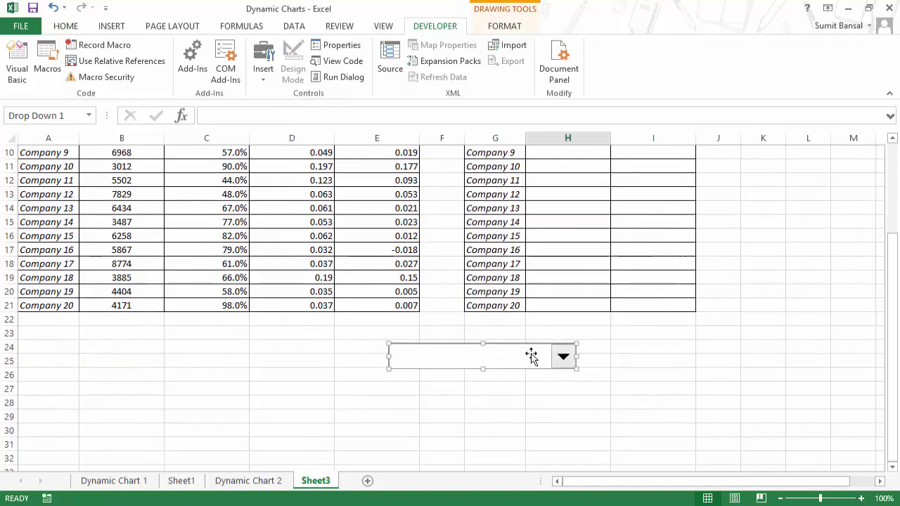
left_click_drag(482, 368, 482, 362)
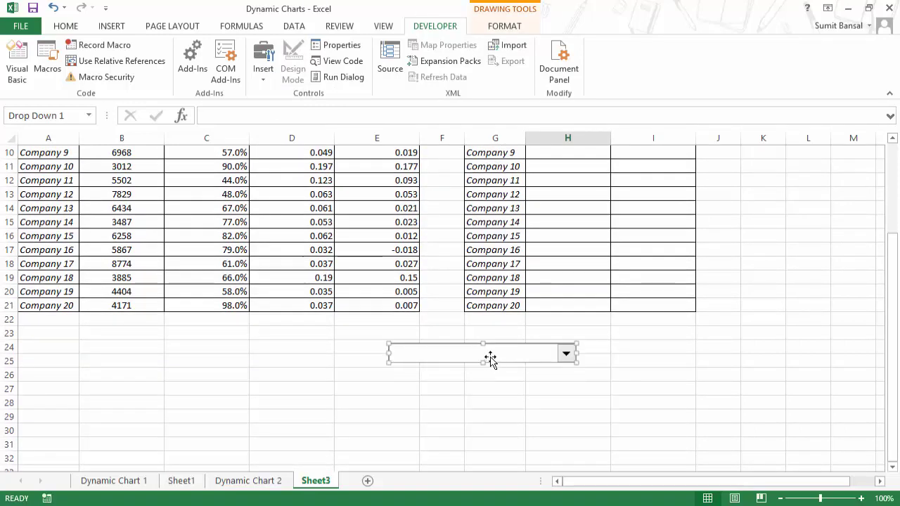
right_click(490, 358)
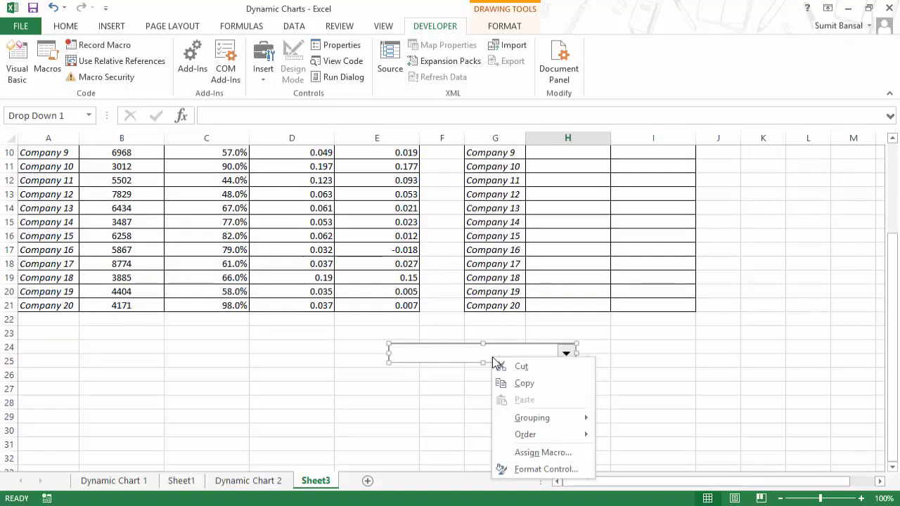
left_click(541, 470)
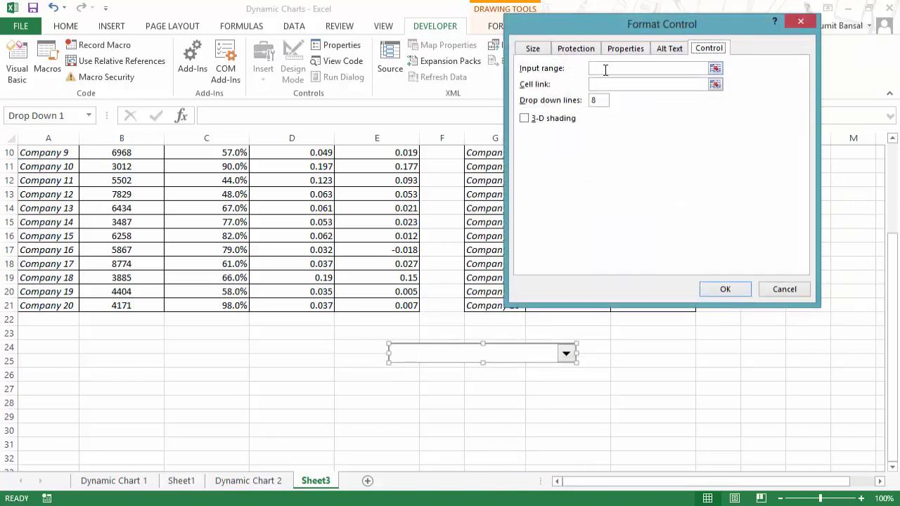
left_click(800, 21)
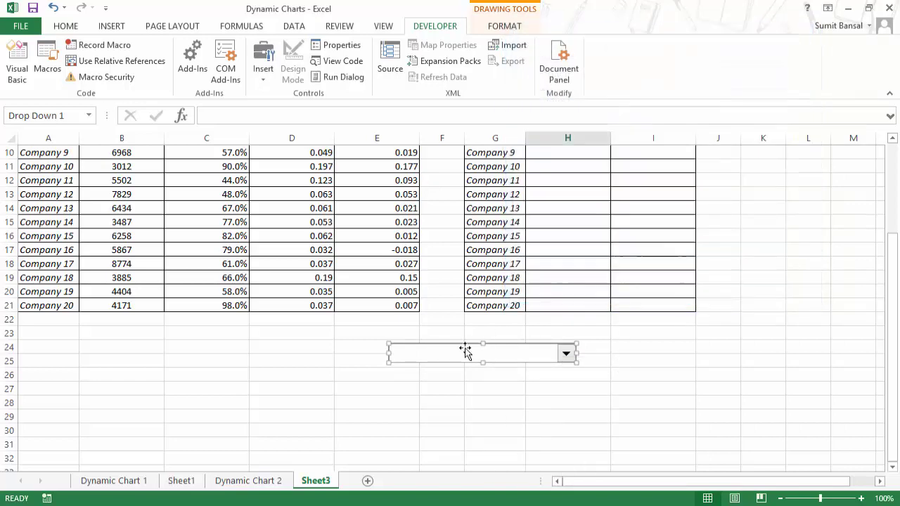
Copy the headings in B1:E1 and paste them as transposed values into A23:A26
scroll(464, 350, "up", 3)
left_click_drag(133, 159, 356, 151)
key("ctrl+c")
scroll(71, 309, "down", 4)
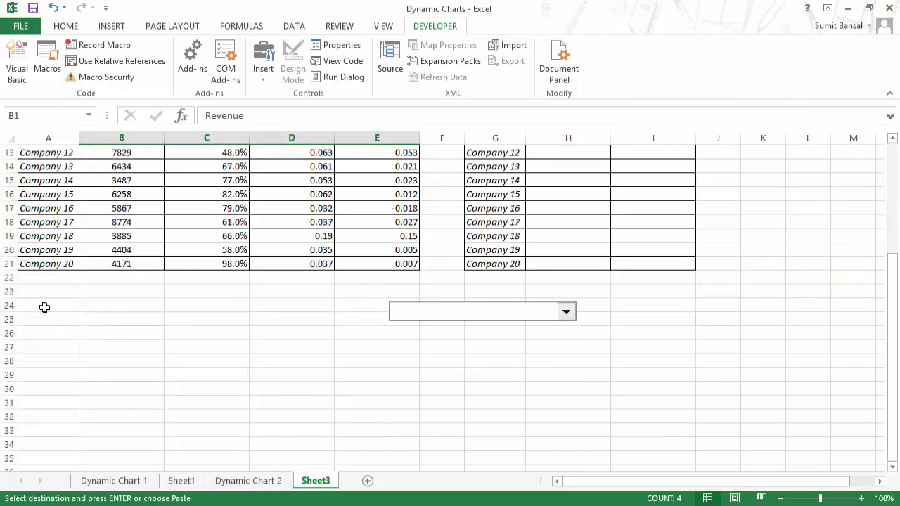
left_click(35, 292)
key("ctrl+alt+v")
key("v")
key("e")
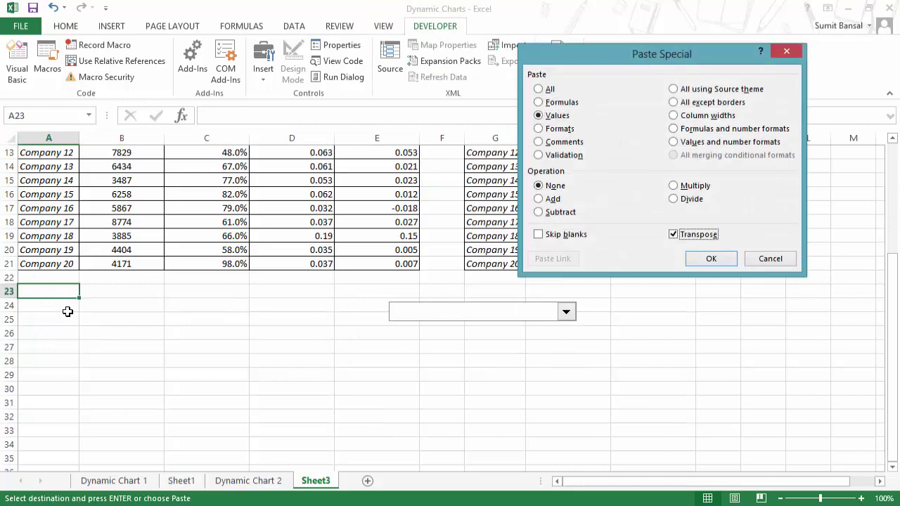
key("Return")
left_click_drag(67, 294, 70, 322)
Open the combo box's Format Control settings and set its input range to $A$23:$A$26
right_click(482, 314)
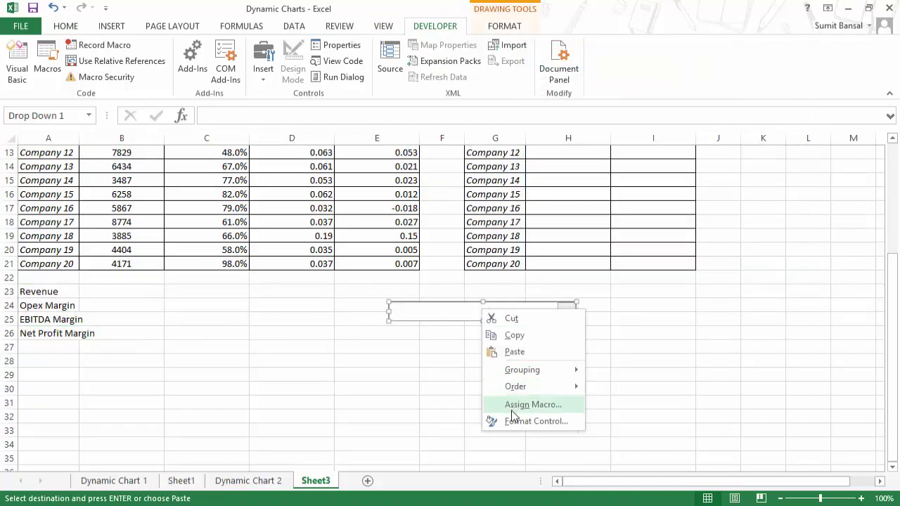
key("Escape")
key("ctrl+1")
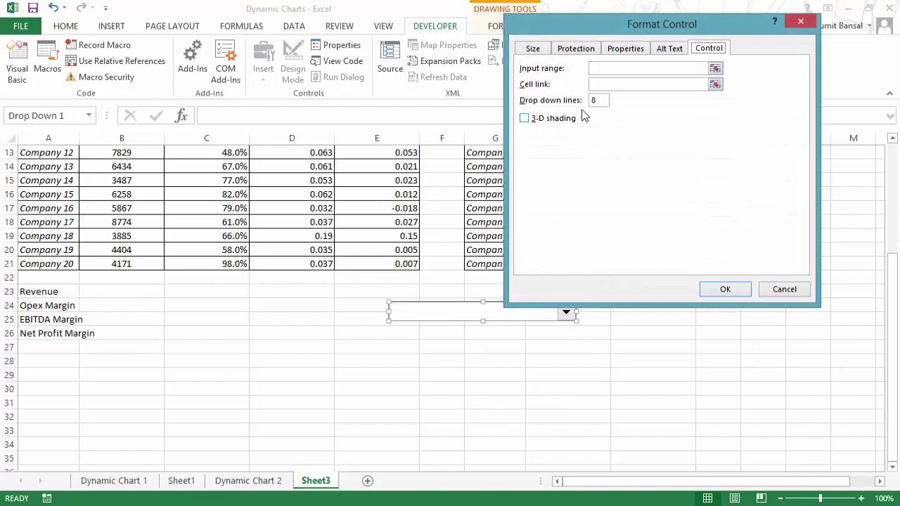
left_click(714, 68)
left_click_drag(48, 291, 48, 333)
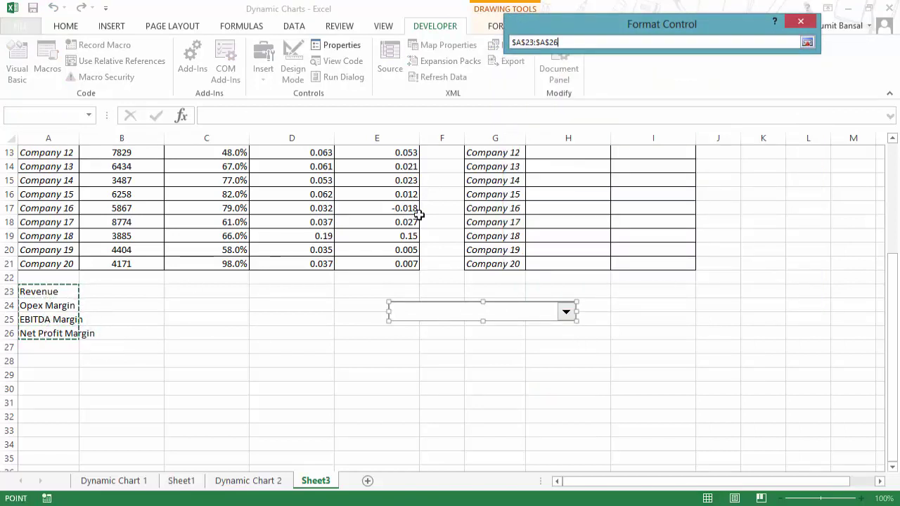
left_click(806, 43)
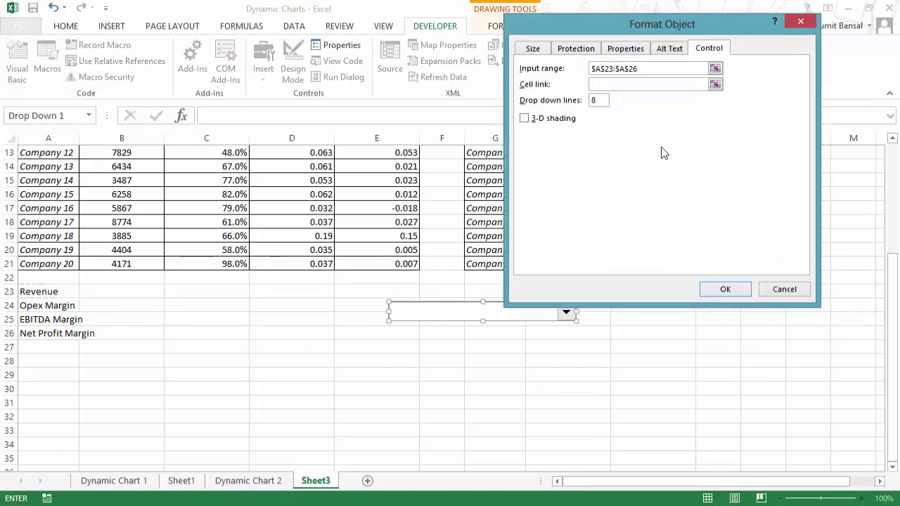
Set the combo box's cell link to $A$28, apply the settings and deselect the control
left_click(714, 85)
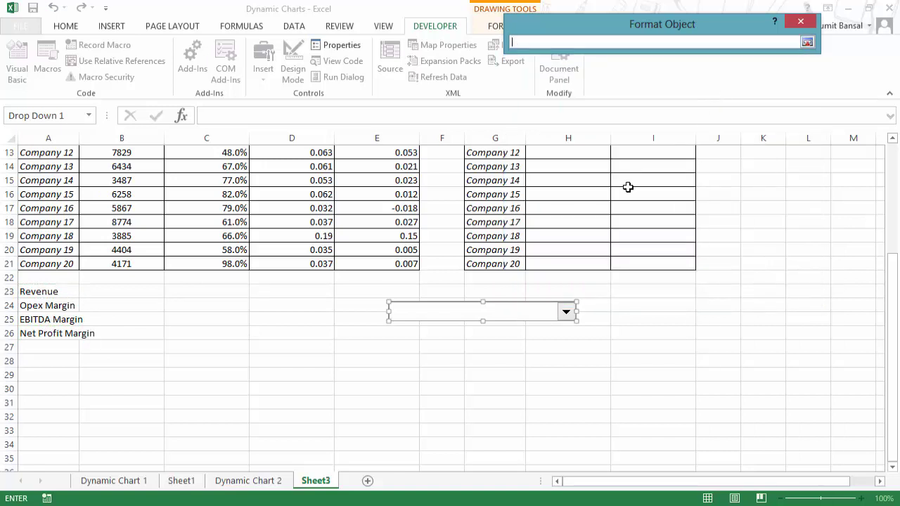
left_click(69, 360)
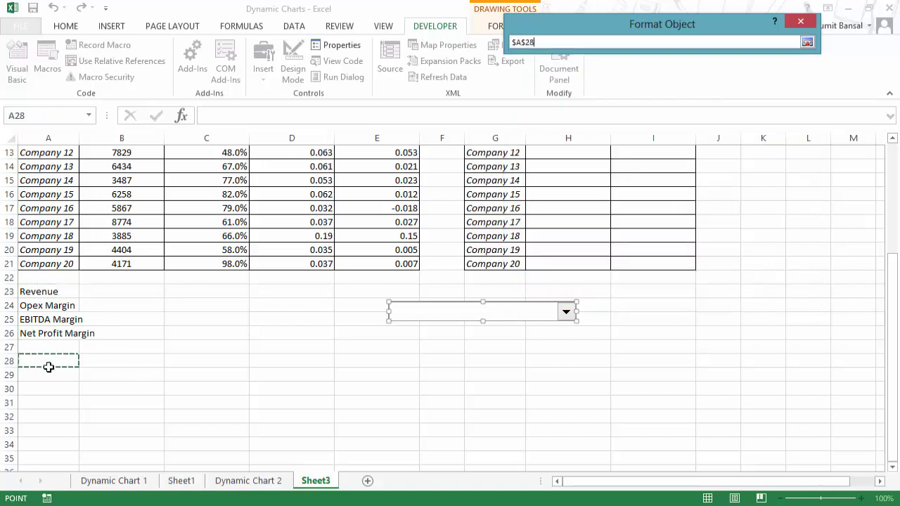
left_click(807, 42)
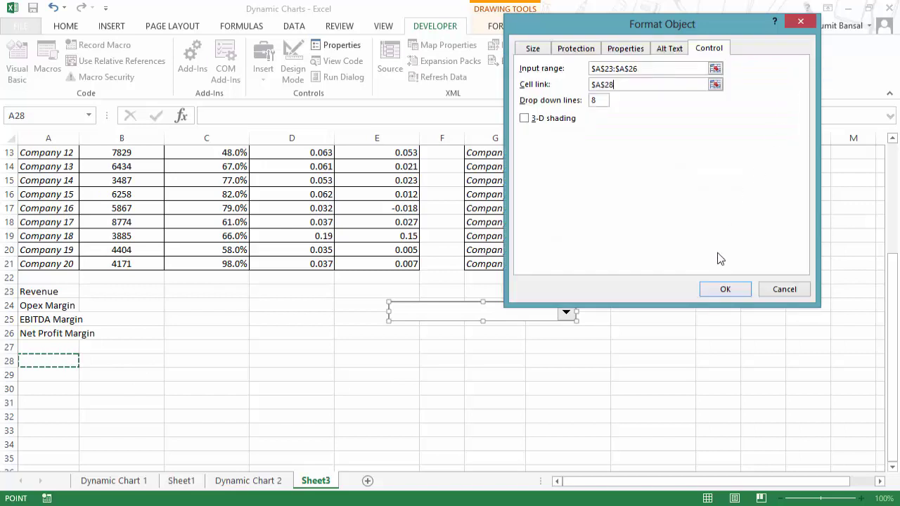
left_click(713, 292)
left_click(617, 359)
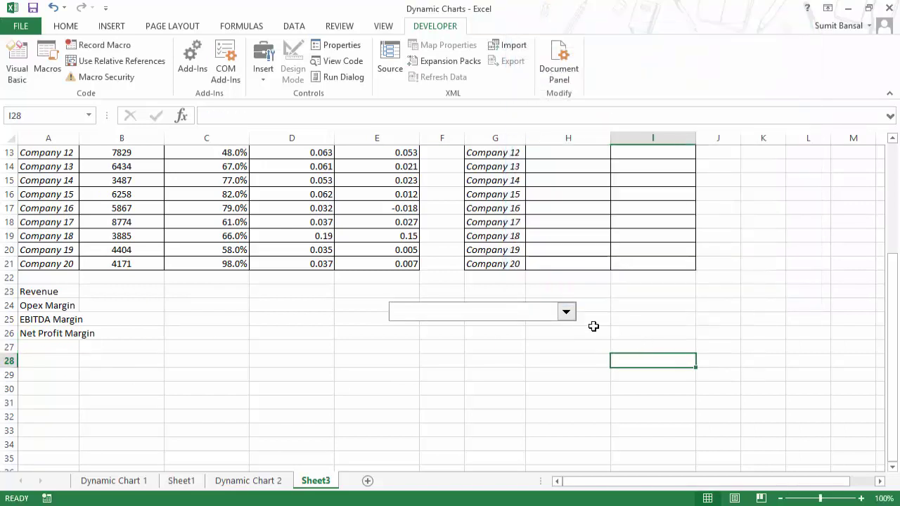
Test the combo box by choosing Revenue, Opex Margin, EBITDA Margin and Net Profit Margin in turn, checking linked cell A28
left_click(565, 311)
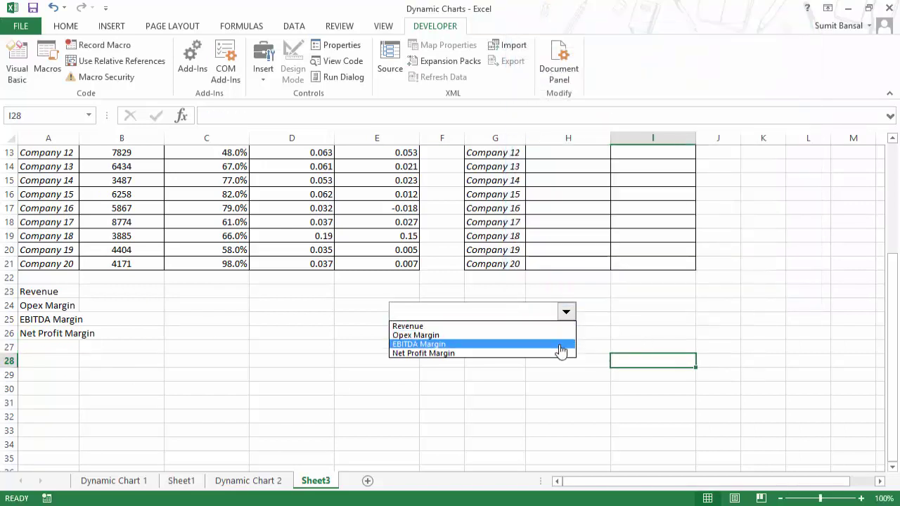
left_click(559, 329)
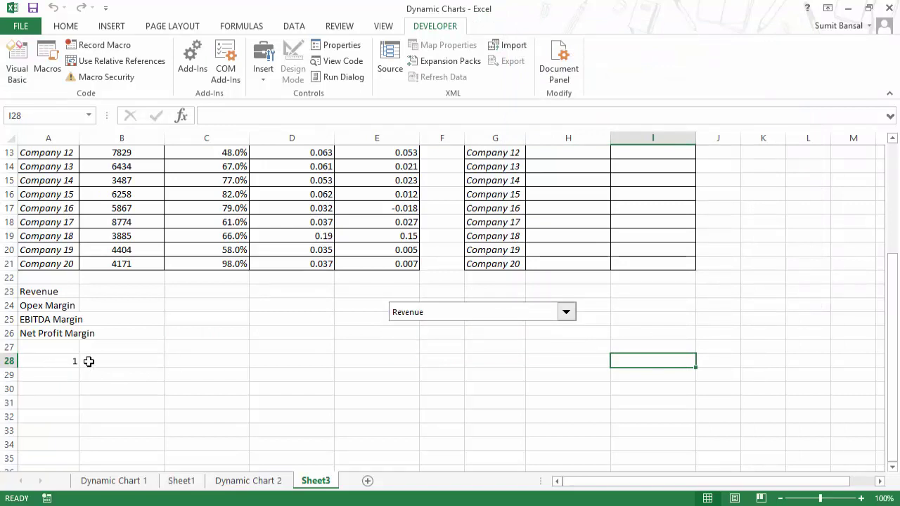
left_click(572, 316)
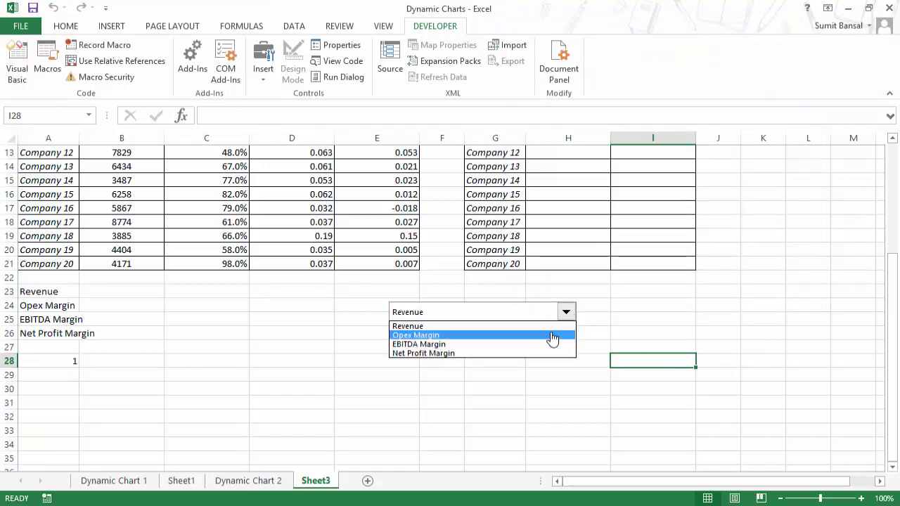
left_click(553, 335)
left_click(566, 317)
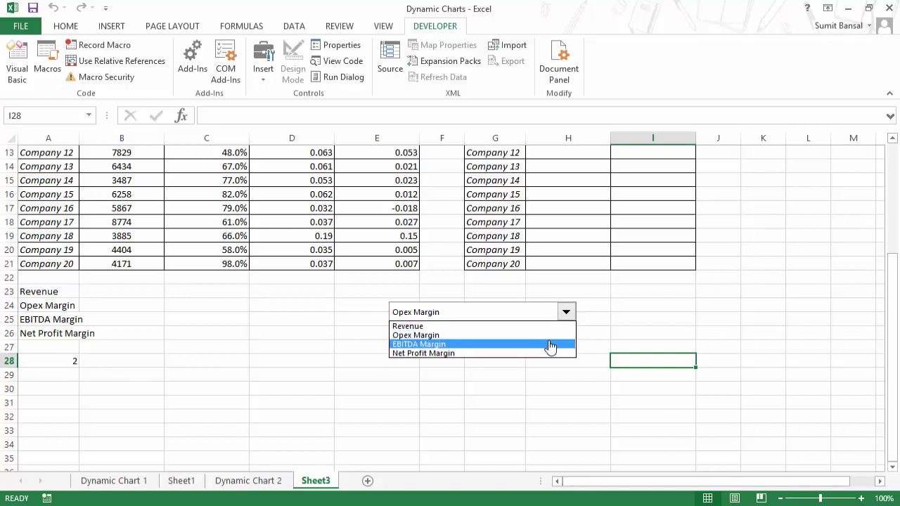
left_click(548, 344)
left_click(516, 318)
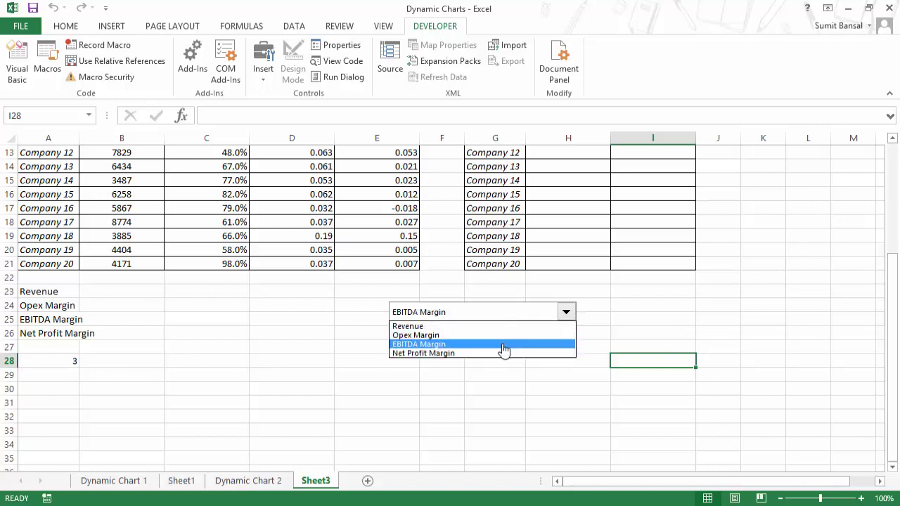
left_click(501, 353)
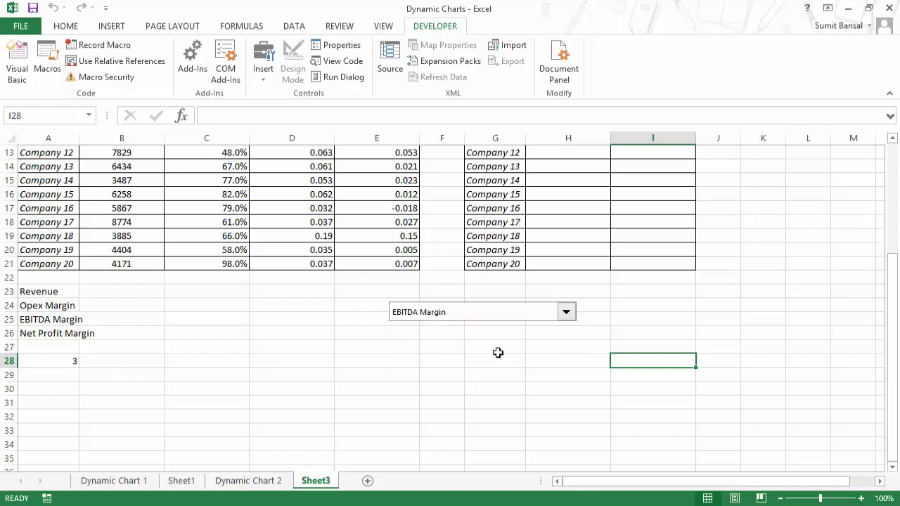
Duplicate the combo box, placing the copy directly below the original around row 27
right_click(453, 320)
key("Escape")
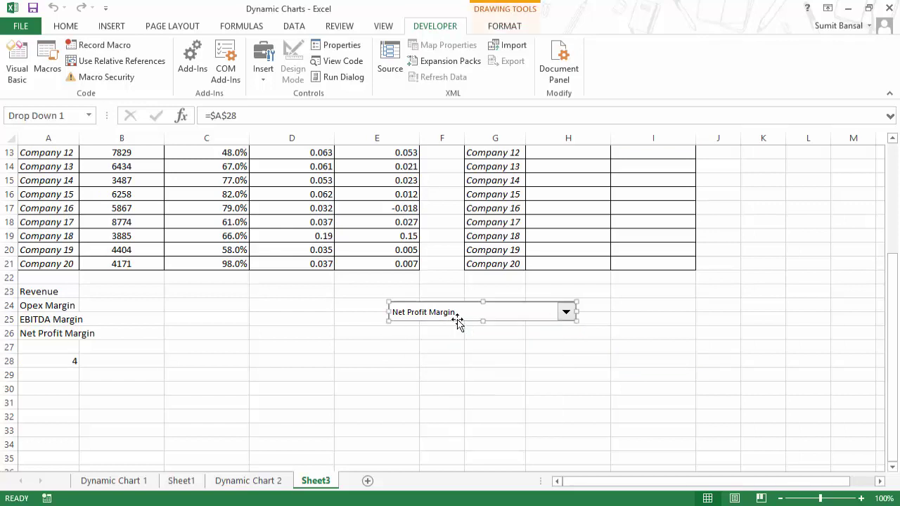
left_click_drag(456, 320, 457, 349, "ctrl")
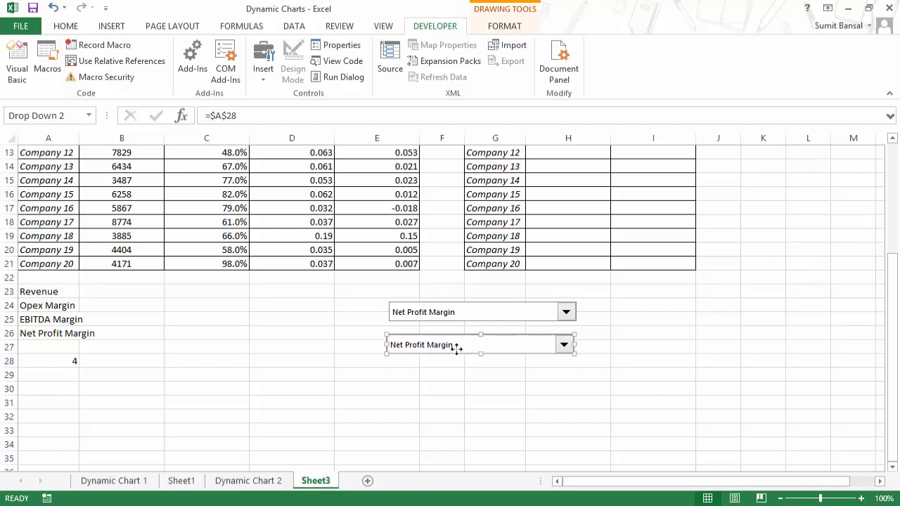
Set the lower combo box's cell link to $A$29 and choose Opex Margin in it
right_click(457, 348)
left_click(485, 462)
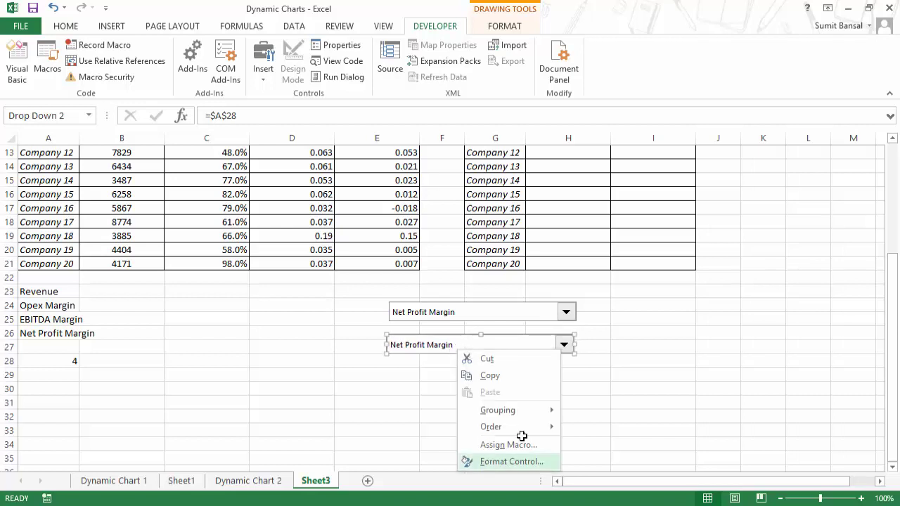
left_click(719, 84)
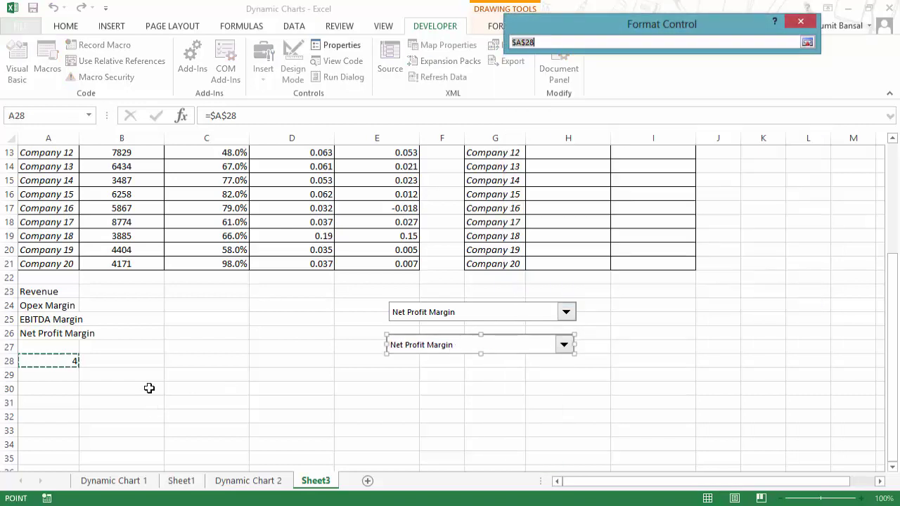
left_click(66, 373)
left_click(807, 42)
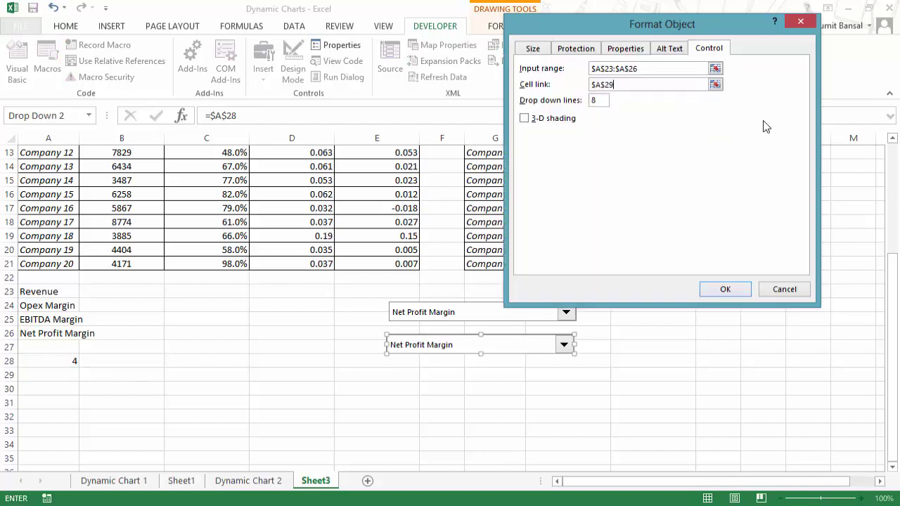
left_click(723, 290)
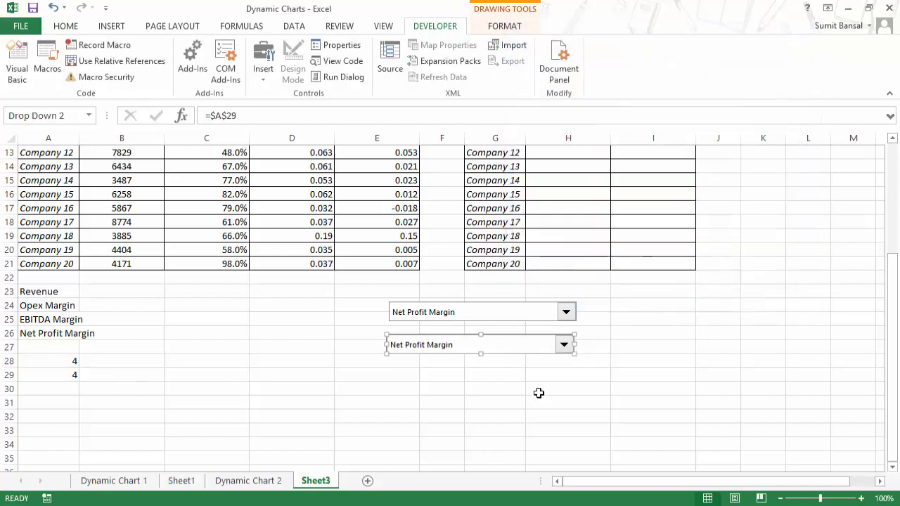
left_click(540, 399)
left_click(564, 345)
left_click(542, 371)
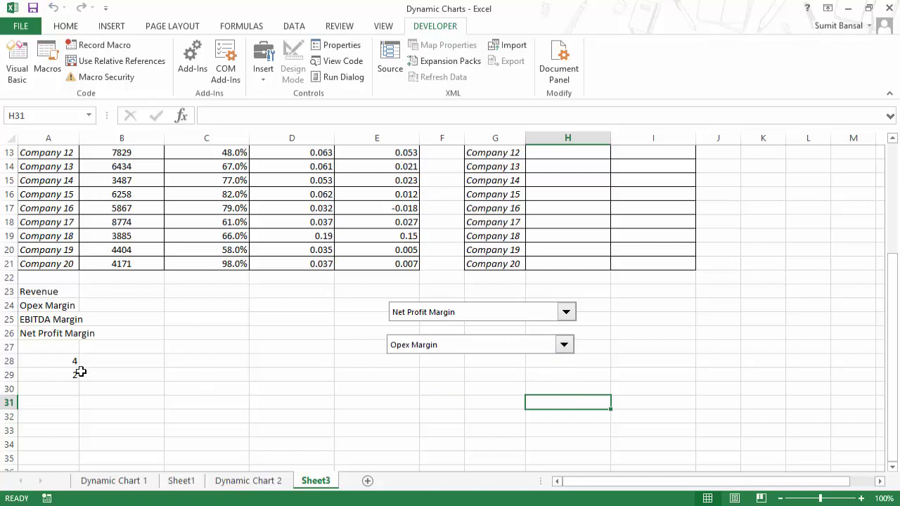
Start an INDEX formula in H1 with the absolute range $B$1:$E$21 as its array
scroll(506, 347, "up", 4)
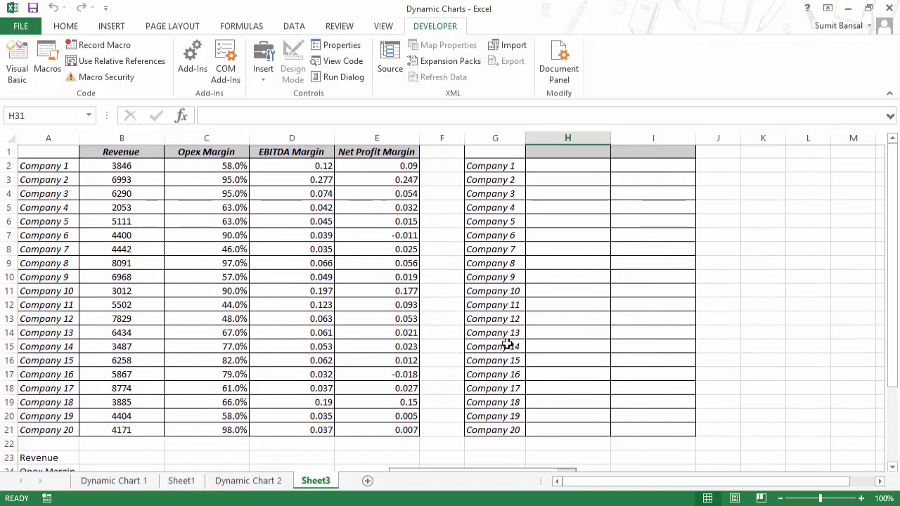
left_click(558, 154)
type("=ind")
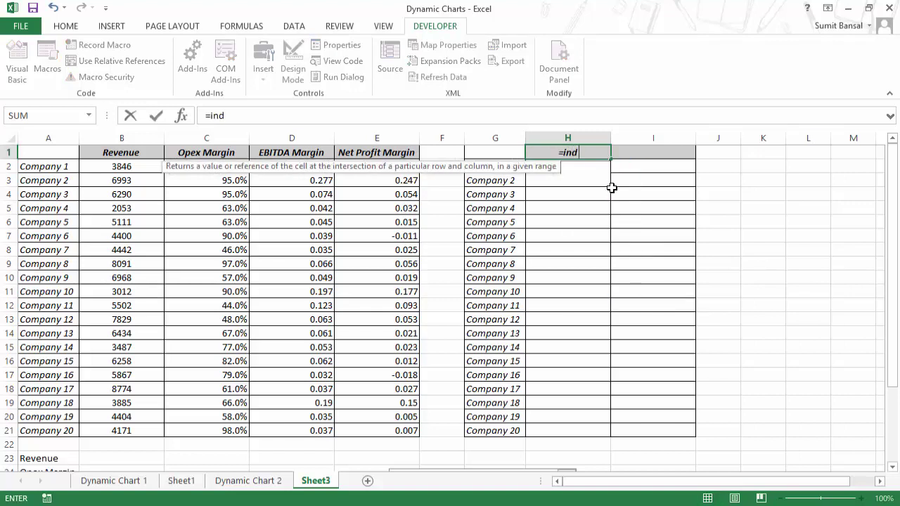
key("Tab")
left_click_drag(93, 156, 395, 430)
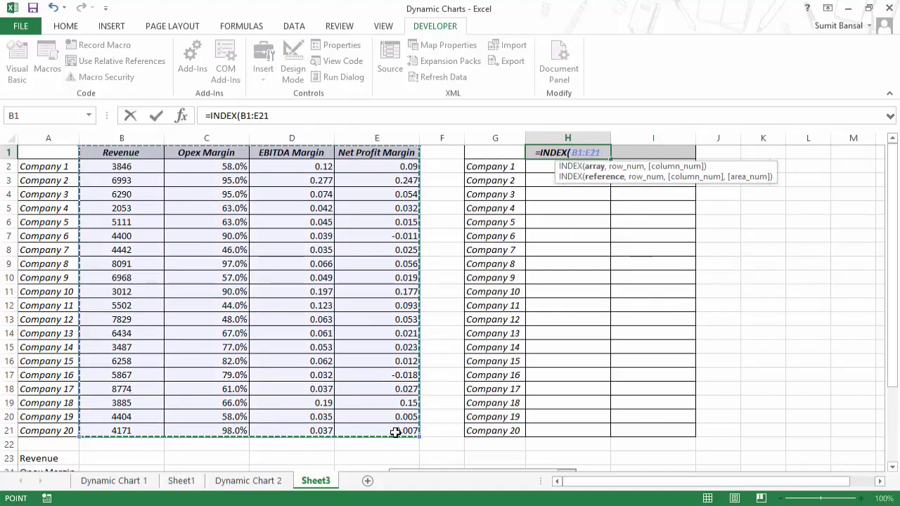
key("F4")
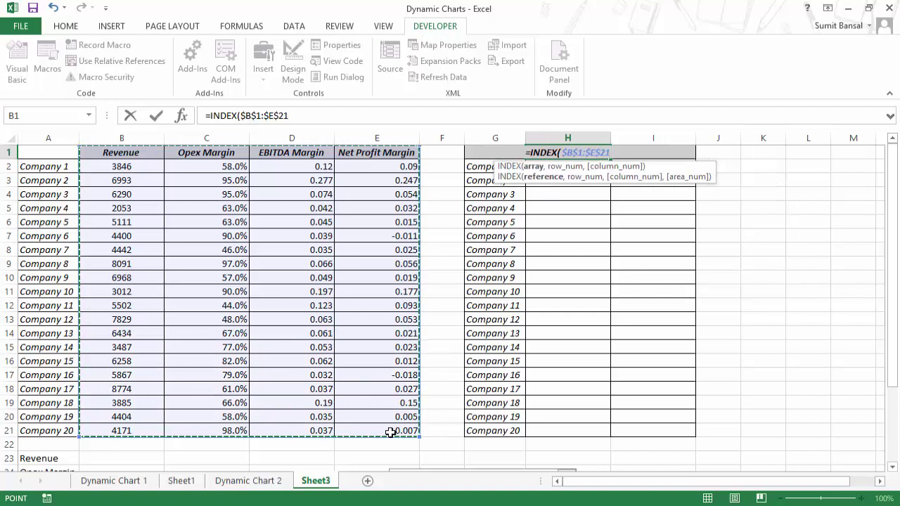
type(",")
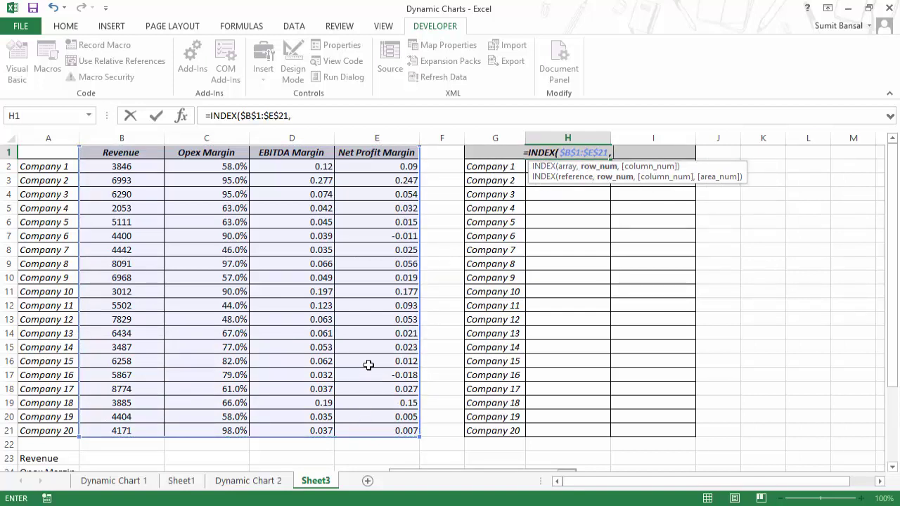
Add ROWS($G$1:G1) as the row number of the H1 formula, making only the first G1 reference absolute
type("rows(")
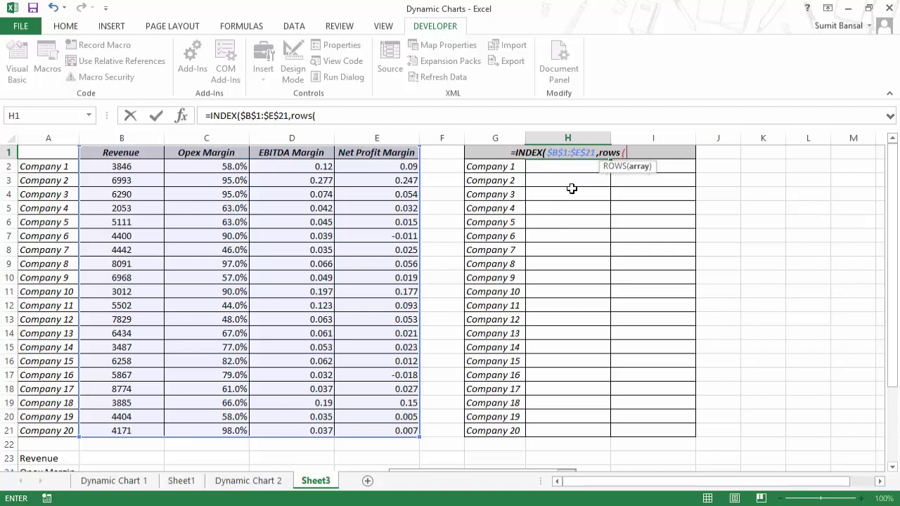
key("Left")
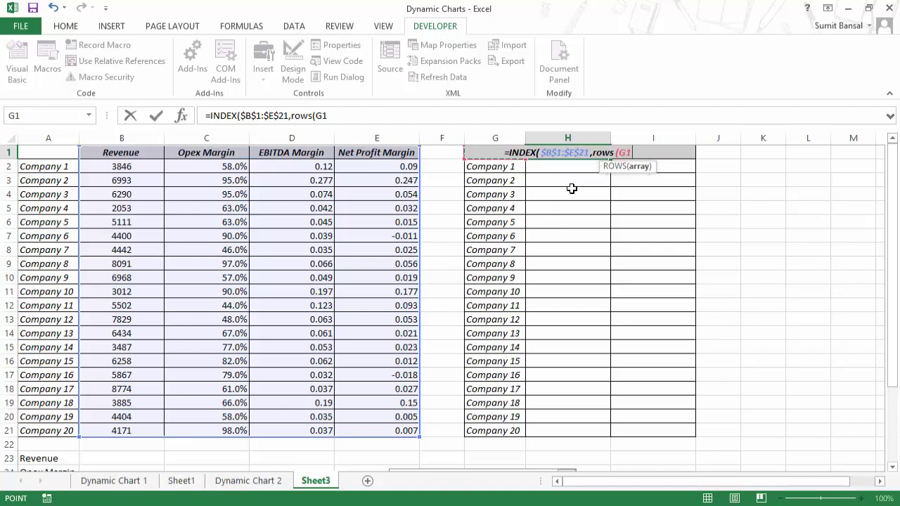
key("F8")
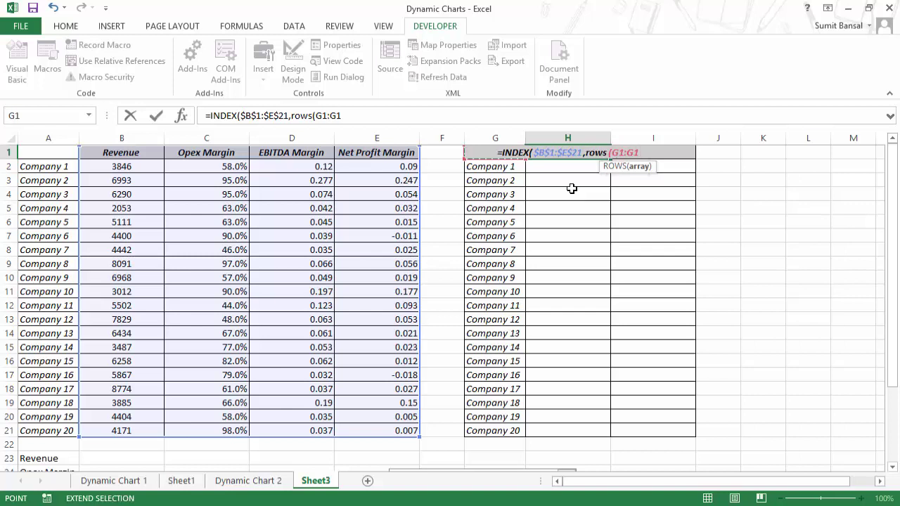
type(")")
key("F8")
key("F2")
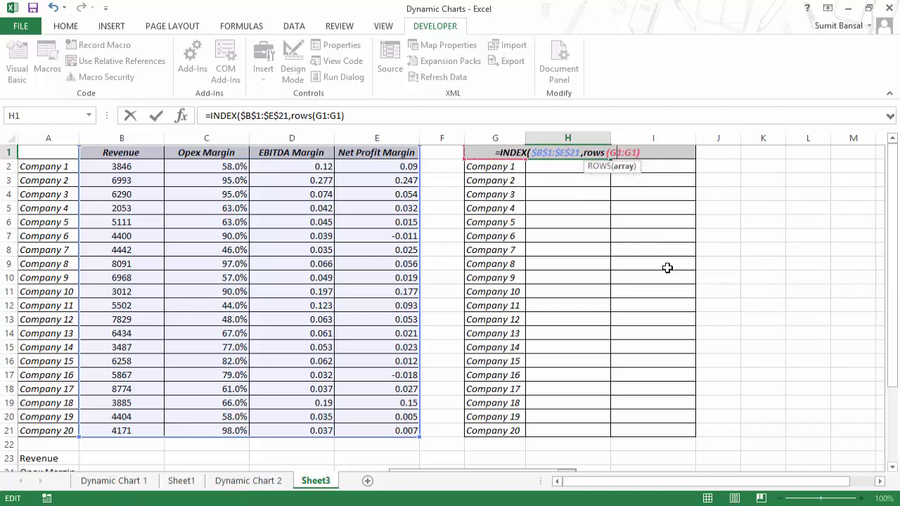
key("F4")
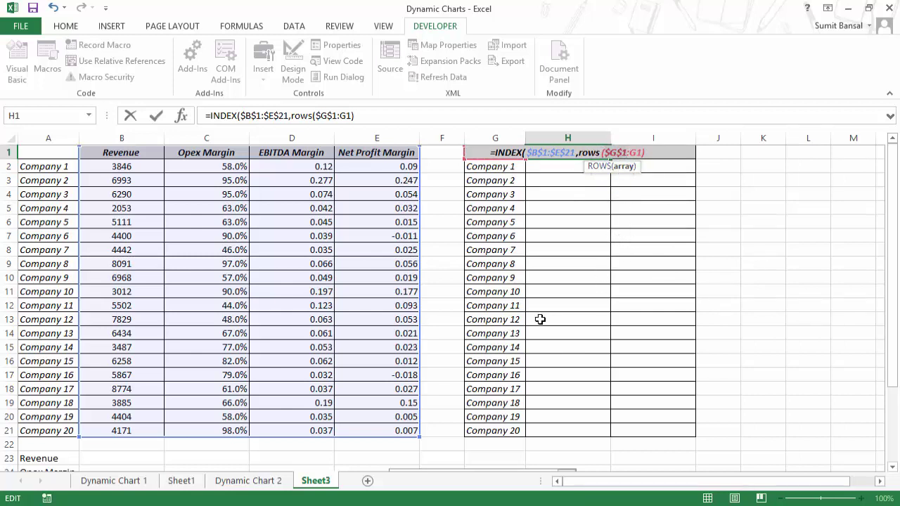
left_click(664, 153)
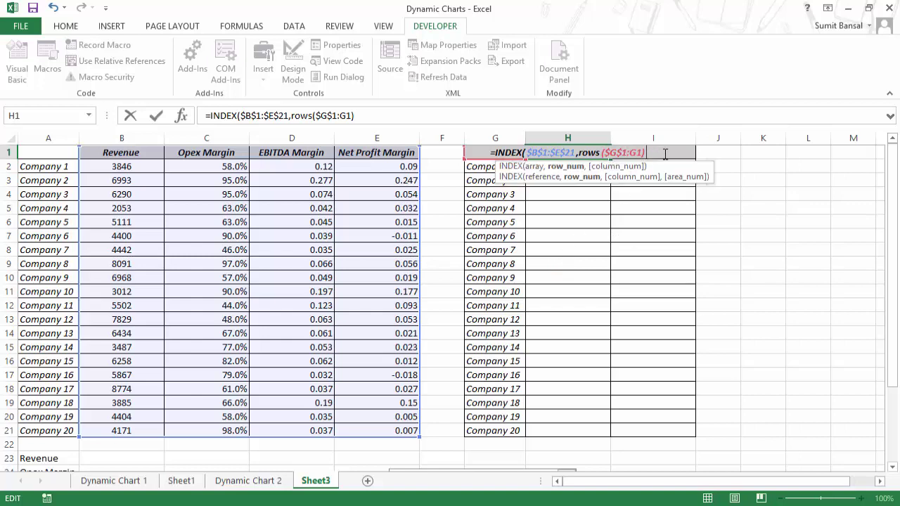
Complete the H1 formula with $A$28 as the column number and enter it, keeping H1 selected
type(",")
scroll(625, 232, "down", 3)
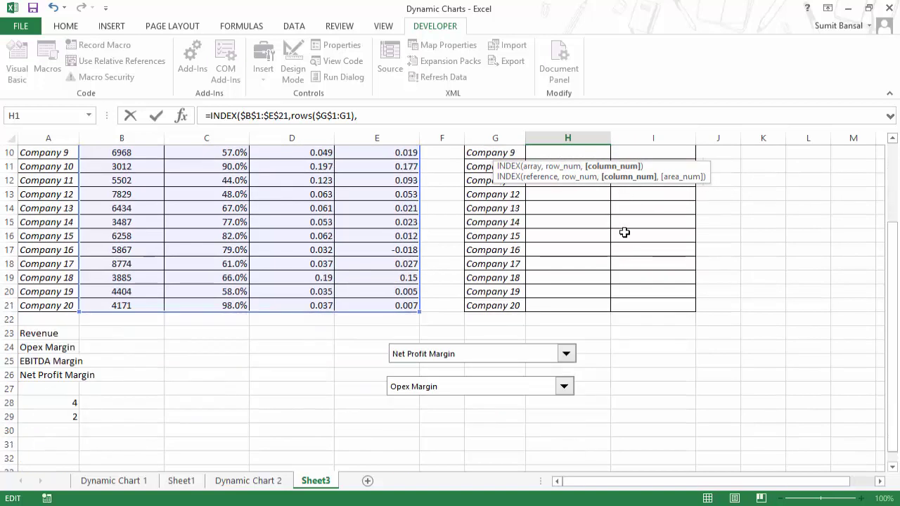
left_click(59, 403)
scroll(218, 391, "up", 3)
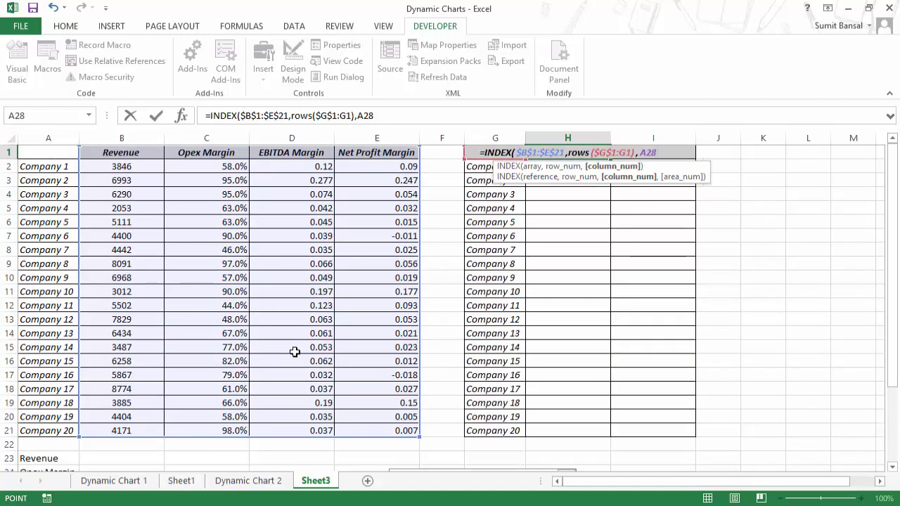
key("F4")
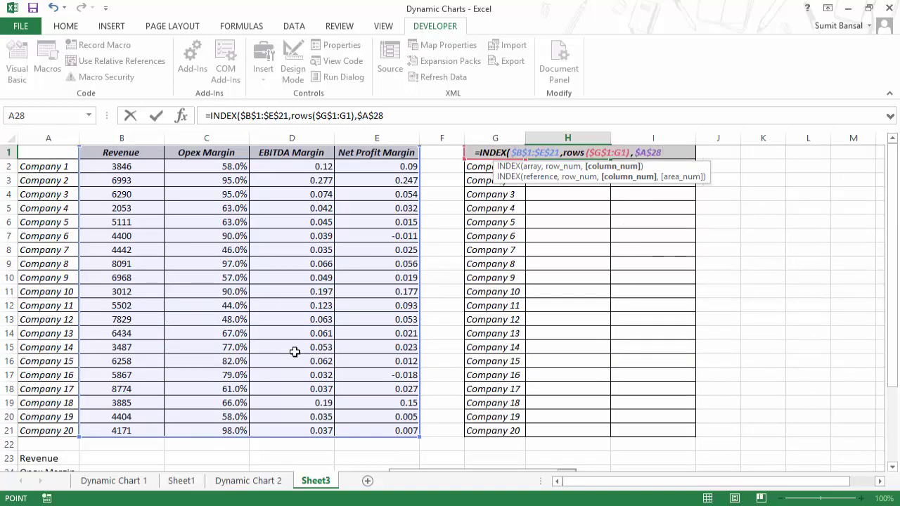
type(")")
key("ctrl+Return")
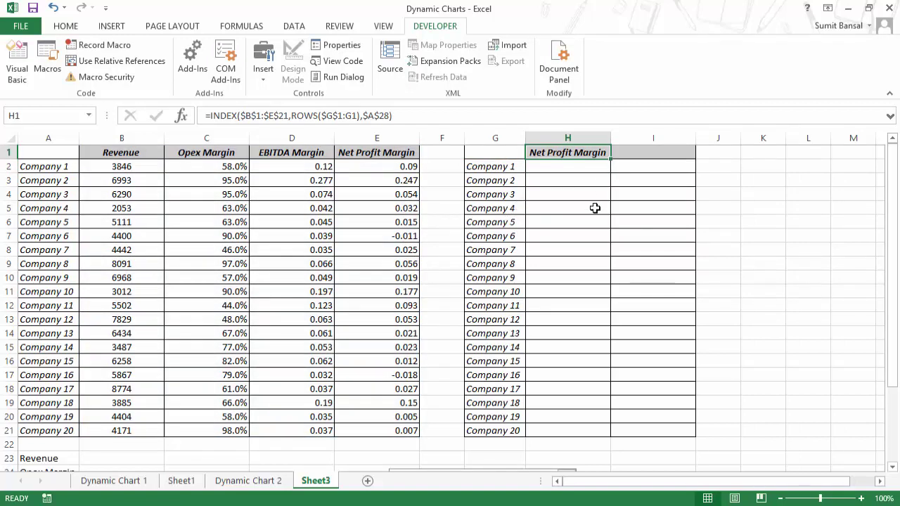
Choose Revenue in the upper combo box and check the heading in H1
scroll(594, 208, "down", 2)
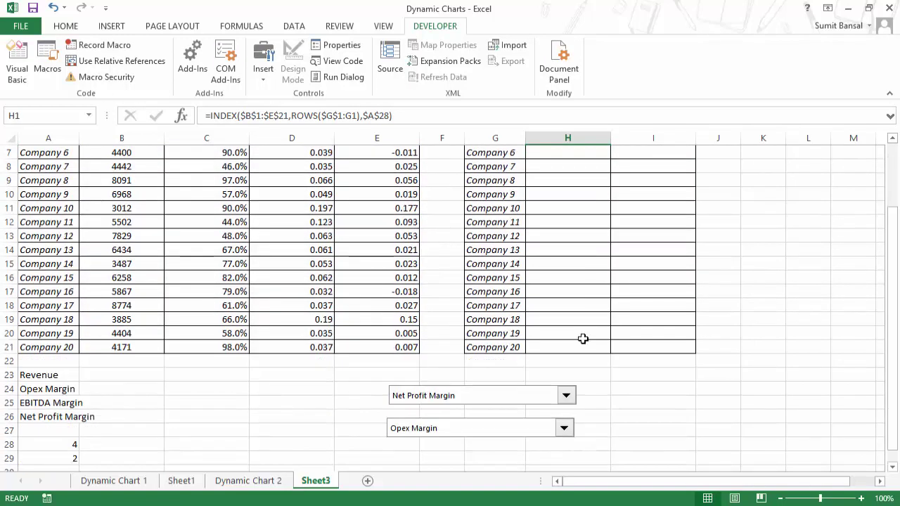
left_click(495, 397)
left_click(492, 409)
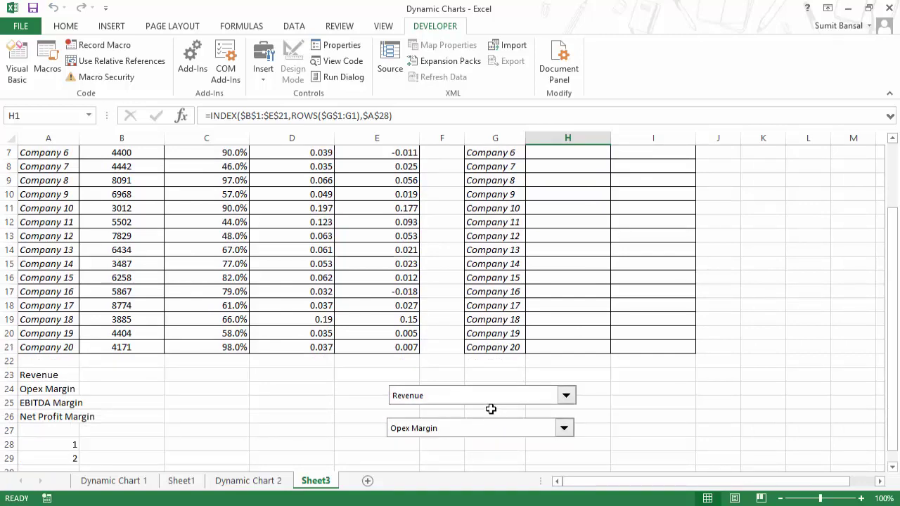
scroll(586, 243, "up", 2)
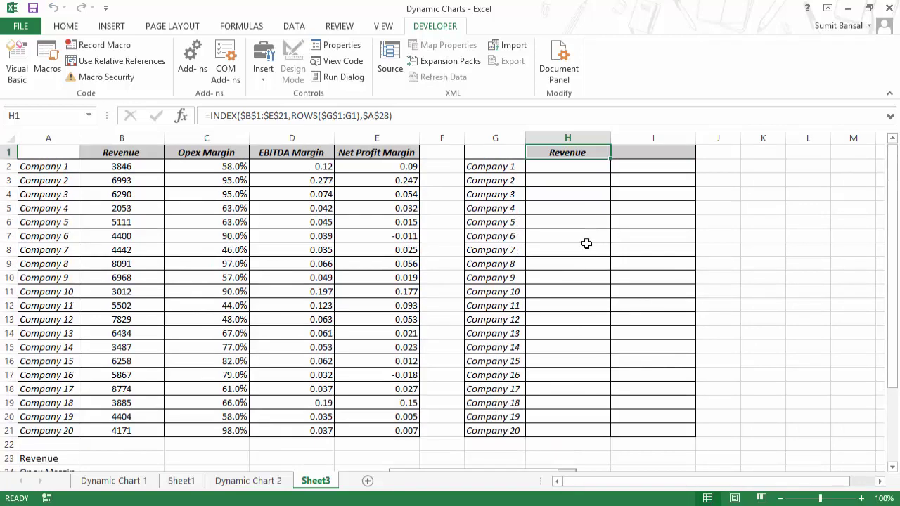
Fill the H1 formula down through H21 and review the formula in H1
double_click(610, 159)
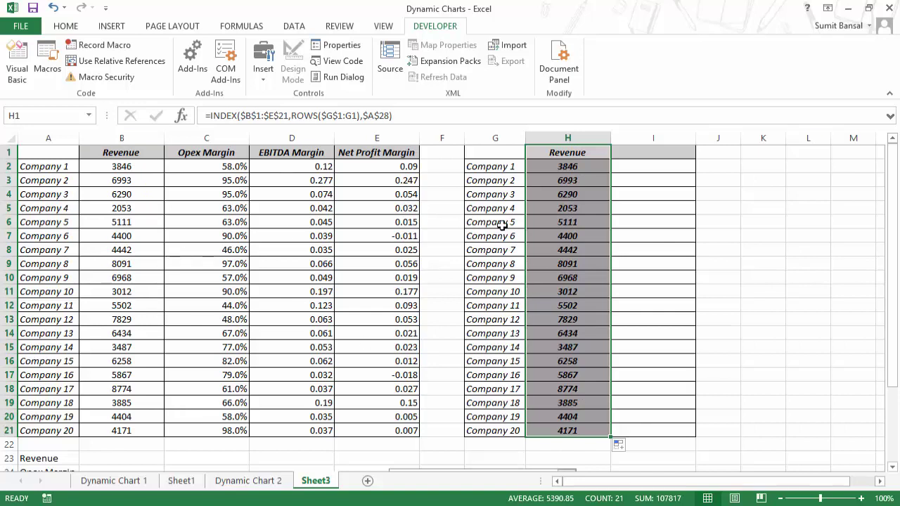
left_click(589, 154)
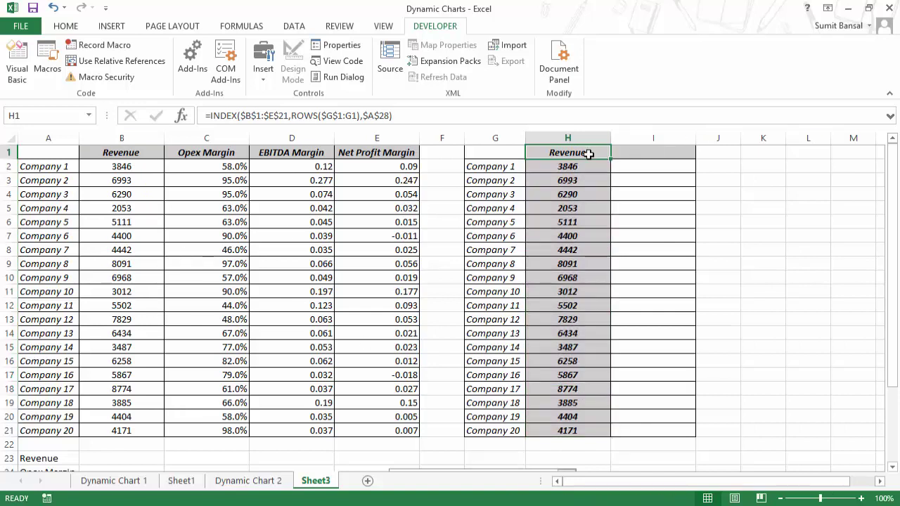
double_click(588, 154)
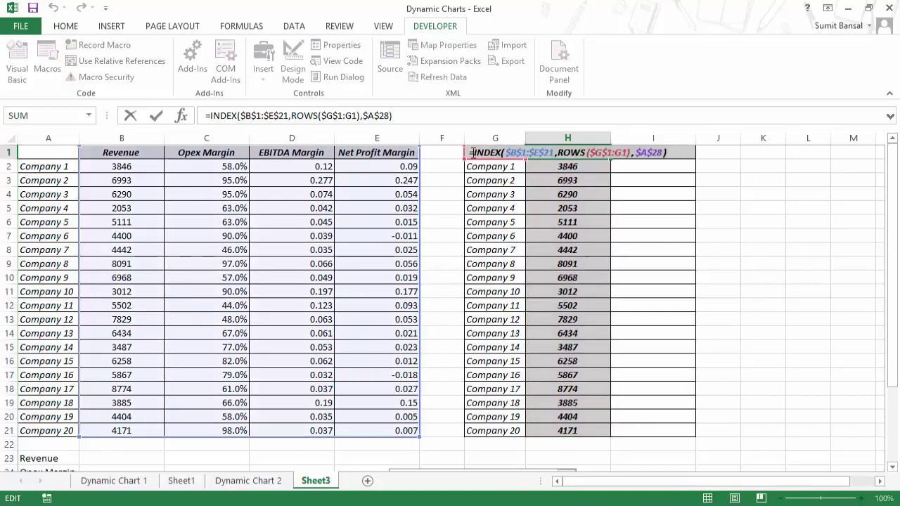
key("Escape")
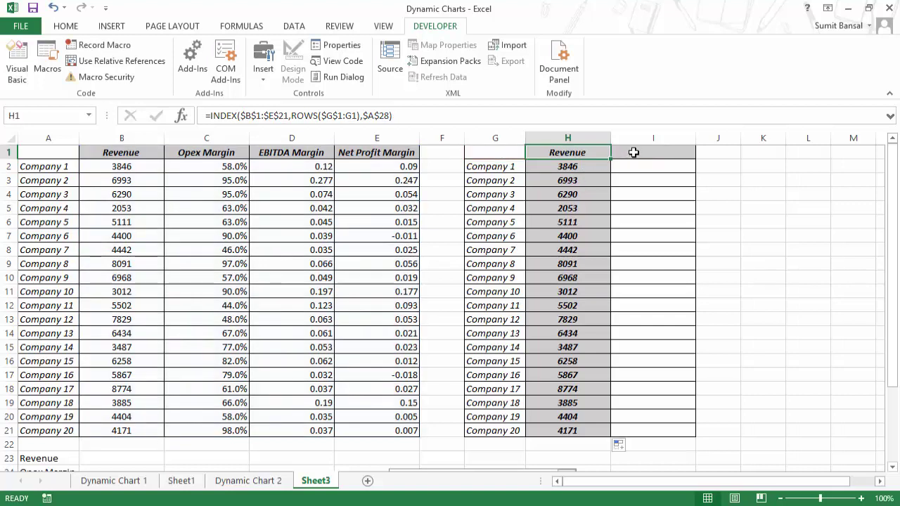
Enter =INDEX($B$1:$E$21,ROWS($G$1:G1),$A$29) in I1 and fill it down through I21
double_click(633, 153)
type("=INDEX($B$1:$E$21,ROWS($G$1:G1),$A$28)")
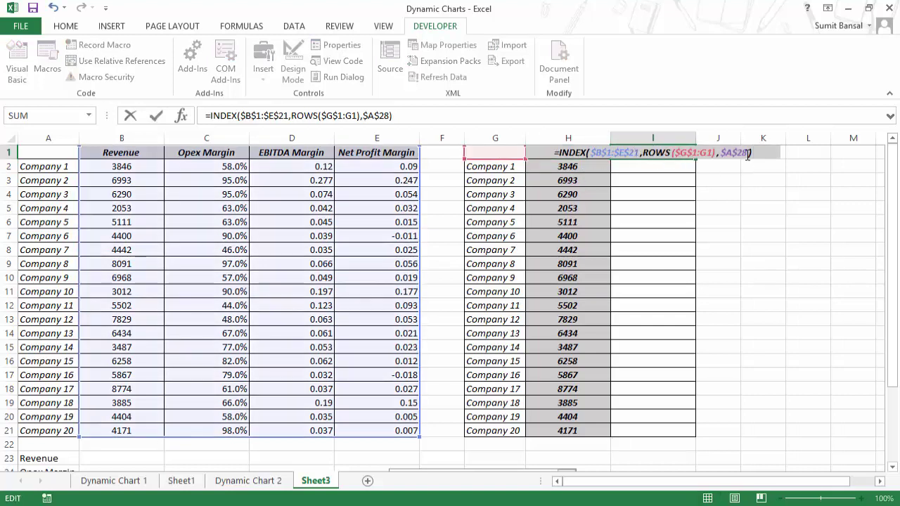
left_click(747, 153)
key("BackSpace")
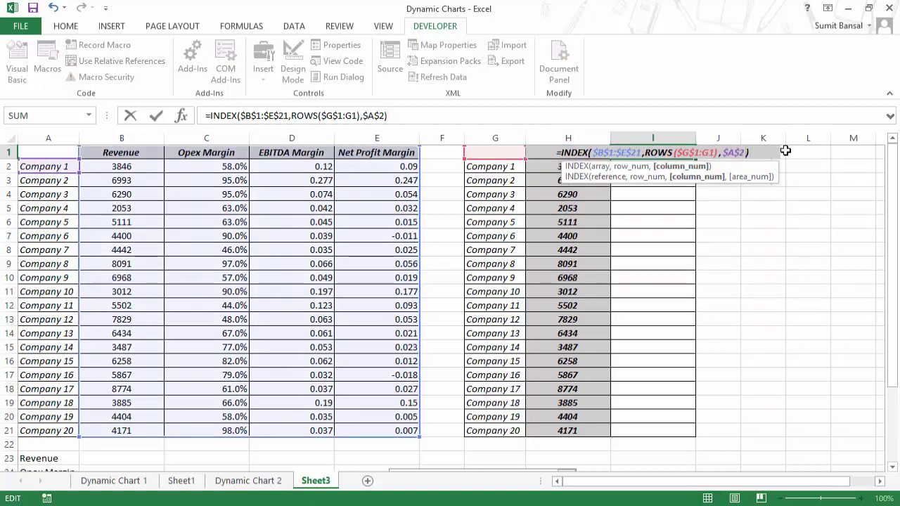
type("9")
left_click_drag(894, 184, 711, 268)
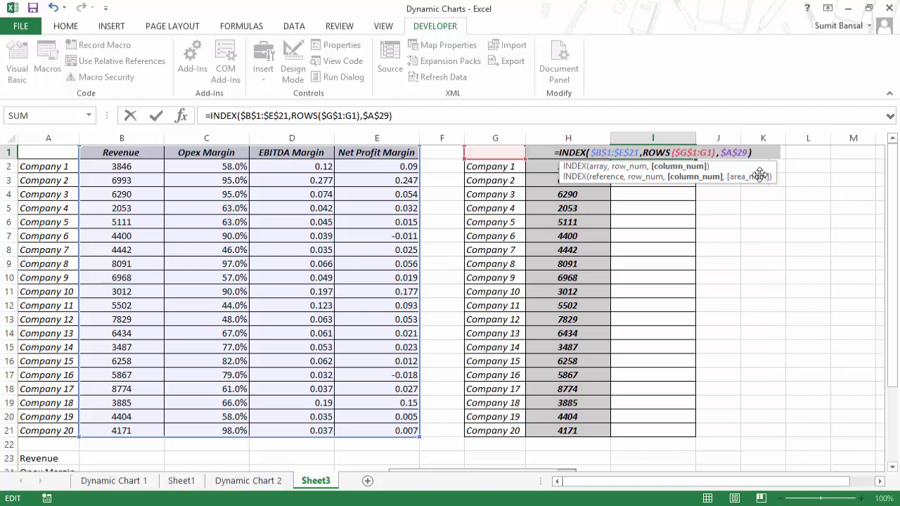
key("Return")
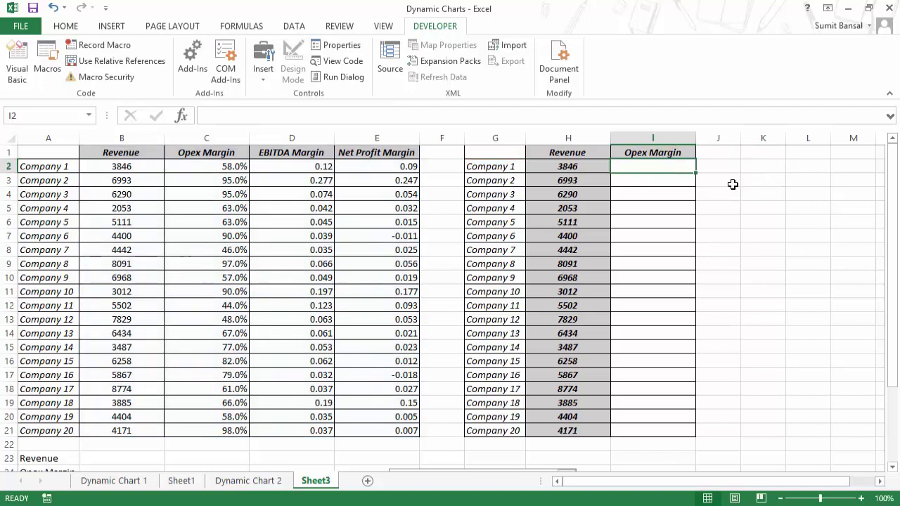
left_click(689, 153)
double_click(695, 159)
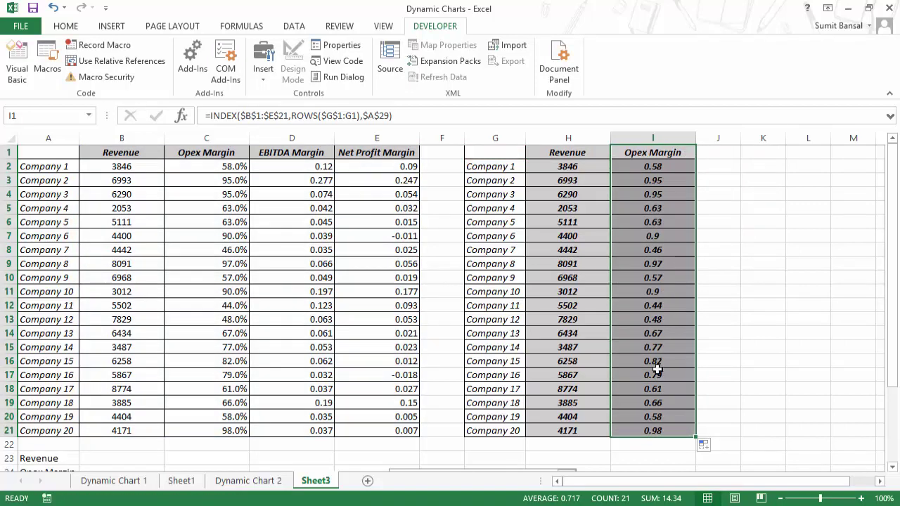
Test the lower combo box by choosing Net Profit Margin, check column I, and set it back to Opex Margin
scroll(653, 428, "down", 3)
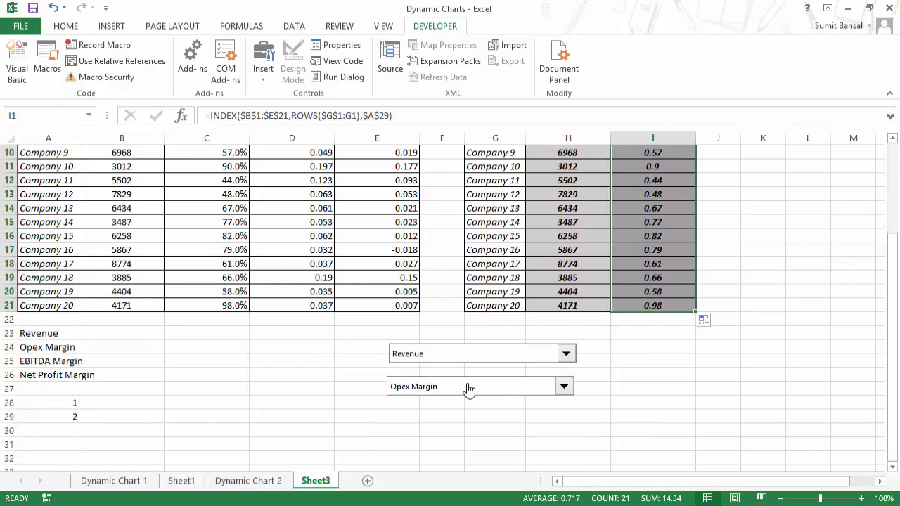
left_click(509, 392)
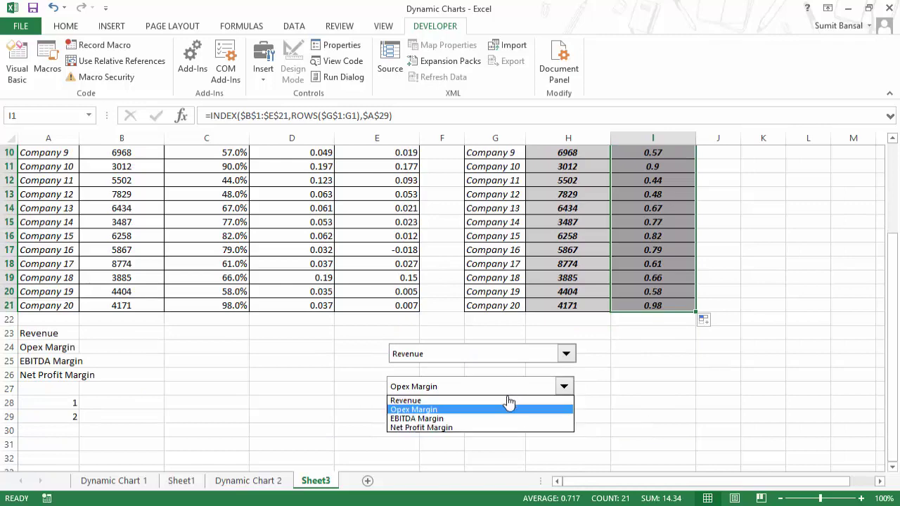
left_click(504, 425)
scroll(843, 333, "up", 3)
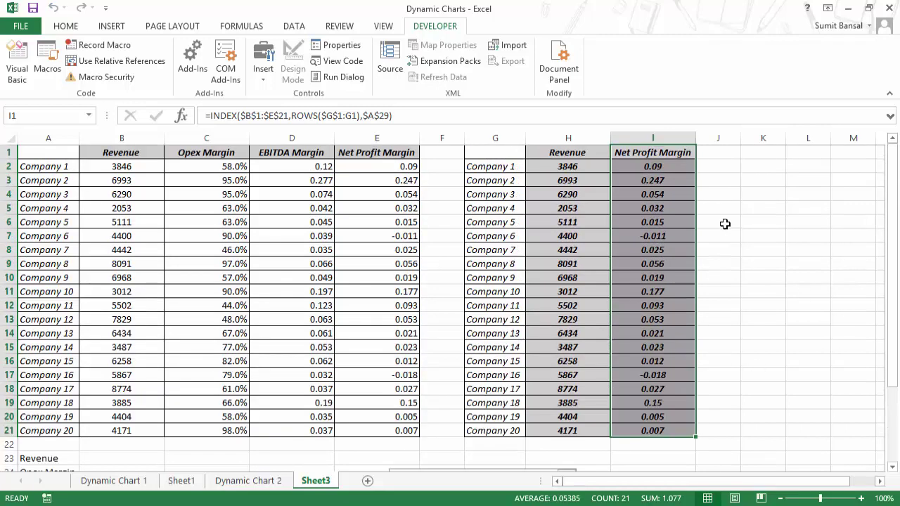
scroll(635, 425, "down", 3)
left_click(450, 388)
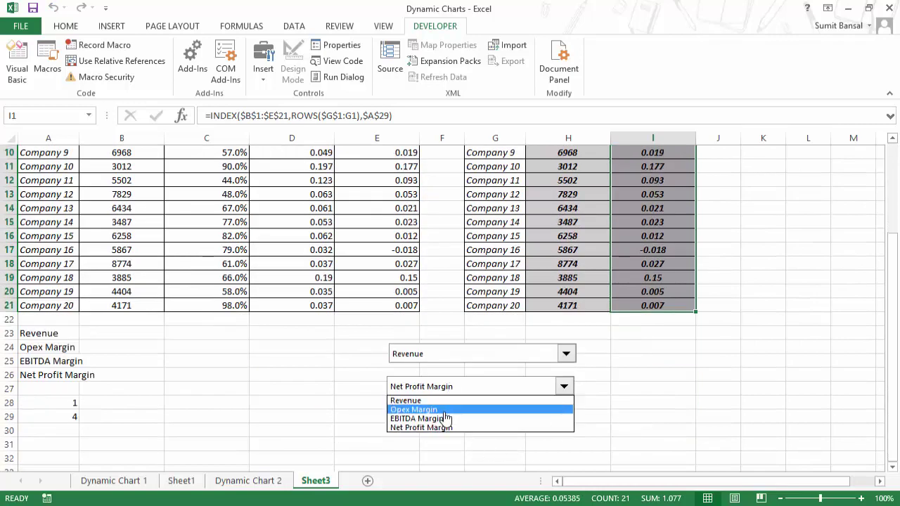
left_click(444, 410)
scroll(751, 346, "up", 3)
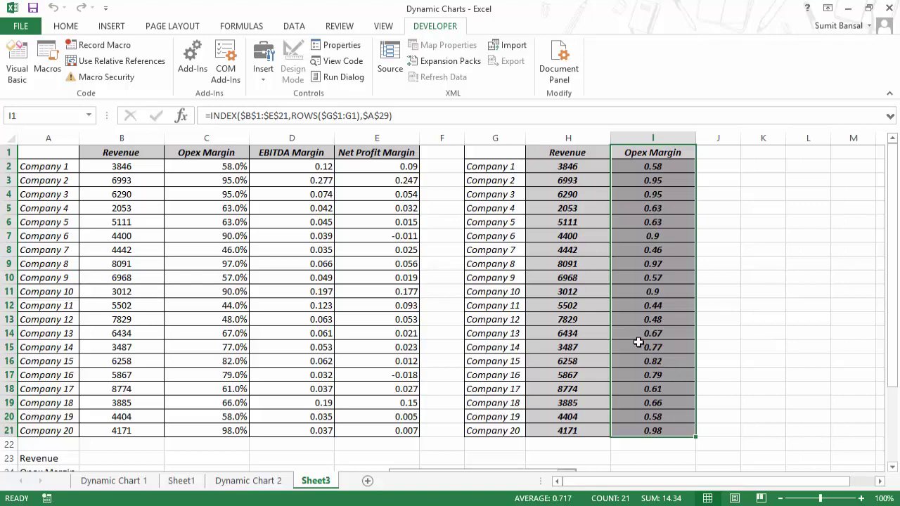
left_click_drag(507, 151, 650, 430)
left_click(120, 28)
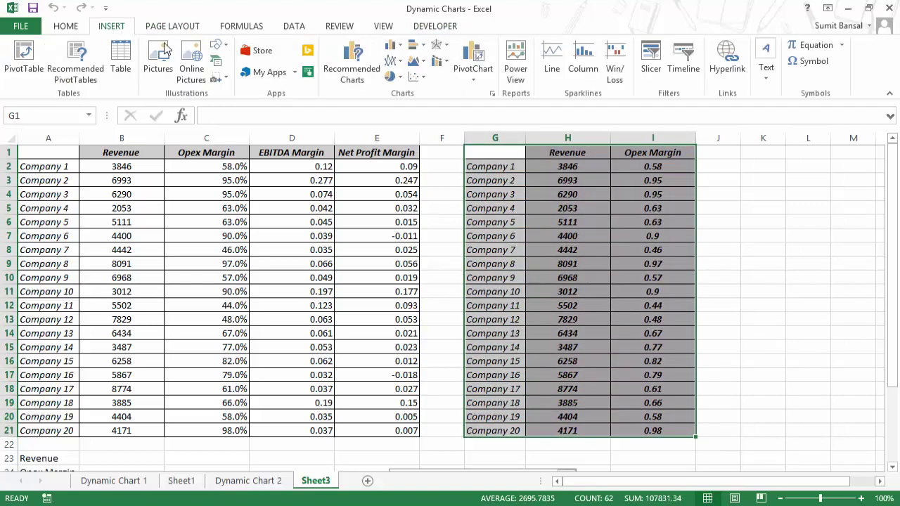
left_click(416, 76)
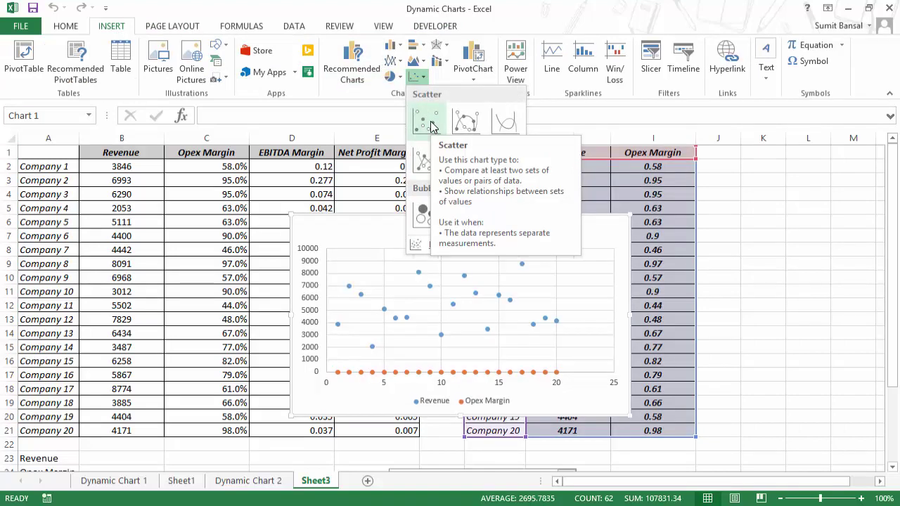
left_click(650, 195)
left_click(761, 190)
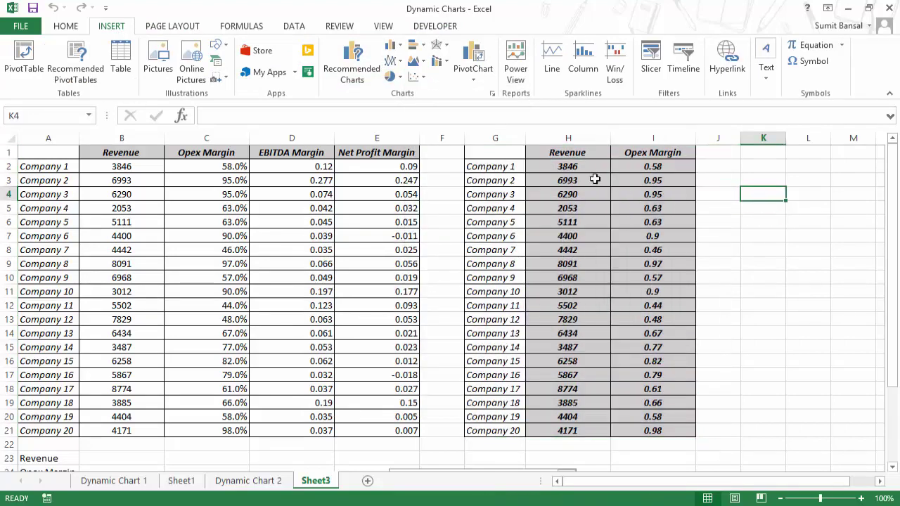
Insert a markers-only scatter chart from the metric values in H2:I21, leaving out the headings and company names
left_click_drag(568, 168, 632, 429)
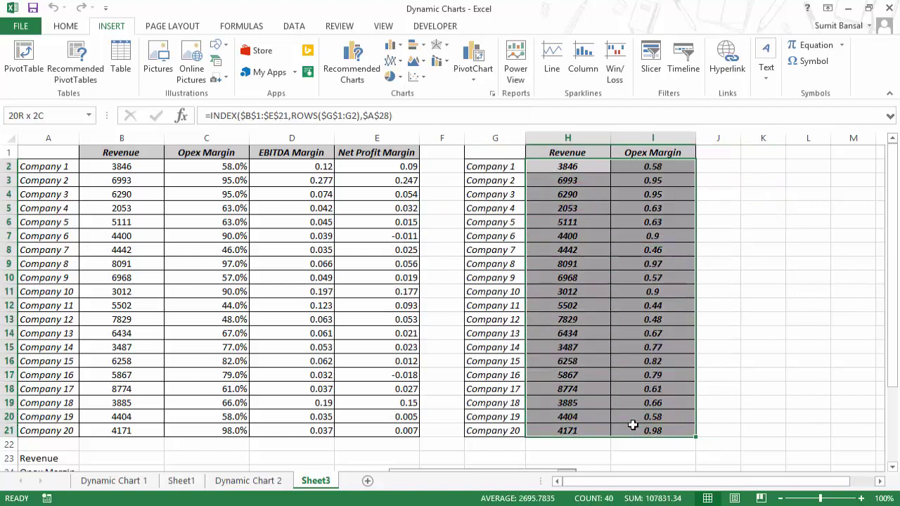
left_click(415, 75)
left_click(426, 121)
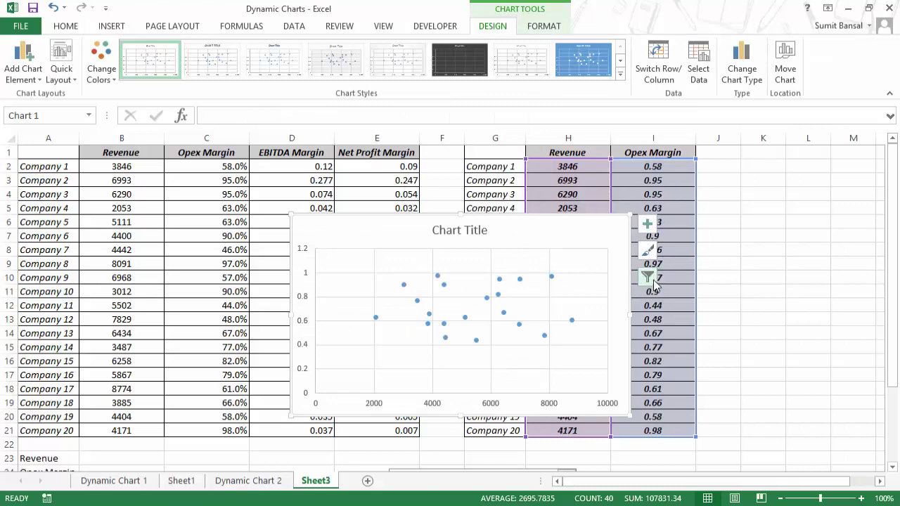
Select both combo boxes together and move them to the empty area beside column I, around rows 16 to 19
scroll(756, 388, "down", 1)
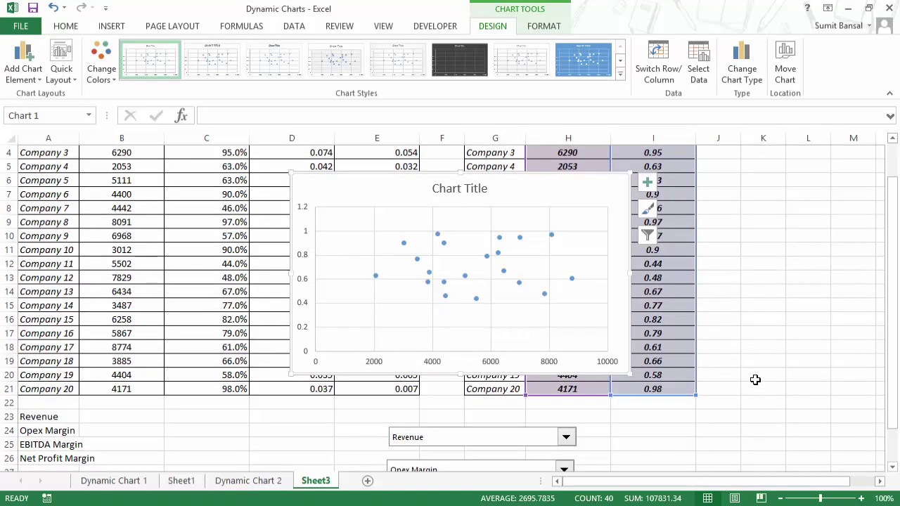
scroll(756, 376, "down", 1)
left_click_drag(631, 486, 731, 485)
right_click(476, 400)
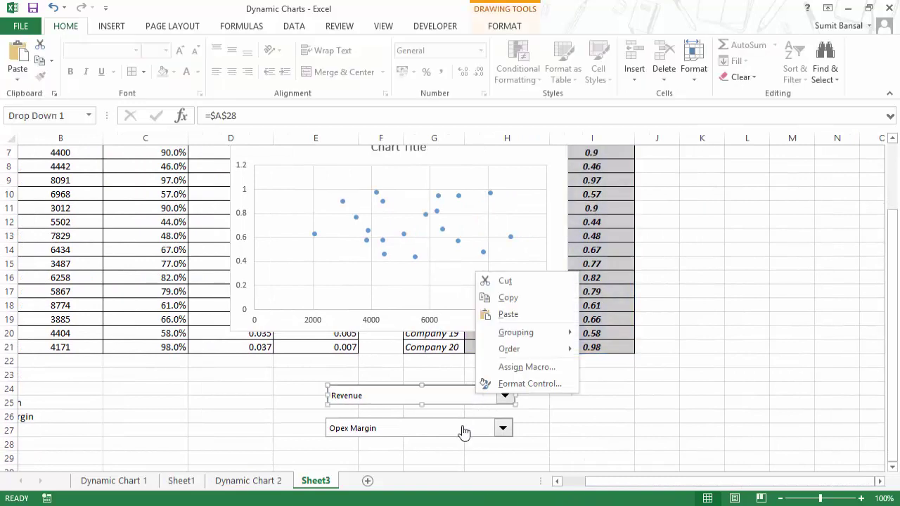
left_click(467, 431, "ctrl")
left_click(471, 429, "ctrl")
left_click_drag(470, 427, 797, 311)
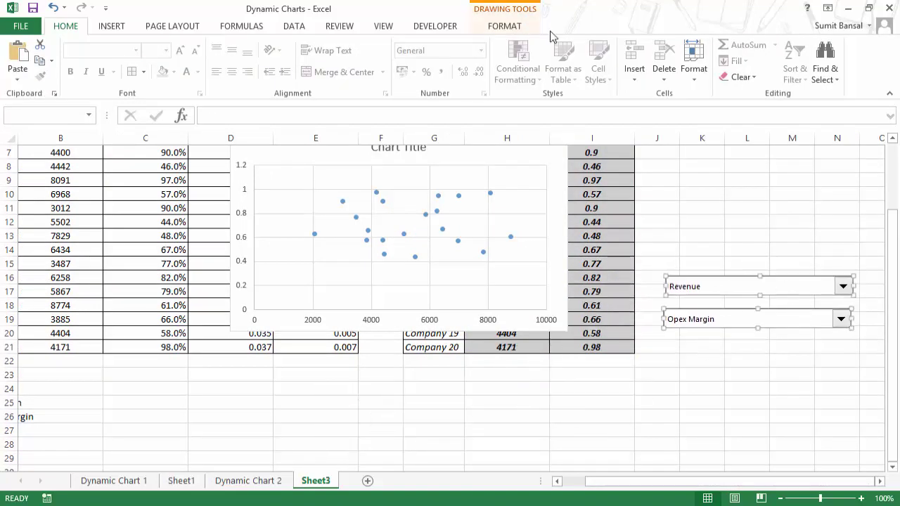
Align the two combo boxes along their left edges and deselect them
left_click(523, 26)
left_click(710, 44)
left_click(713, 77)
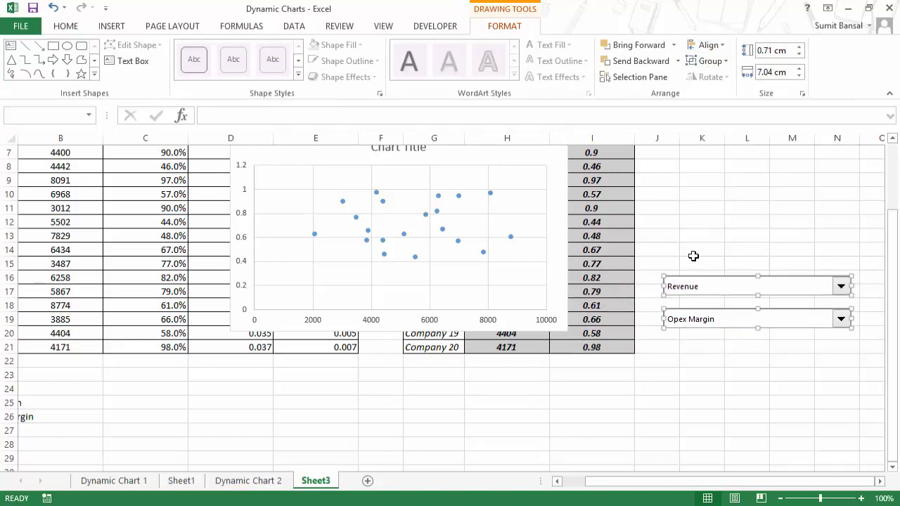
left_click(673, 409)
Move the scatter chart beside the company table so that it sits directly above the two combo boxes
scroll(580, 347, "up", 2)
right_click(542, 273)
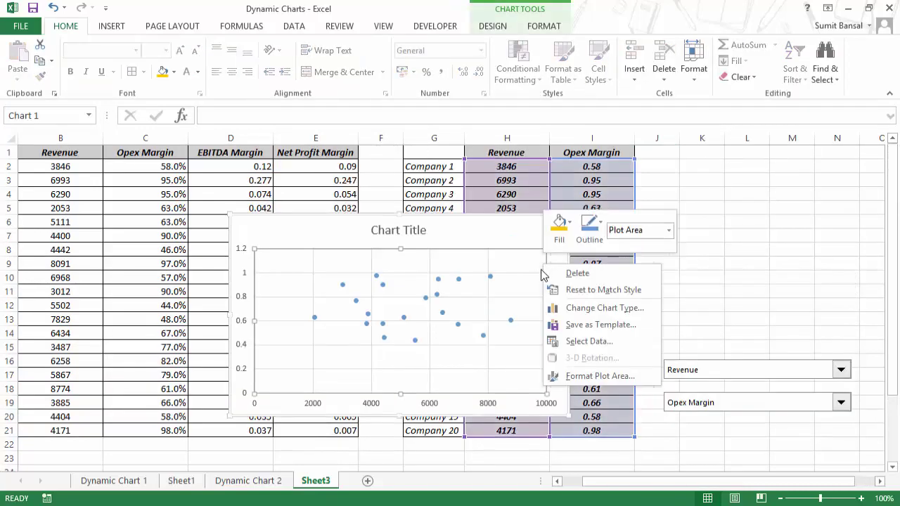
left_click(530, 227)
left_click_drag(529, 227, 852, 155)
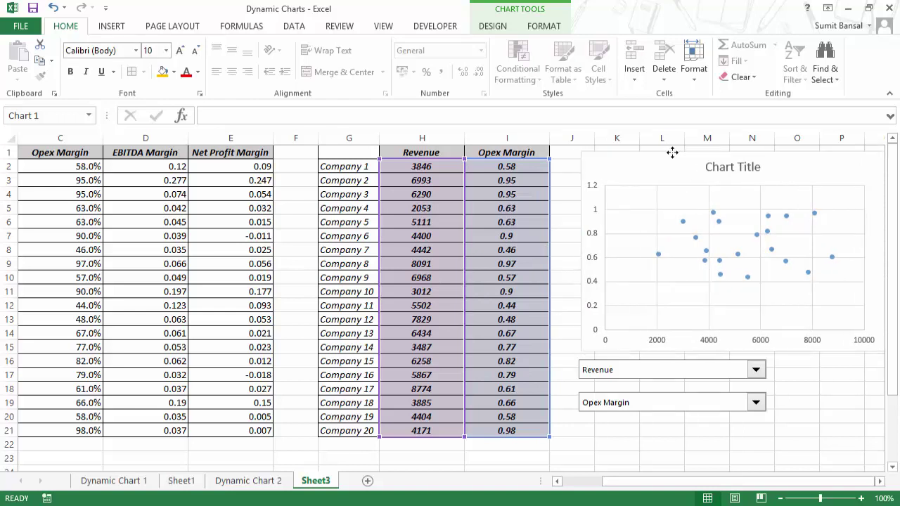
Align both combo boxes and the scatter chart to a common horizontal center, and clear the selection
left_click(636, 376, "ctrl")
left_click(623, 401, "ctrl")
left_click(524, 26)
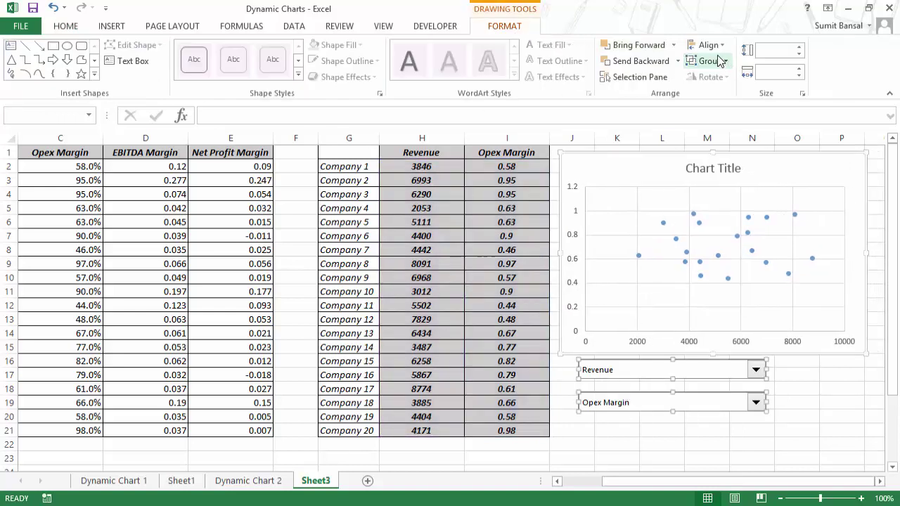
left_click(706, 45)
left_click(724, 95)
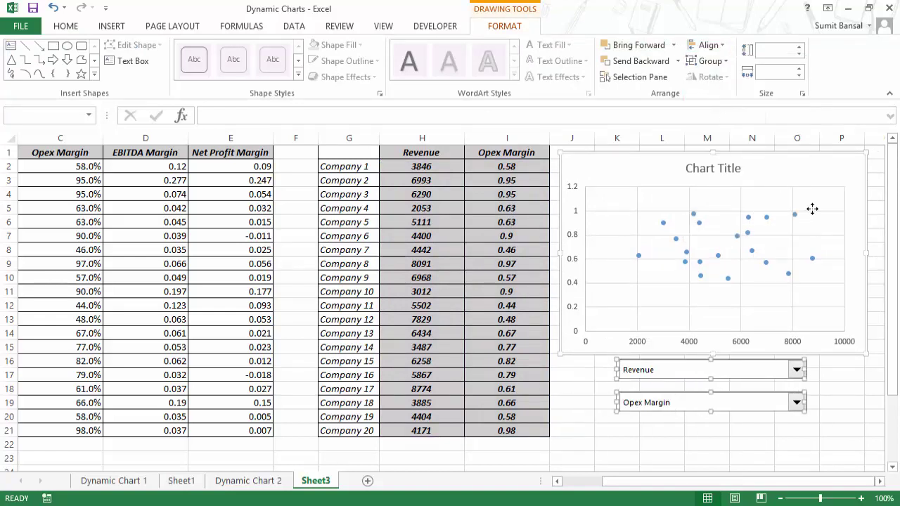
key("Escape")
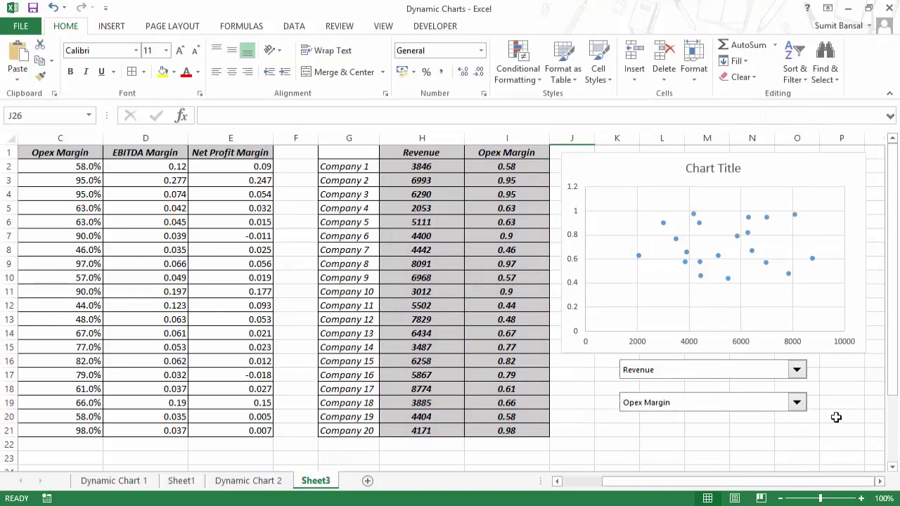
Try EBITDA Margin against Net Profit Margin in the combo boxes, and return the upper one to Revenue
left_click(797, 372)
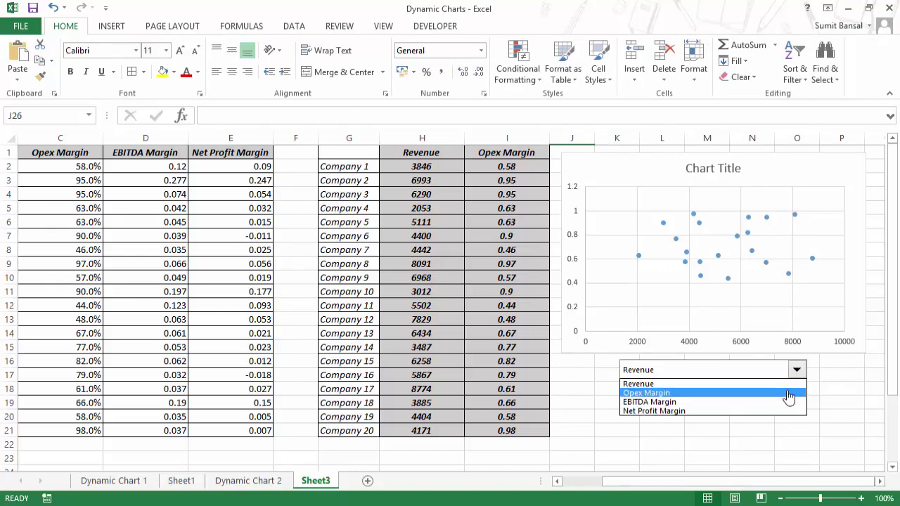
left_click(787, 402)
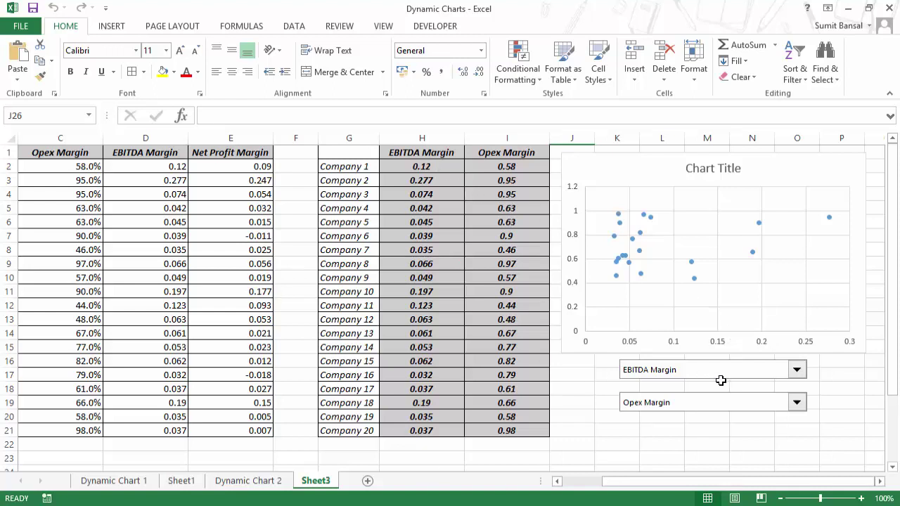
left_click(738, 404)
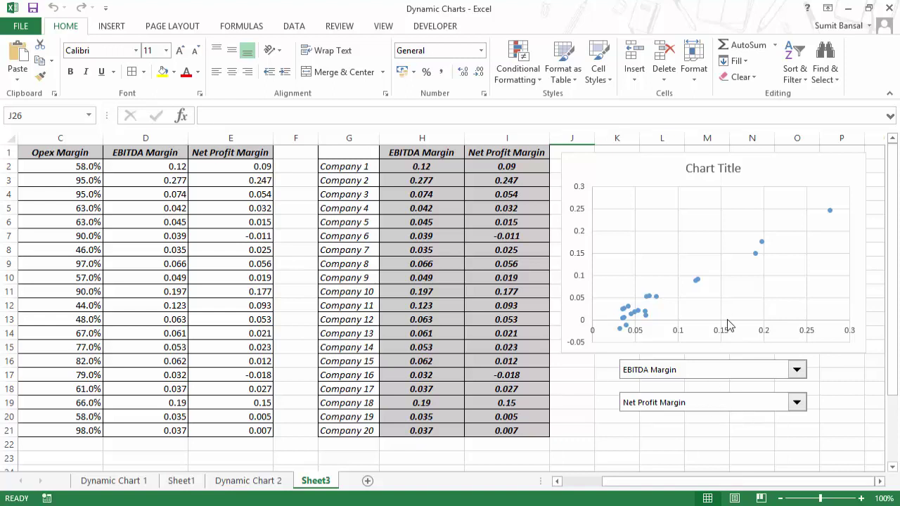
left_click(726, 377)
left_click(748, 380)
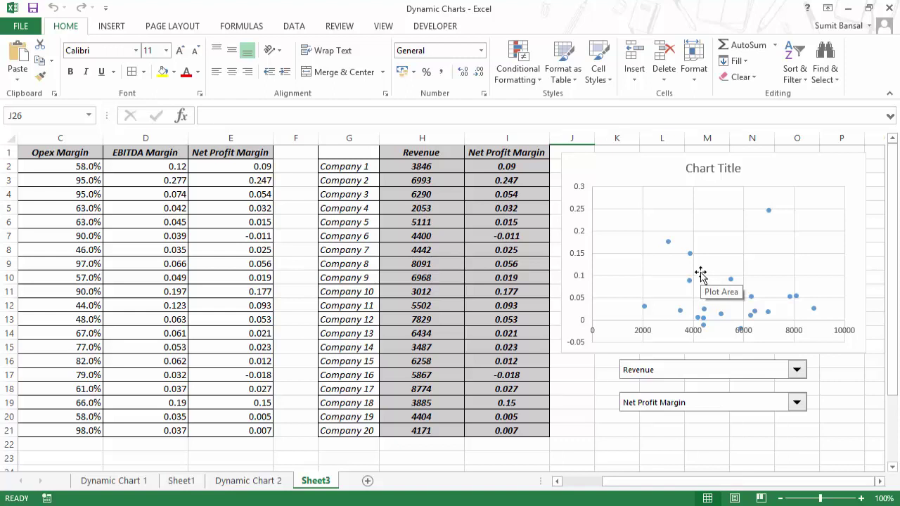
Remove the horizontal and vertical gridlines from the scatter chart and select its title
left_click(693, 206)
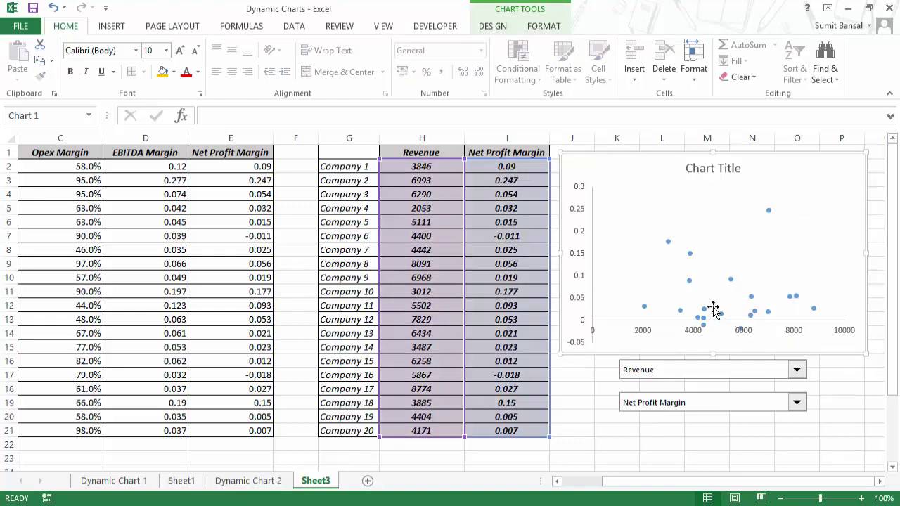
left_click(700, 174)
Enter the formula =H1&" Vs. "&I1 in H23 to build a dynamic title from the two metric headings
scroll(500, 381, "down", 1)
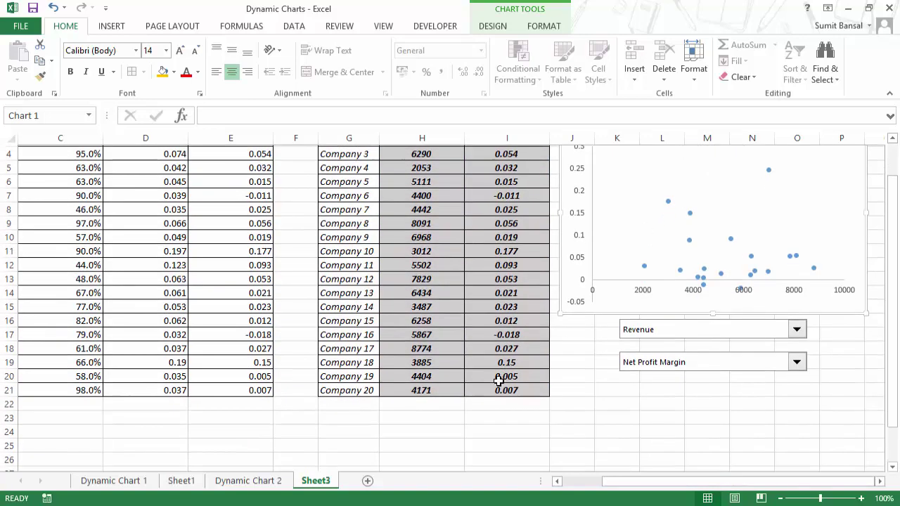
left_click(422, 415)
type("=")
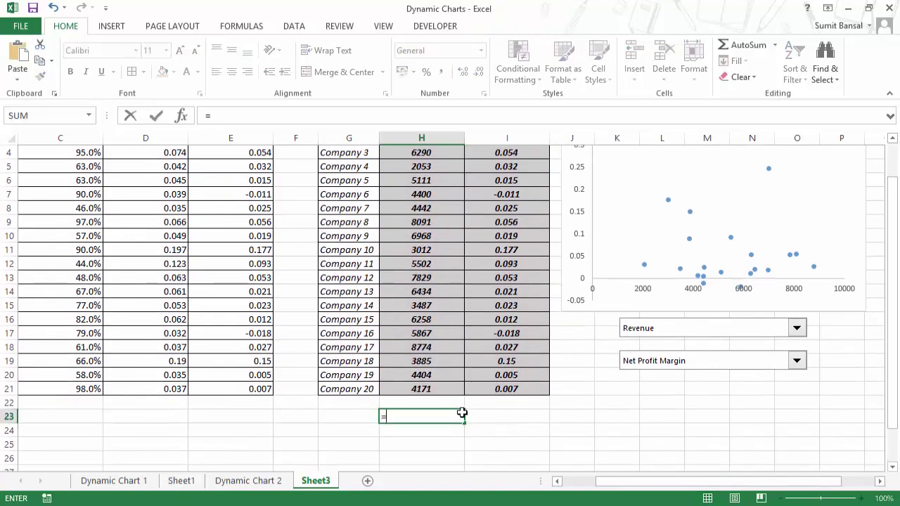
scroll(437, 181, "up", 1)
left_click(426, 152)
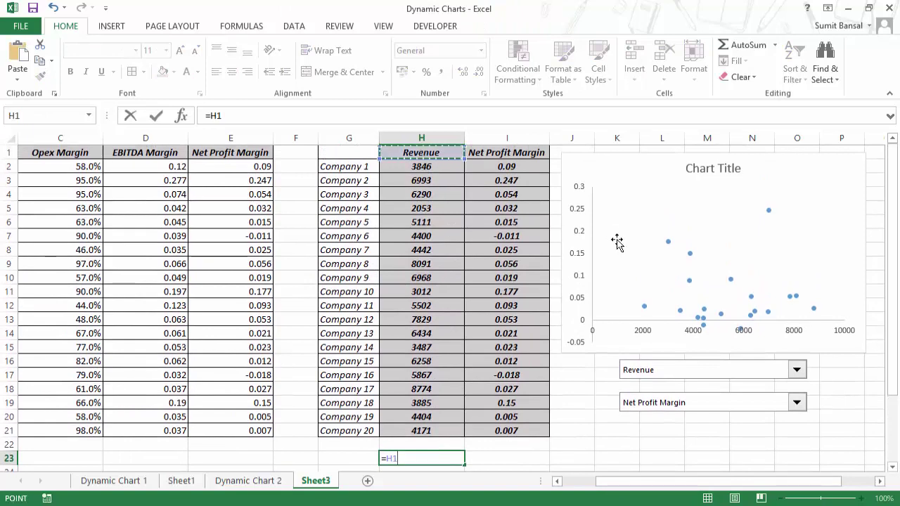
type("&")
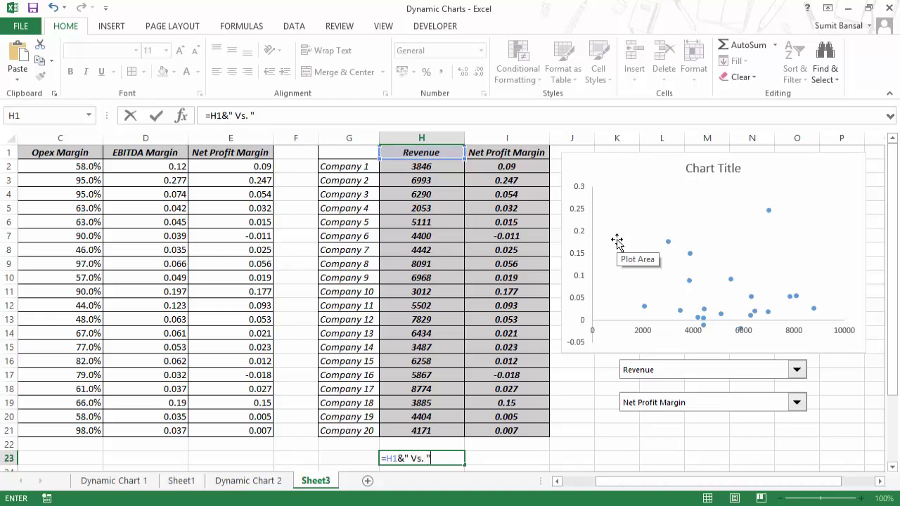
type("\" Vs. \"&")
left_click(515, 151)
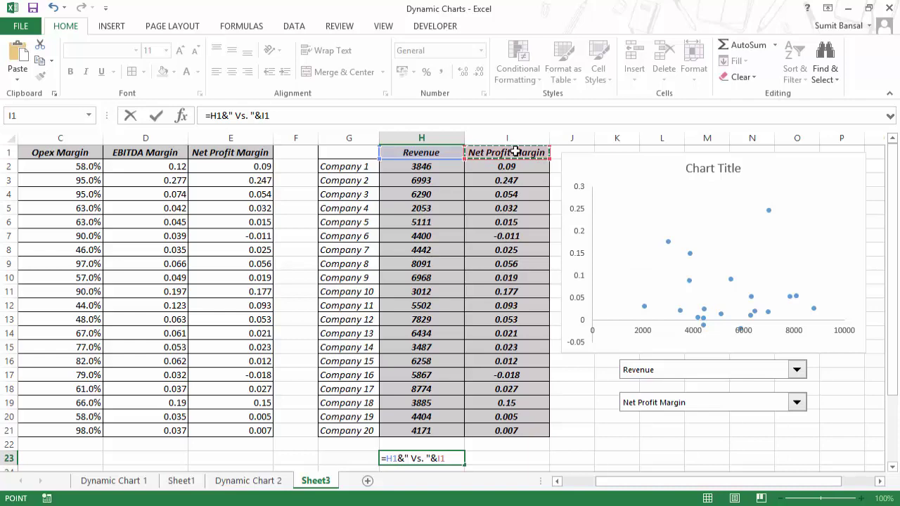
key("Return")
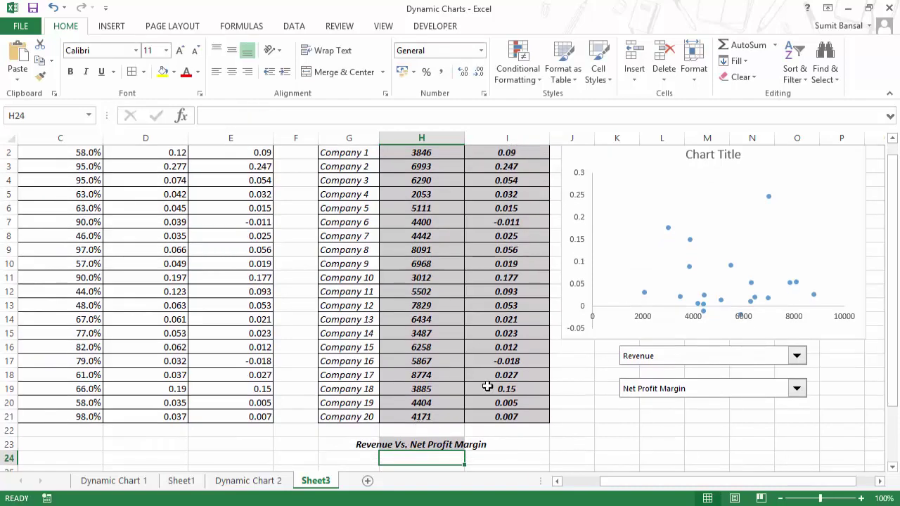
Link the scatter chart's title to cell H23 with the formula =Sheet3!$H$23
left_click(692, 155)
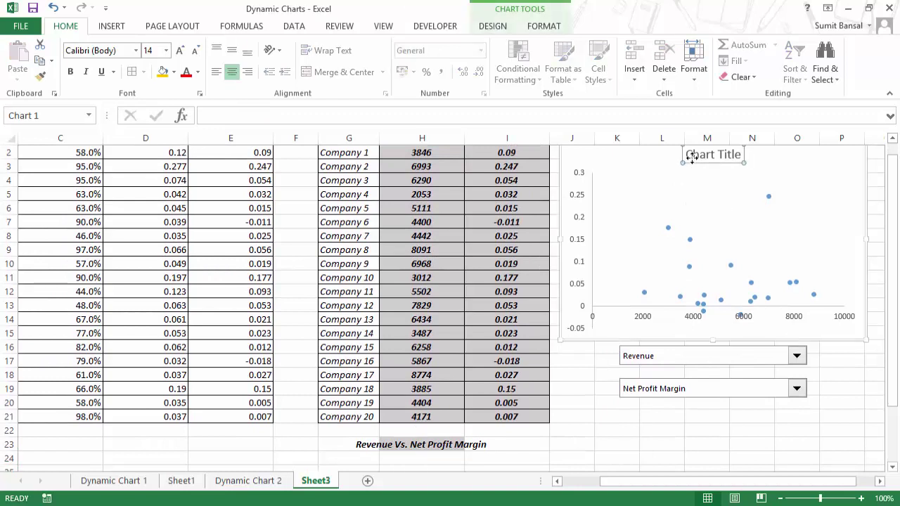
left_click(341, 118)
type("=")
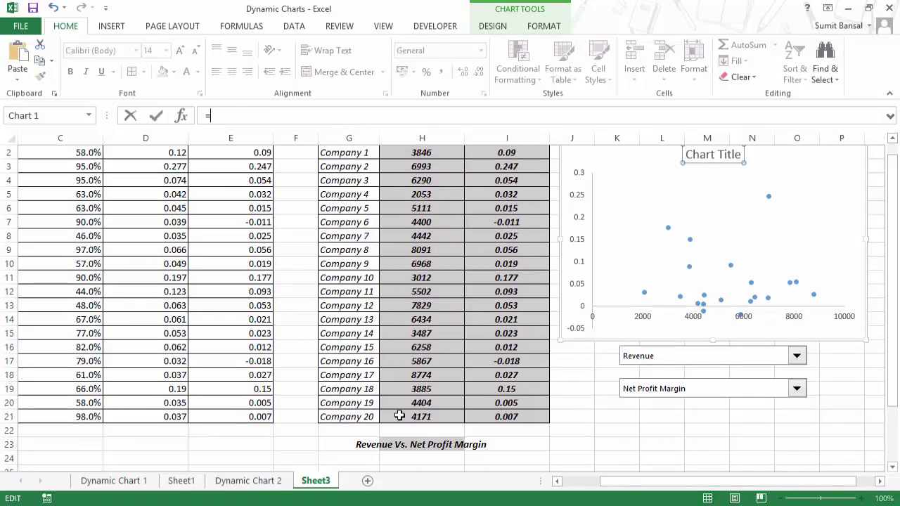
left_click(399, 445)
key("Return")
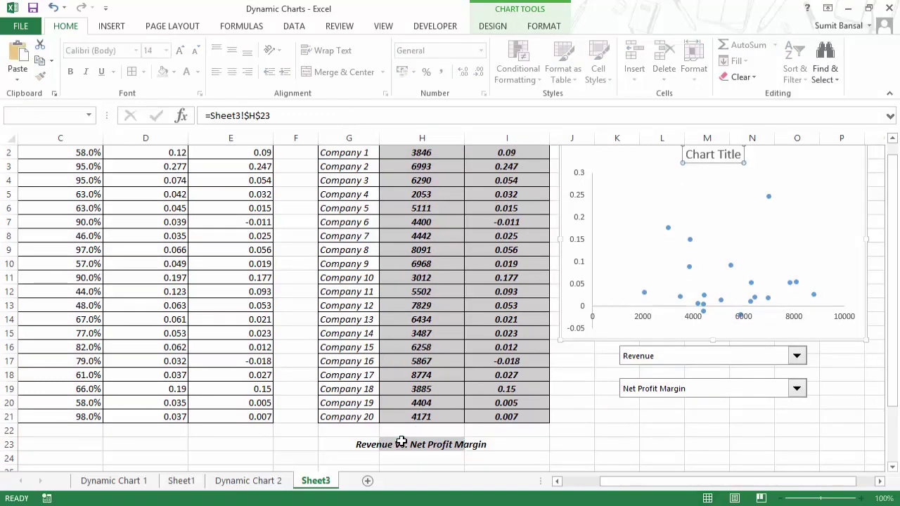
scroll(679, 358, "up", 1)
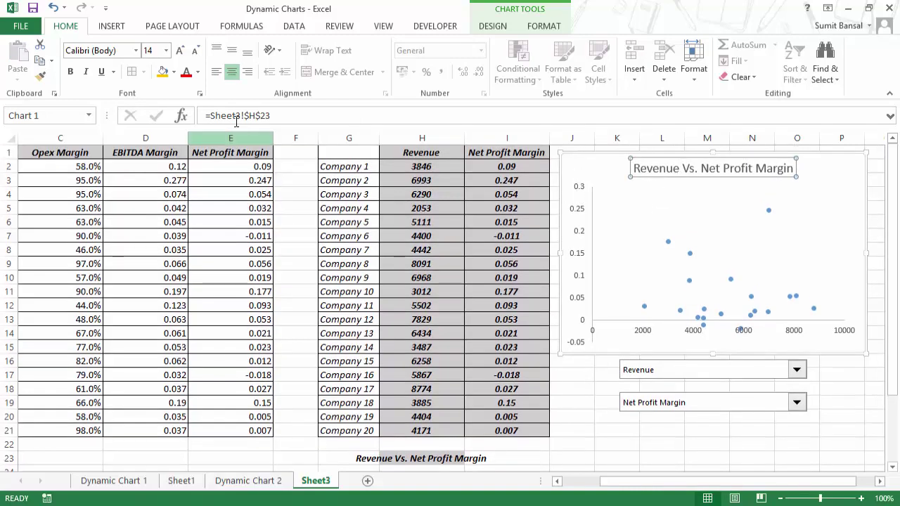
Format the scatter chart's title as bold italic at font size 11, and deselect the chart
left_click(70, 71)
left_click(166, 51)
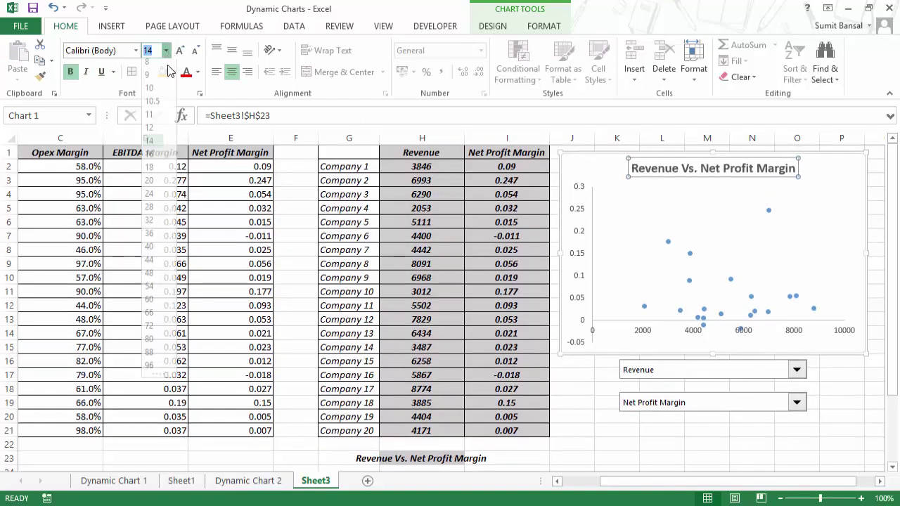
left_click(149, 106)
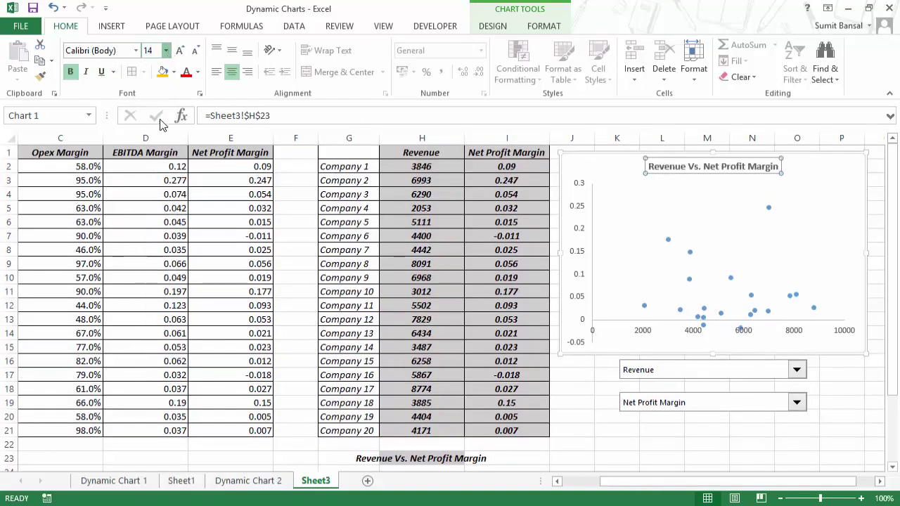
left_click(87, 72)
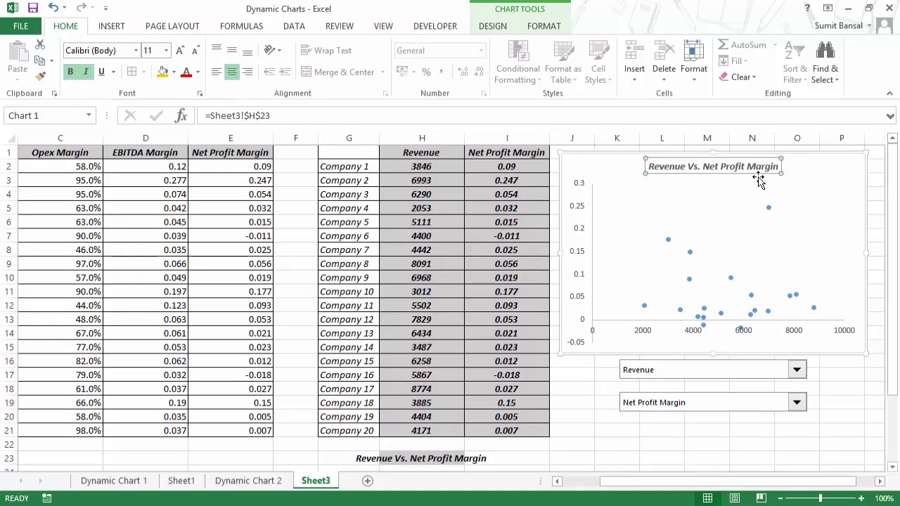
left_click(864, 418)
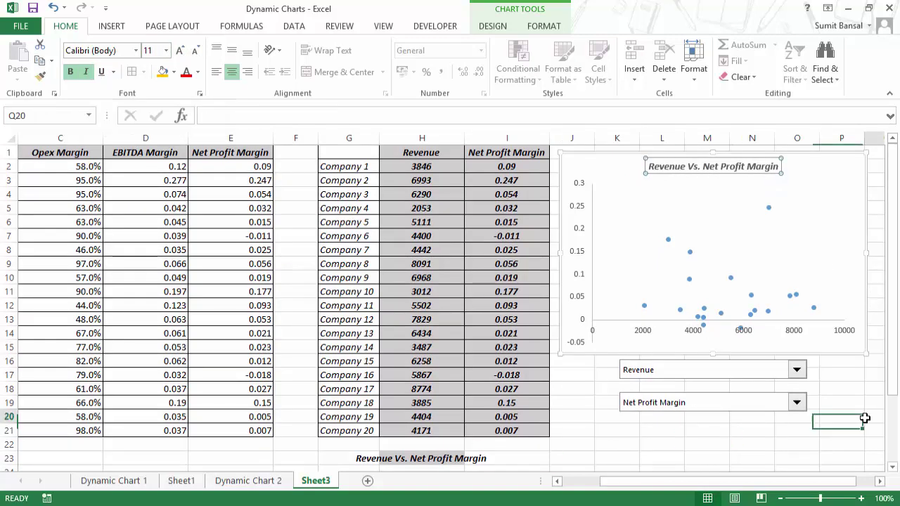
Set the upper combo box to Opex Margin and the lower one to Revenue to test the dynamic chart title
left_click(796, 370)
left_click(790, 392)
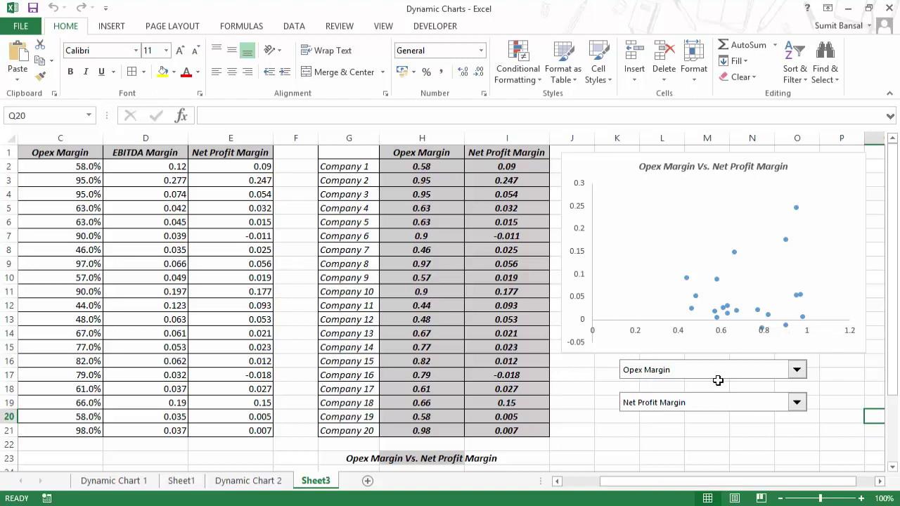
left_click(731, 408)
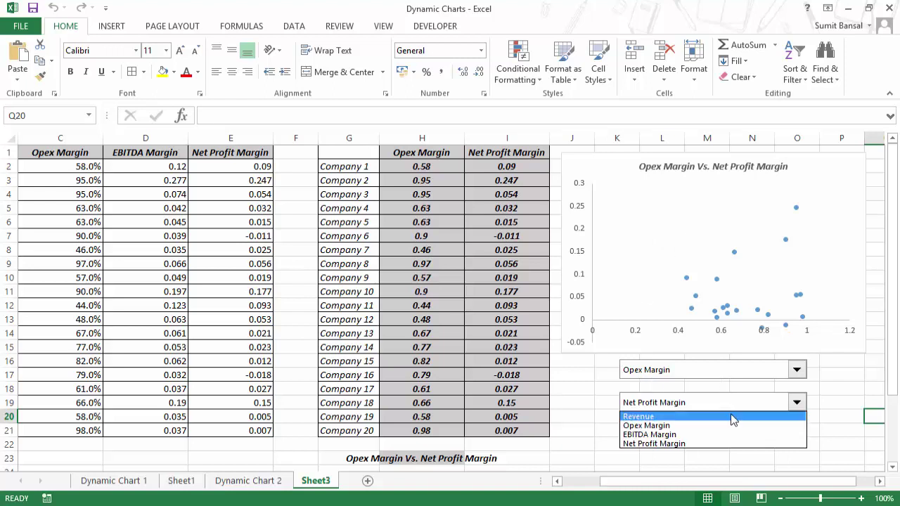
left_click(730, 414)
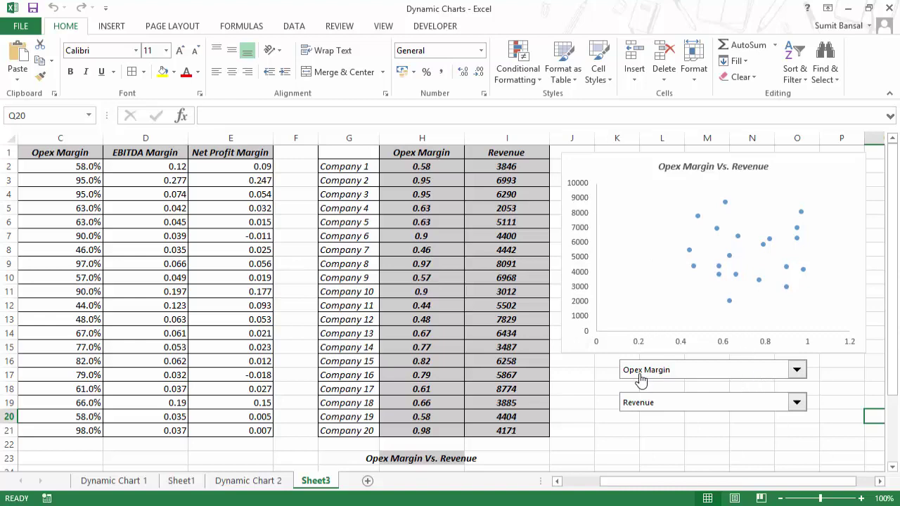
left_click_drag(698, 481, 660, 481)
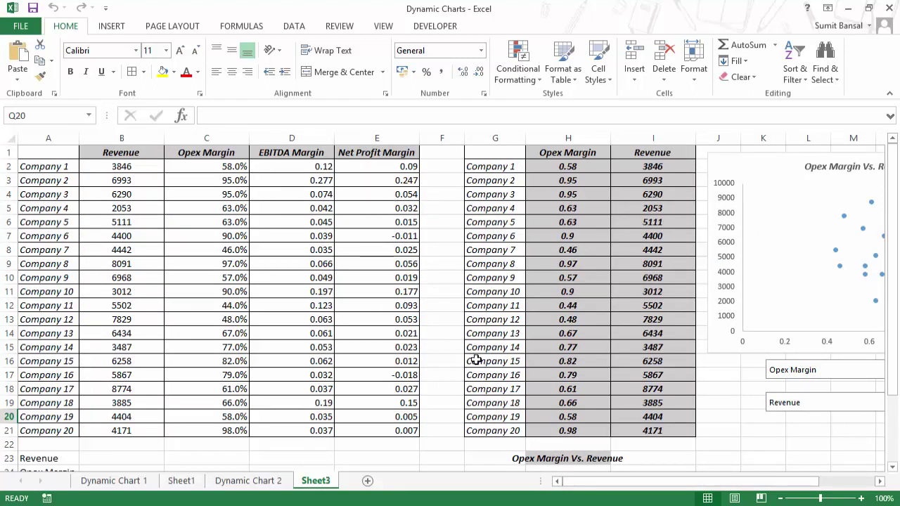
left_click_drag(648, 486, 701, 485)
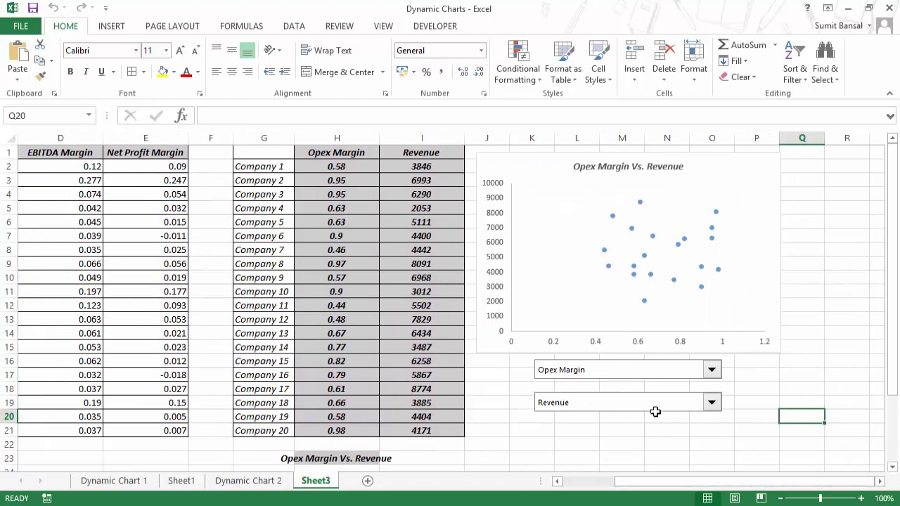